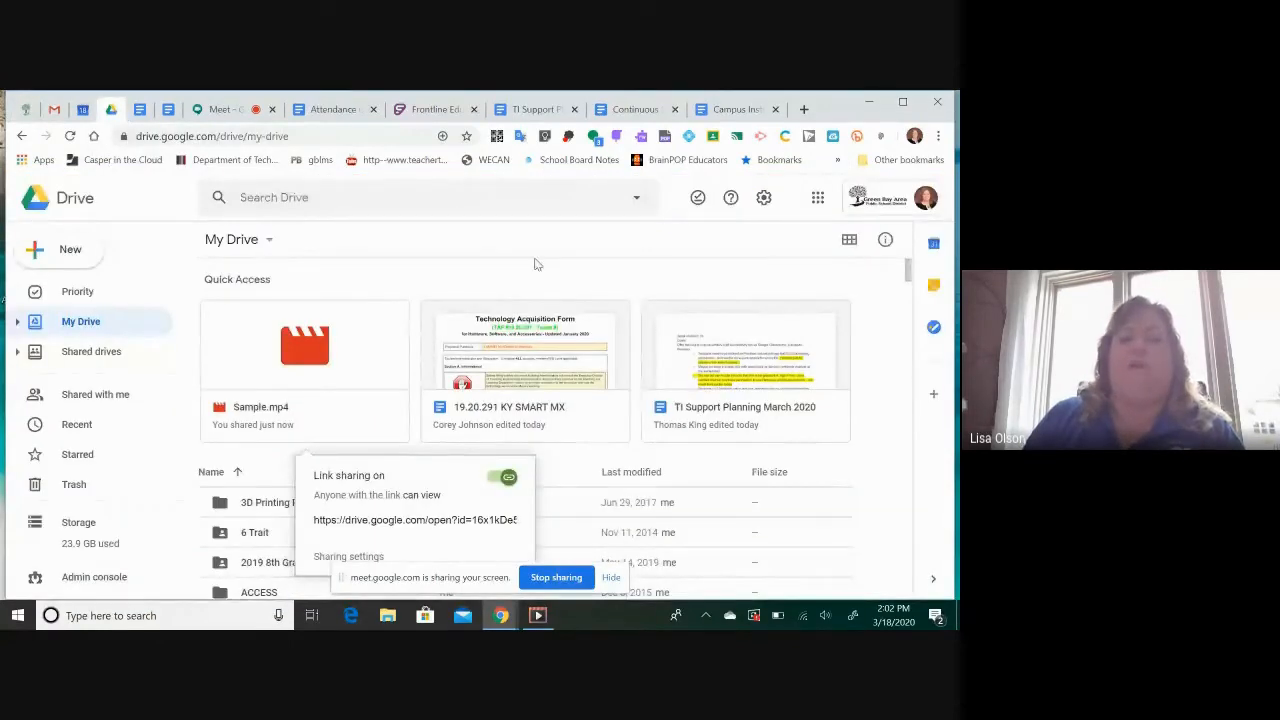
Switch from Google Drive to Google Classroom and open the form for creating a new class
left_click(818, 199)
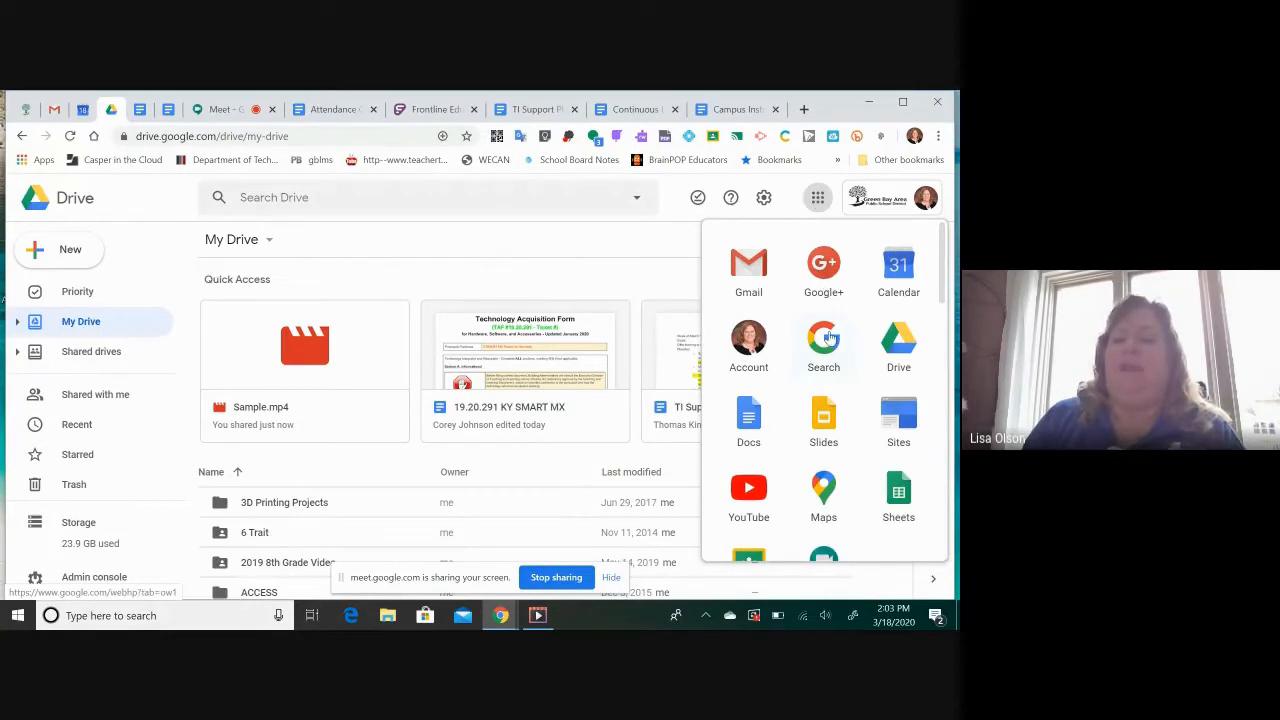
scroll(750, 398, "down", 2)
left_click(750, 395)
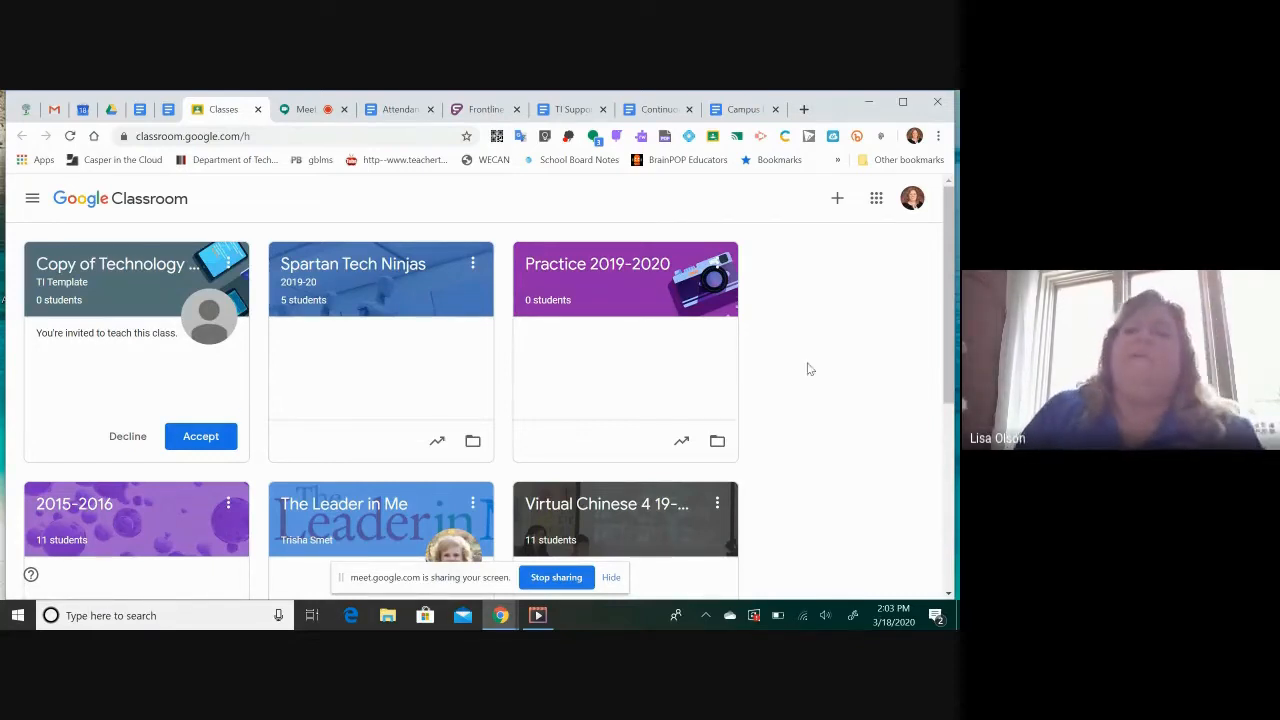
left_click(837, 202)
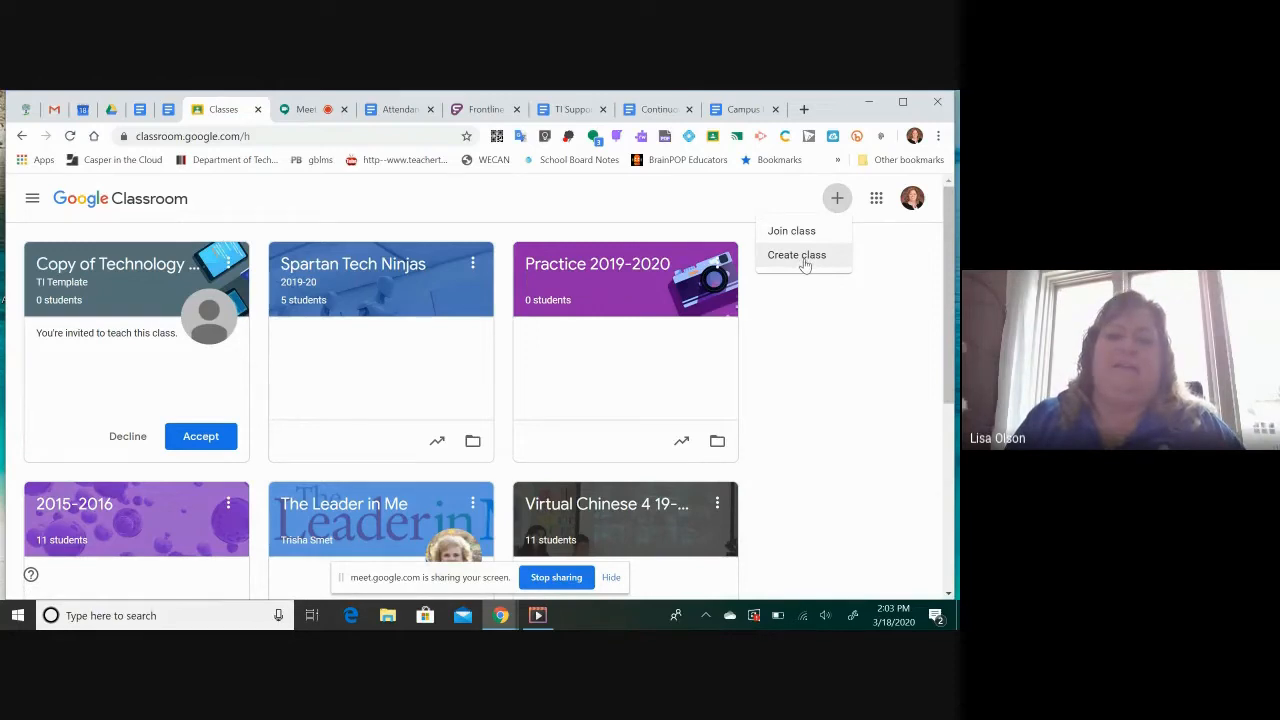
left_click(804, 258)
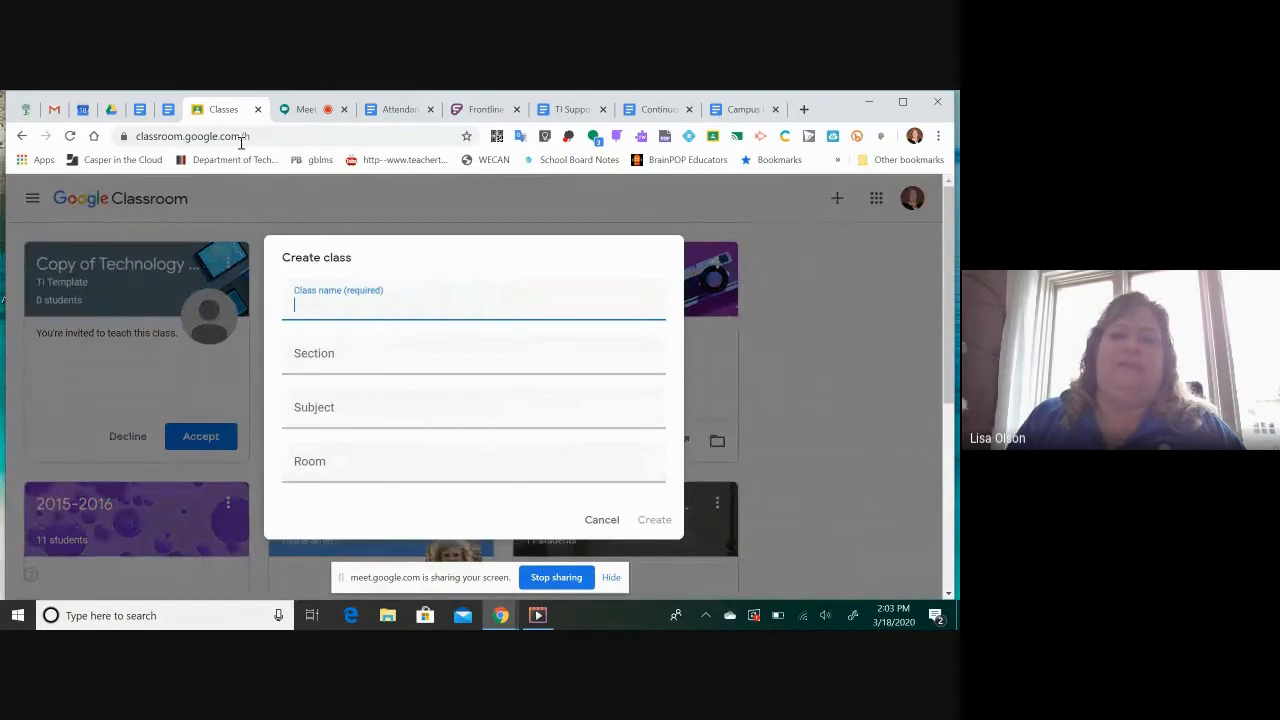
Check the chat messages of the running Google Meet call and return to the Classroom class form
left_click(300, 112)
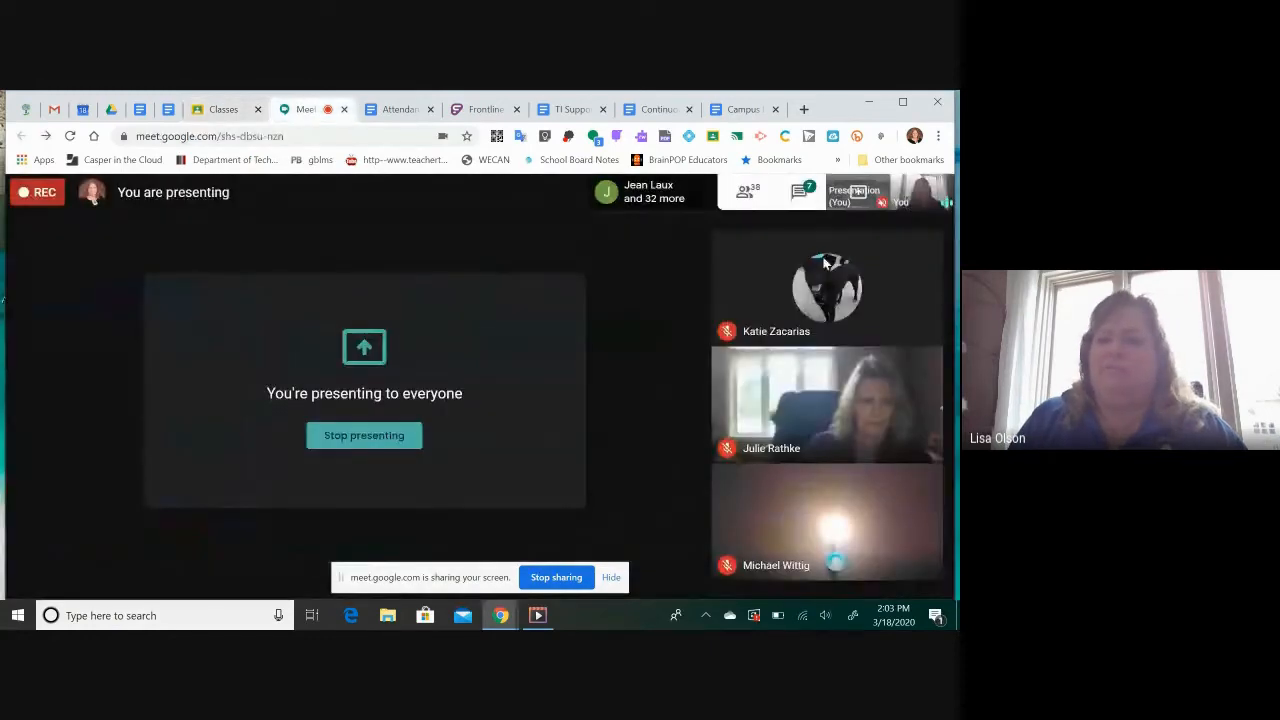
left_click(800, 194)
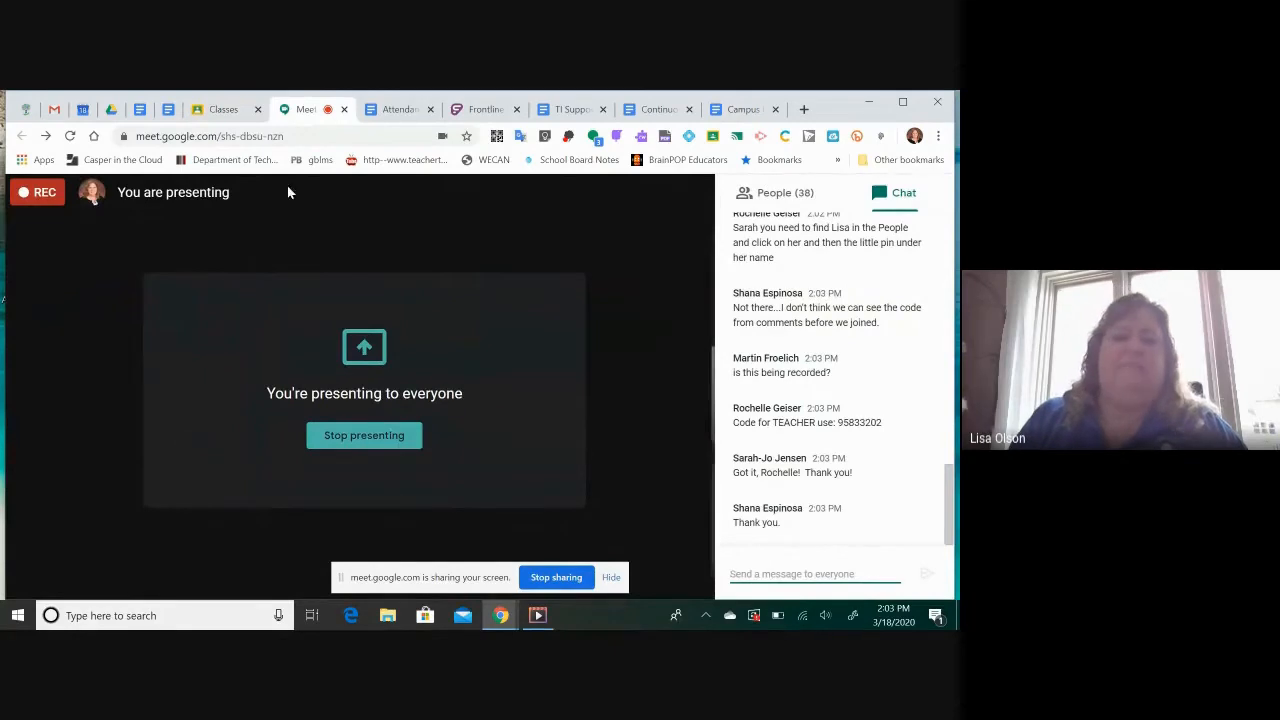
left_click(223, 110)
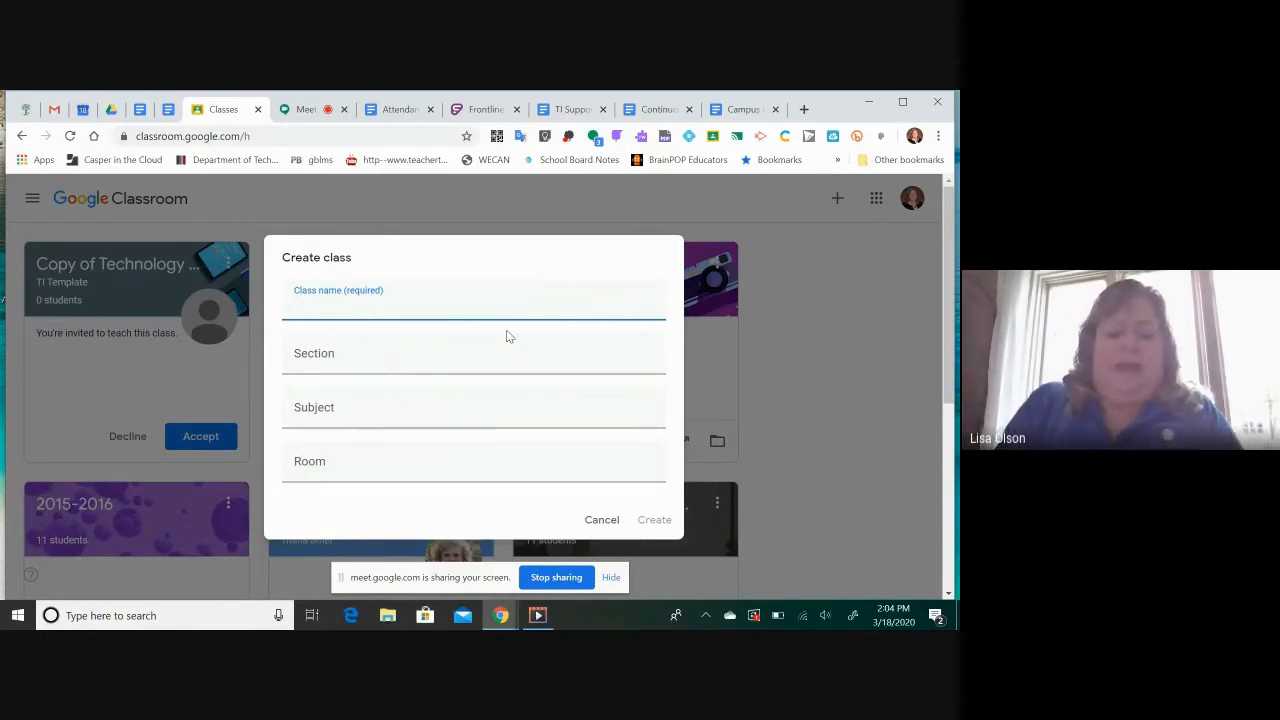
Create the class with the name Sample, leaving the other fields empty, and view its class code enlarged
type("Sample")
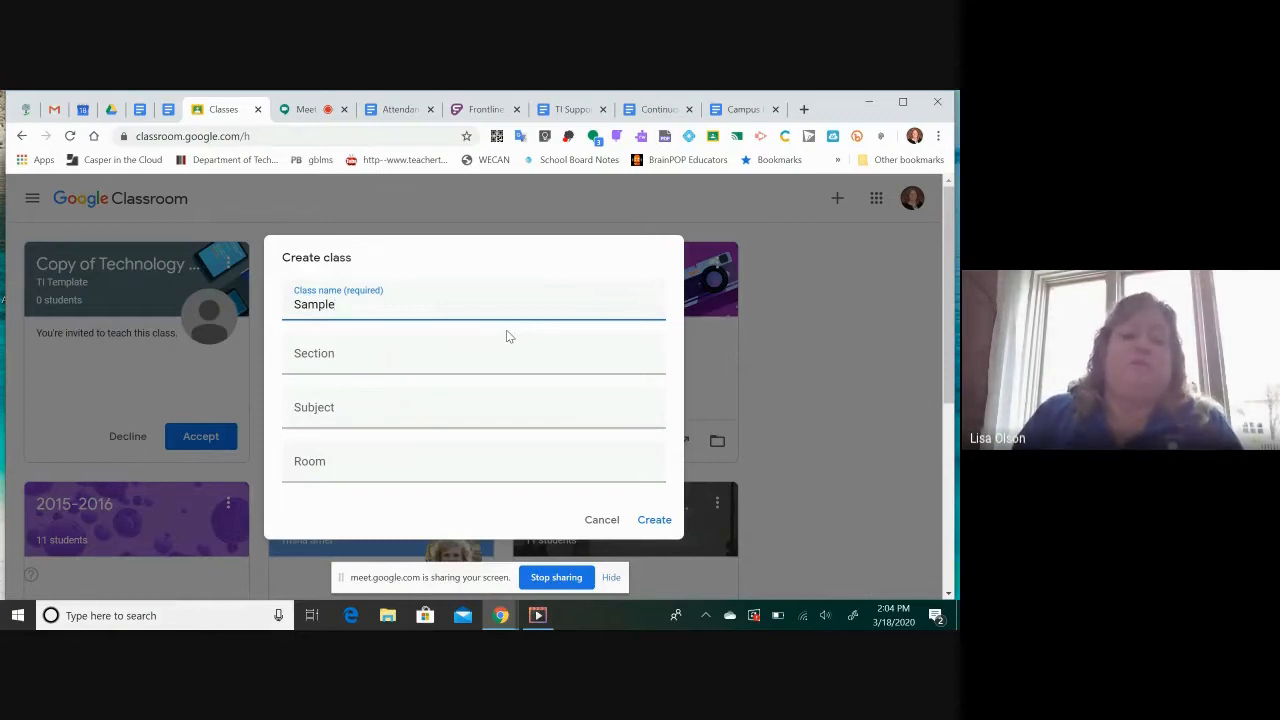
left_click(414, 358)
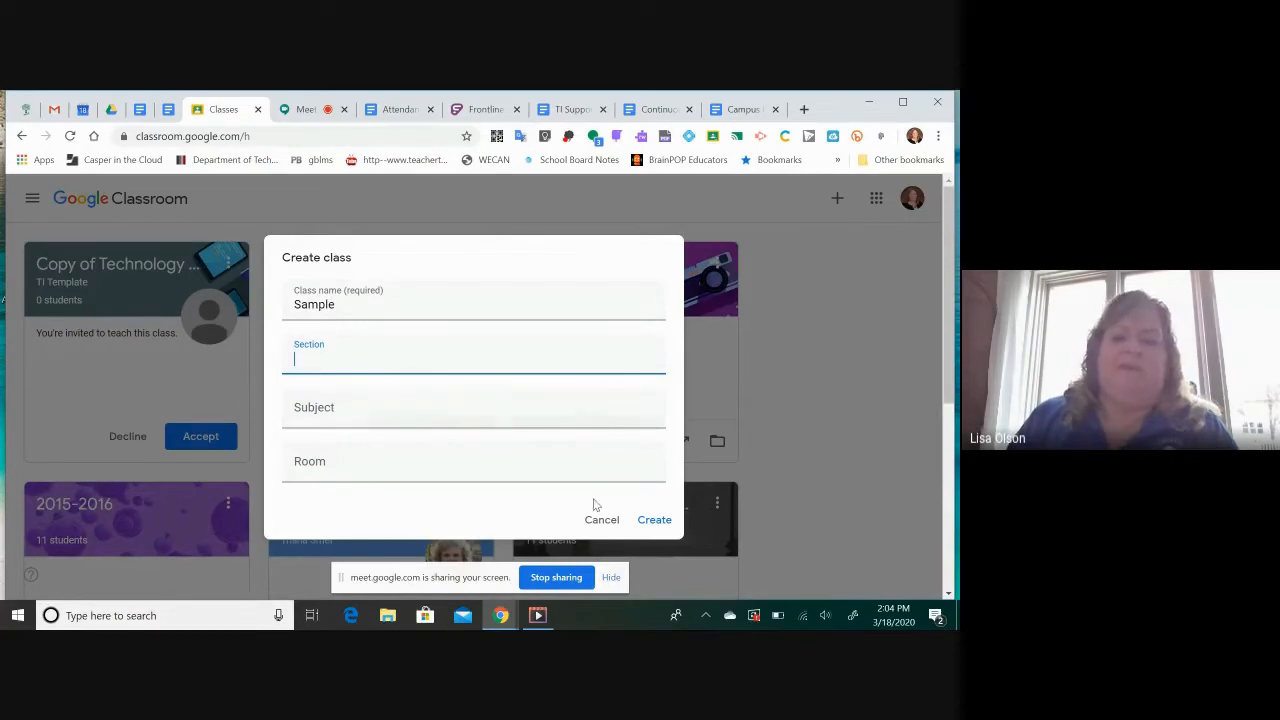
left_click(656, 521)
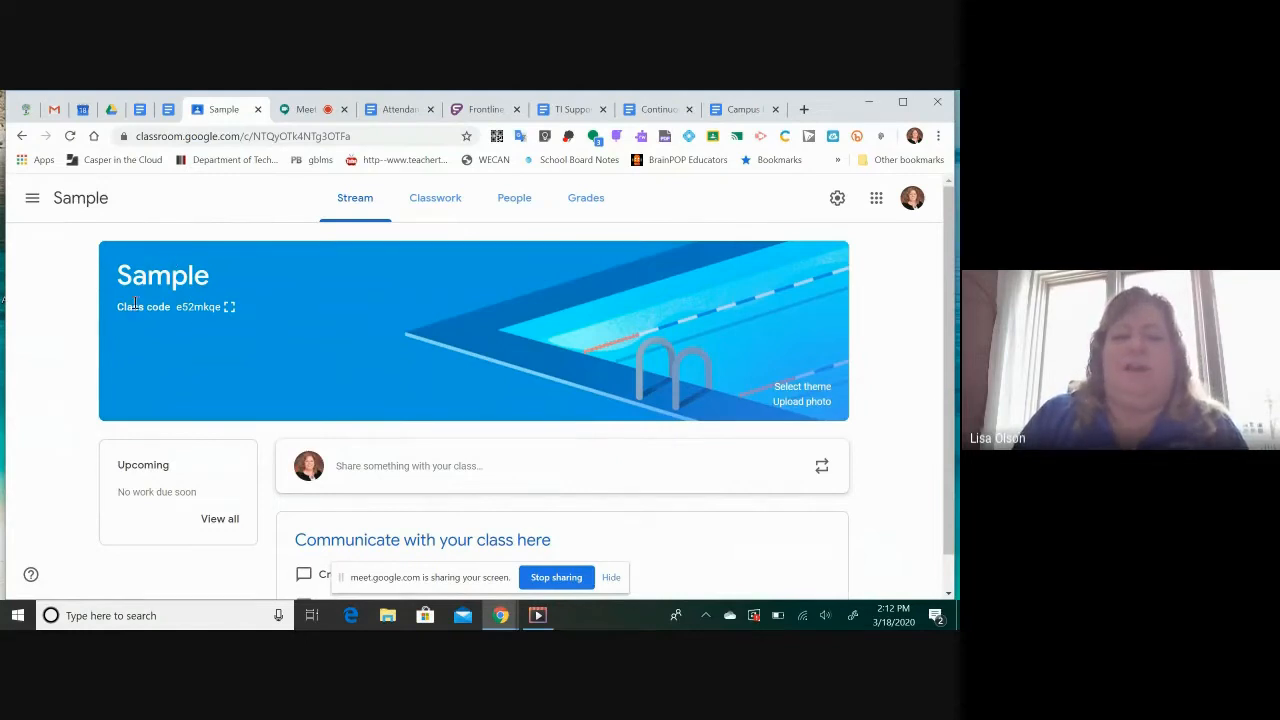
left_click(230, 310)
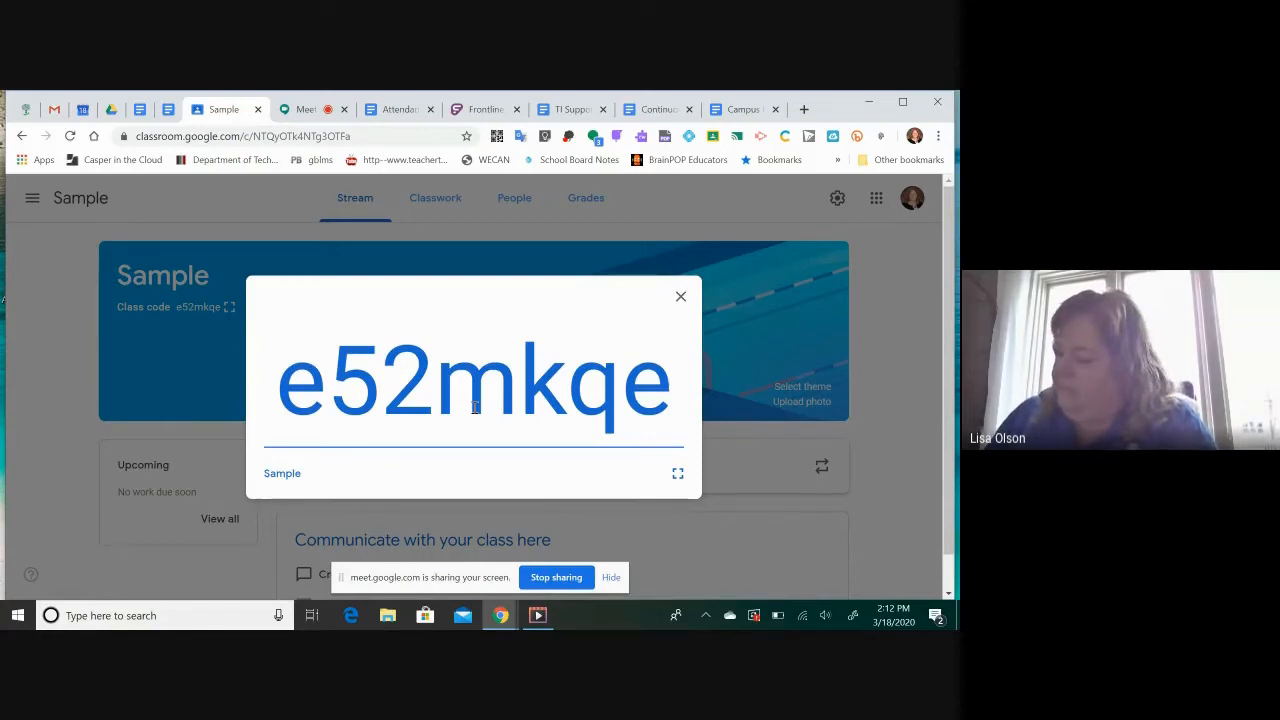
left_click(676, 300)
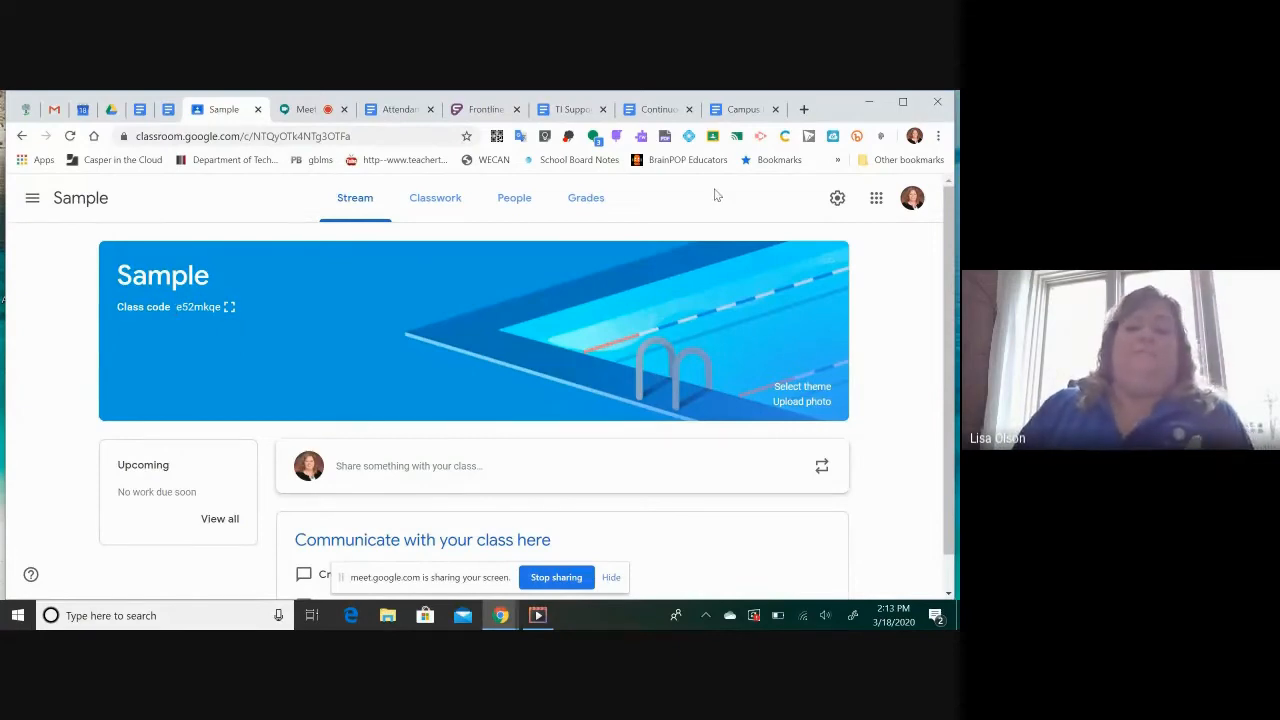
From the class list, enter the class code in the form for joining a class and cancel without joining
left_click(33, 199)
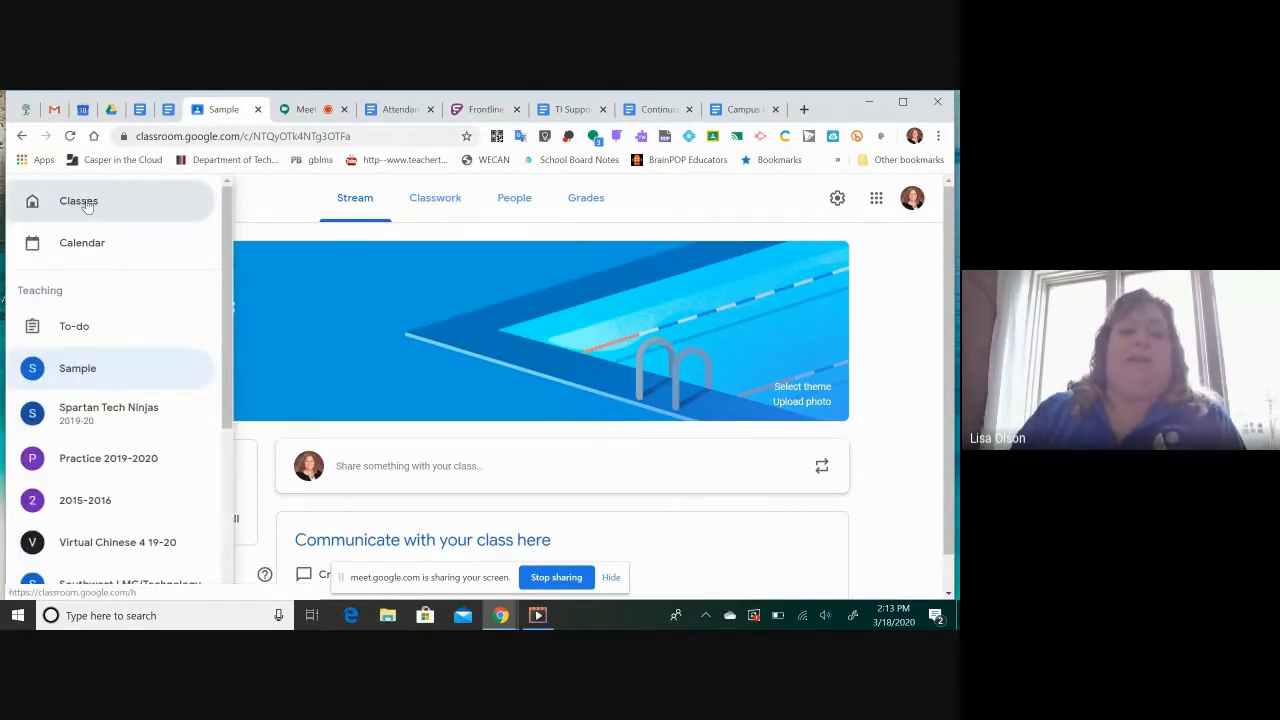
left_click(80, 202)
left_click(836, 200)
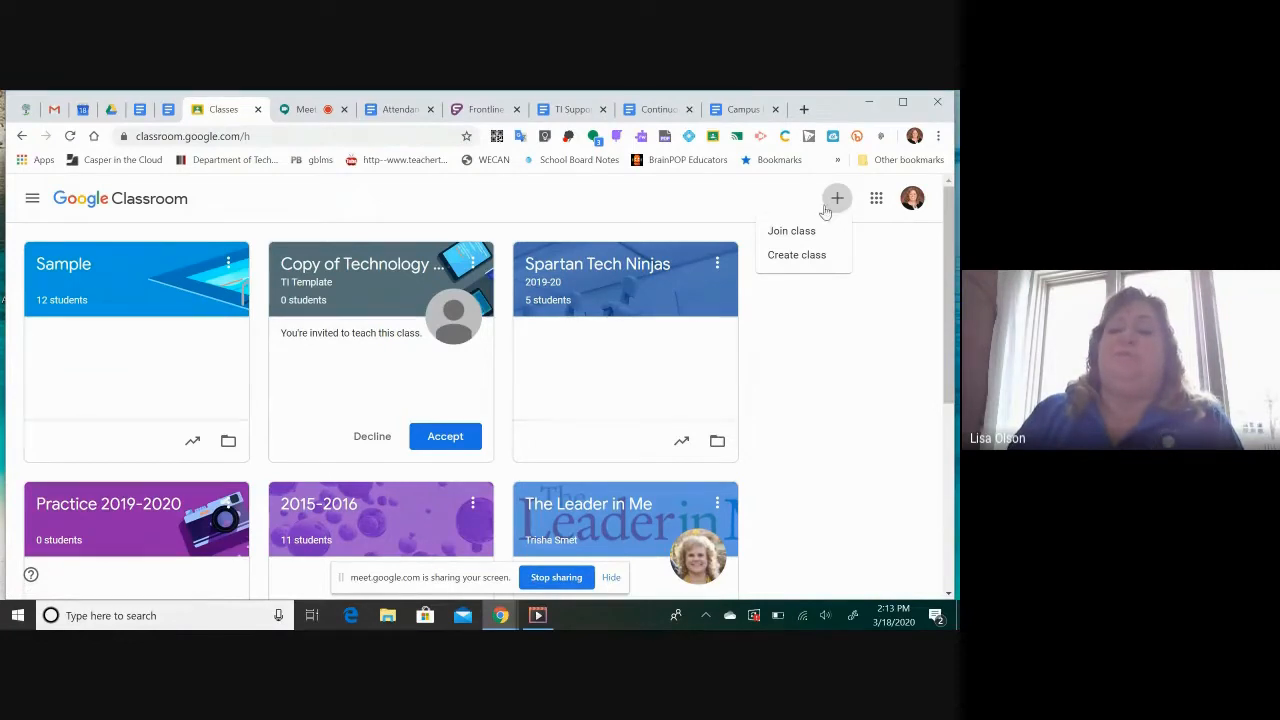
left_click(790, 233)
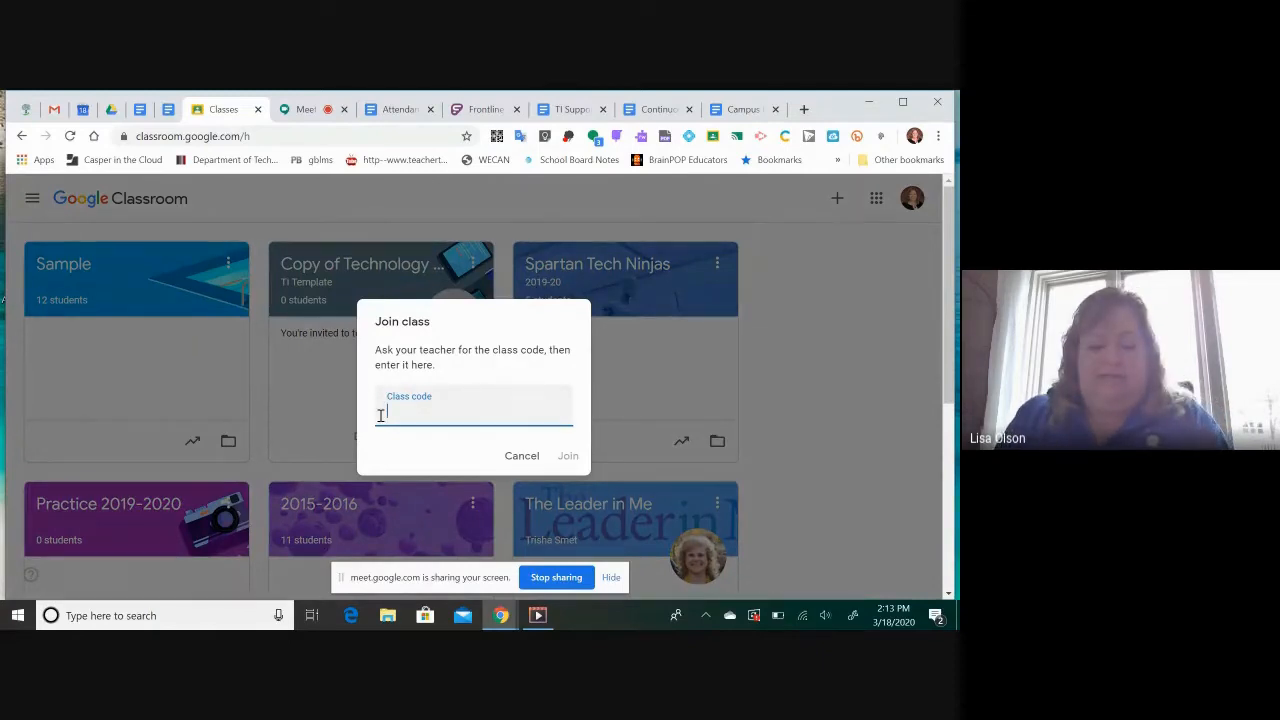
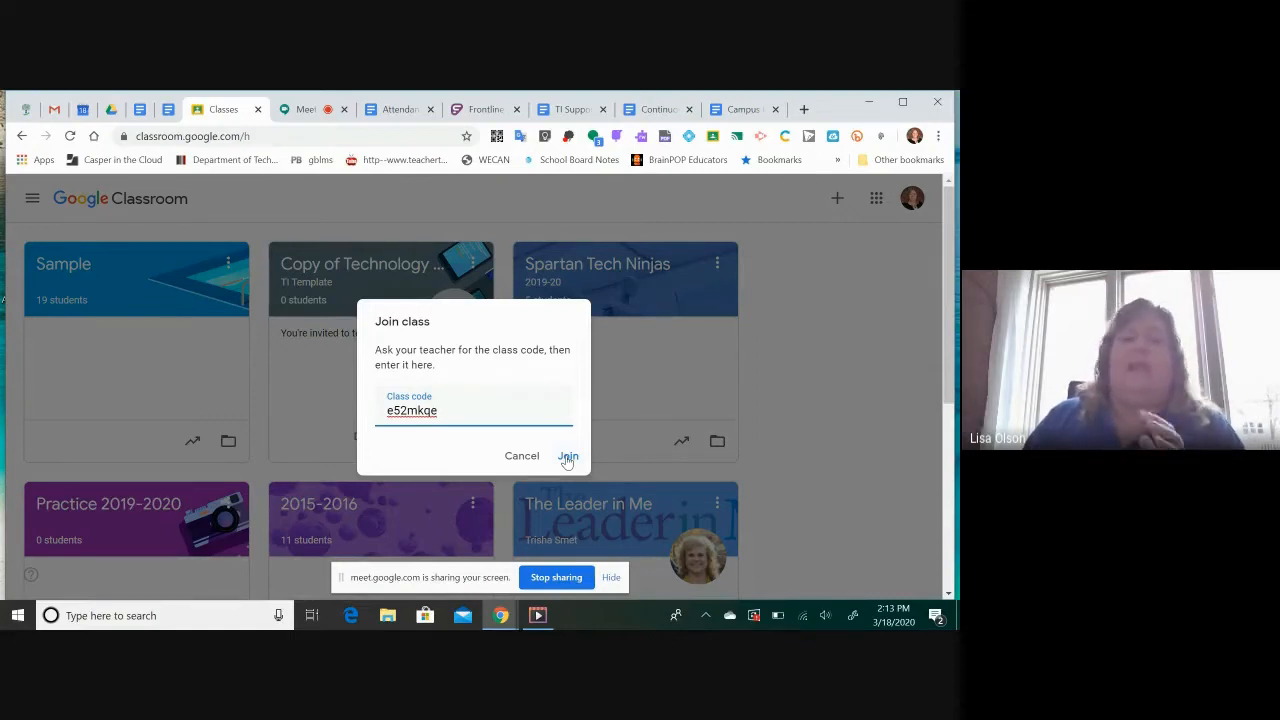
left_click(521, 456)
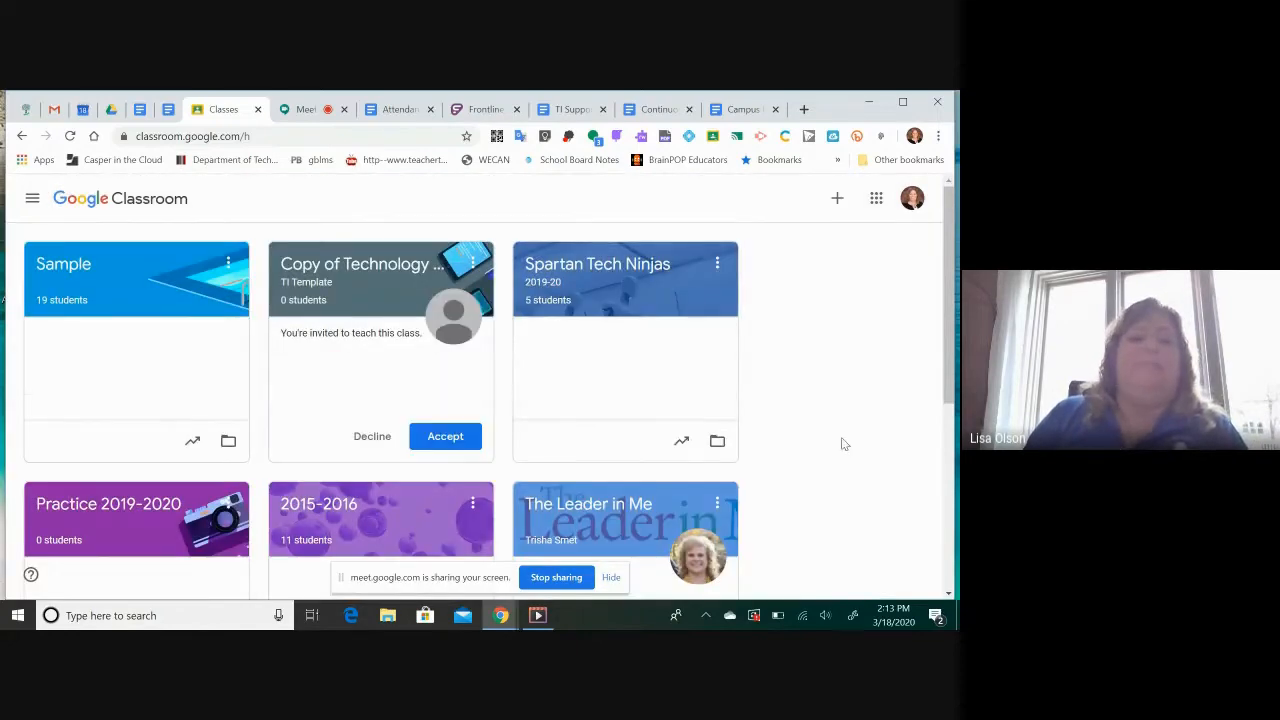
Look through the class list, open the Sample class and look over its stream page
scroll(841, 437, "down", 1)
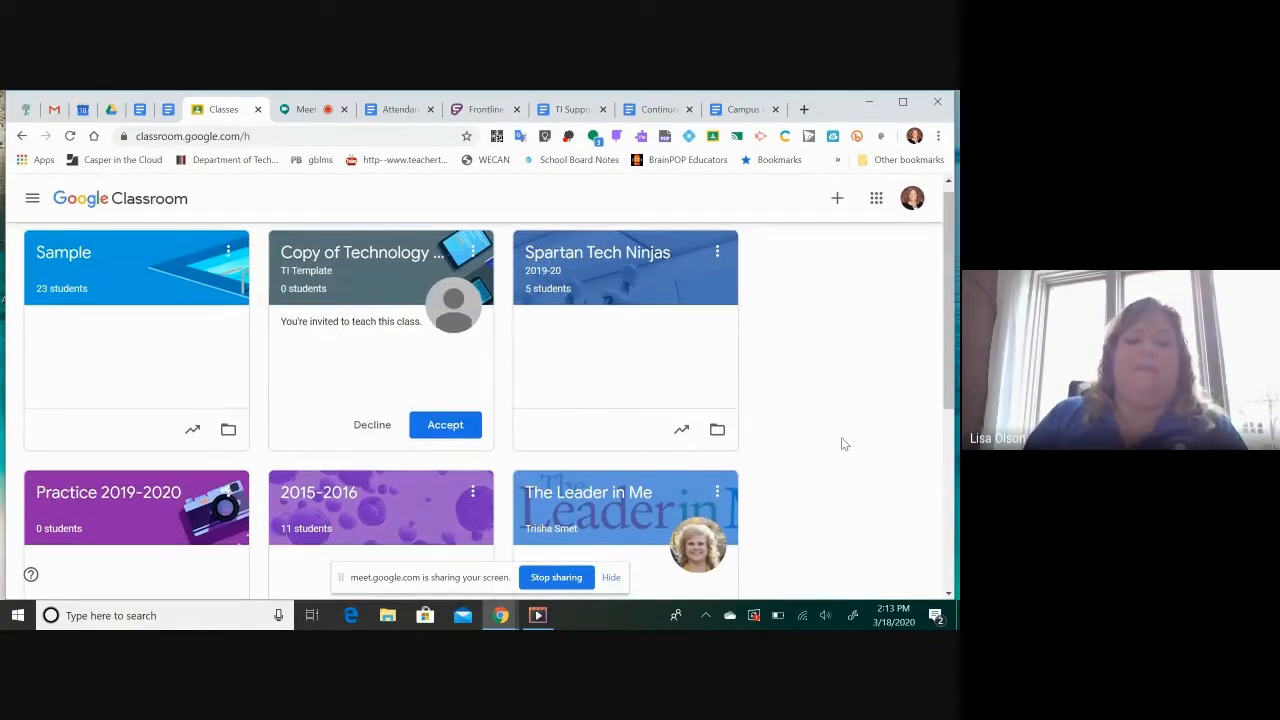
scroll(843, 443, "down", 2)
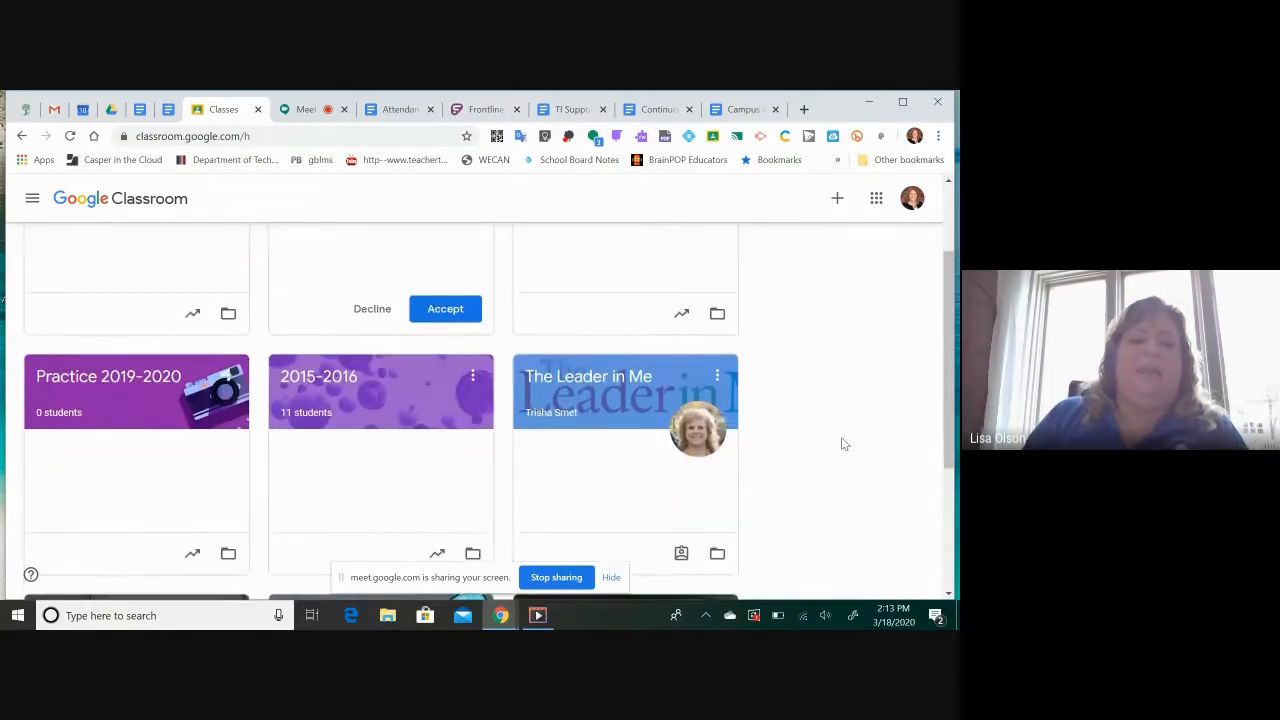
scroll(843, 443, "down", 1)
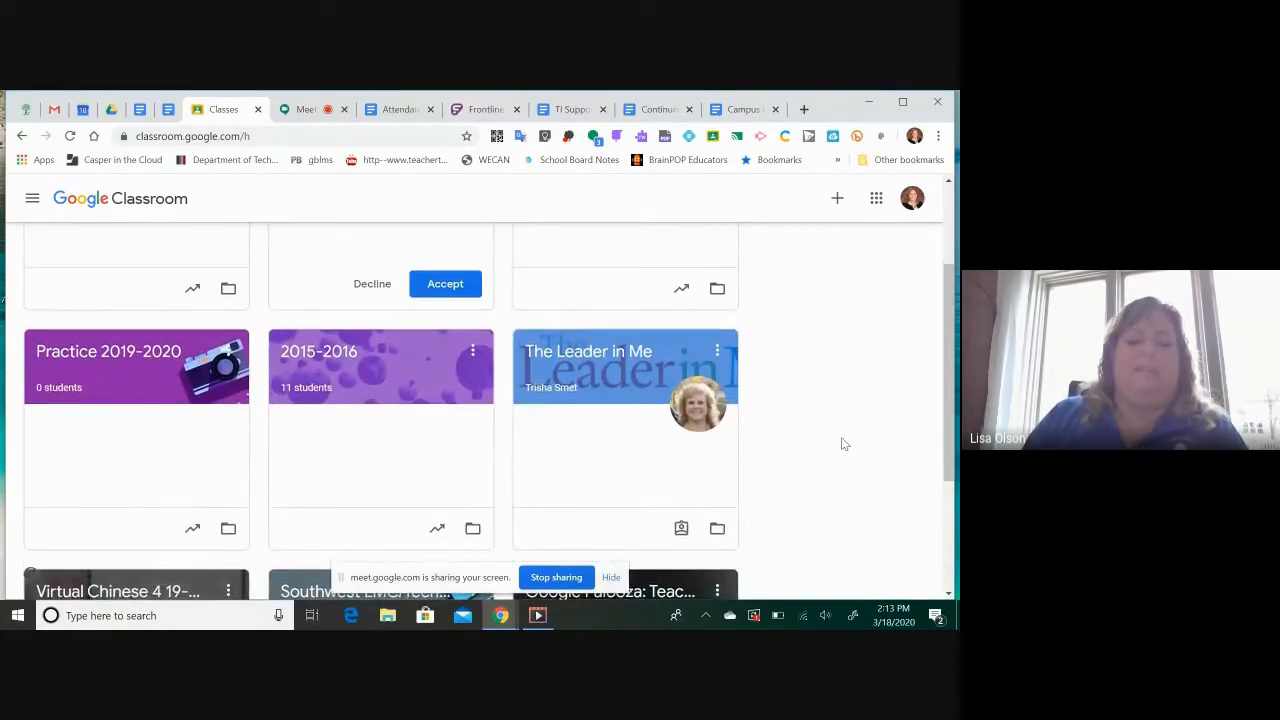
scroll(843, 443, "up", 1)
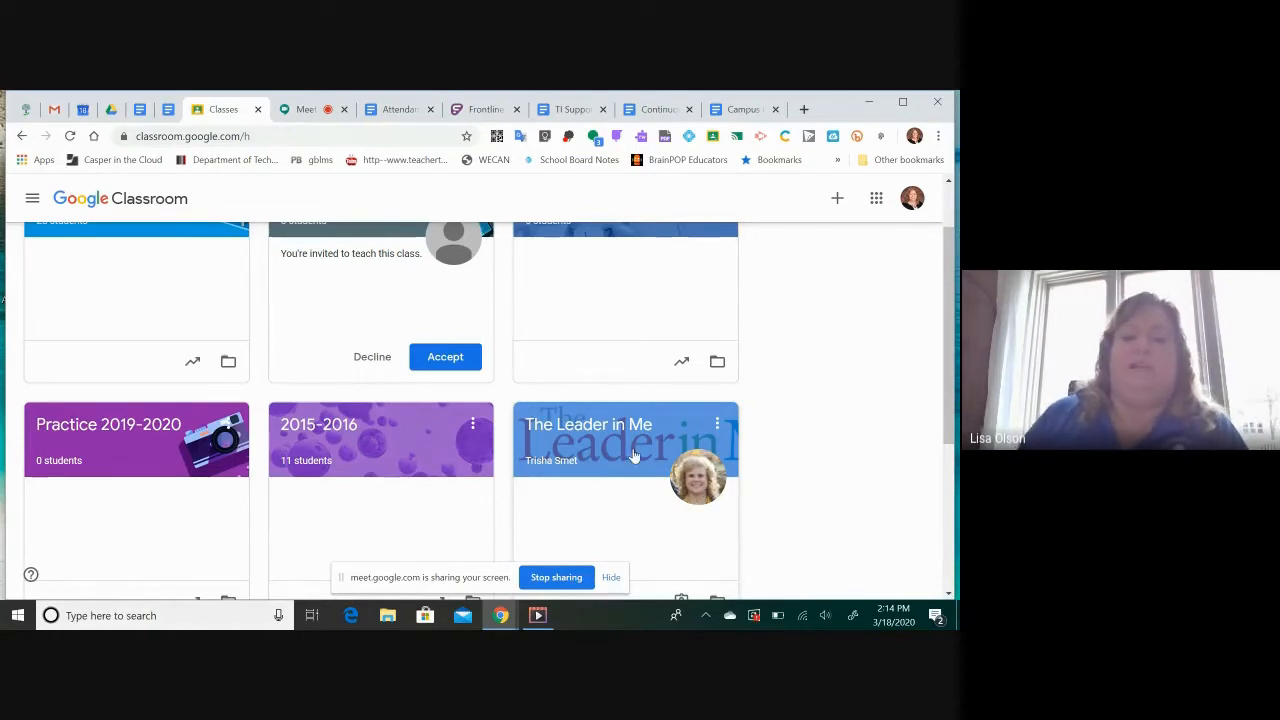
scroll(634, 455, "up", 1)
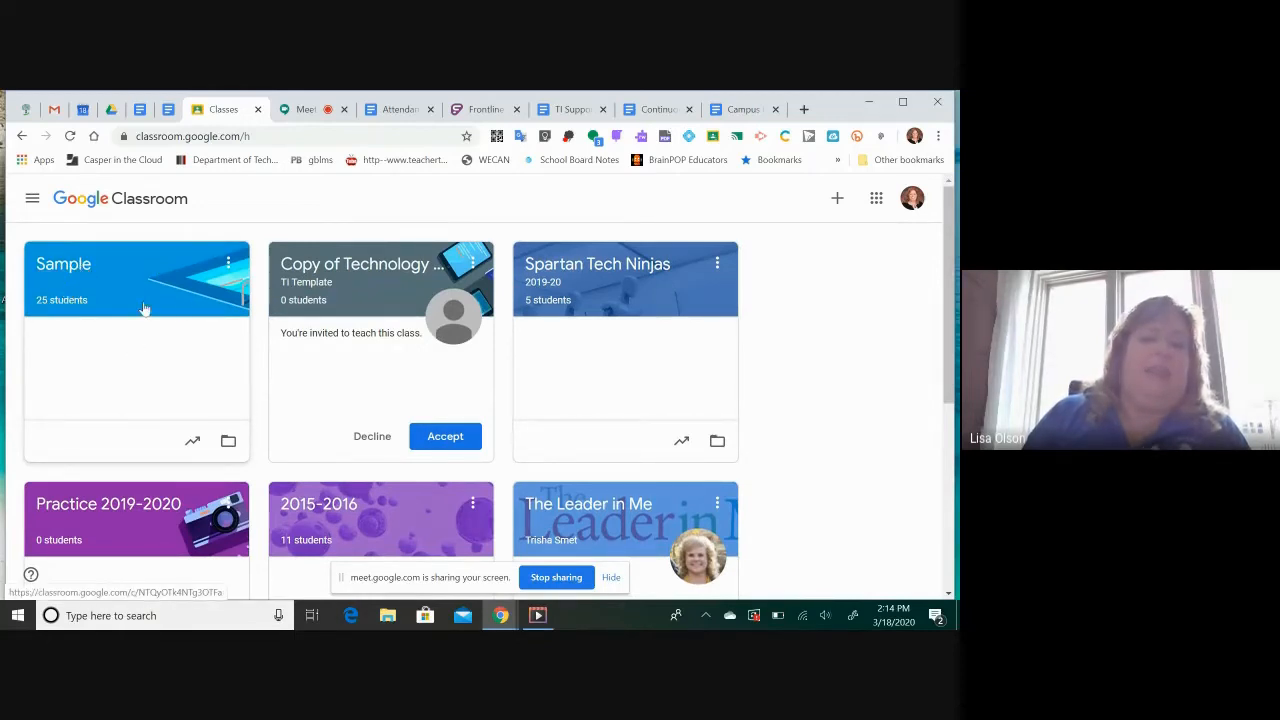
left_click(72, 270)
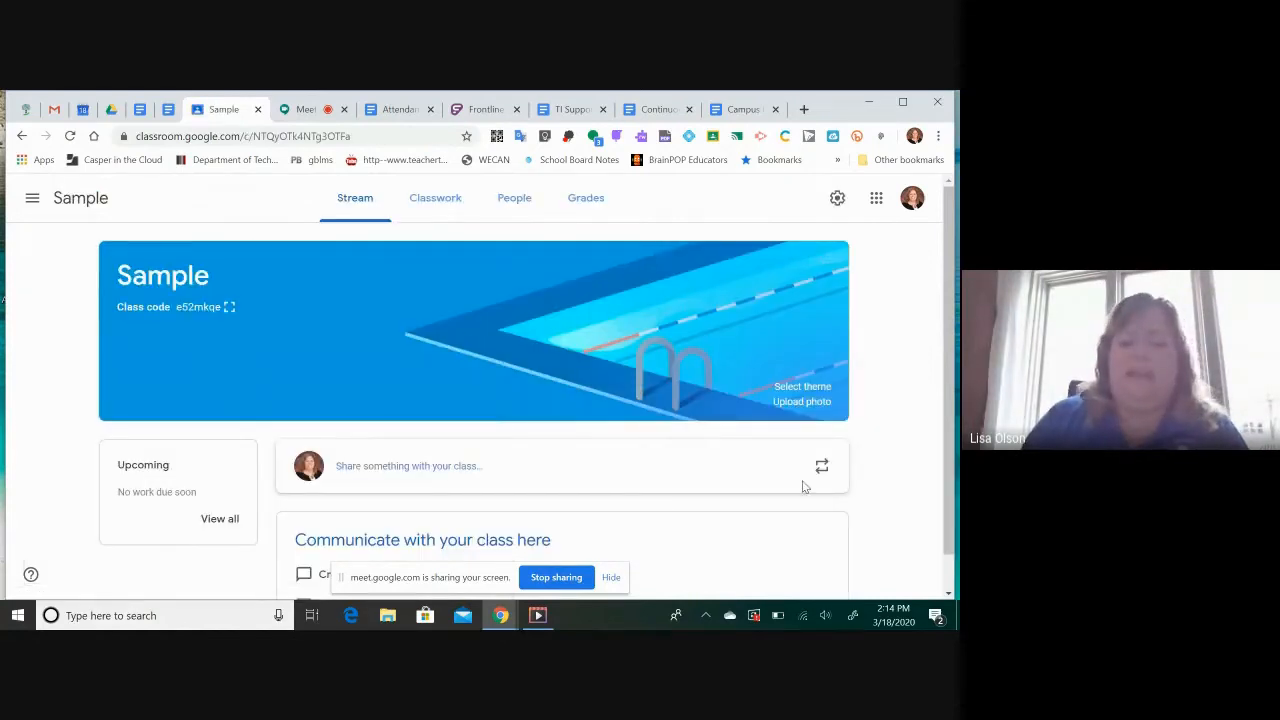
scroll(803, 486, "down", 1)
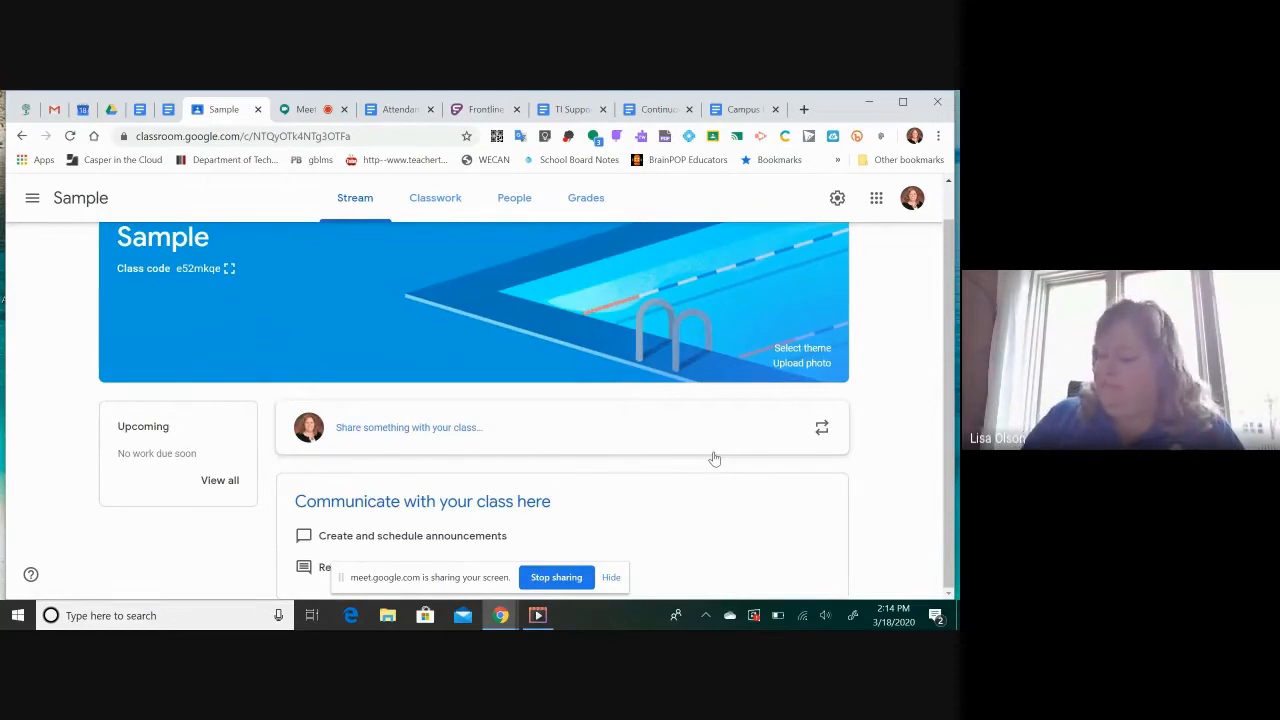
scroll(744, 501, "up", 1)
scroll(744, 501, "down", 1)
scroll(744, 501, "up", 1)
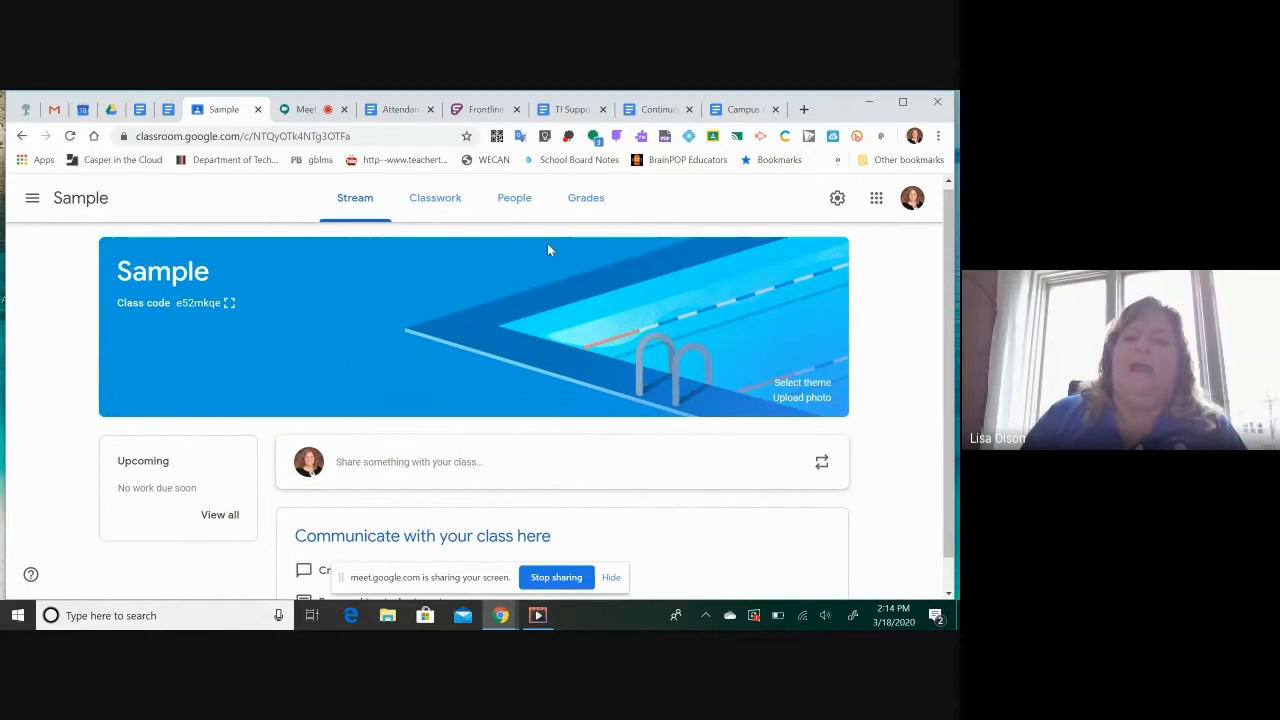
Review the Sample class's student roster and view the form for inviting students without inviting anyone
right_click(516, 204)
left_click(506, 208)
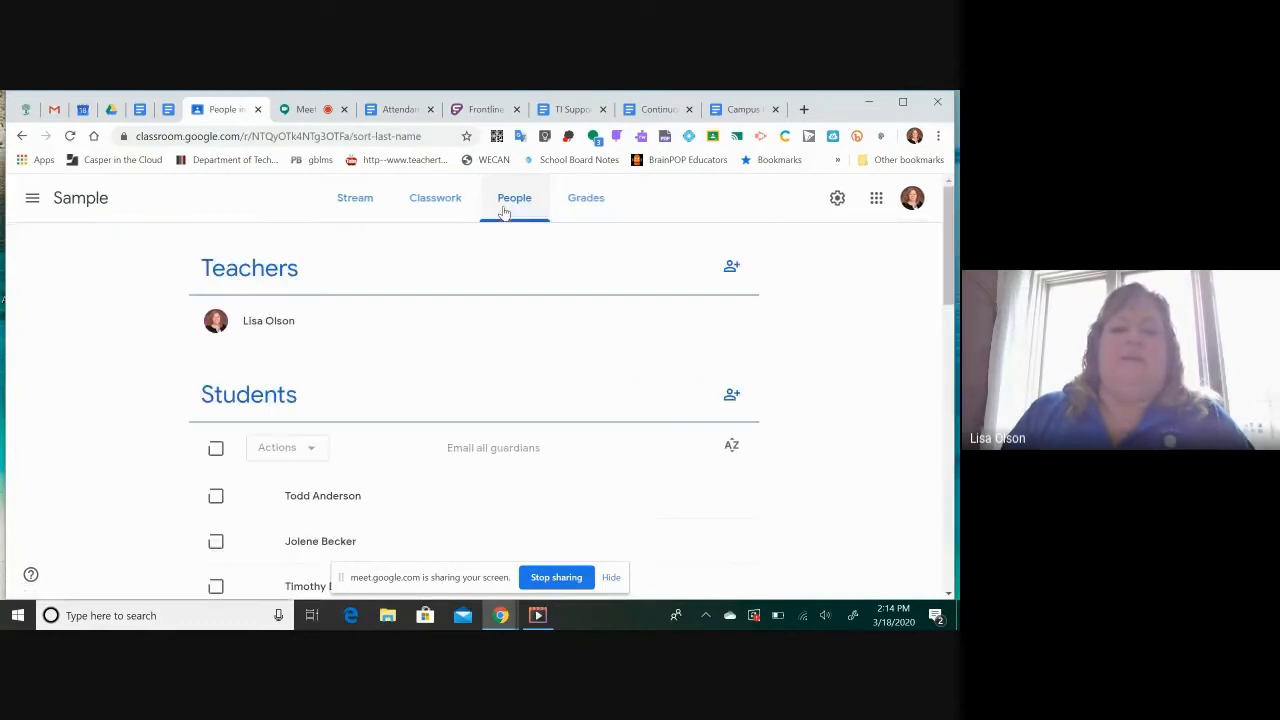
scroll(634, 451, "down", 2)
scroll(634, 451, "down", 1)
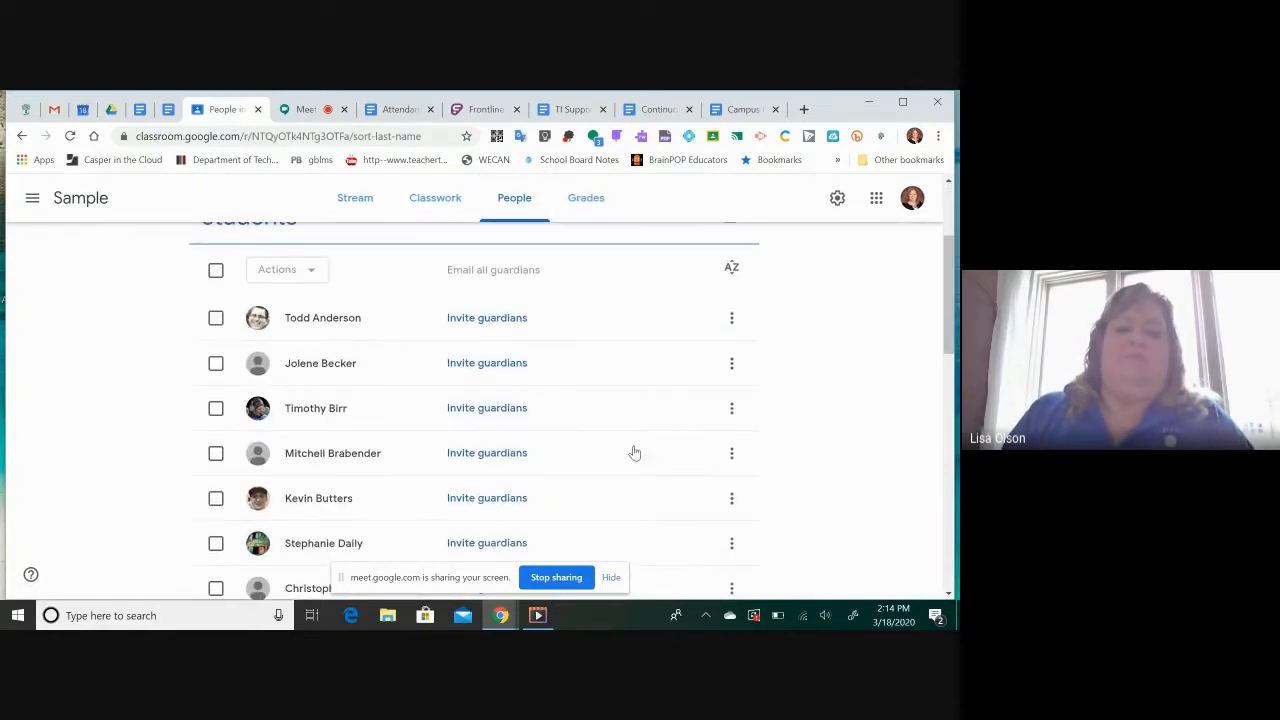
scroll(634, 452, "down", 3)
scroll(634, 452, "down", 1)
scroll(634, 452, "down", 5)
scroll(634, 452, "up", 12)
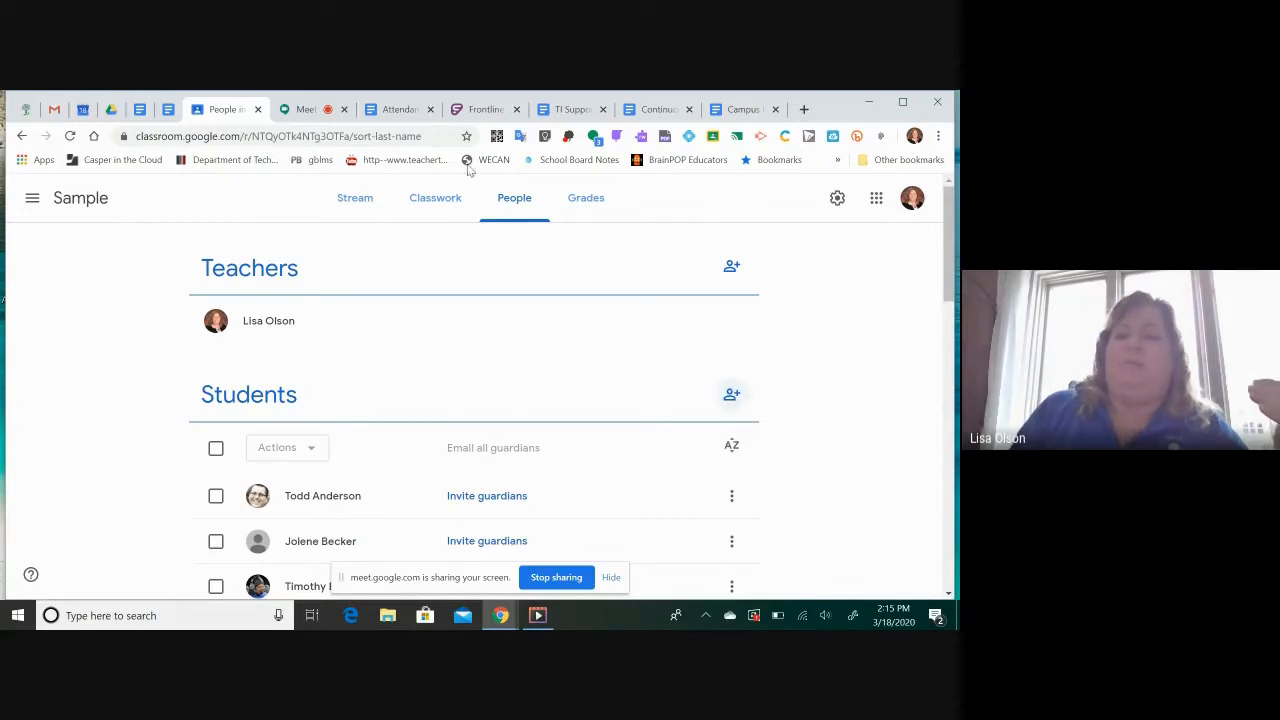
left_click(733, 396)
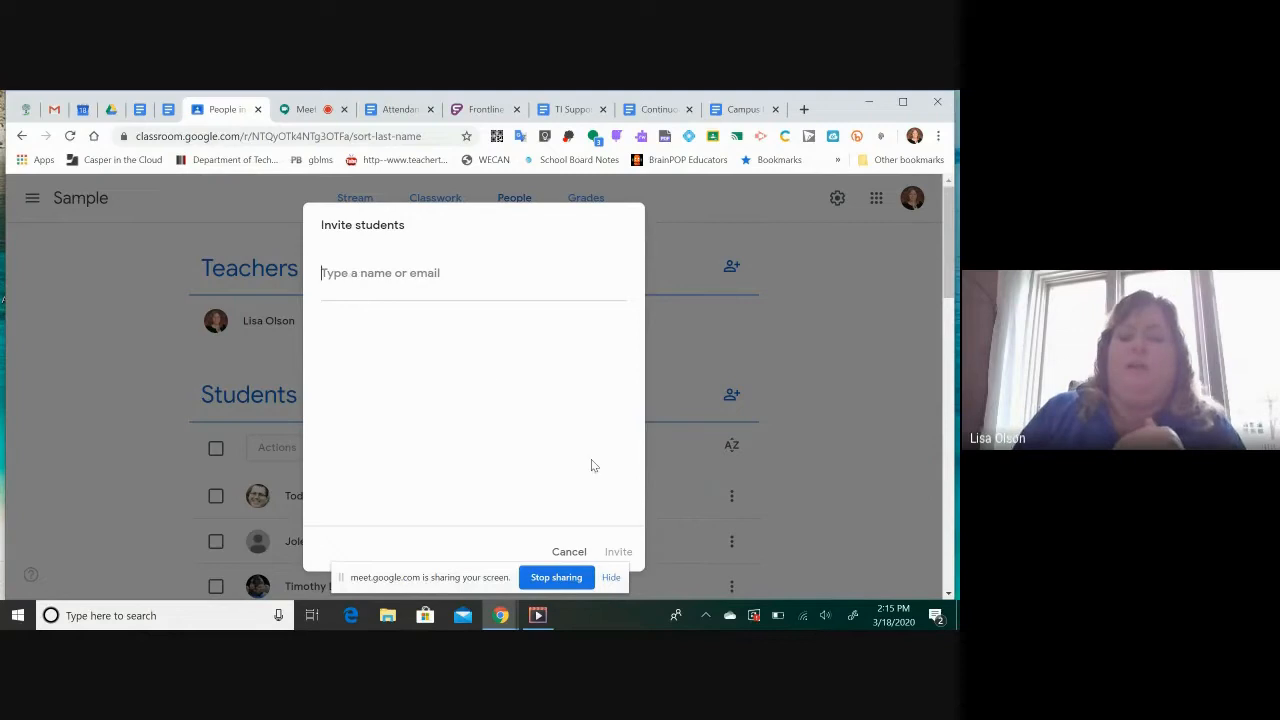
left_click(568, 551)
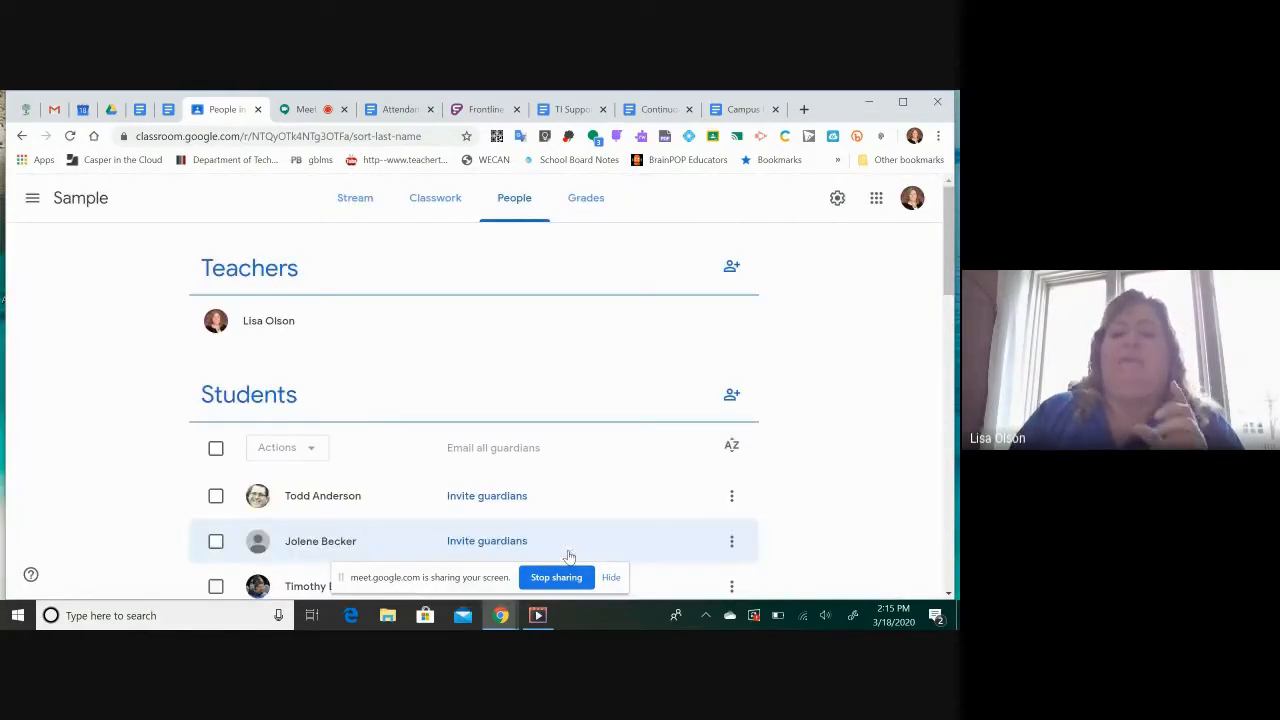
Start a new Material post in the Sample class's classwork with the title "How to get student email address"
left_click(363, 209)
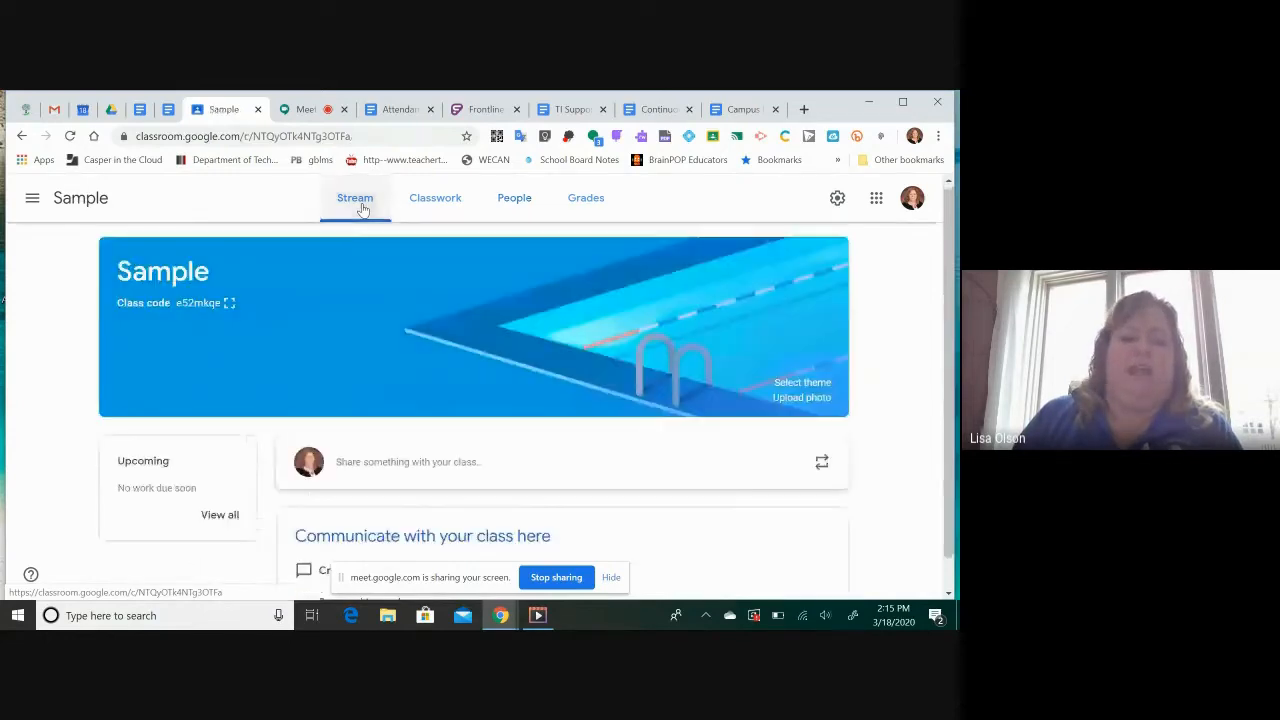
scroll(488, 321, "down", 1)
left_click(433, 200)
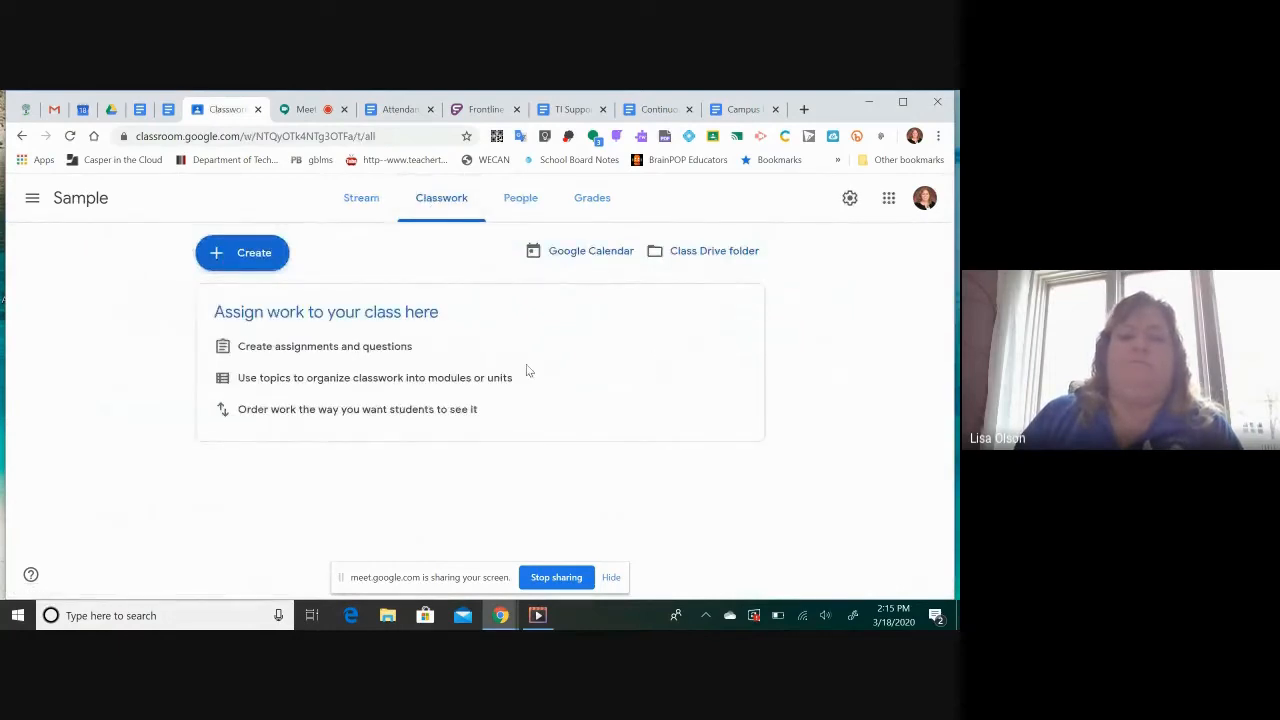
left_click(254, 254)
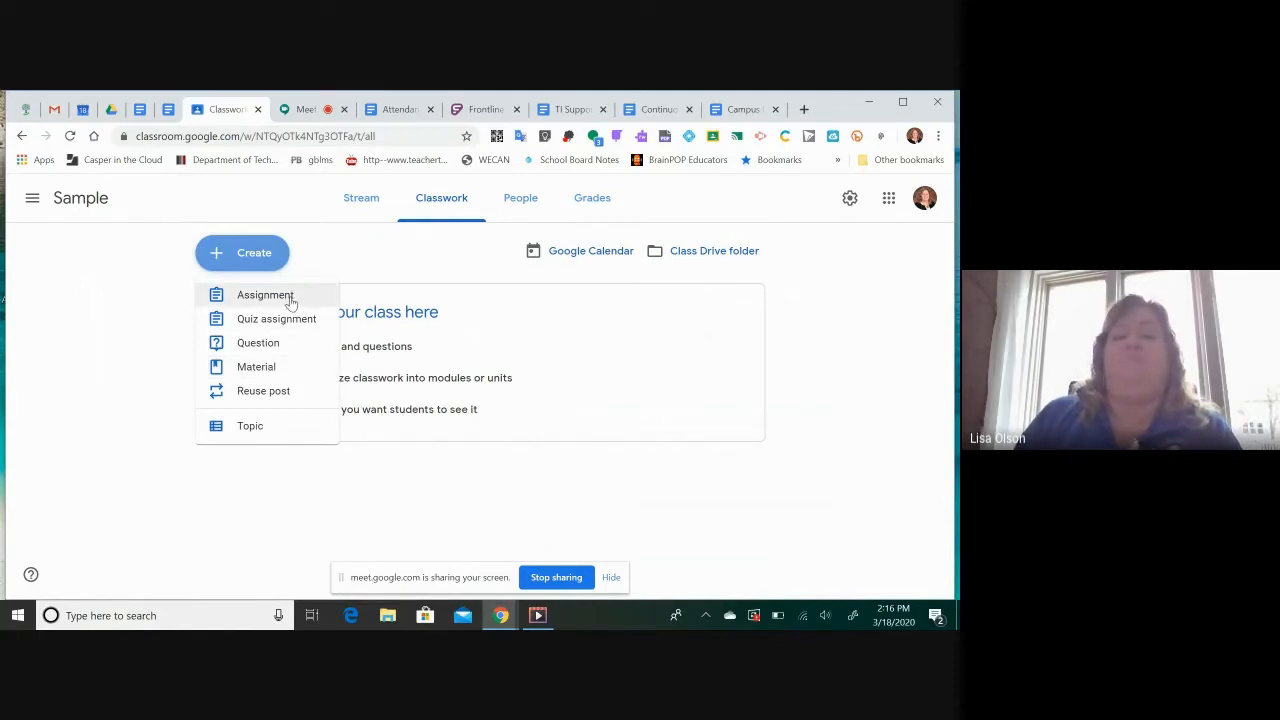
left_click(258, 368)
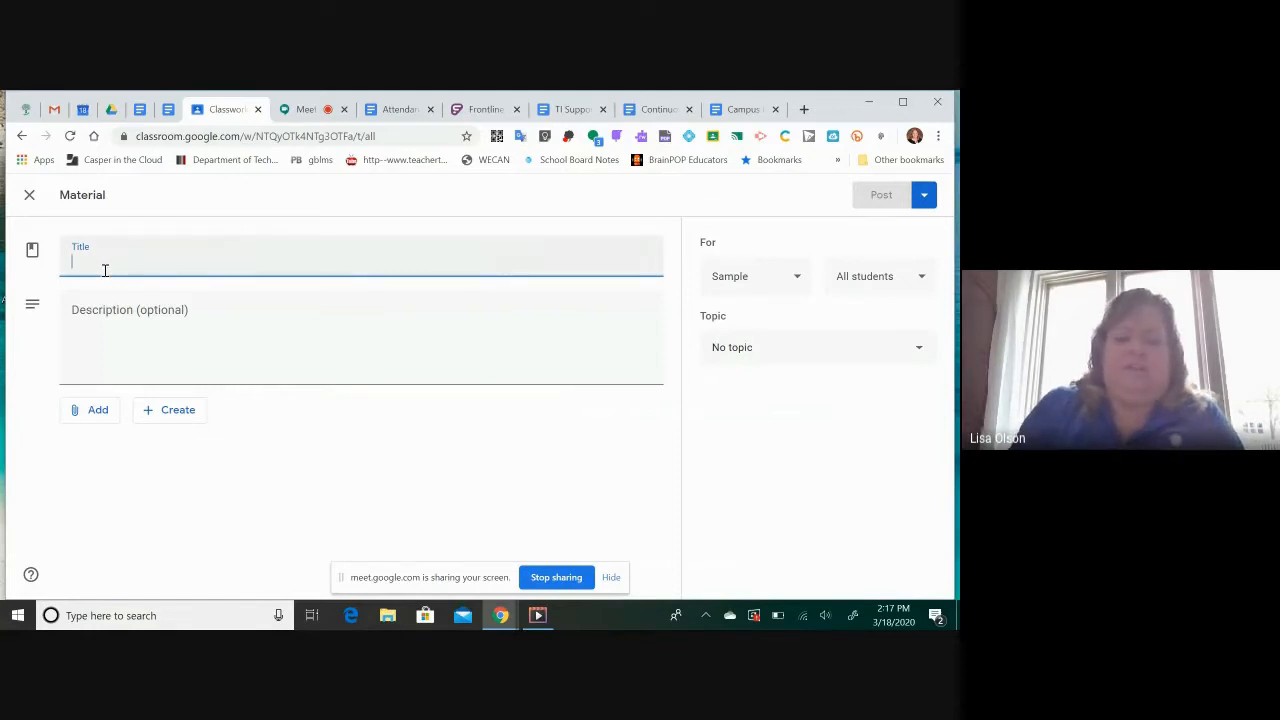
type("How to add stud")
key("BackSpace")
key("BackSpace")
key("BackSpace")
key("BackSpace")
type("get student email address")
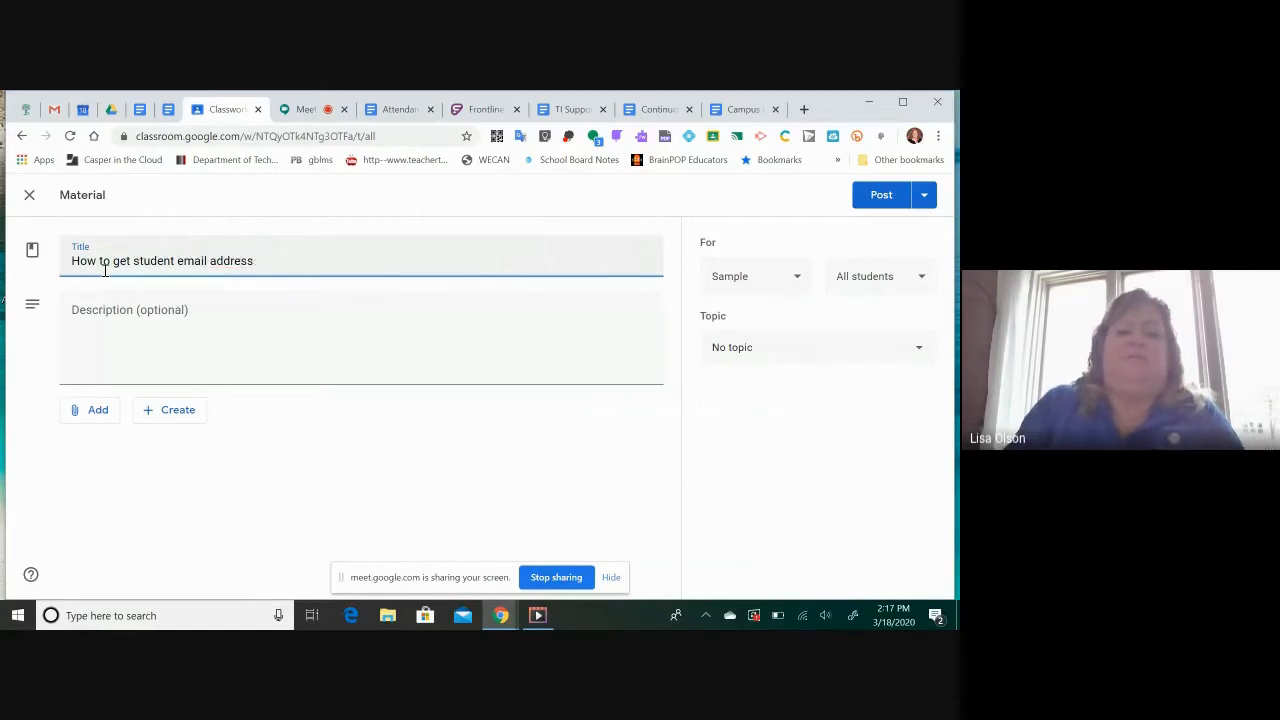
type(" from IC")
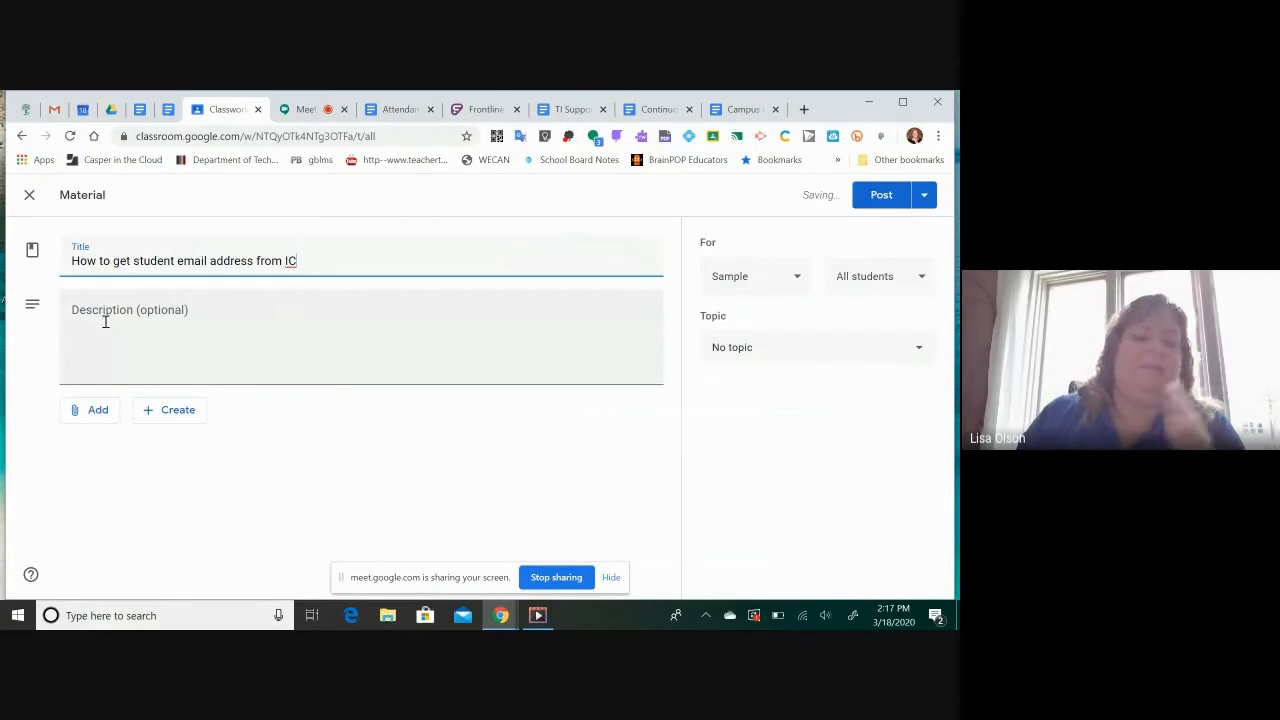
left_click(98, 412)
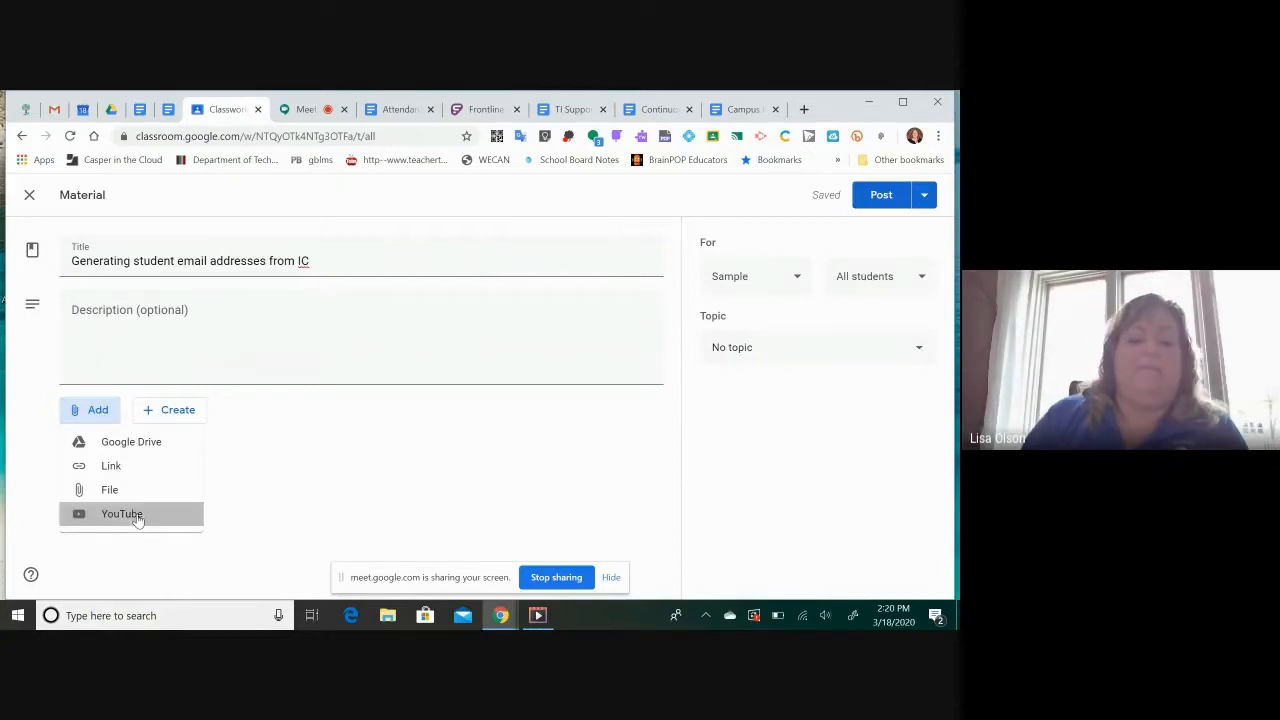
left_click(134, 513)
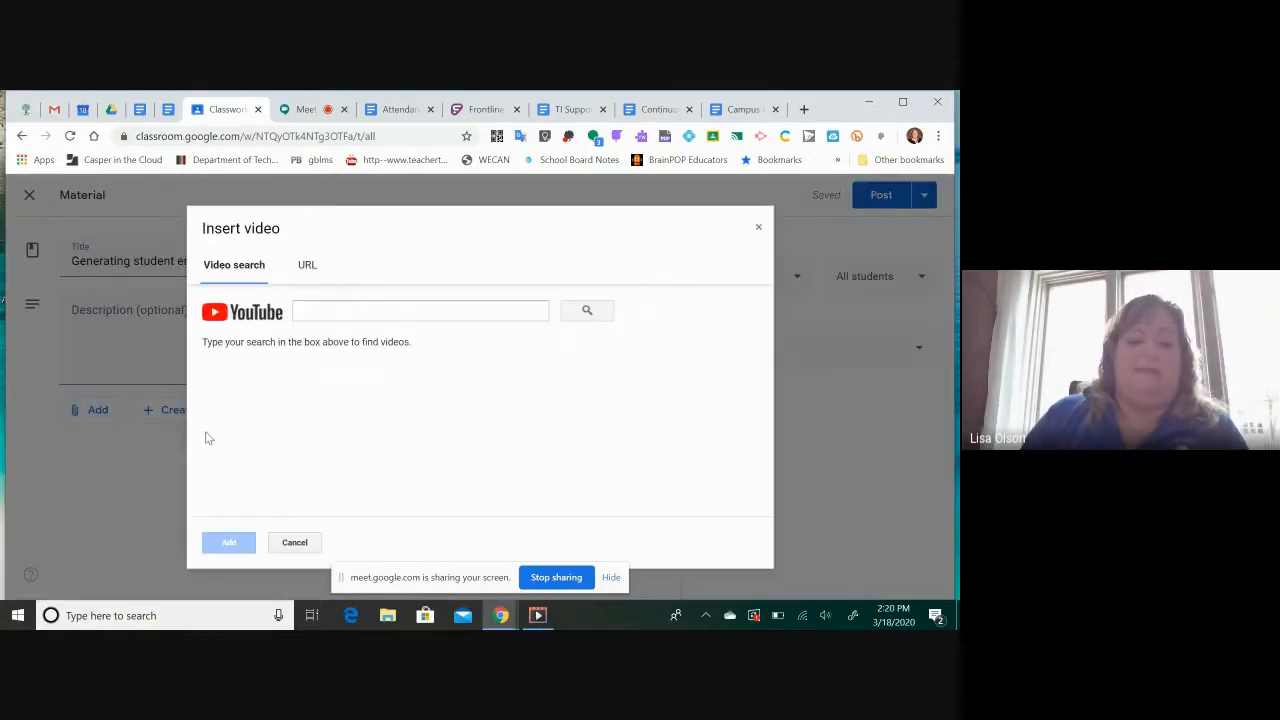
left_click(333, 315)
type("https://youtu.be/otqhQC3iwNY")
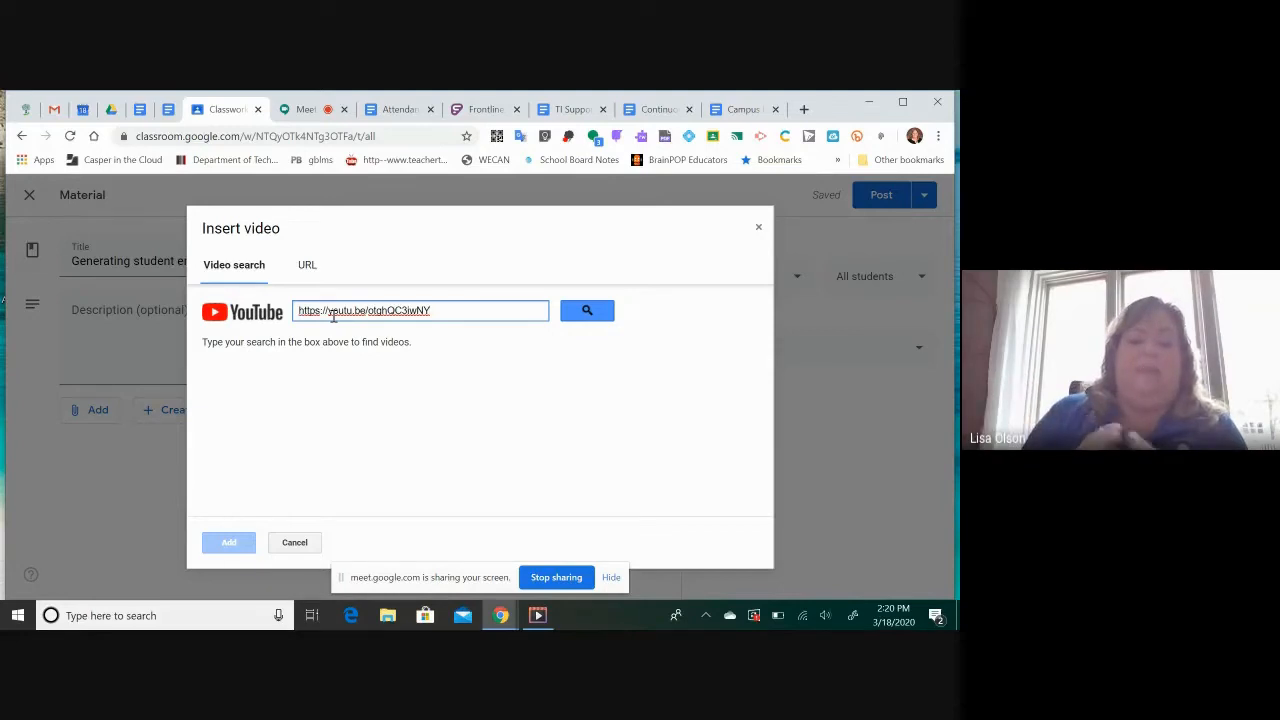
left_click(587, 313)
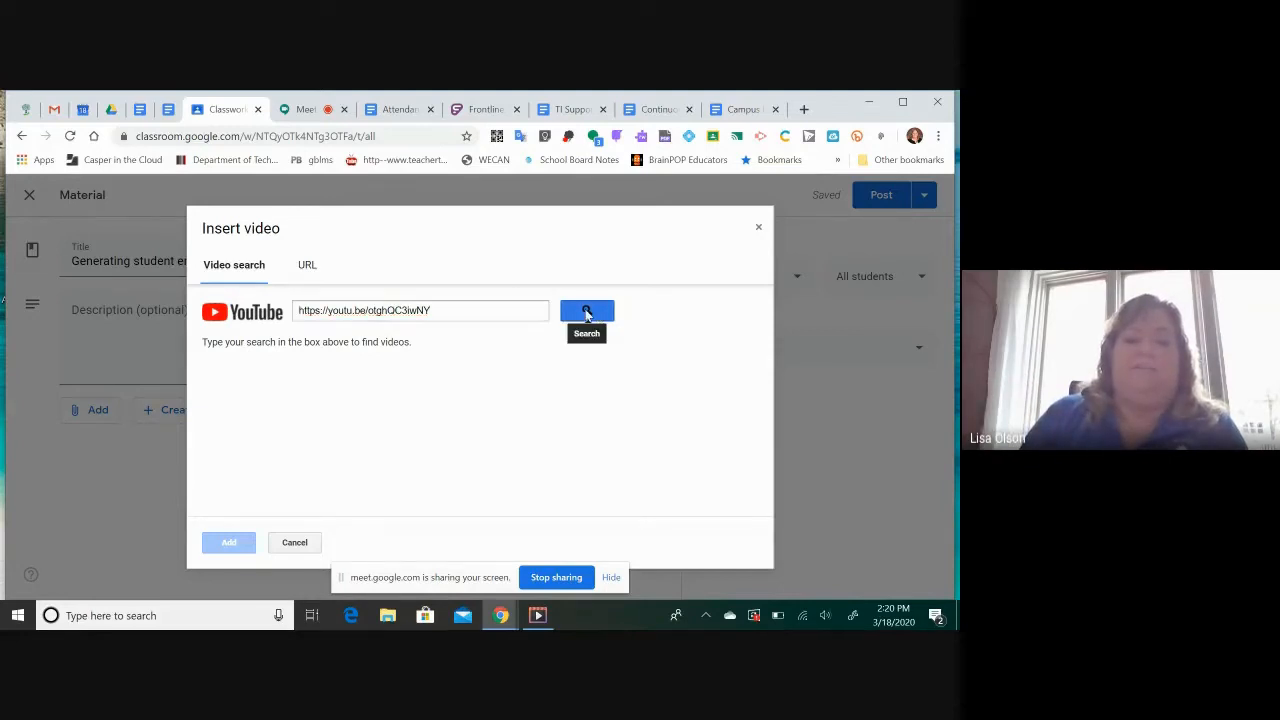
left_click(234, 546)
right_click(234, 545)
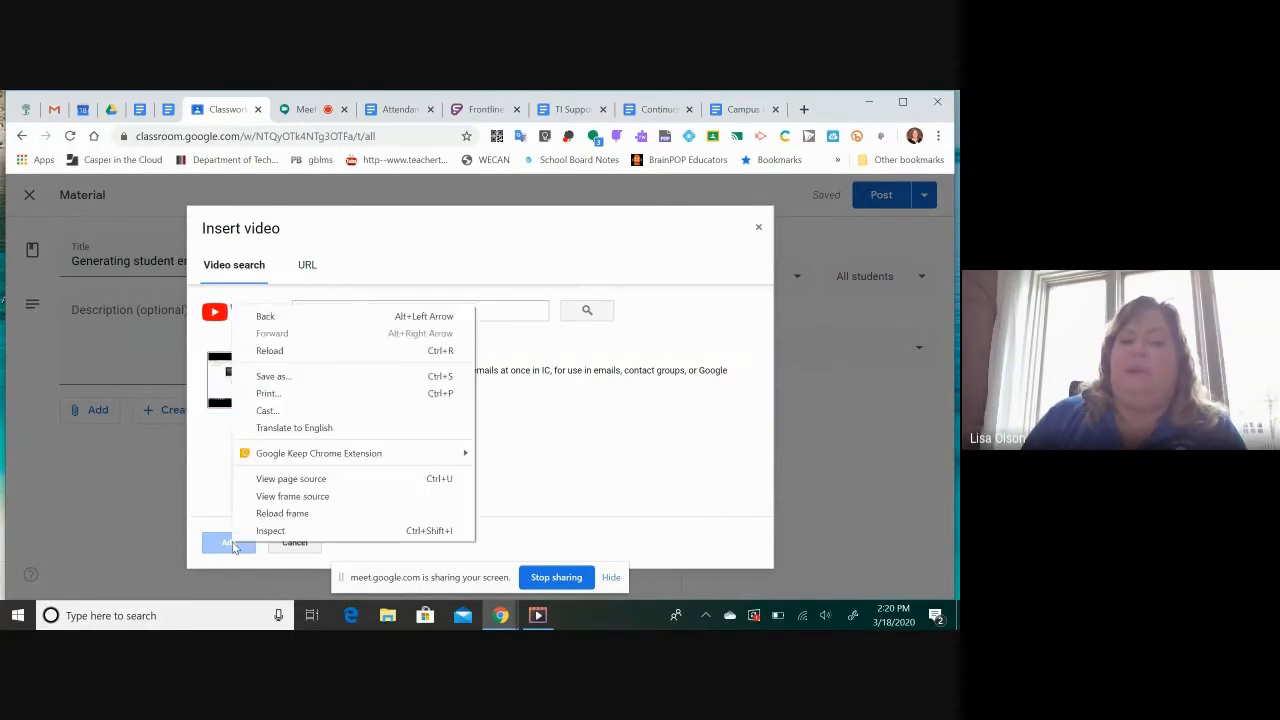
left_click(334, 528)
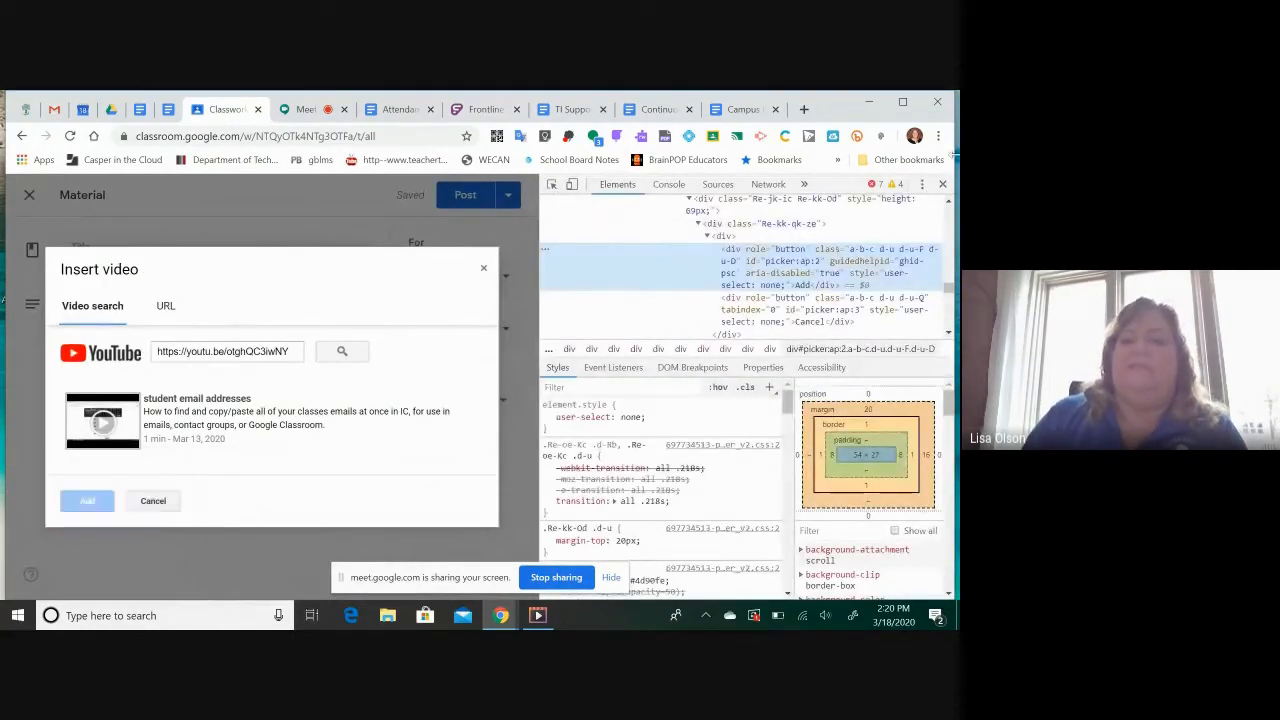
left_click(942, 185)
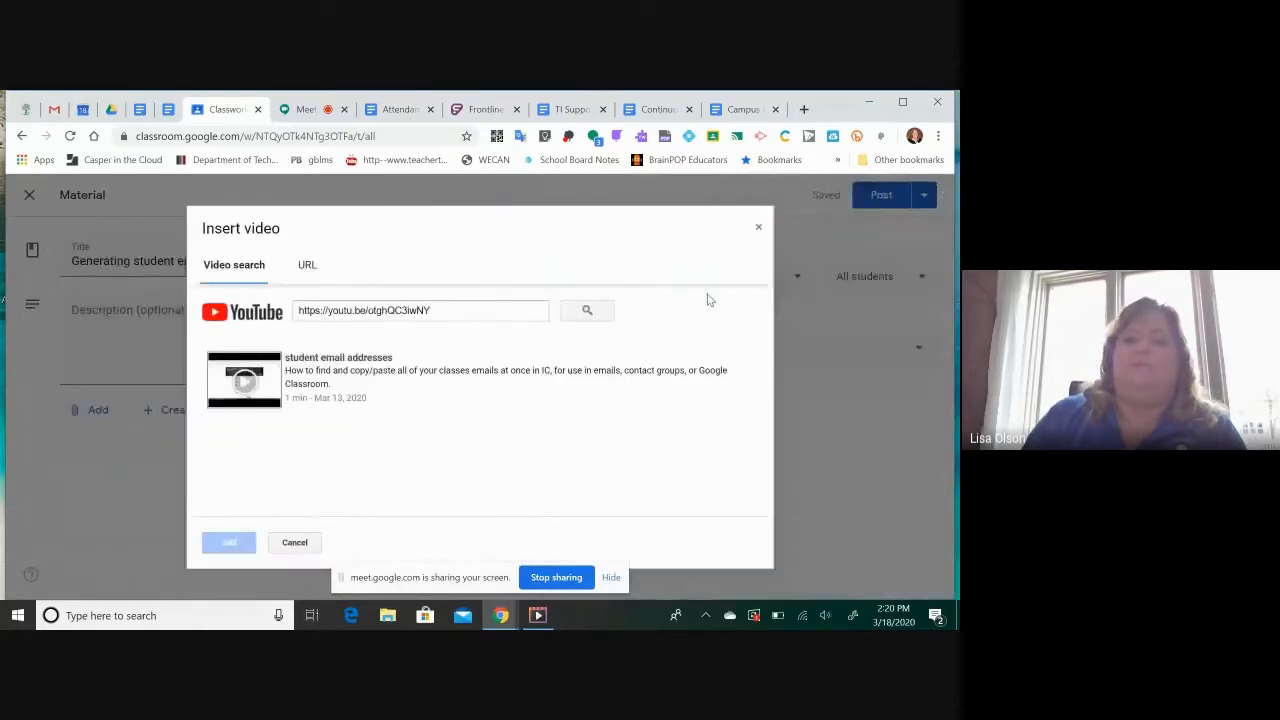
Attach the found "student email addresses" video to the material and view the classes it can be posted to
left_click(461, 375)
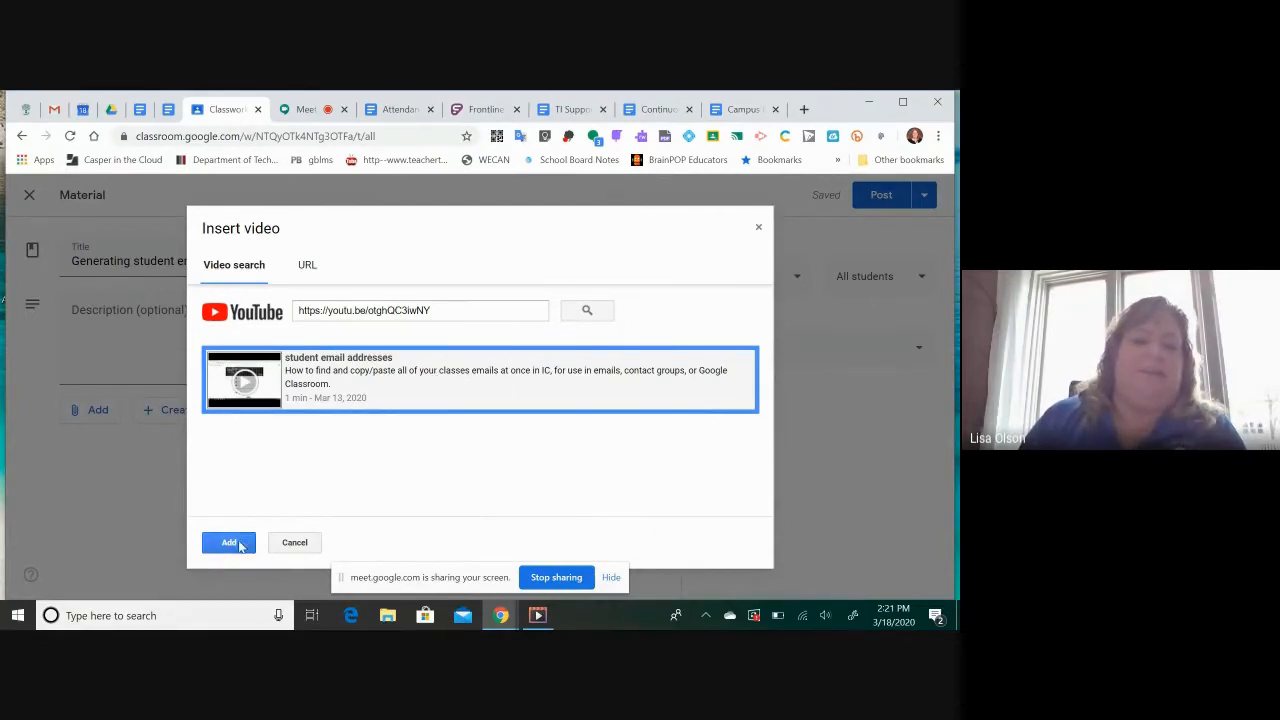
left_click(236, 544)
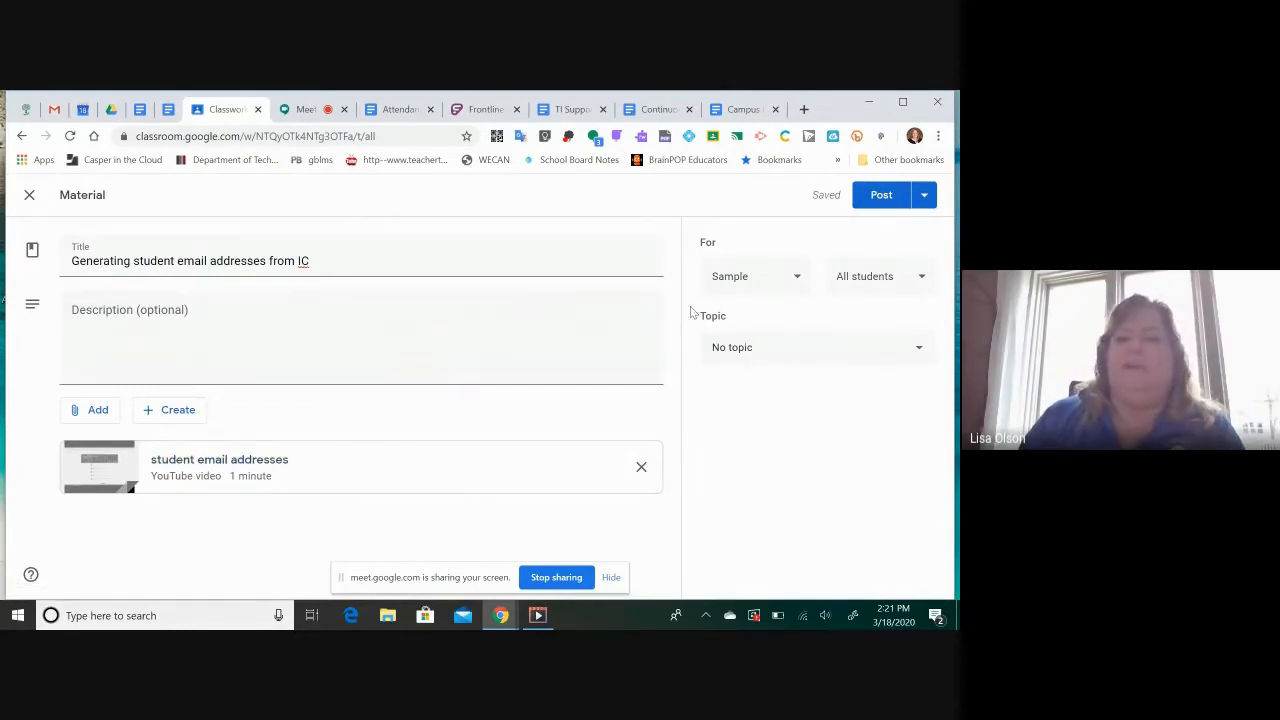
left_click(795, 289)
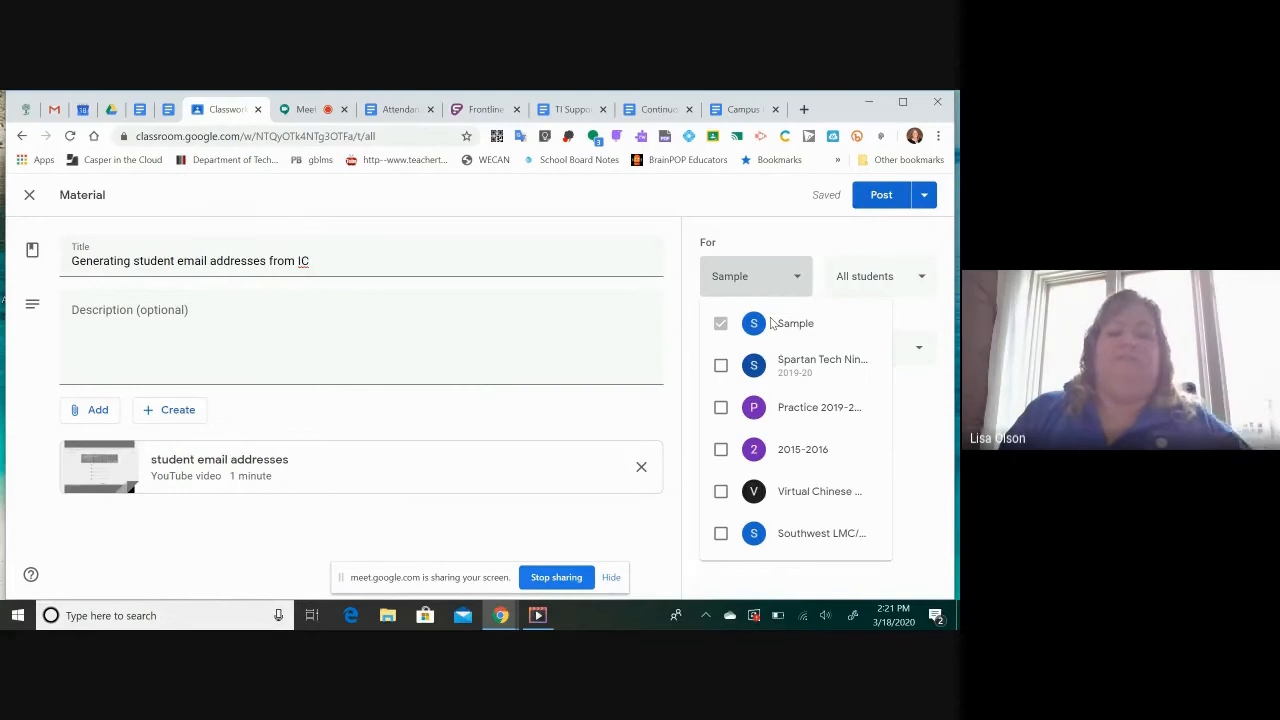
Set the material's scheduled posting date to Mar 25, 2020, and cancel the scheduling
left_click(928, 199)
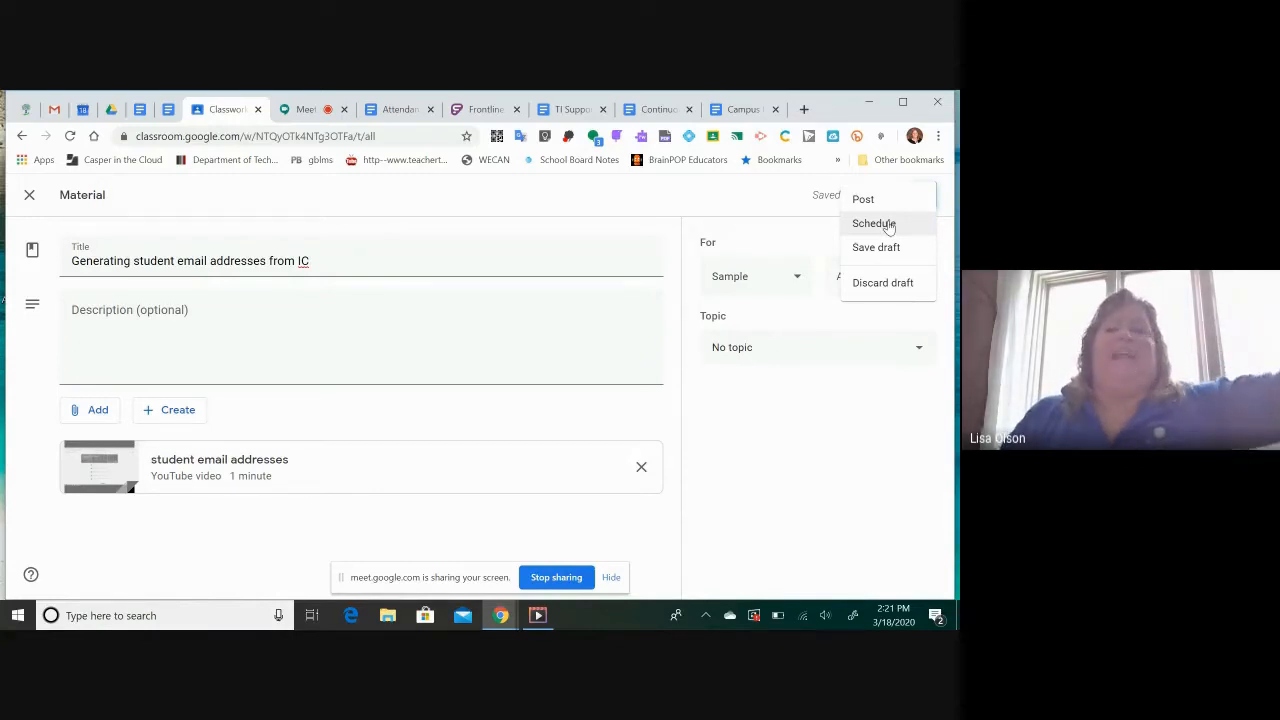
left_click(888, 224)
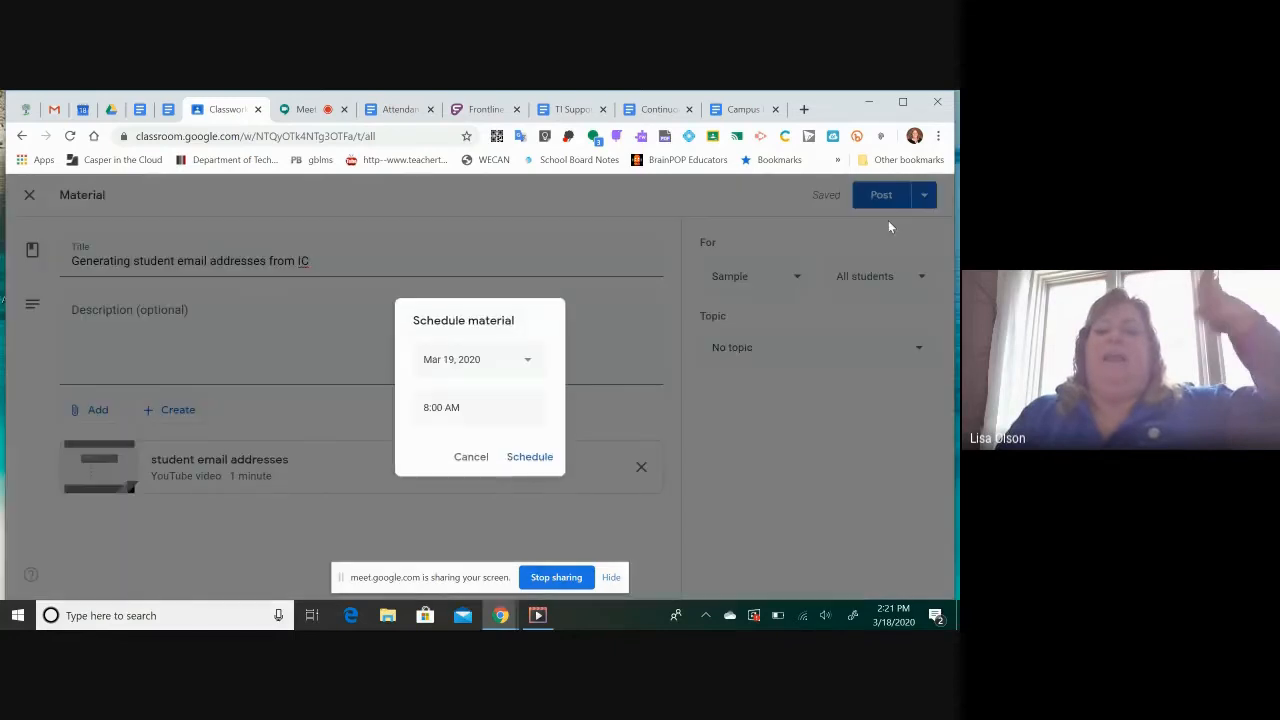
left_click(528, 358)
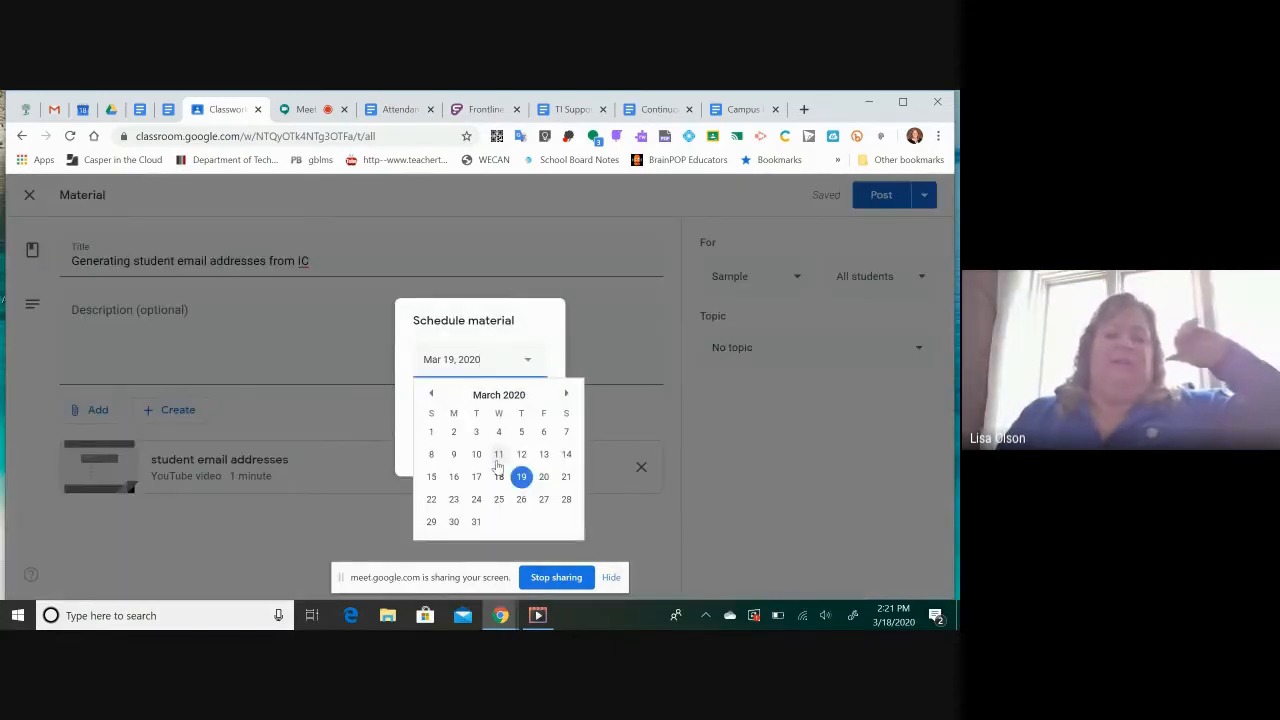
right_click(500, 508)
left_click(500, 508)
right_click(500, 508)
right_click(500, 508)
left_click(500, 508)
right_click(500, 508)
right_click(506, 522)
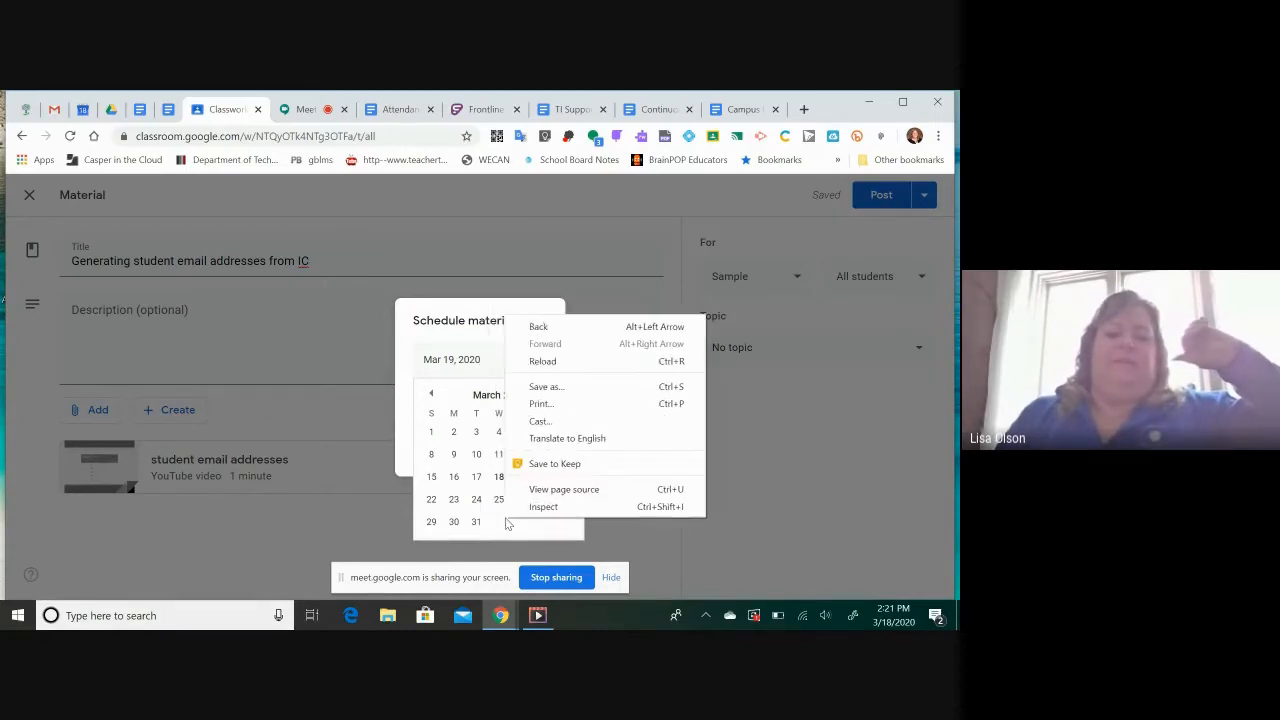
left_click(497, 503)
left_click(497, 502)
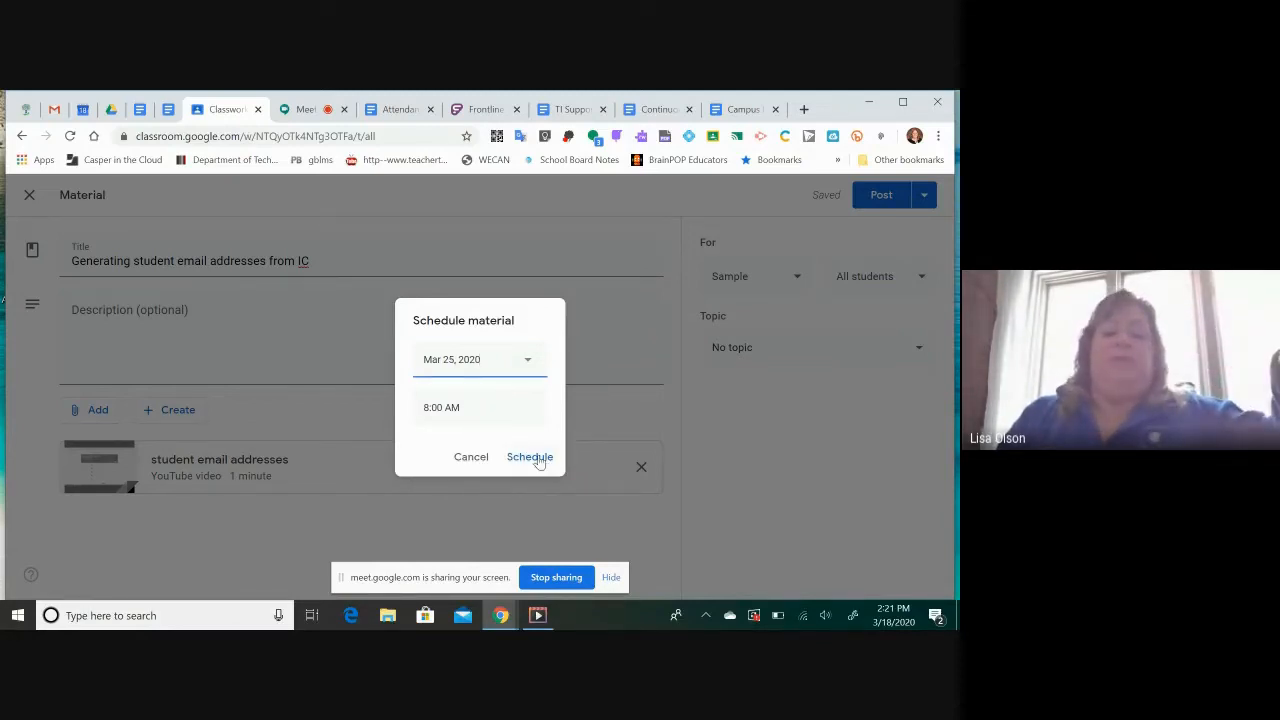
left_click(470, 459)
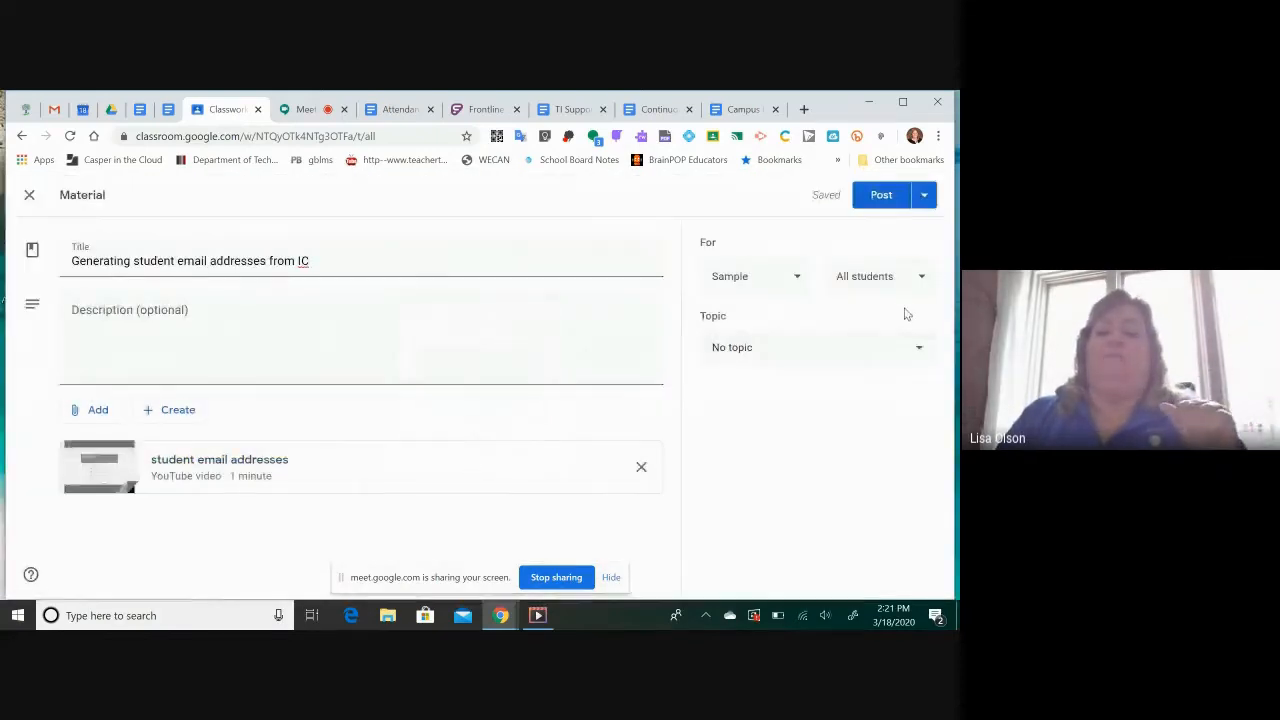
Post the "Generating student email addresses from IC" material to the Sample class immediately
left_click(924, 195)
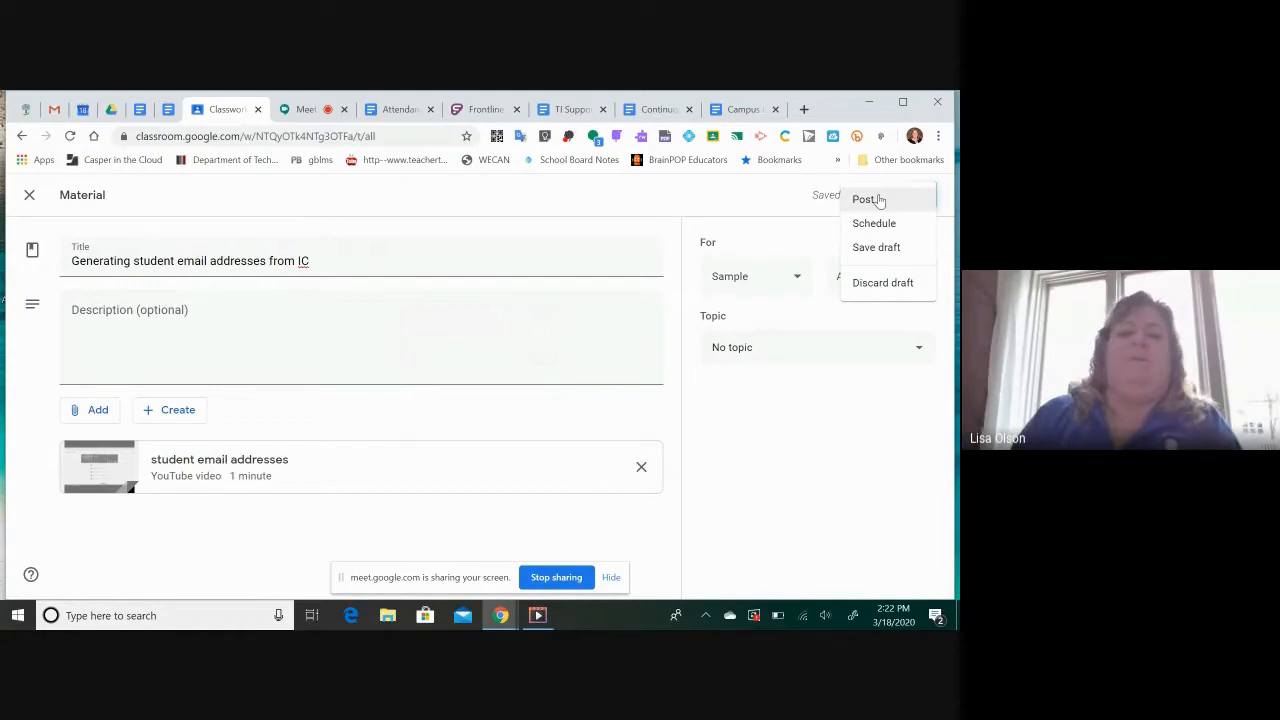
left_click(879, 200)
right_click(879, 200)
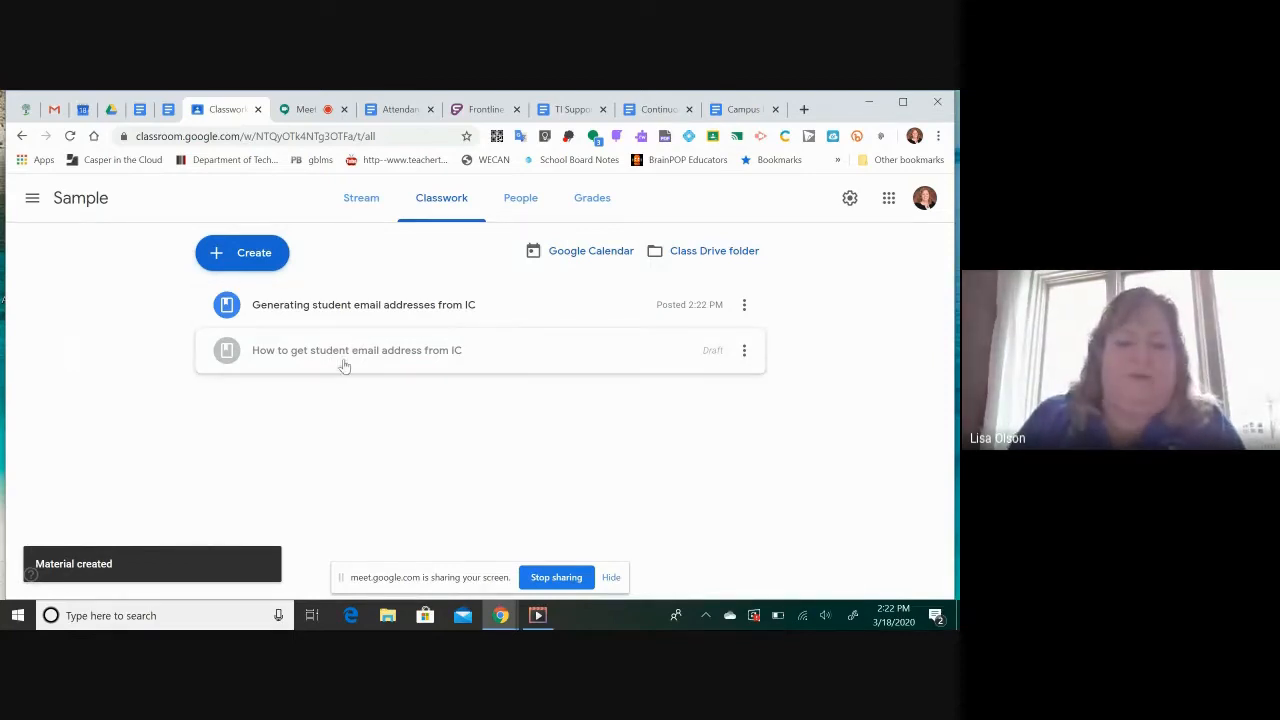
Delete the leftover draft "How to get student email address from IC" from the classwork list
right_click(745, 356)
left_click(672, 388)
left_click(745, 352)
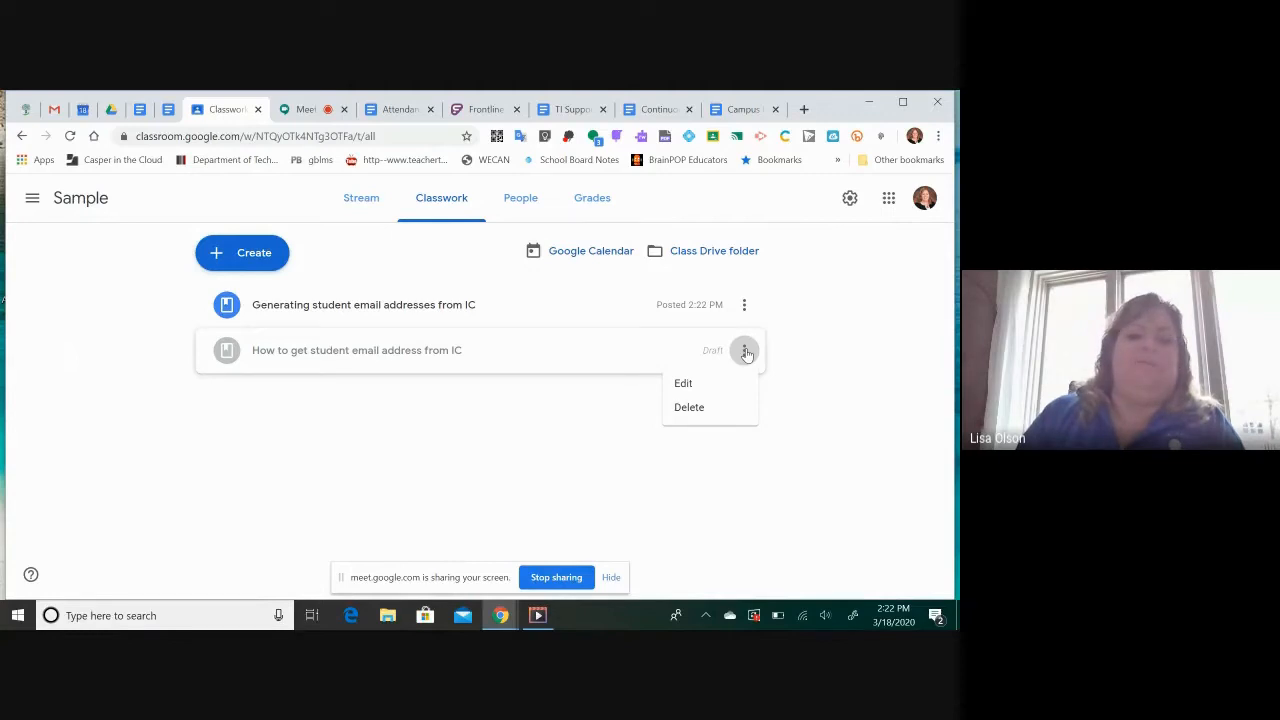
left_click(679, 408)
left_click(538, 413)
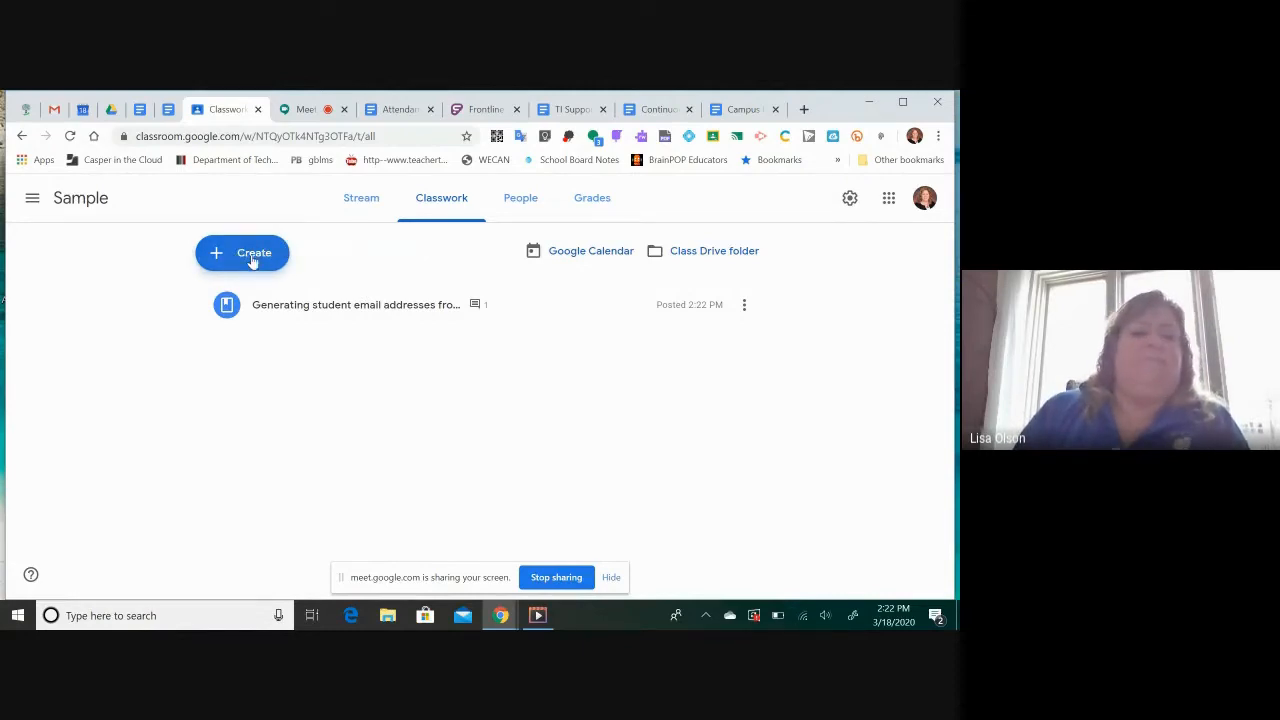
Start a new assignment in the Sample class's classwork with the title "Attendance"
left_click(252, 255)
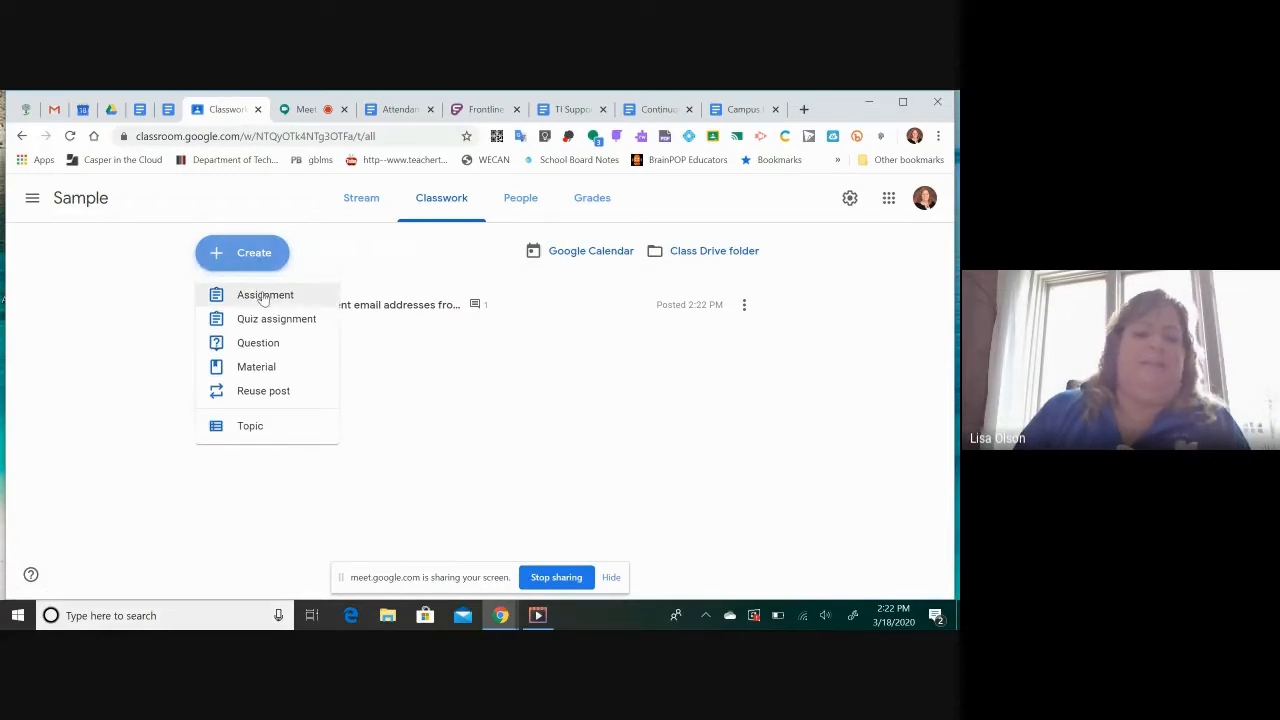
left_click(262, 293)
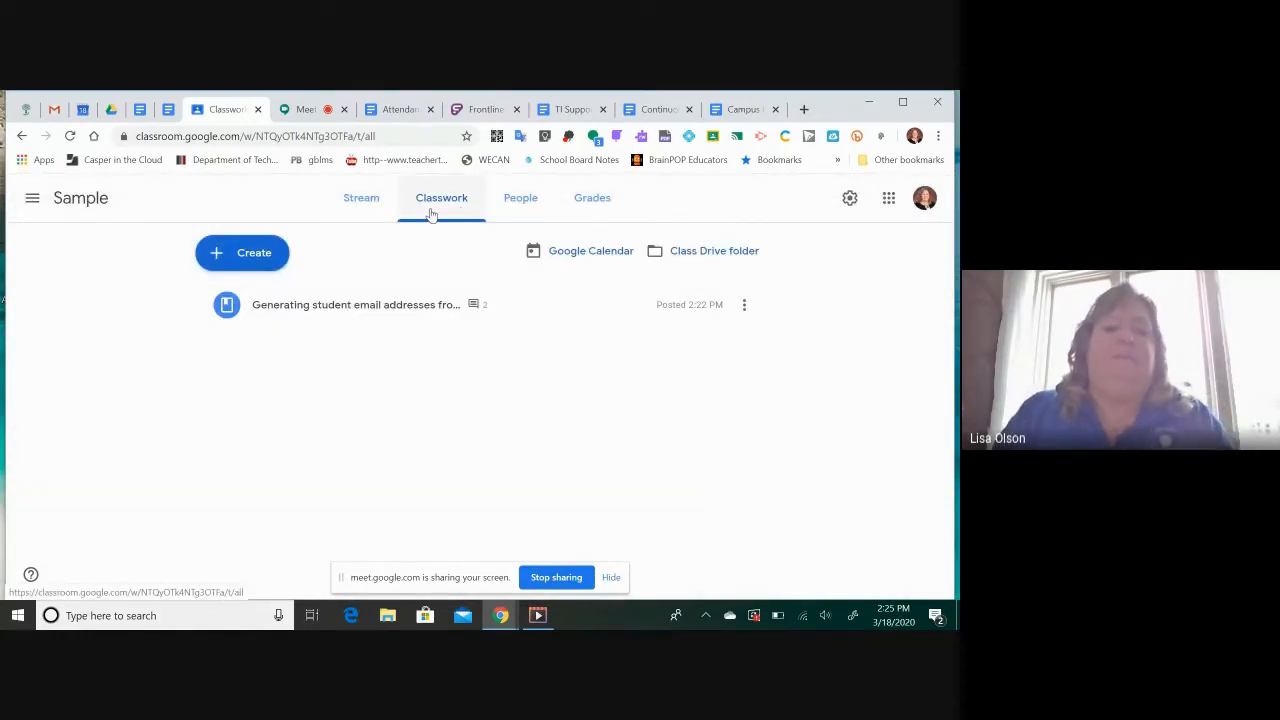
left_click(232, 258)
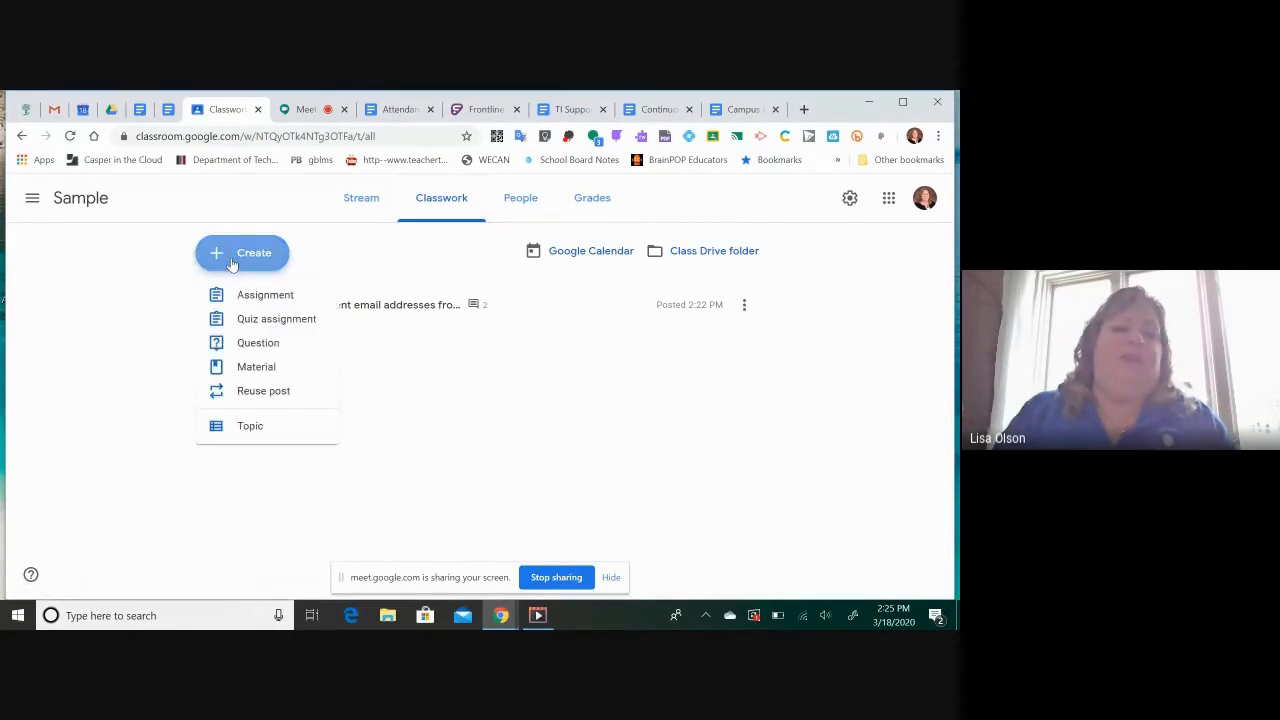
left_click(247, 295)
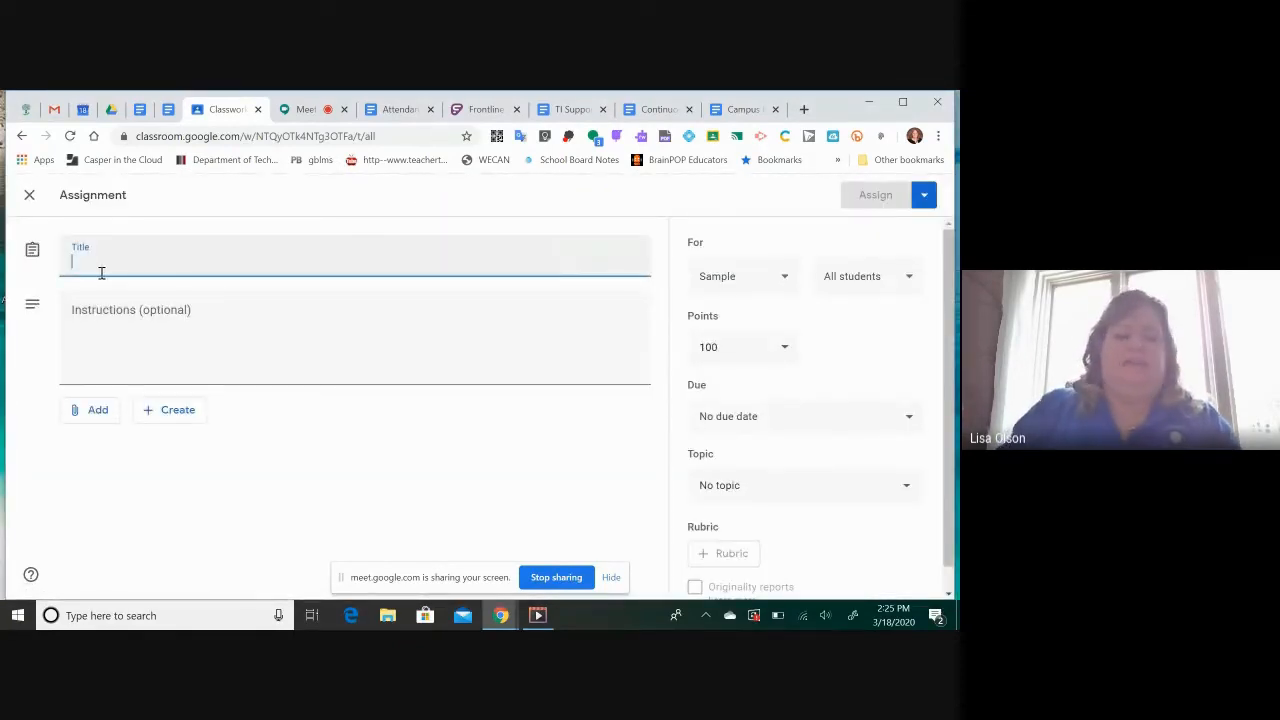
type("Attendance")
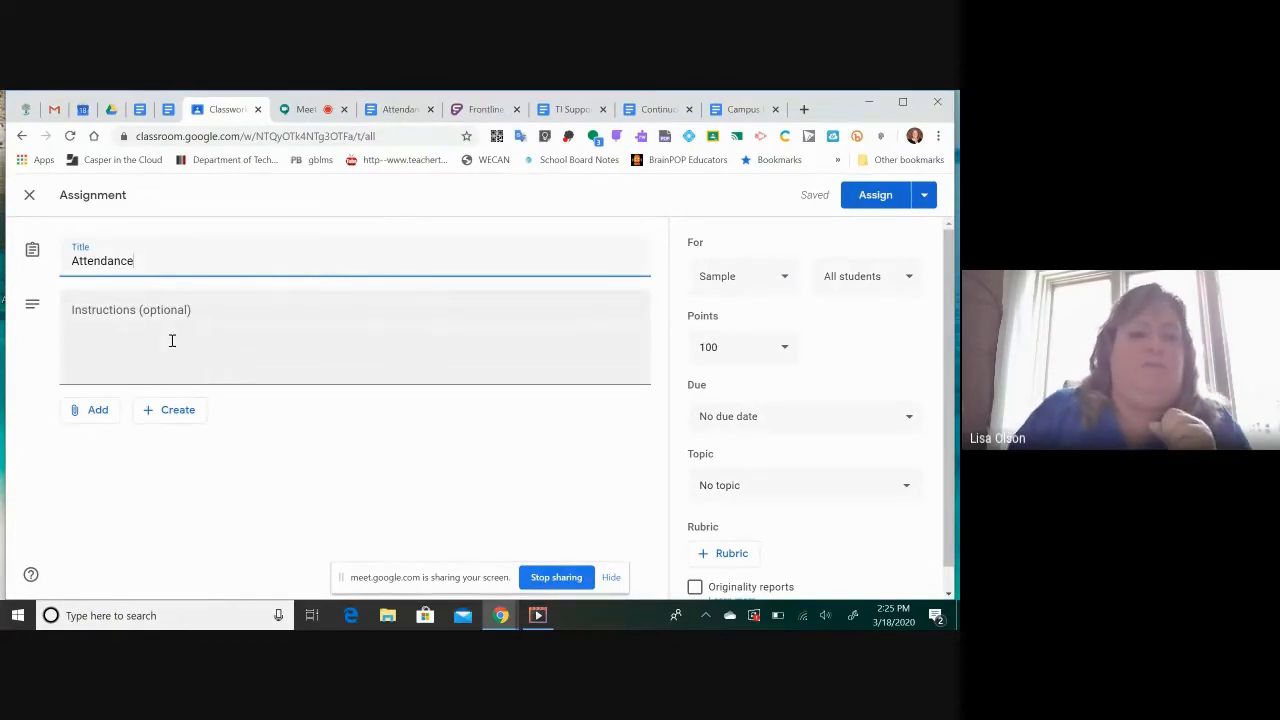
Attach the document "Attendance Google Classroom 3.18.2020" from Google Drive to the Attendance assignment
right_click(93, 411)
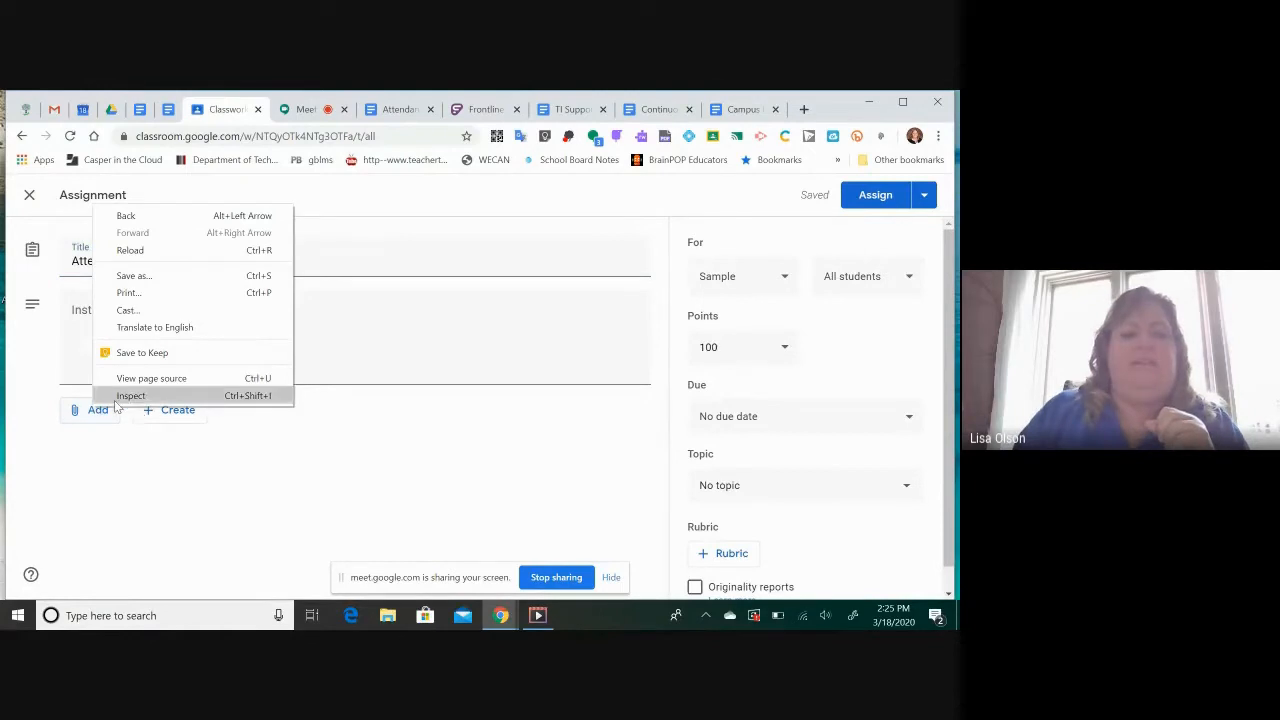
left_click(97, 414)
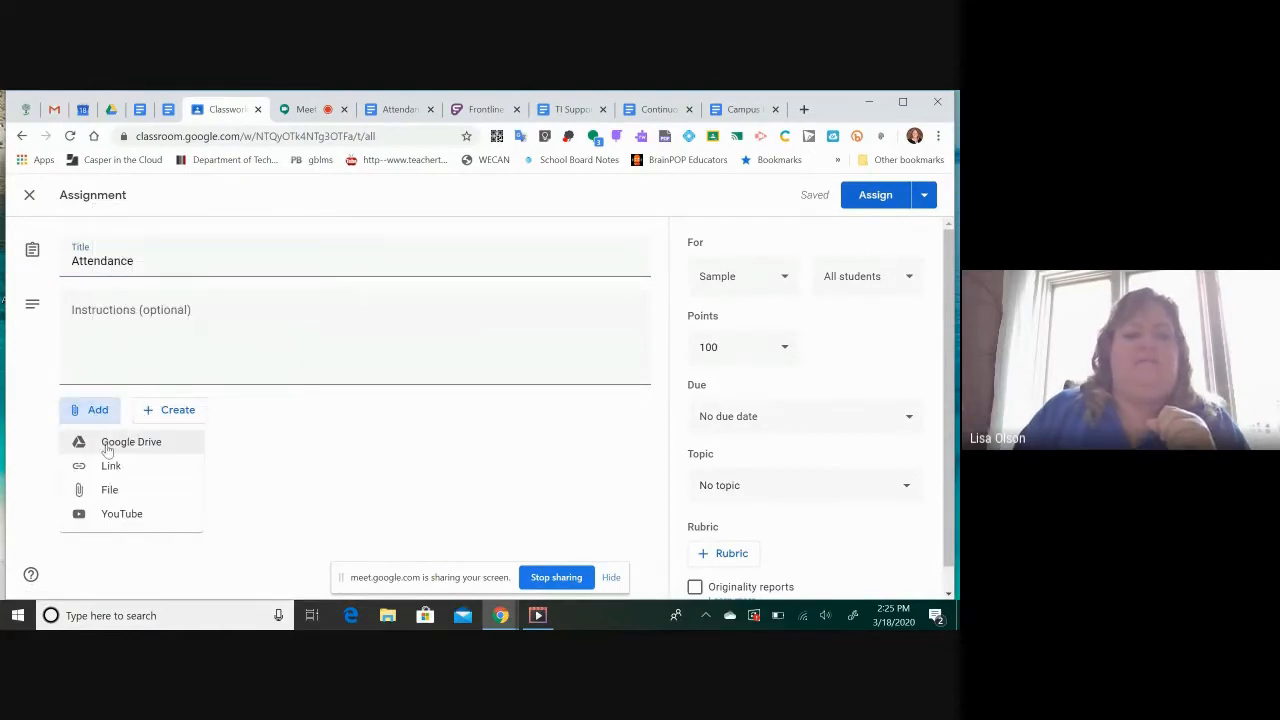
left_click(108, 448)
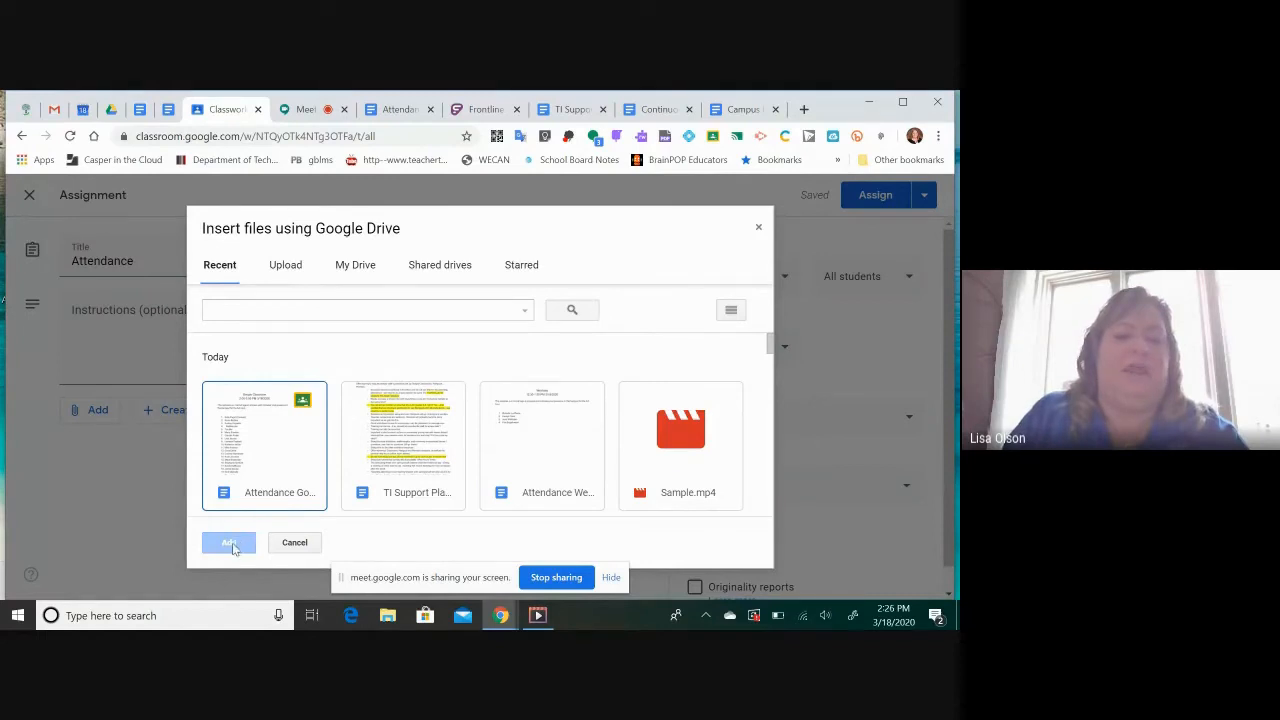
right_click(253, 479)
right_click(237, 478)
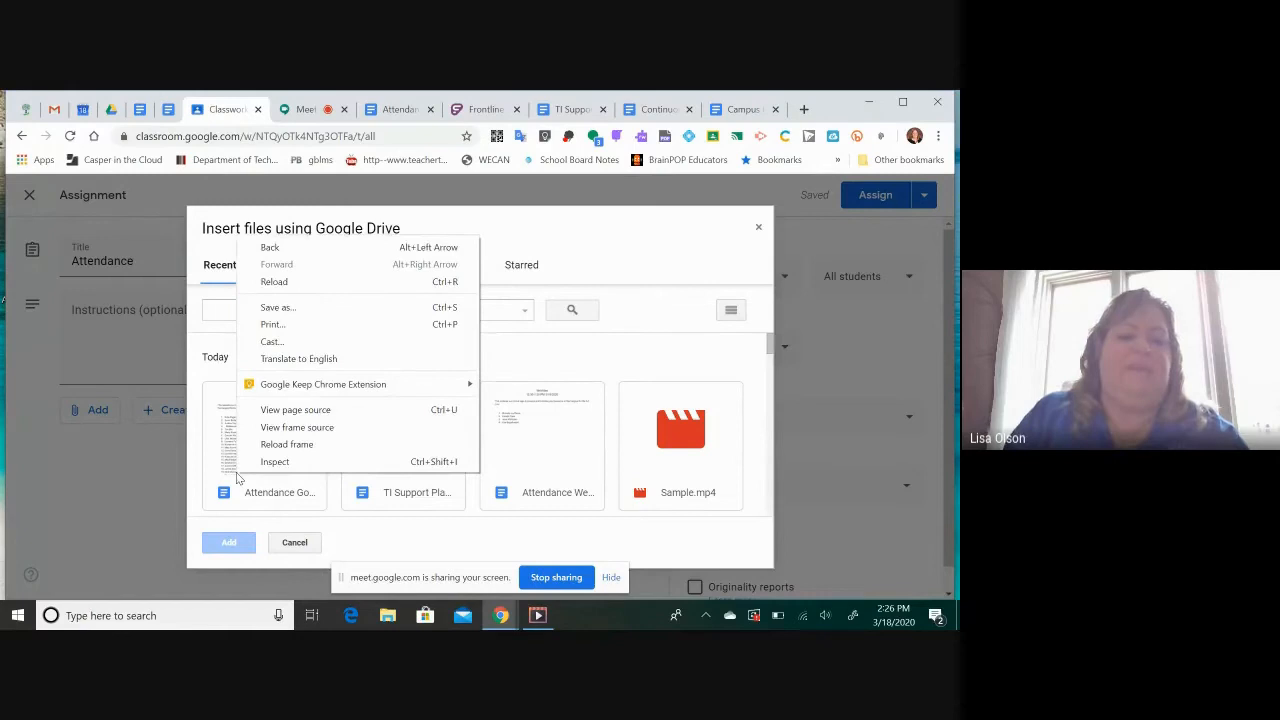
right_click(213, 457)
left_click(242, 490)
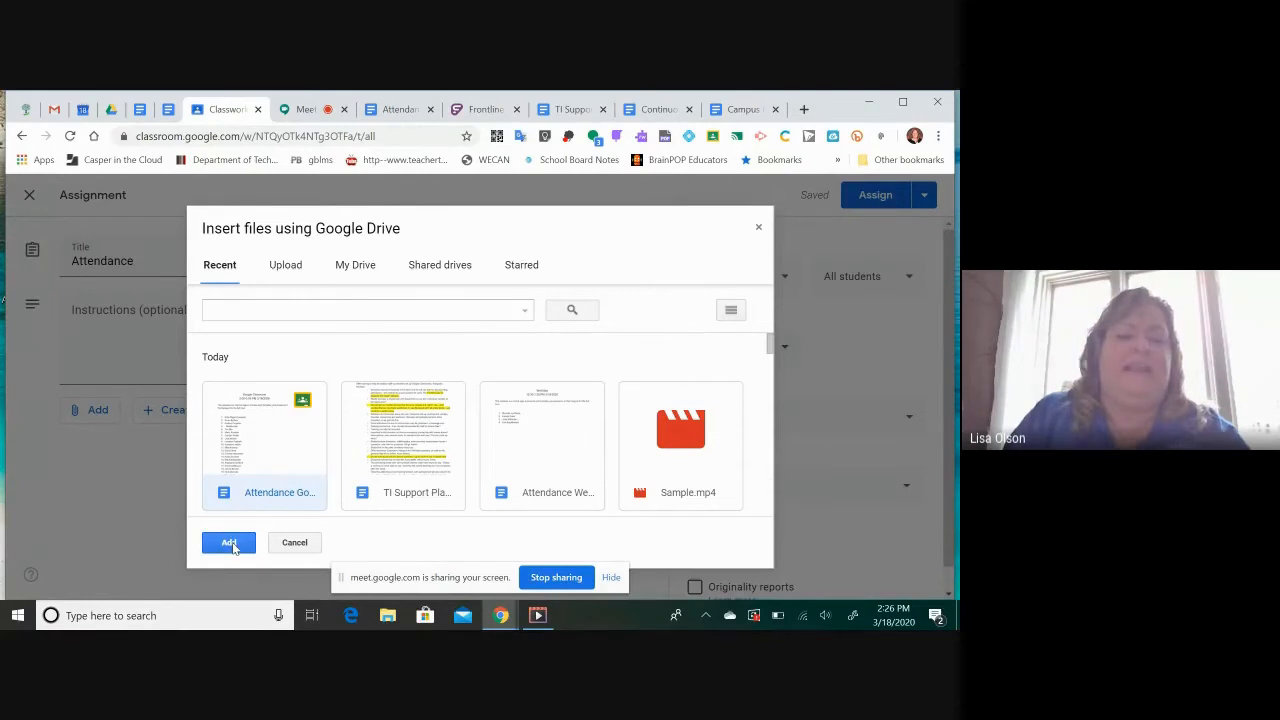
left_click(230, 543)
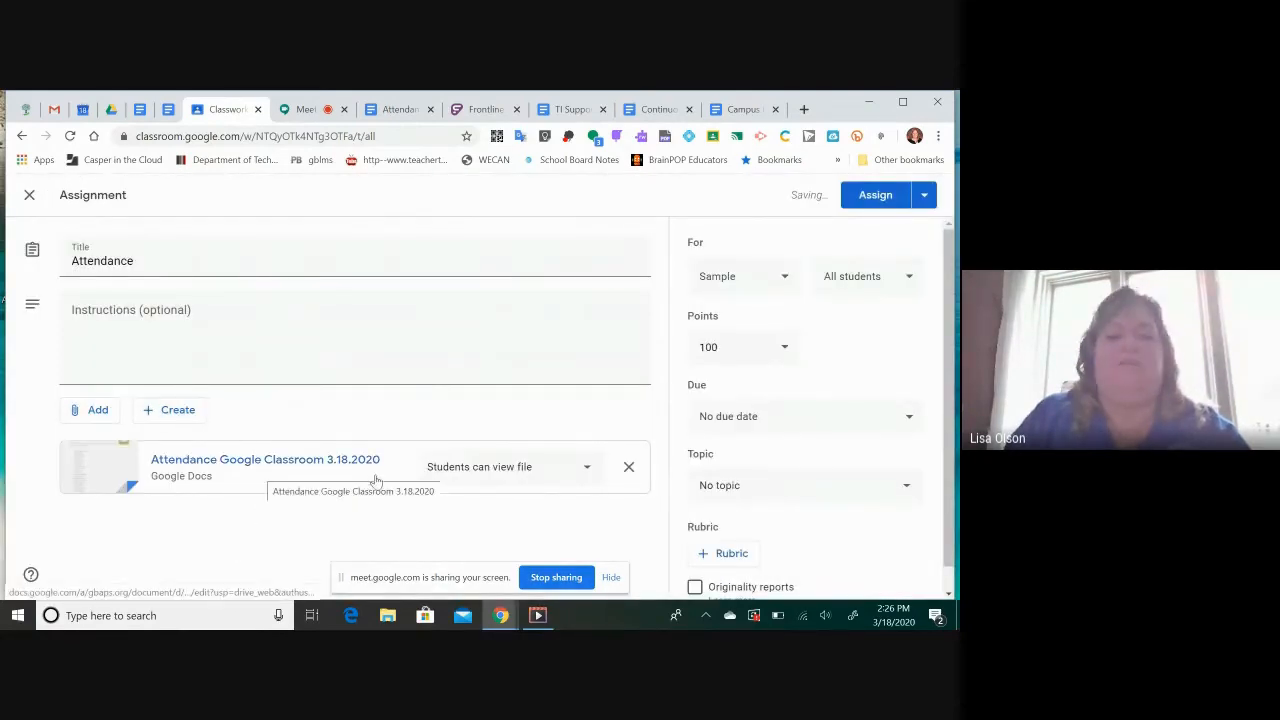
Set the attached attendance document's access to "Students can edit file"
left_click(588, 468)
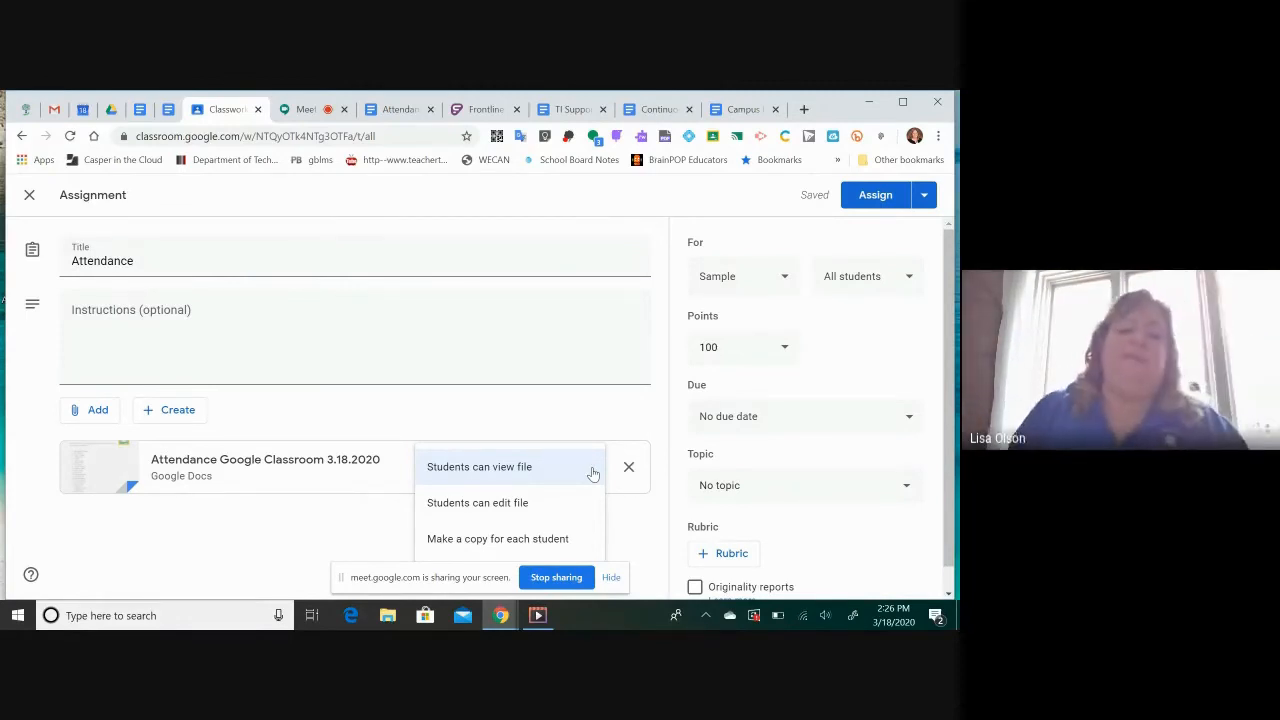
right_click(492, 506)
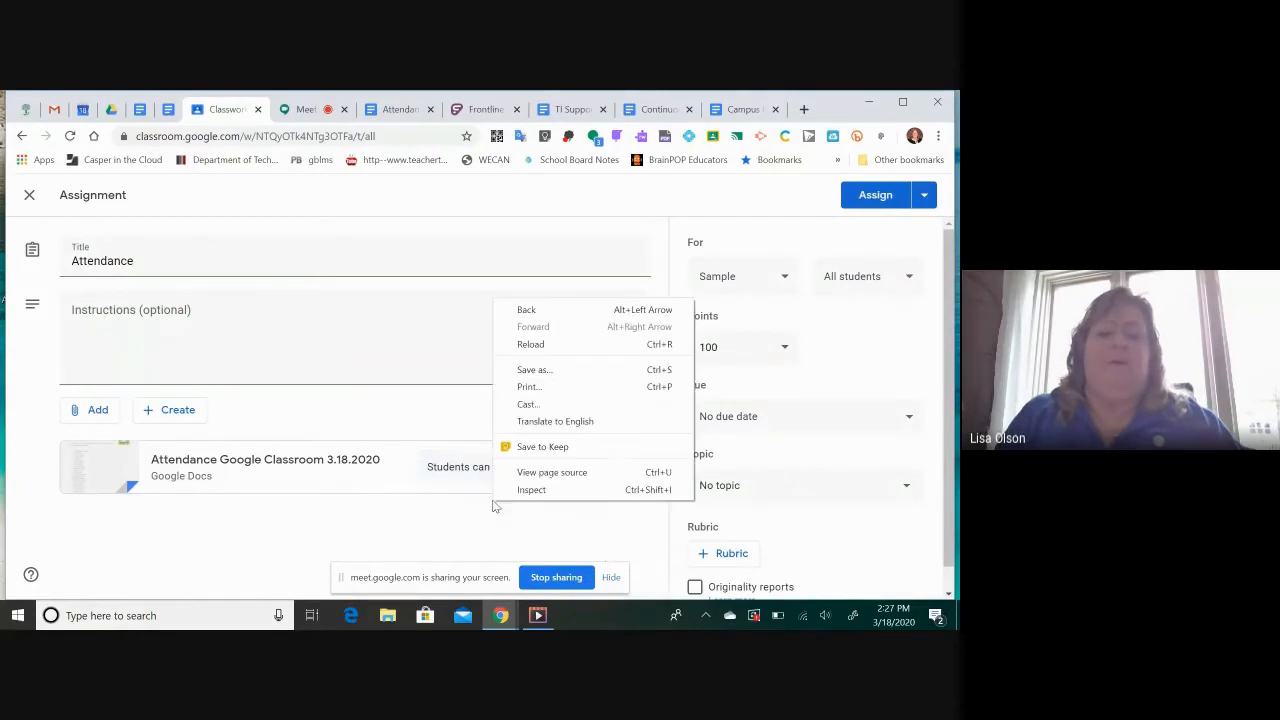
left_click(450, 467)
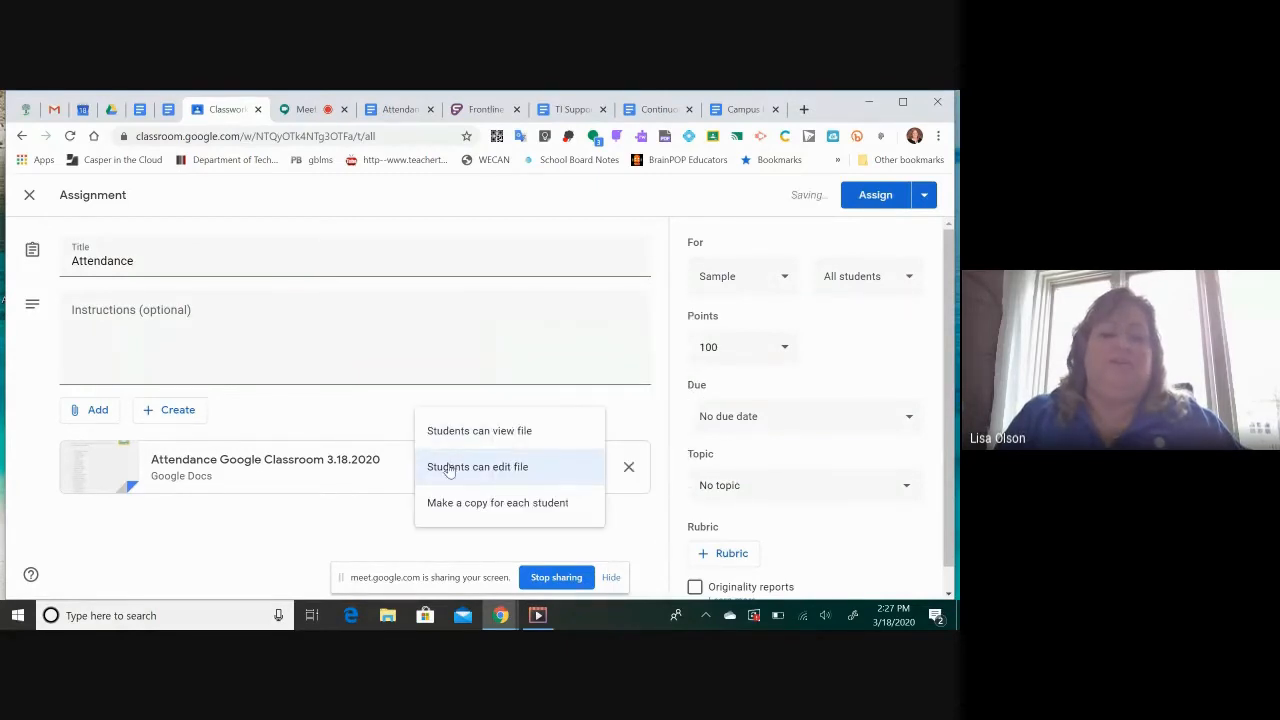
Choose "Students can edit file" as the student permission for the attached attendance document
left_click(455, 469)
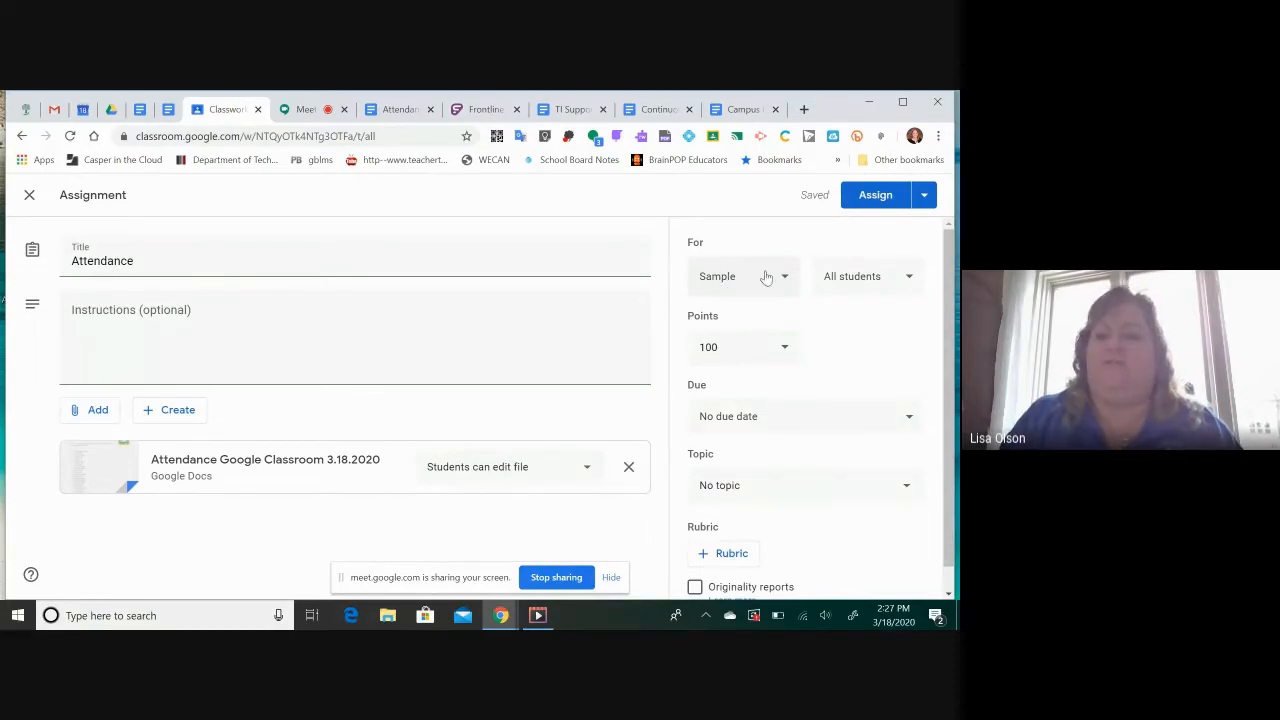
Try limiting the Attendance assignment to four individually selected students, and restore the recipients to all students
left_click(907, 282)
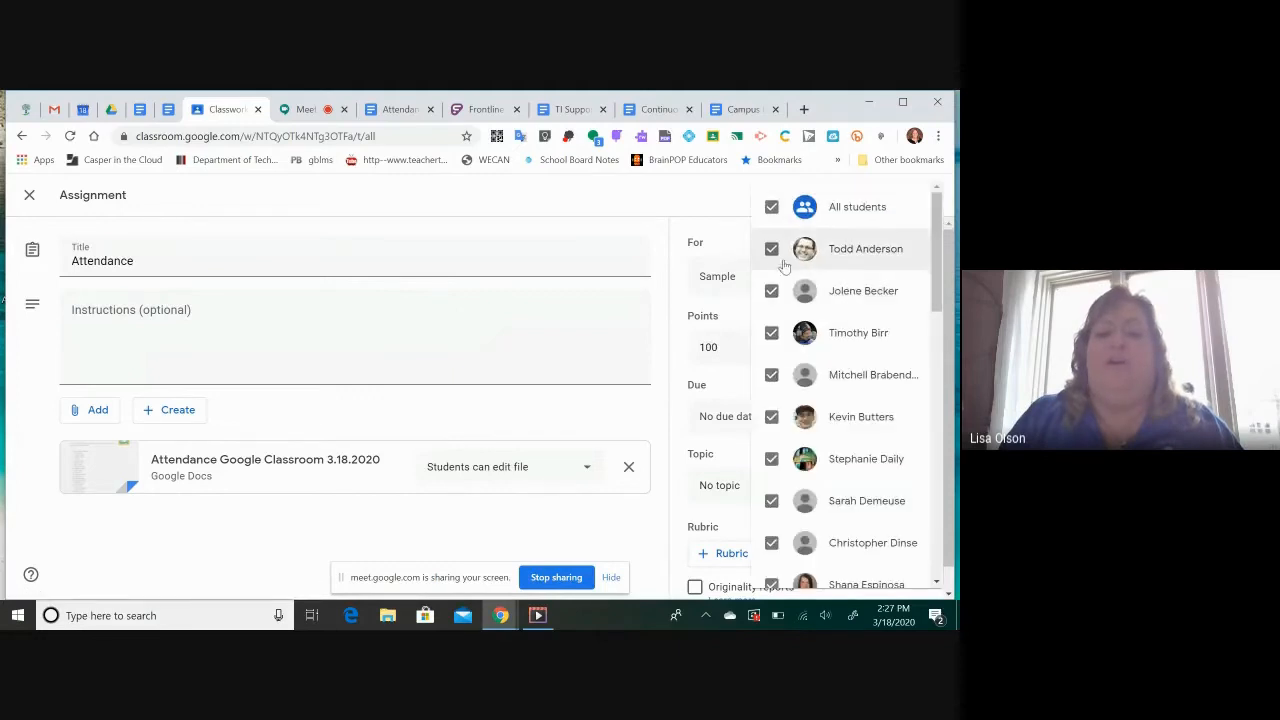
left_click(772, 209)
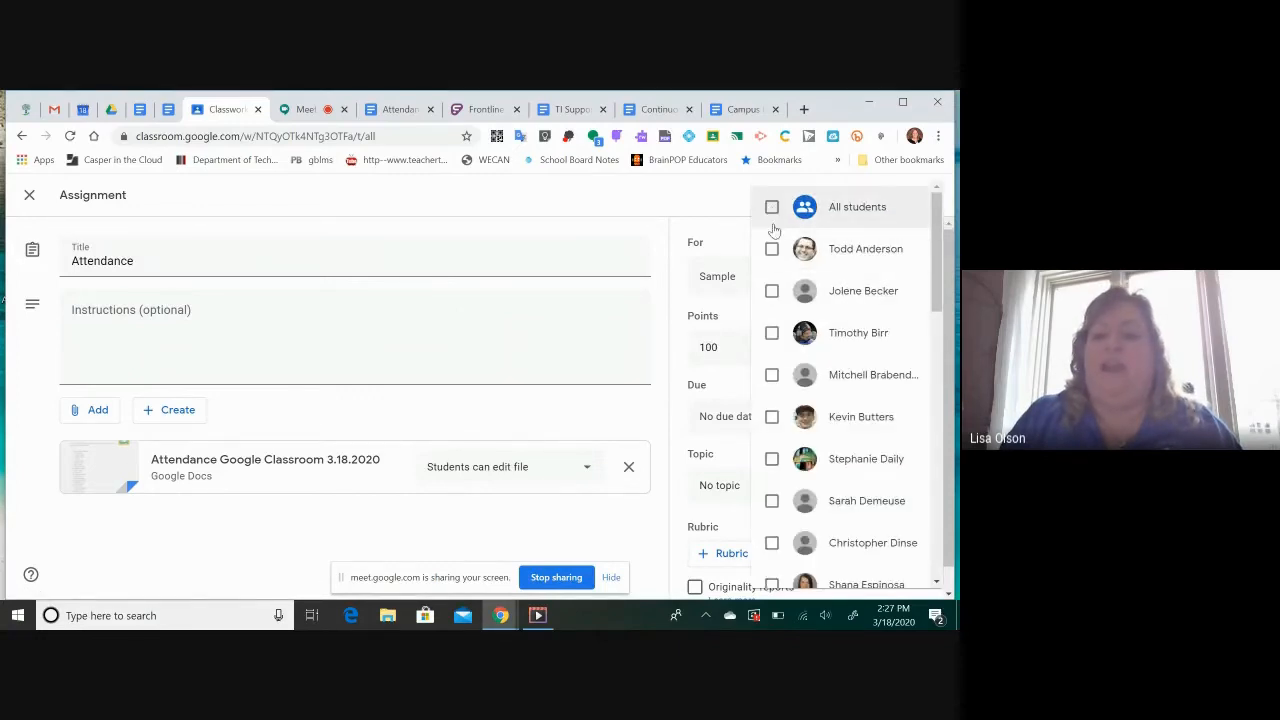
left_click(771, 291)
left_click(771, 333)
left_click(771, 418)
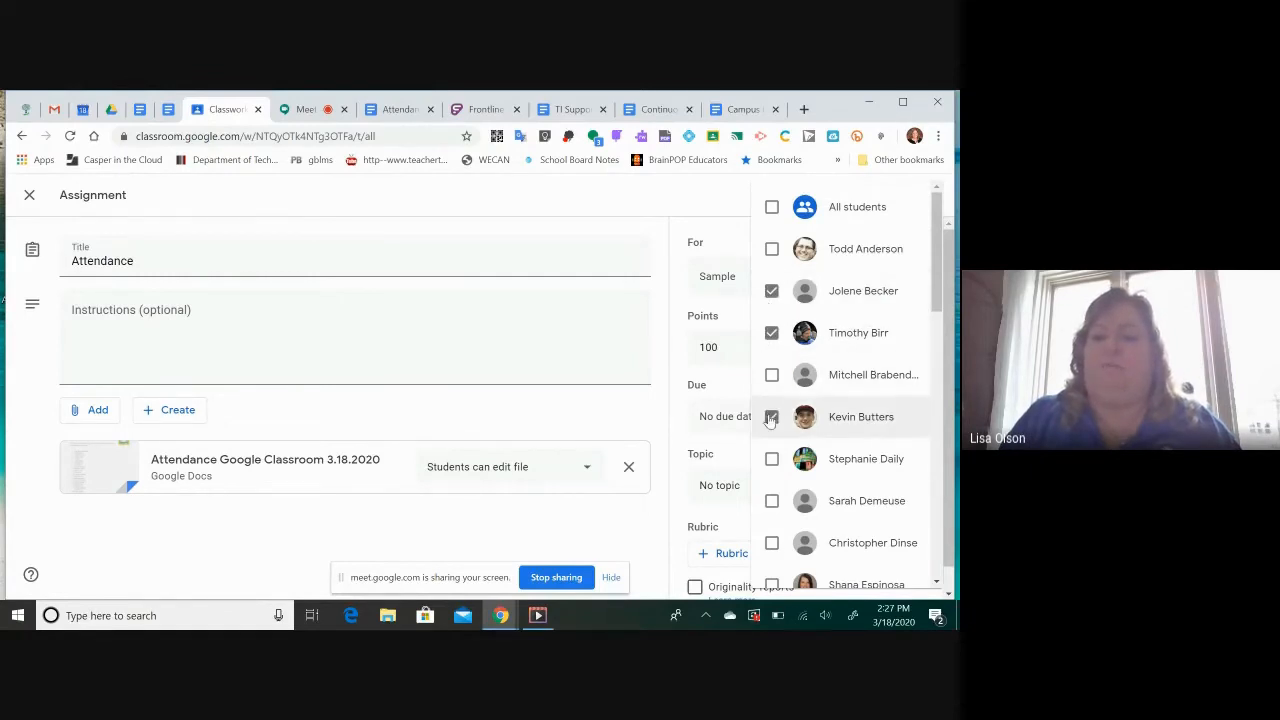
left_click(771, 461)
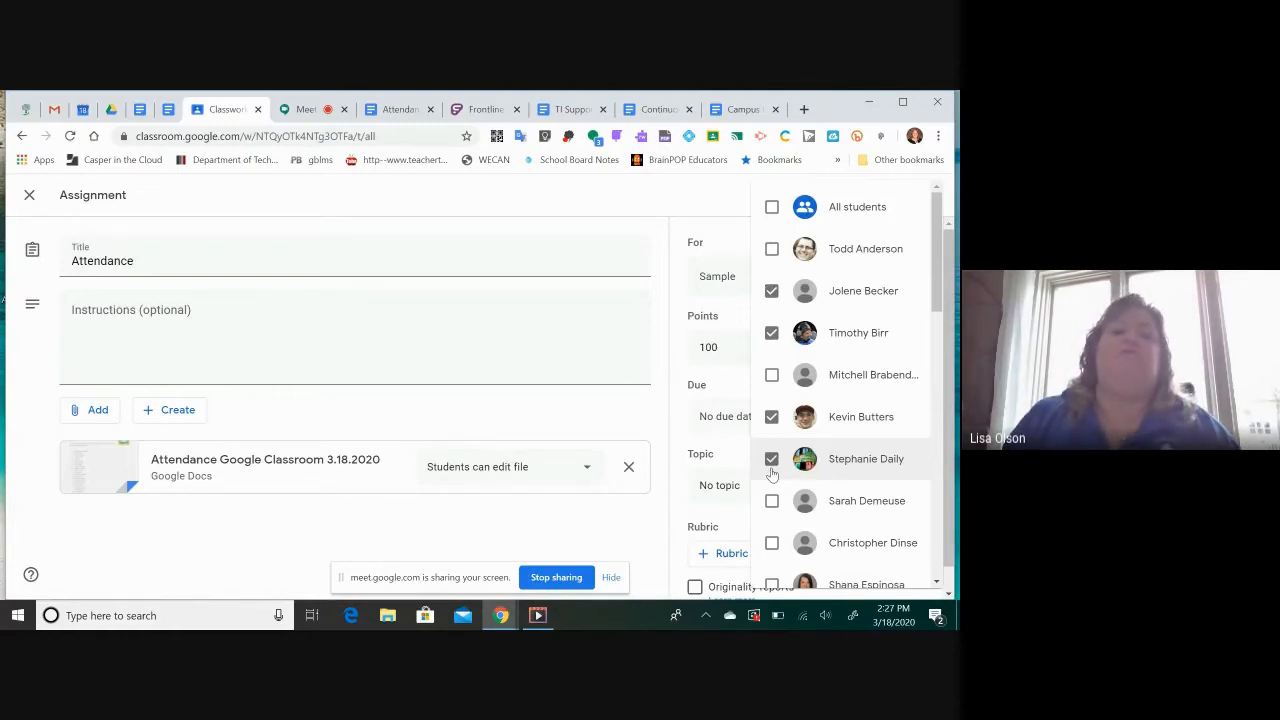
left_click(772, 207)
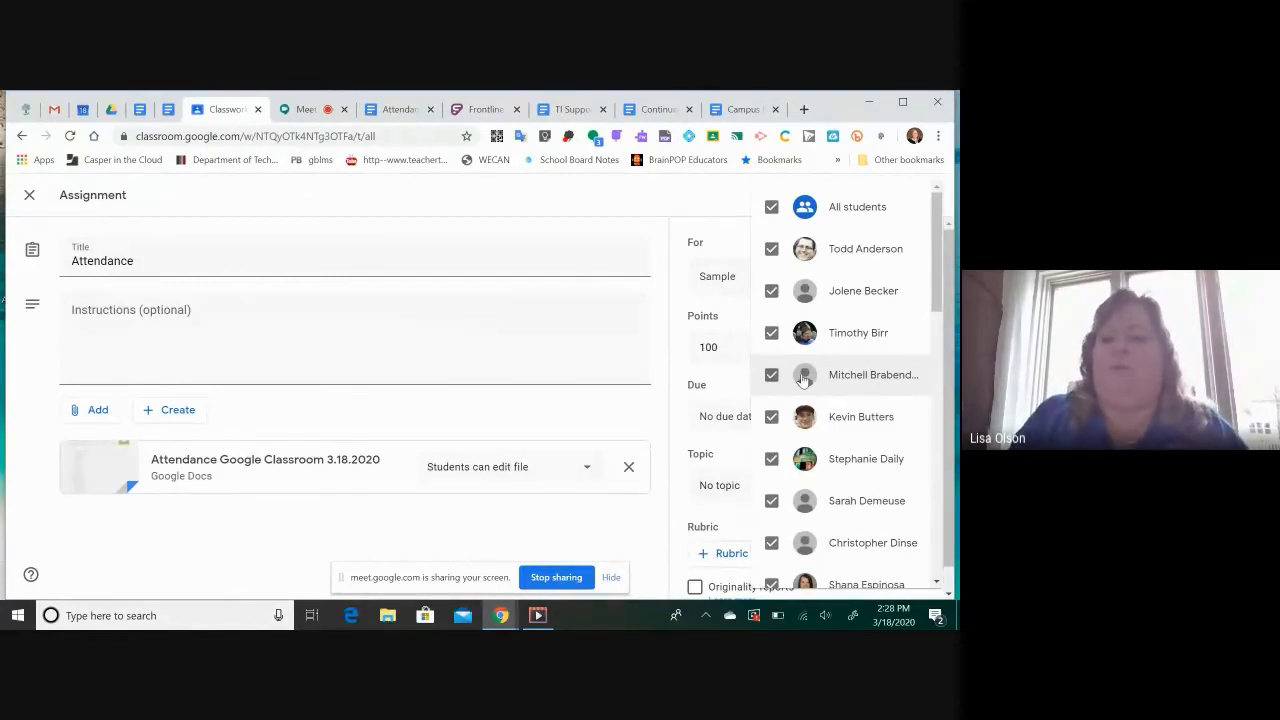
left_click(628, 234)
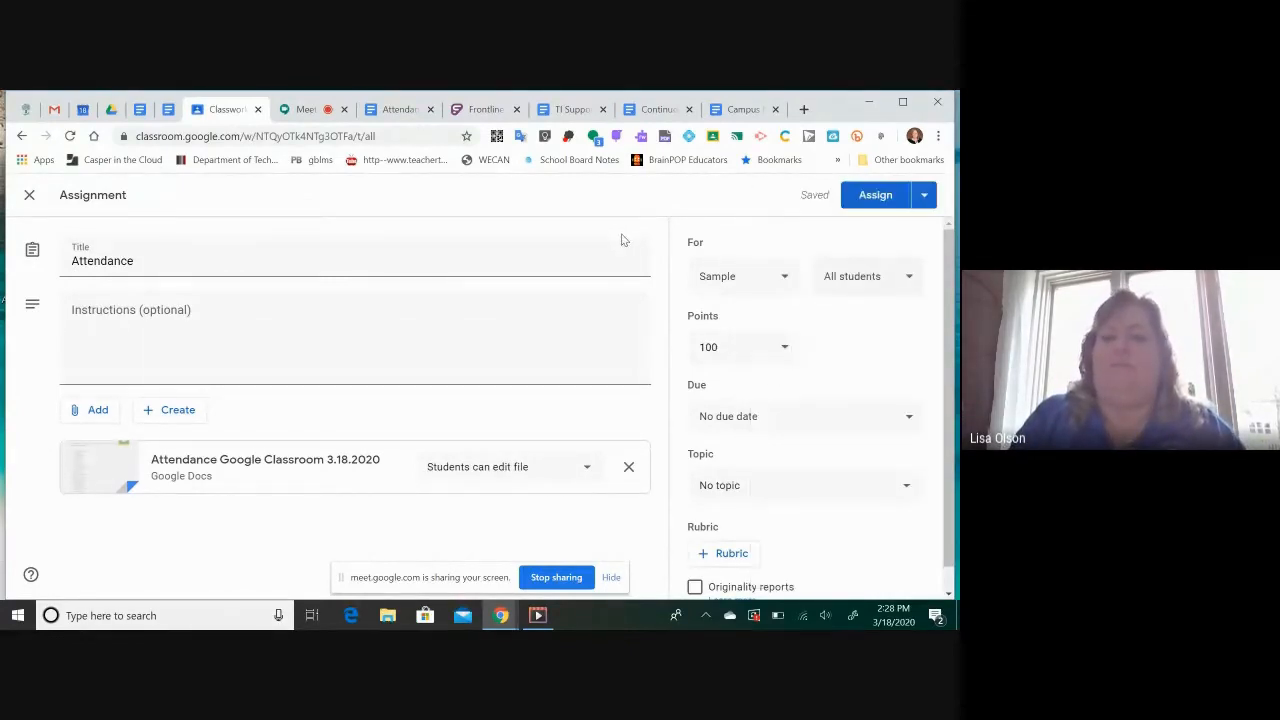
Make the Attendance assignment ungraded
right_click(785, 354)
left_click(756, 345)
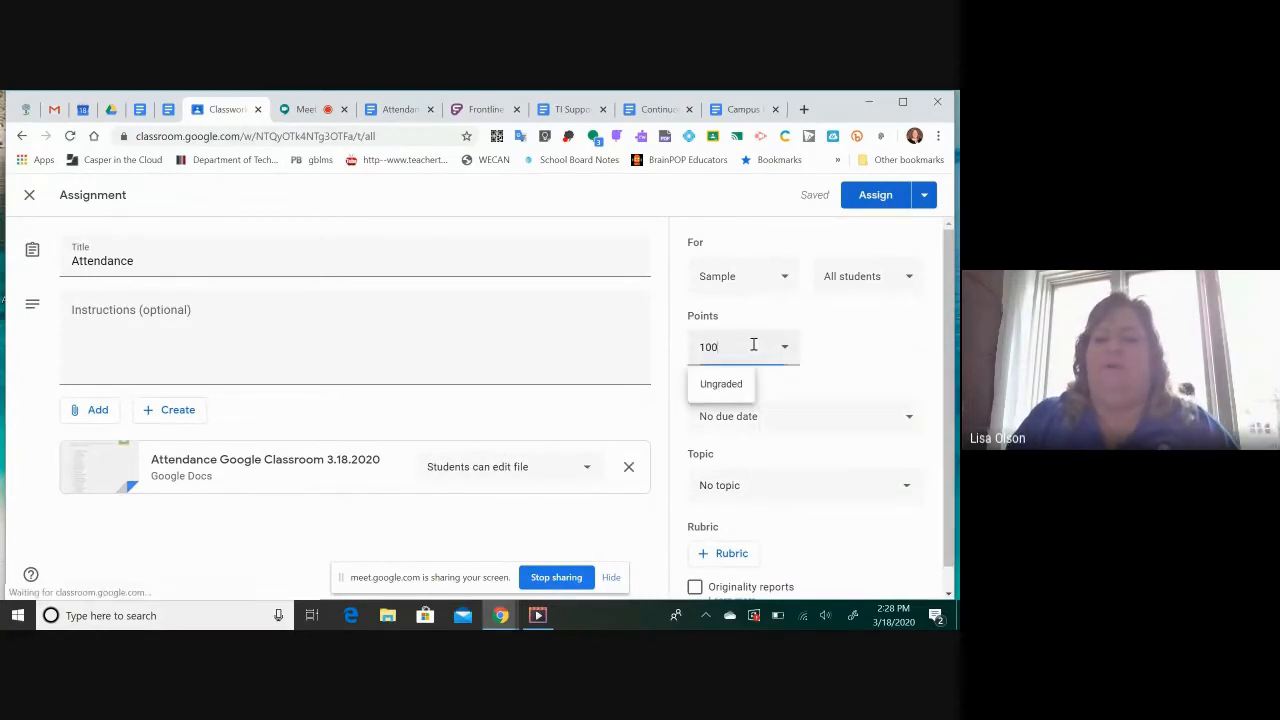
left_click(706, 384)
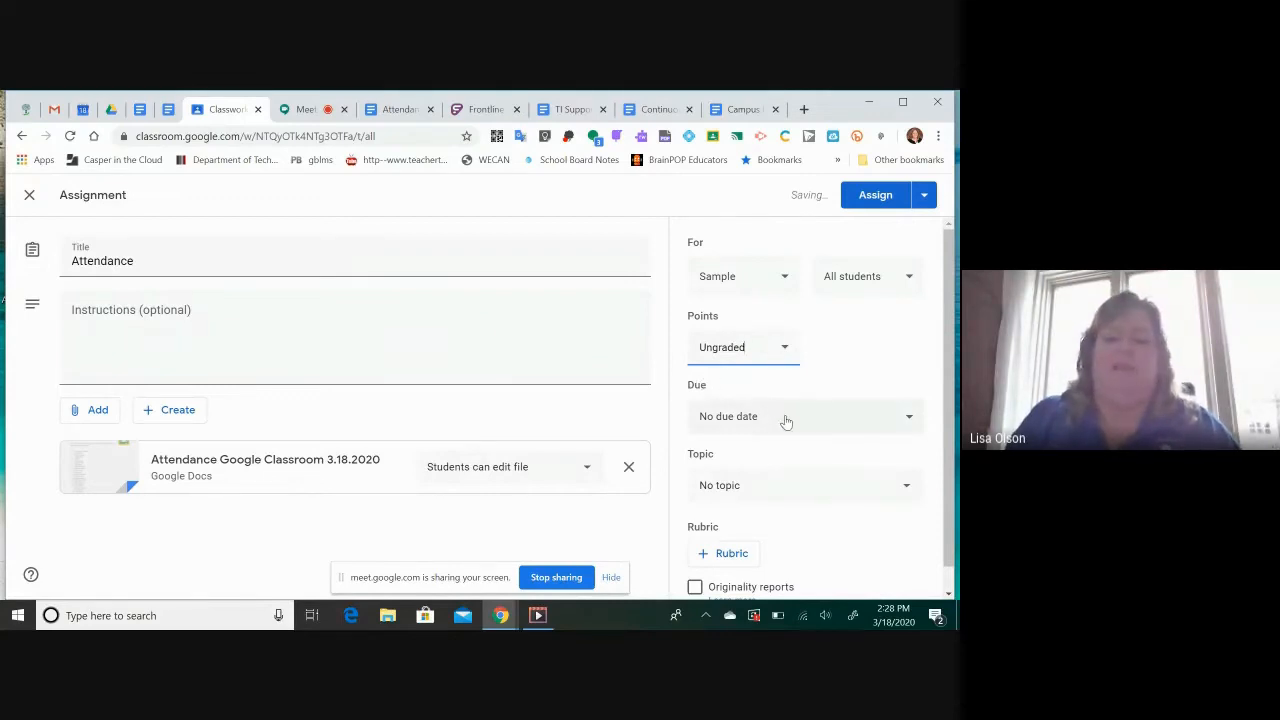
Set the Attendance assignment's due date to Mar 18, 2020 and its due time to 3:00 PM
left_click(909, 420)
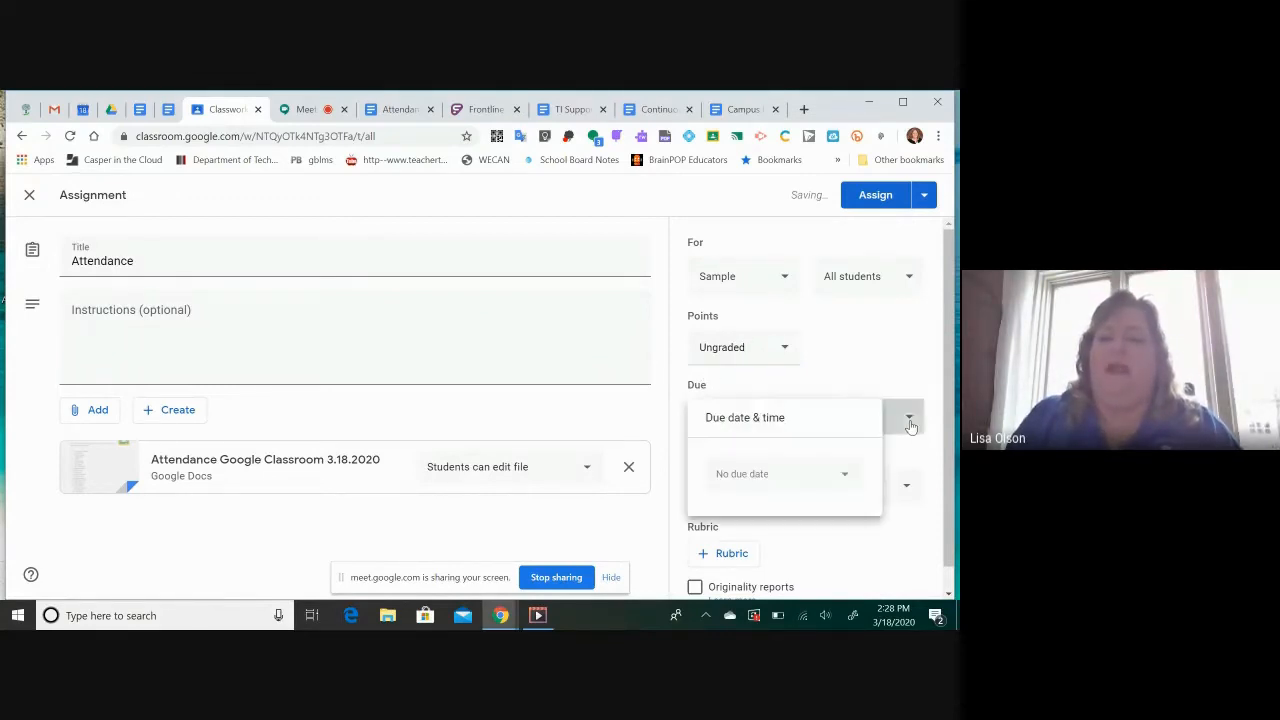
left_click(847, 477)
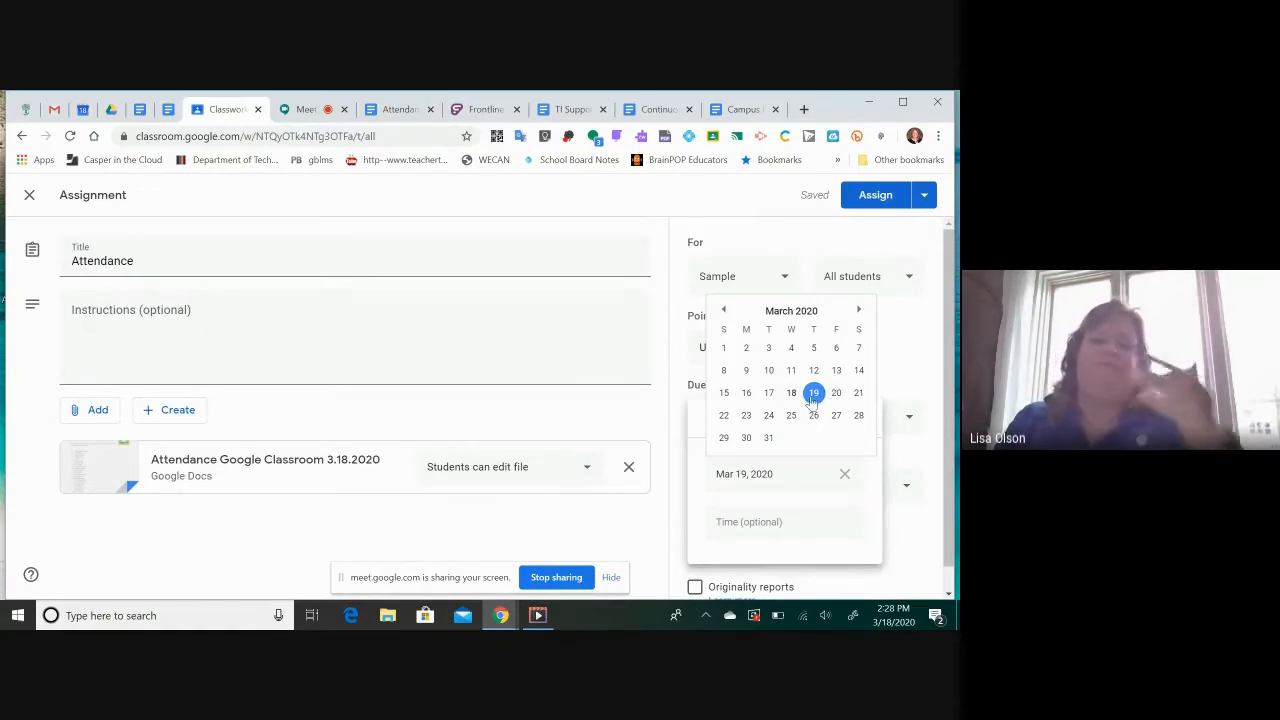
left_click(791, 393)
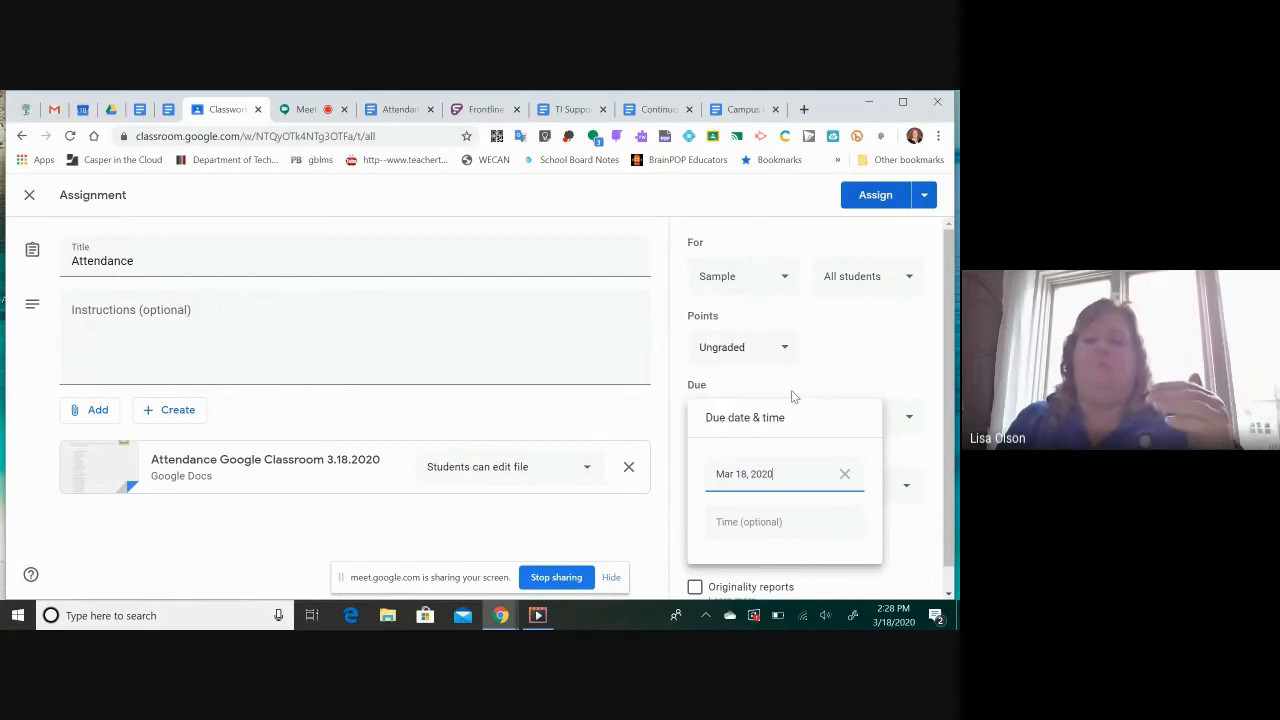
left_click(766, 522)
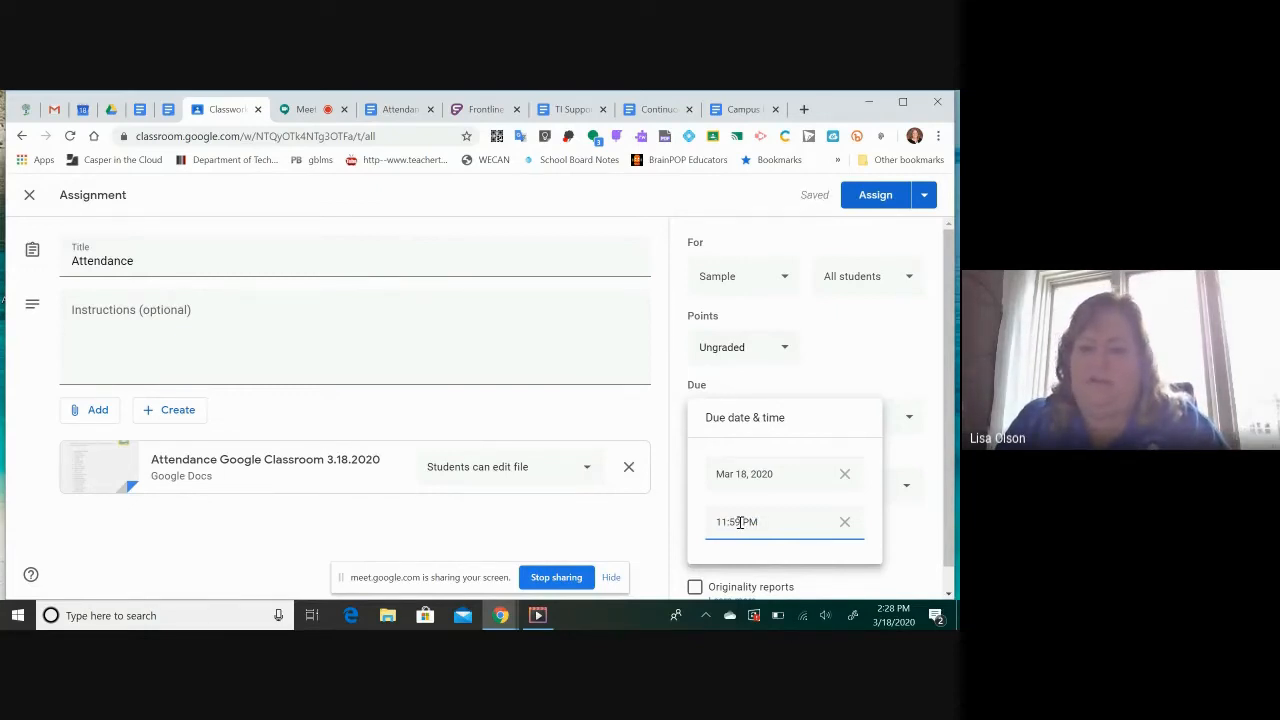
right_click(740, 522)
left_click(726, 520)
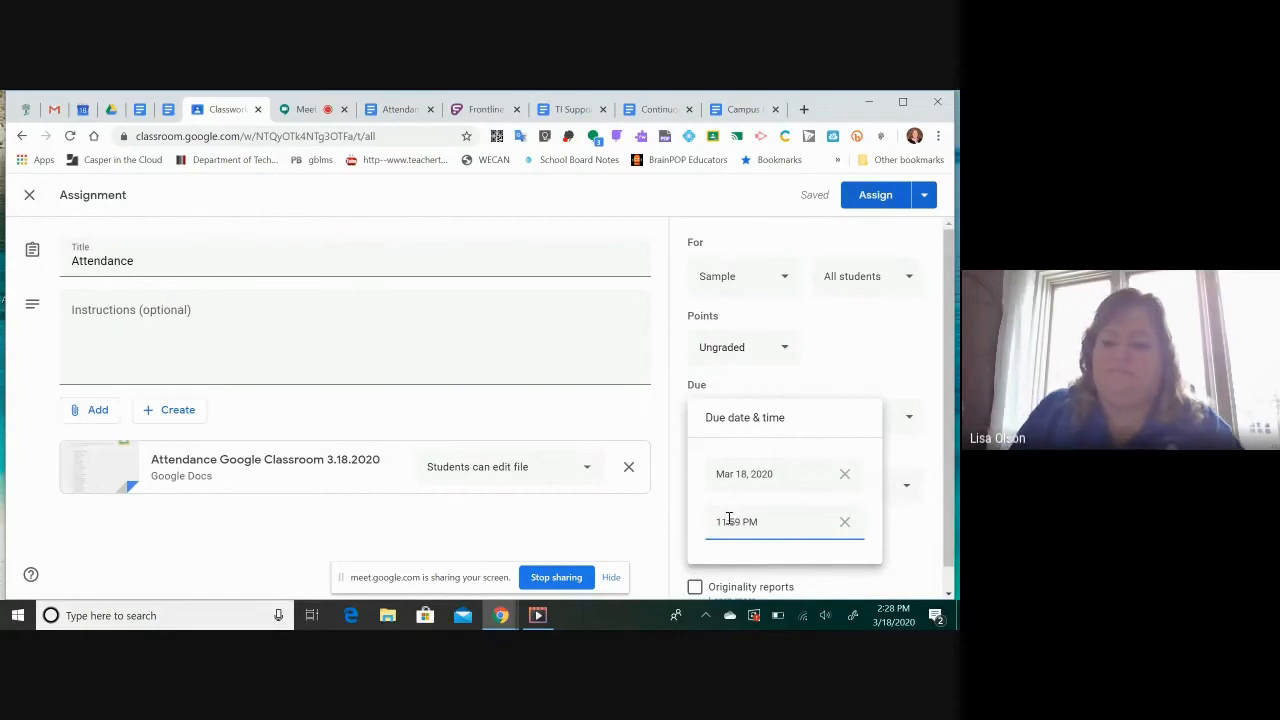
key("BackSpace")
key("BackSpace")
key("BackSpace")
key("BackSpace")
key("BackSpace")
type("3:00")
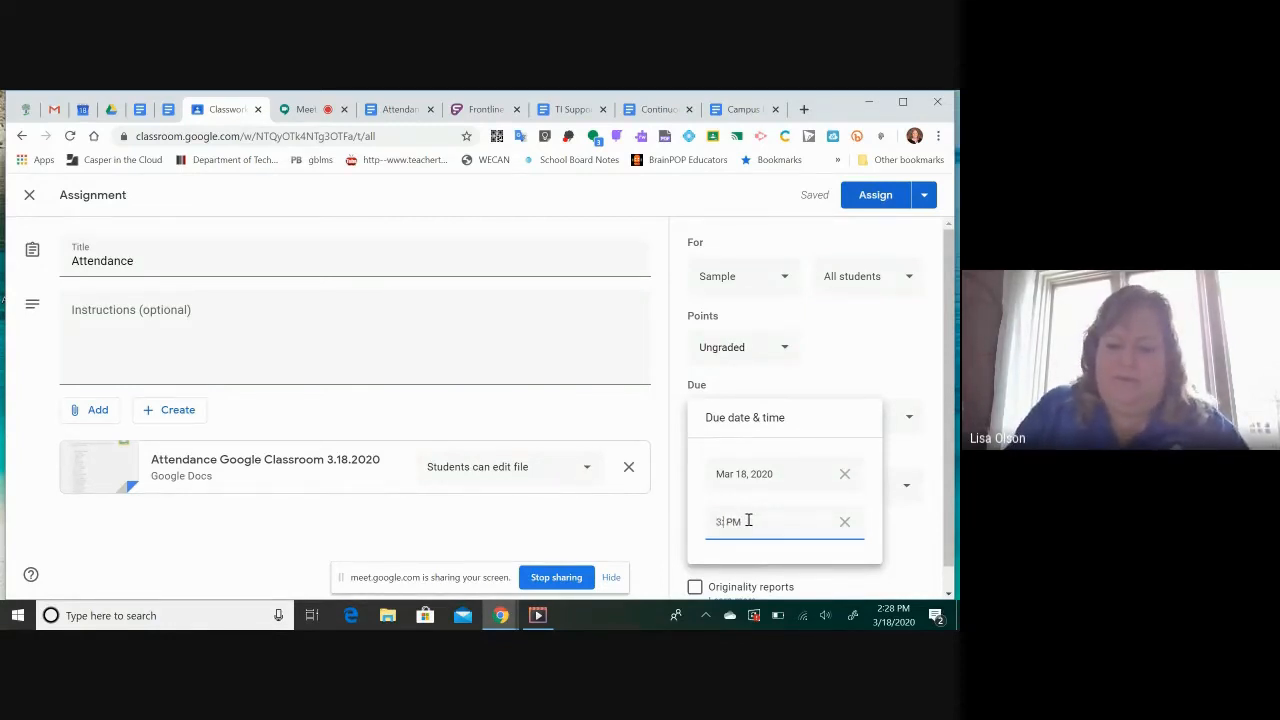
left_click(828, 553)
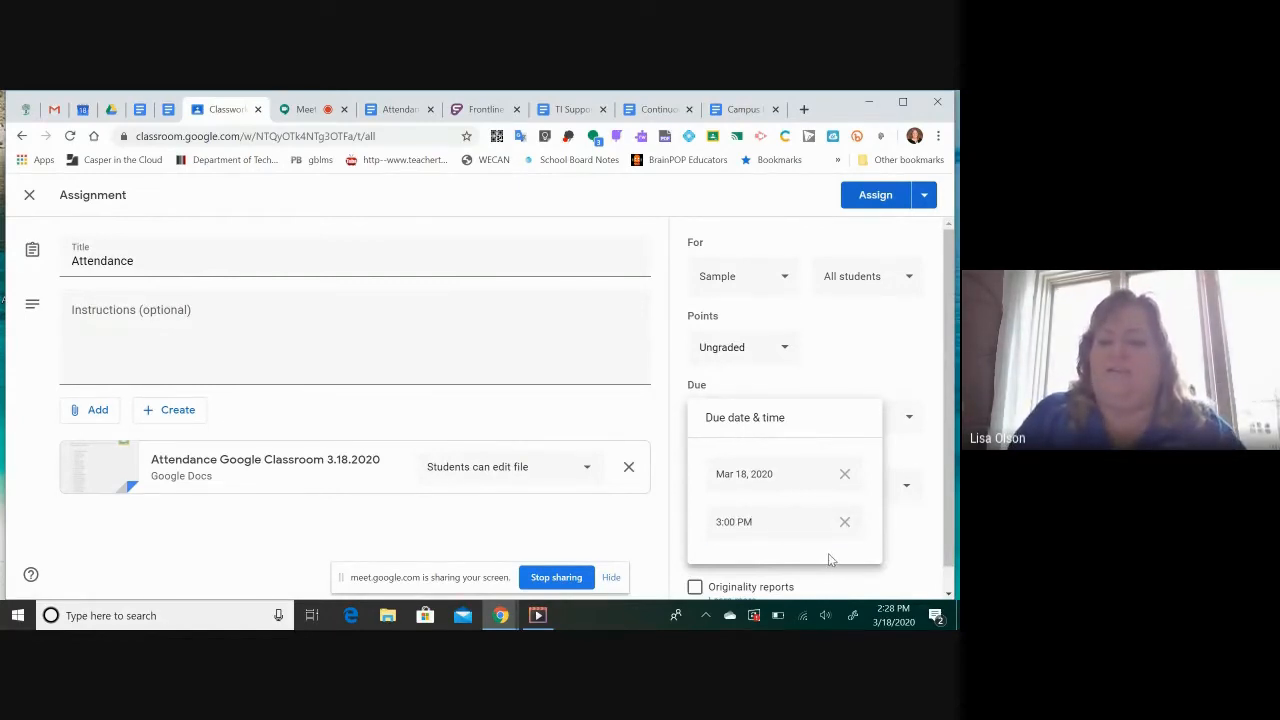
left_click(640, 373)
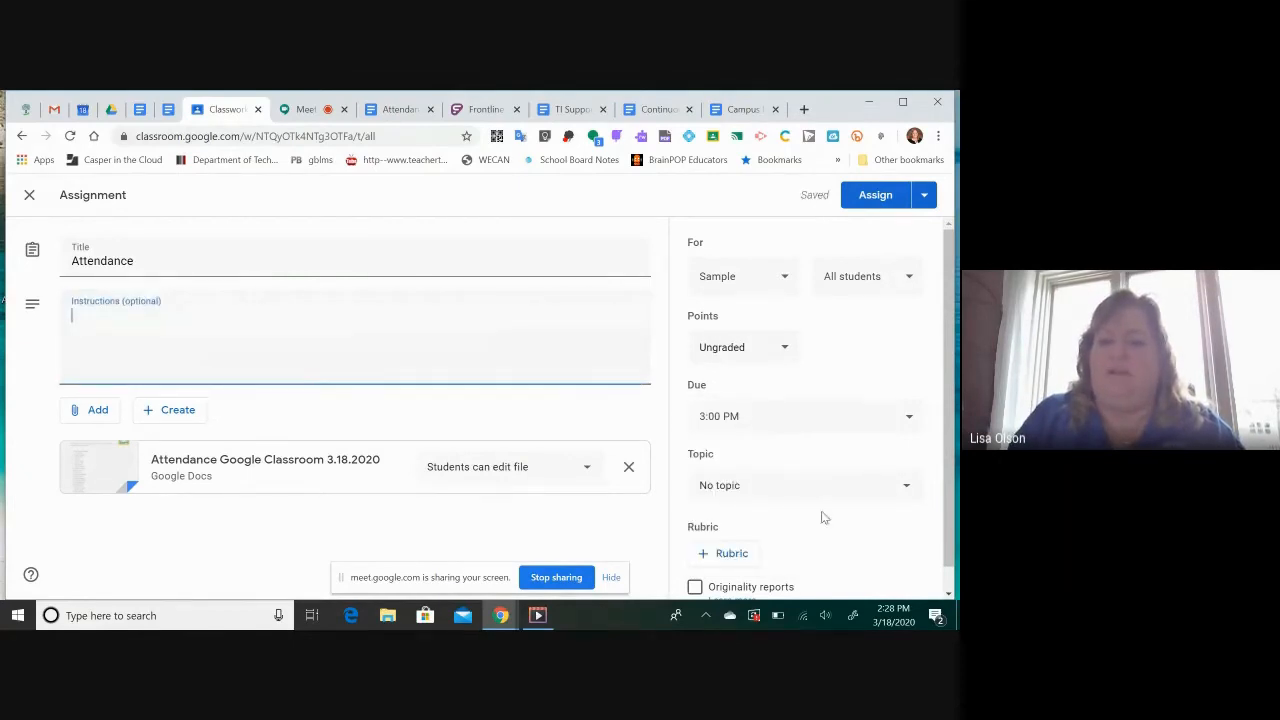
Keep "No topic" for the Attendance assignment and assign it to the class
scroll(823, 517, "down", 1)
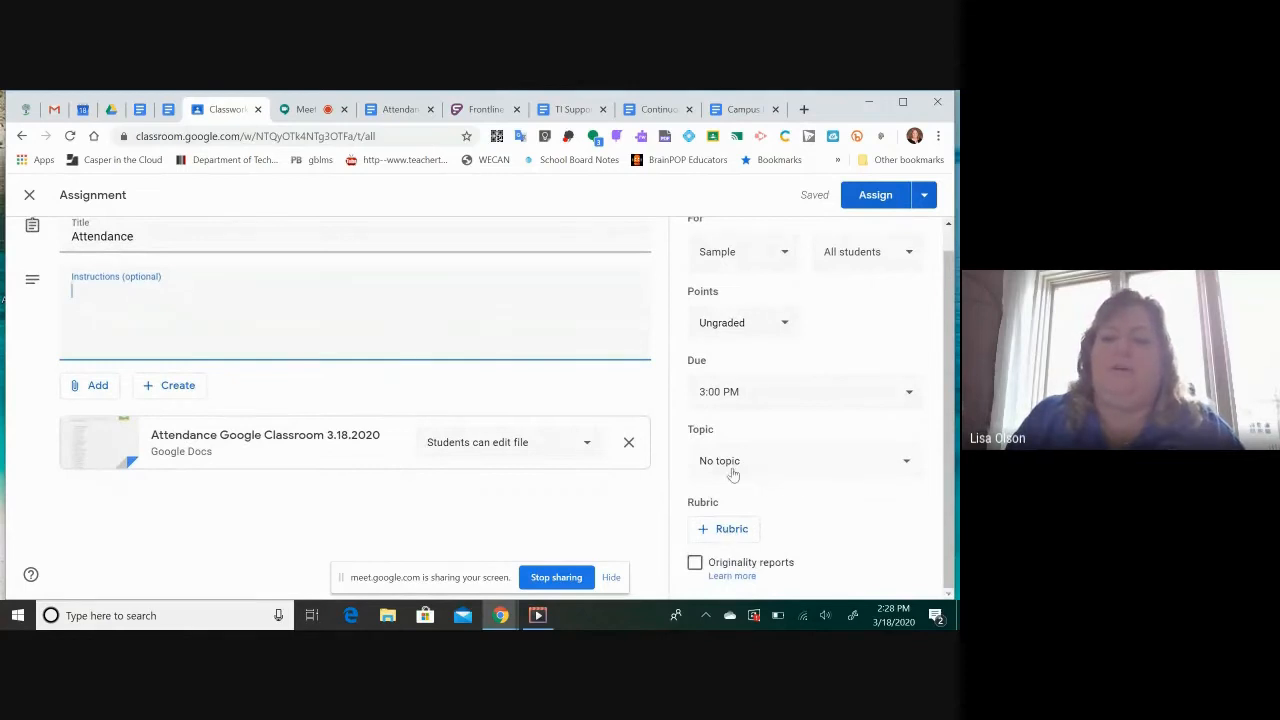
left_click(908, 466)
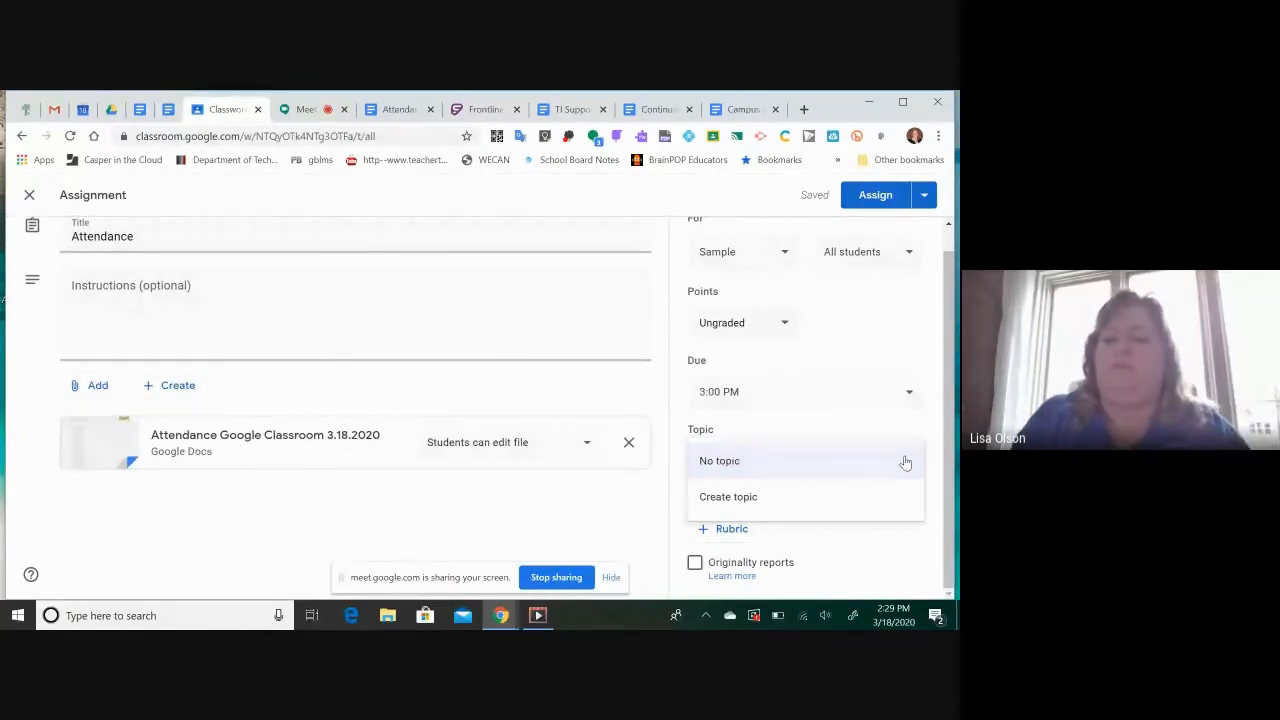
left_click(878, 562)
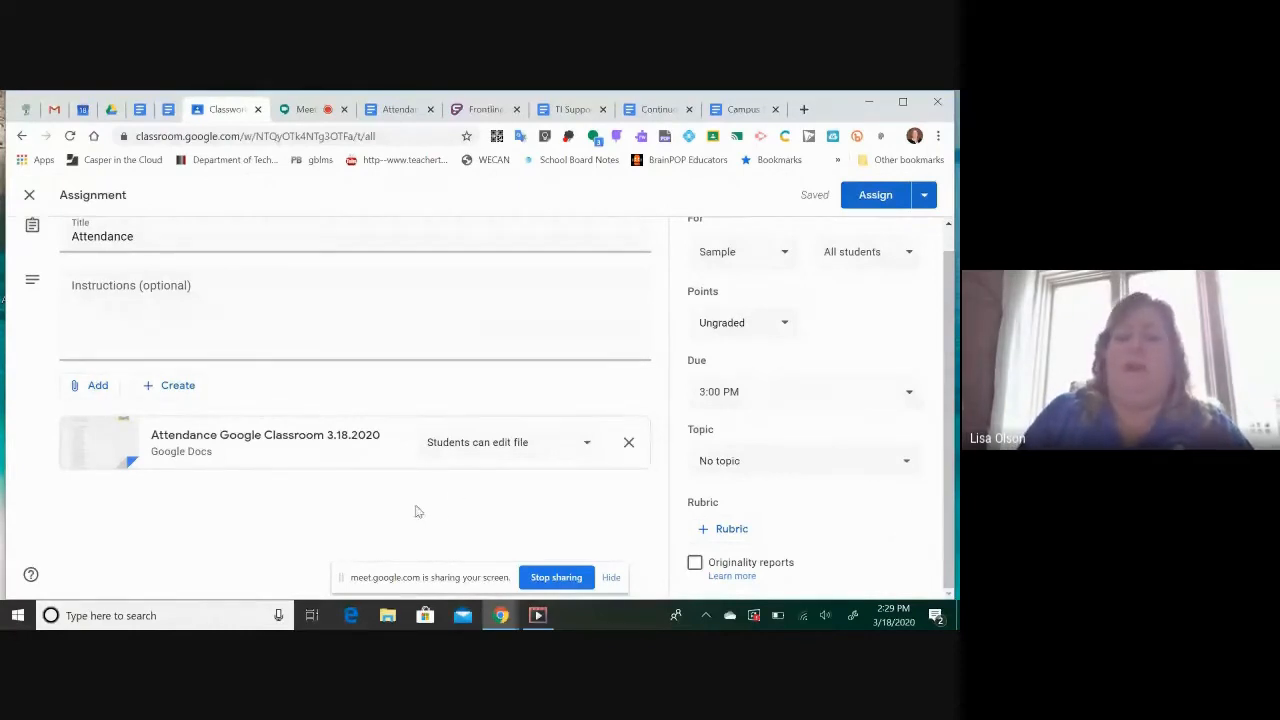
left_click(875, 195)
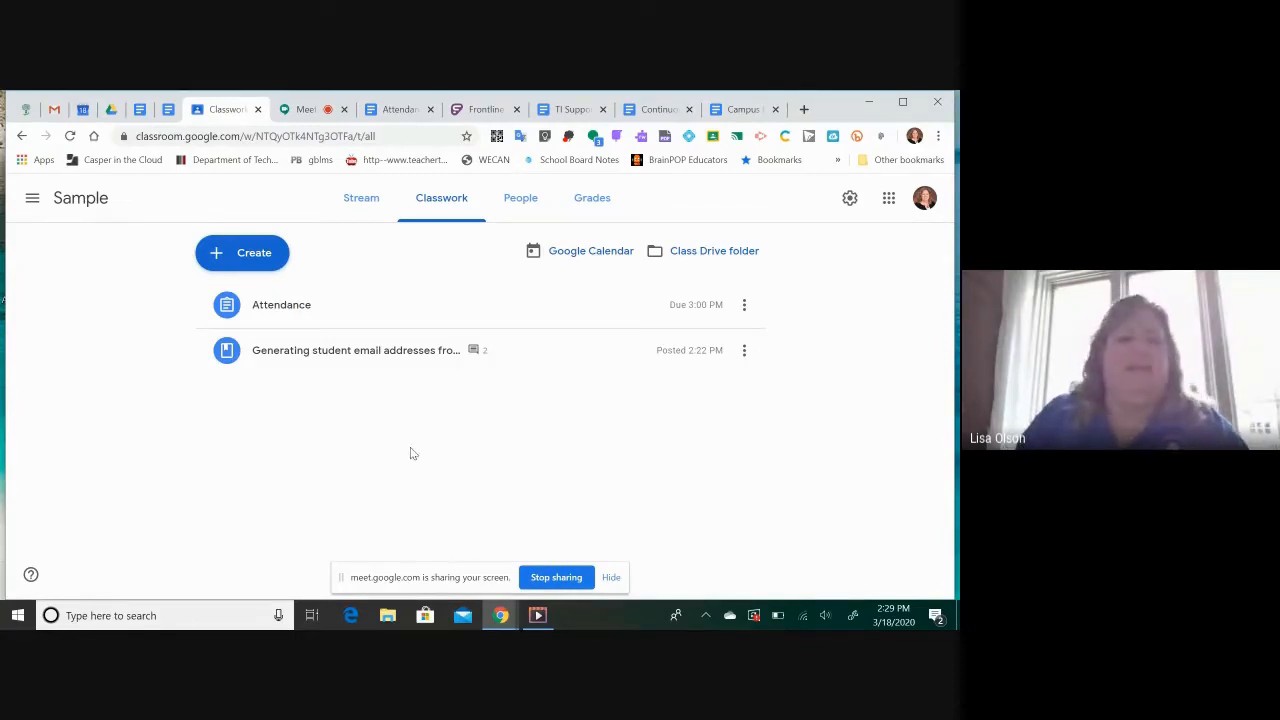
Create a short-answer question for the Sample class that reads "What was the best part of yesterday?"
left_click(263, 256)
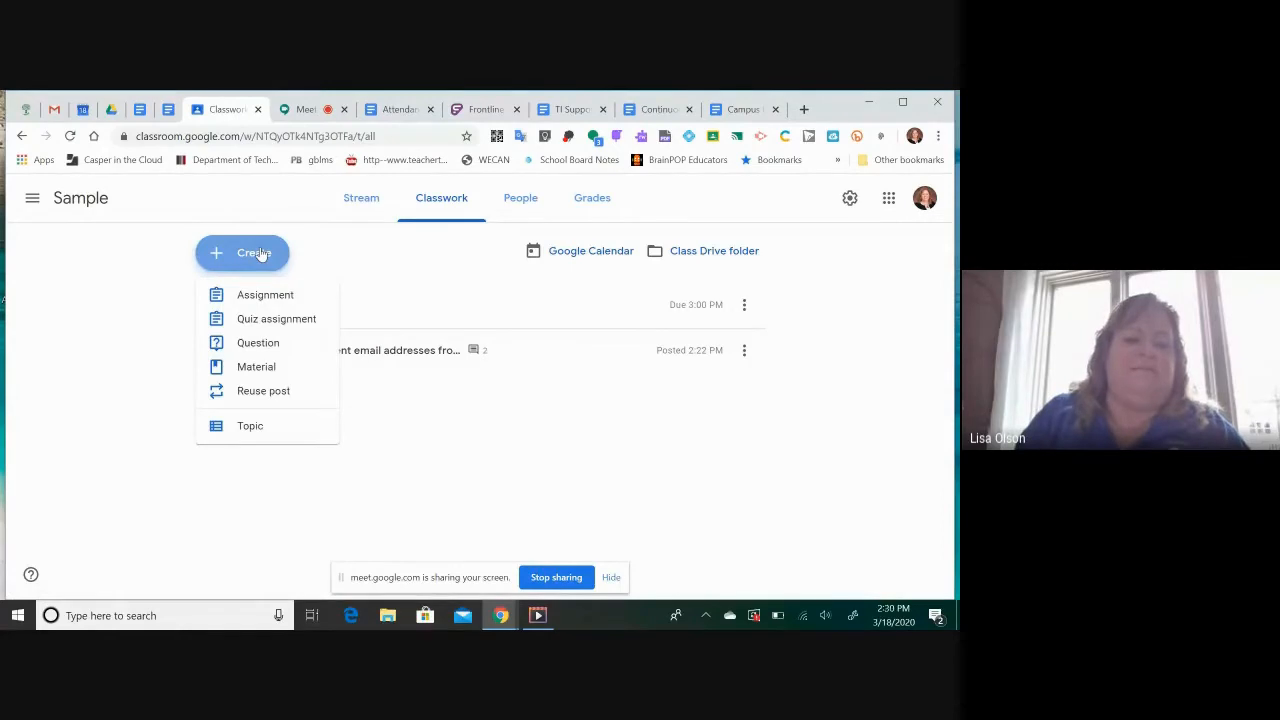
right_click(262, 342)
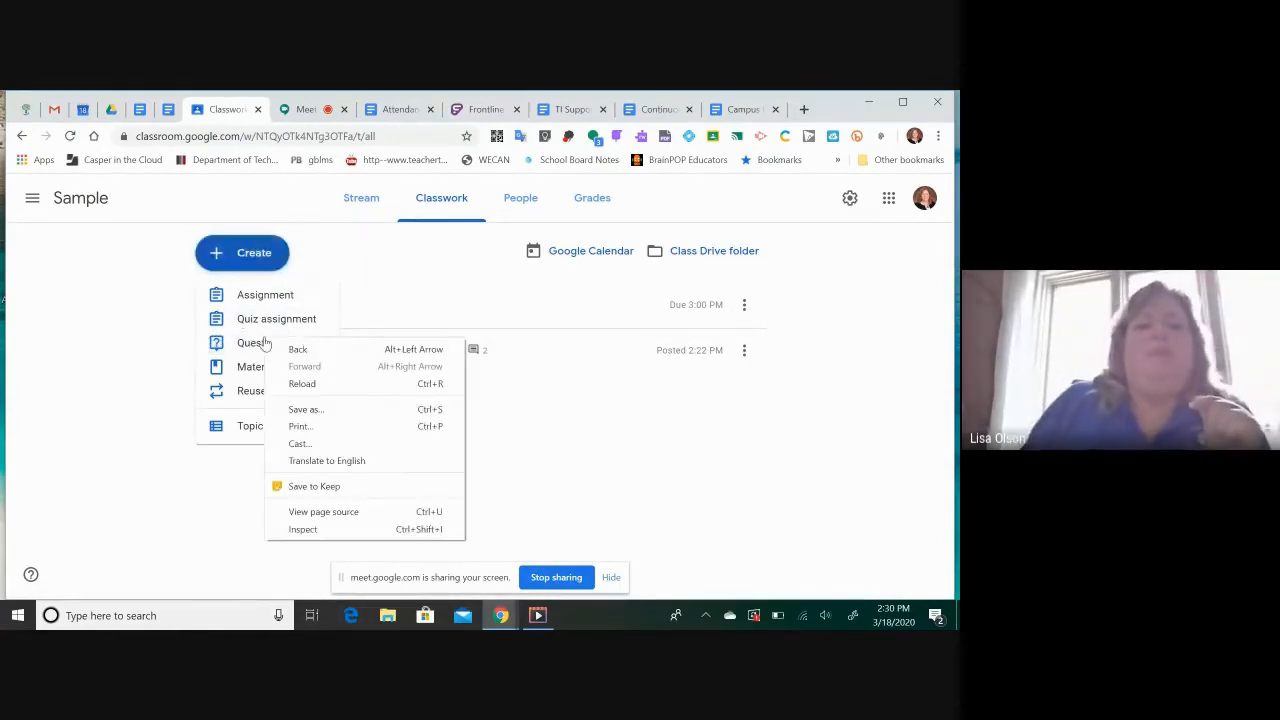
left_click(62, 474)
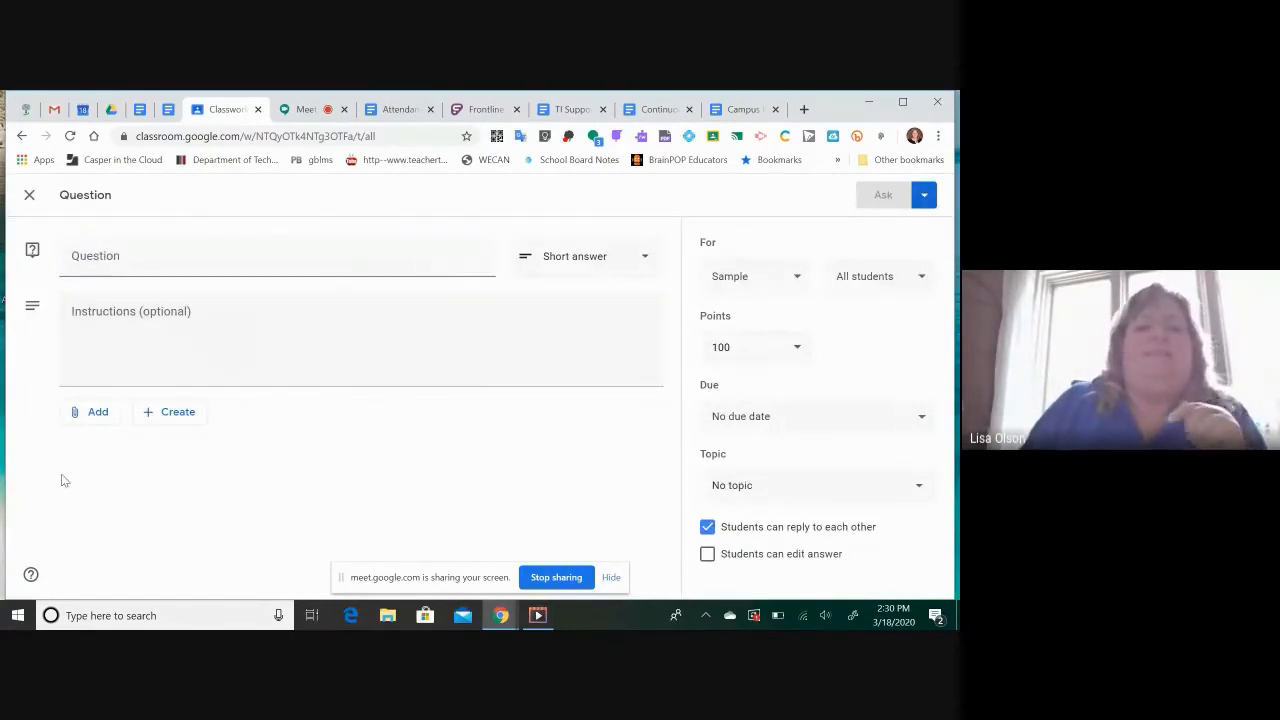
left_click(104, 258)
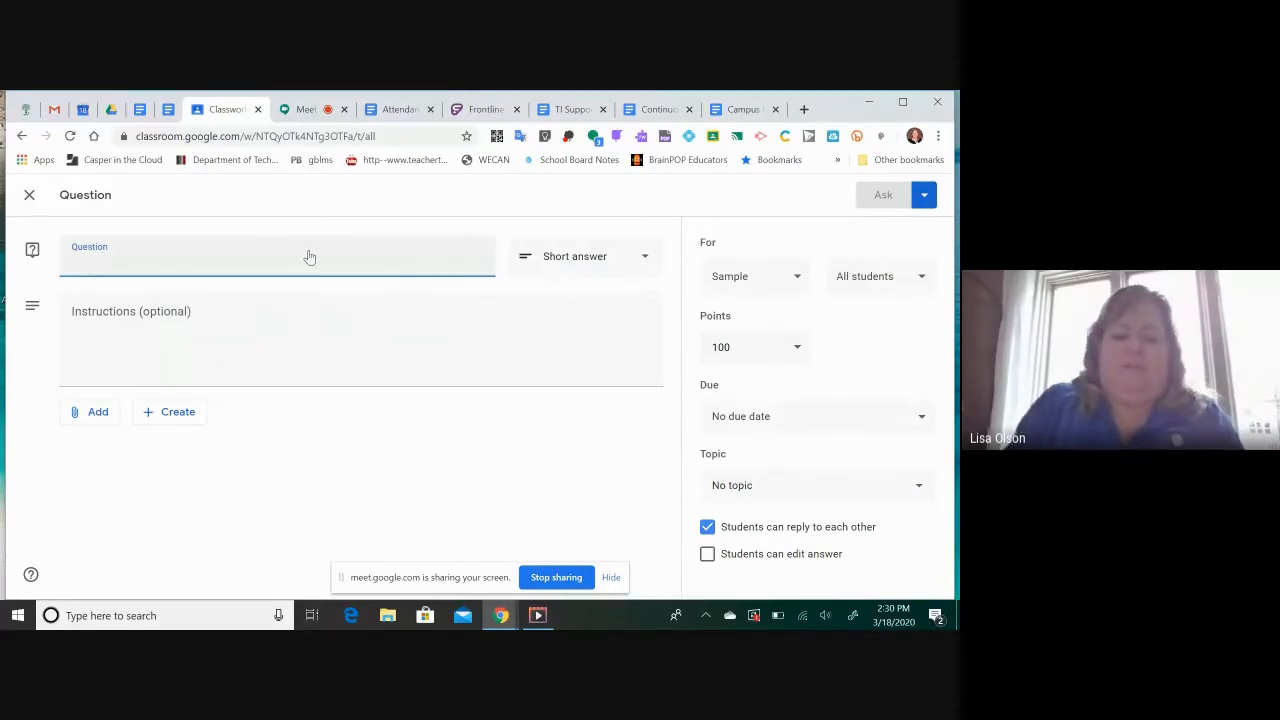
type("What was the best part of yesterday")
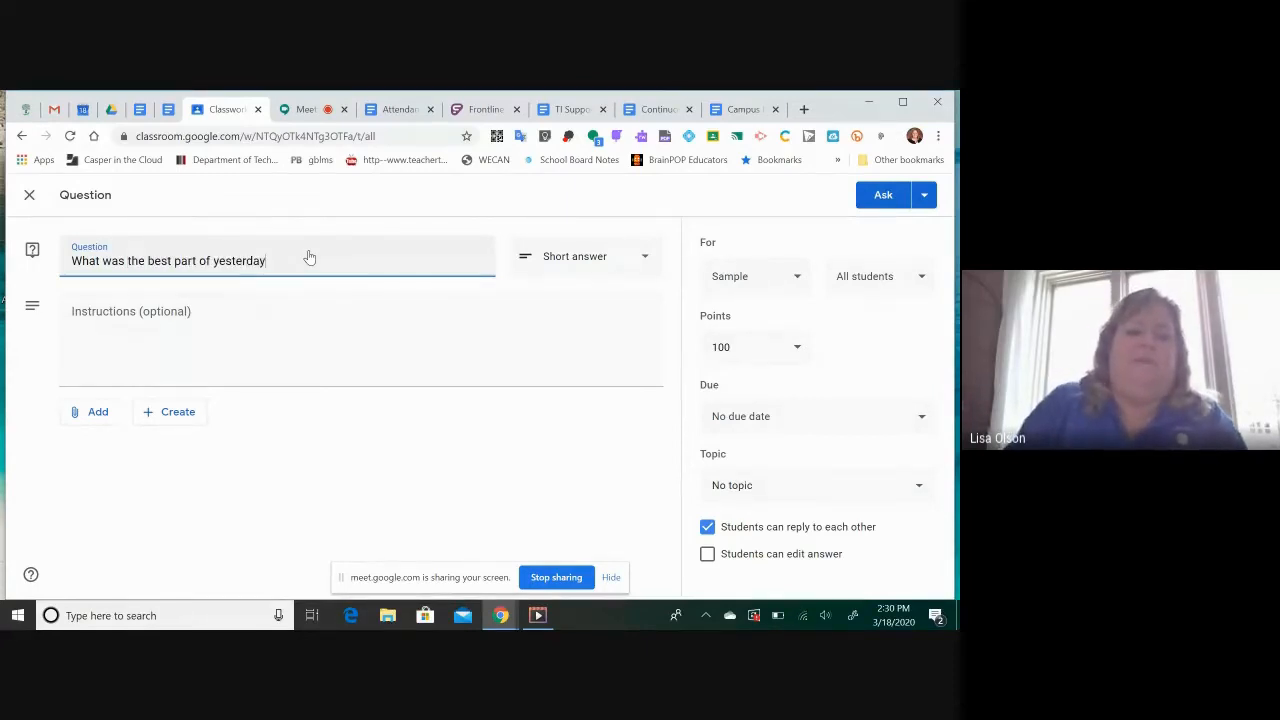
type("?")
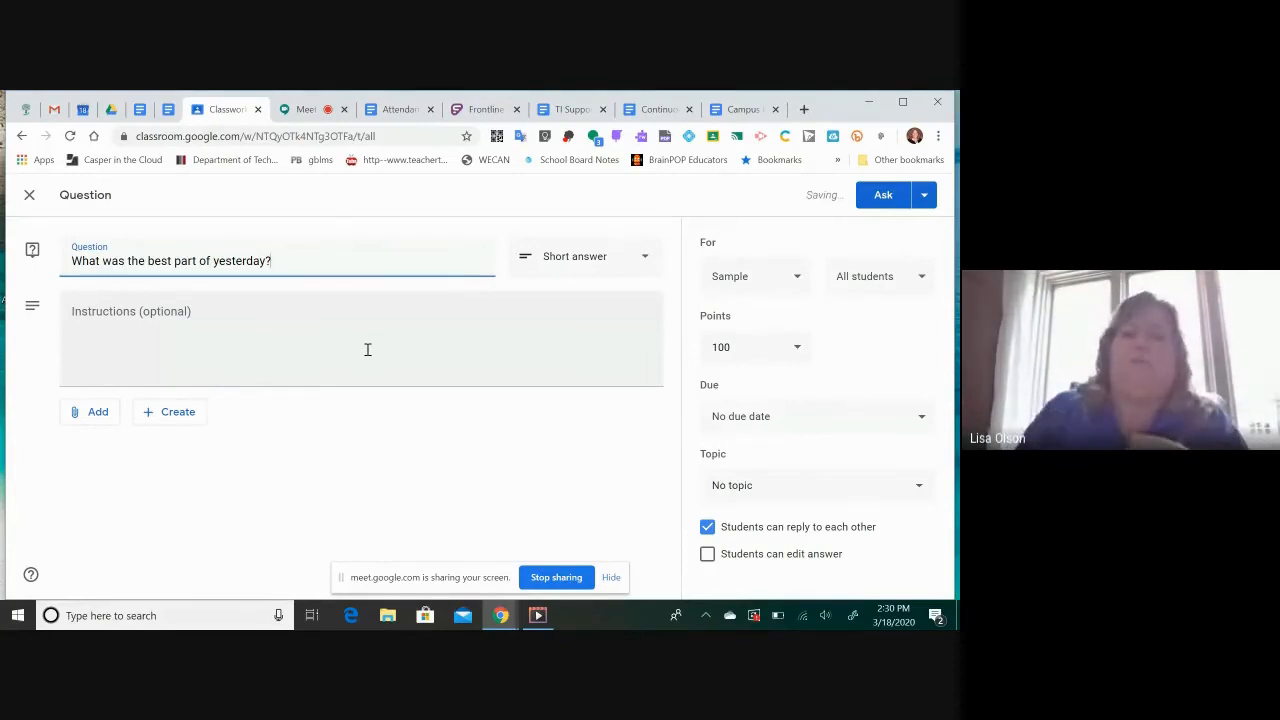
left_click(644, 257)
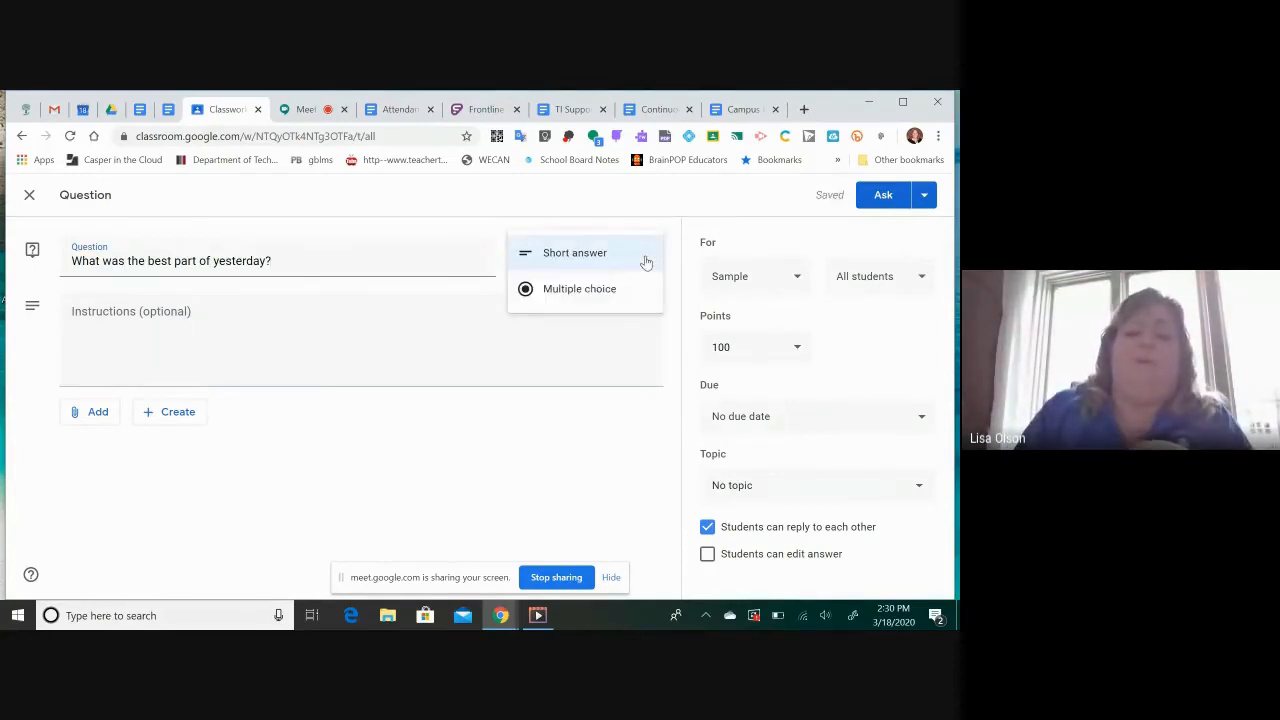
left_click(569, 258)
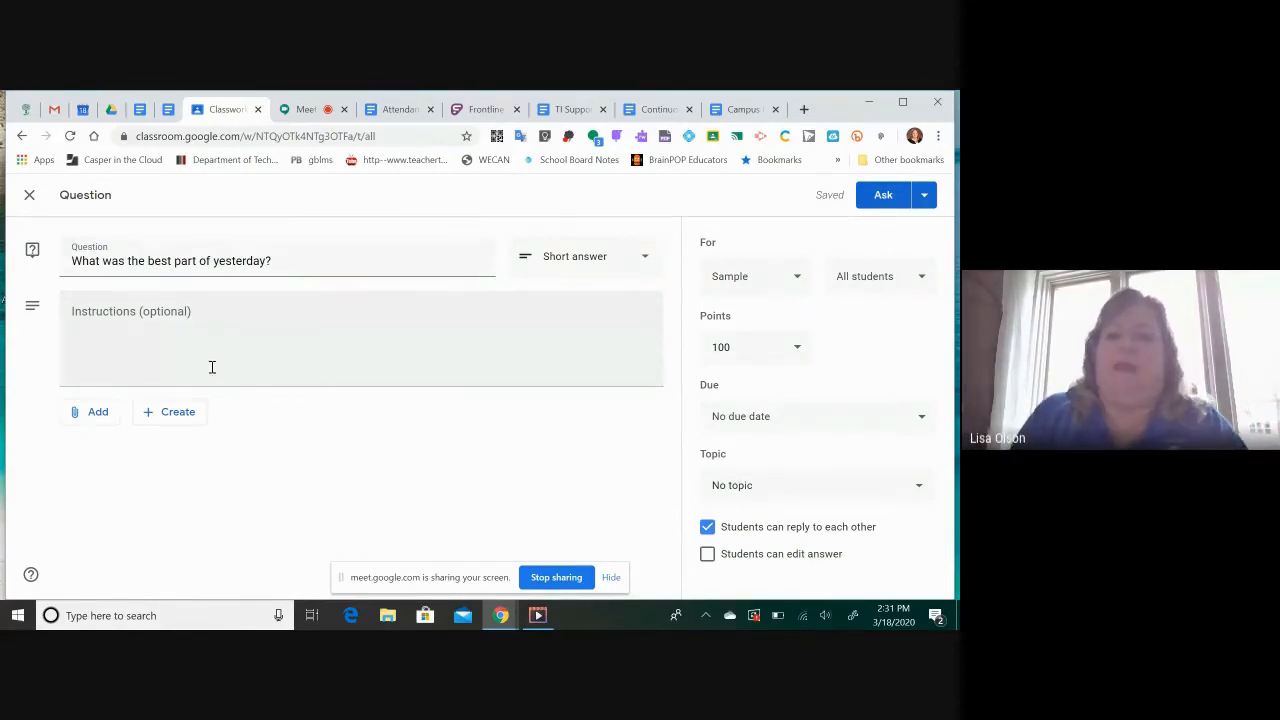
left_click(95, 413)
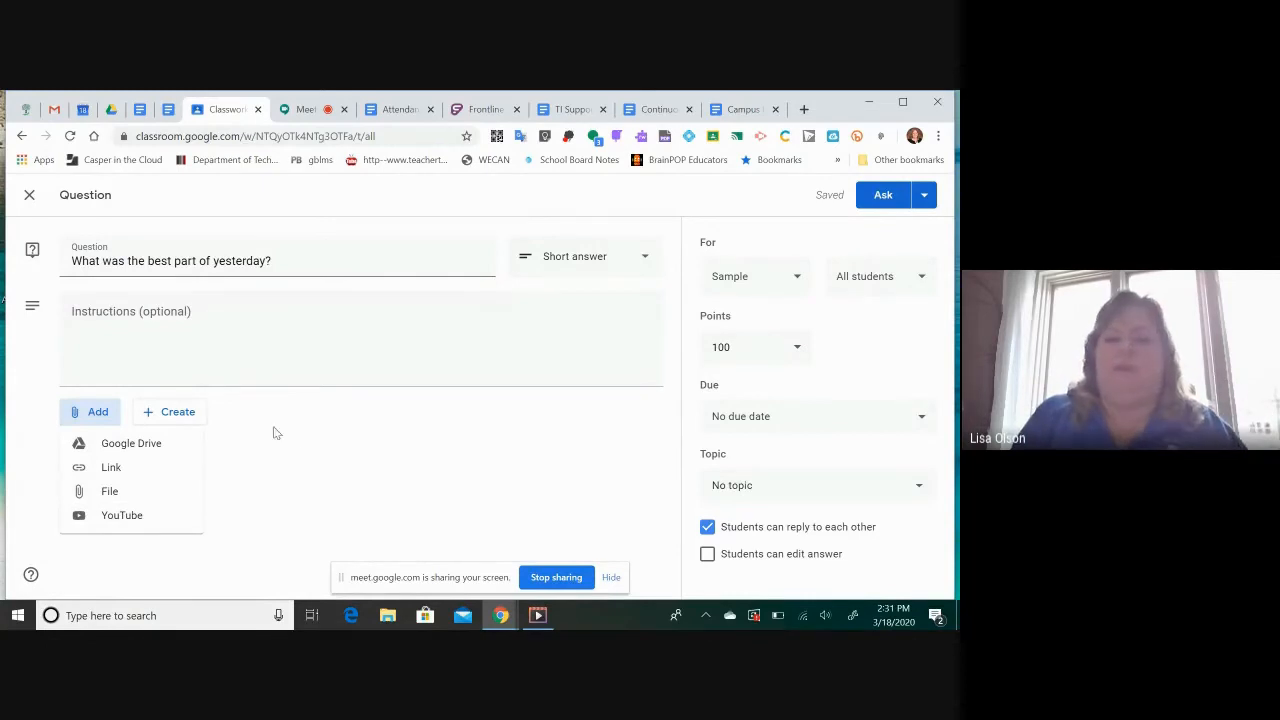
left_click(248, 428)
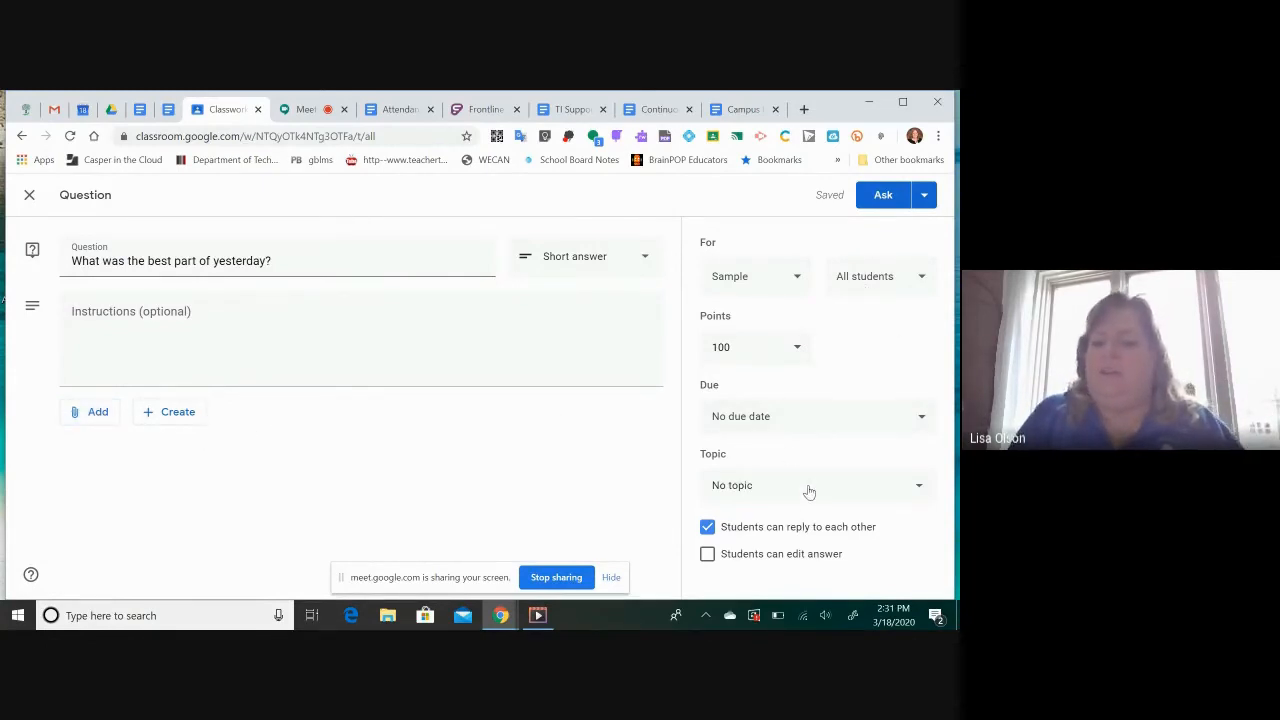
left_click(798, 286)
left_click(798, 286)
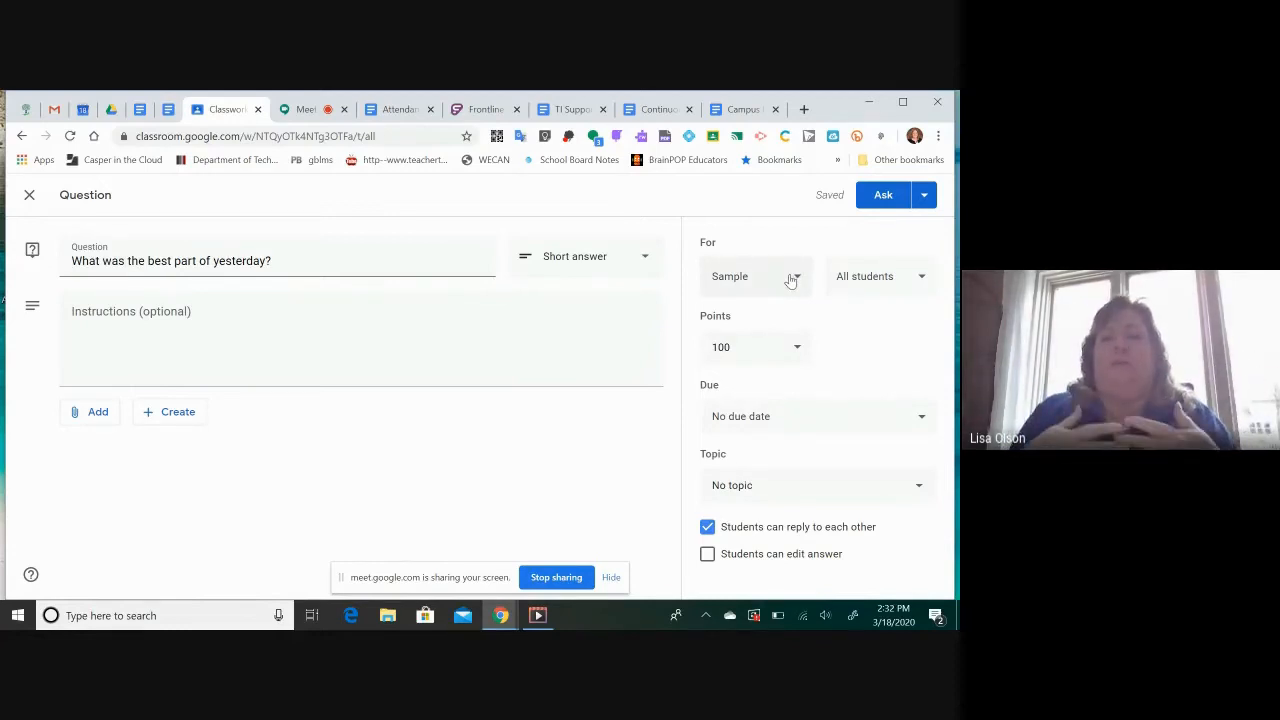
Try adding the 2019-20 Spartan Tech class as a second recipient of the question, and deselect it again
left_click(790, 280)
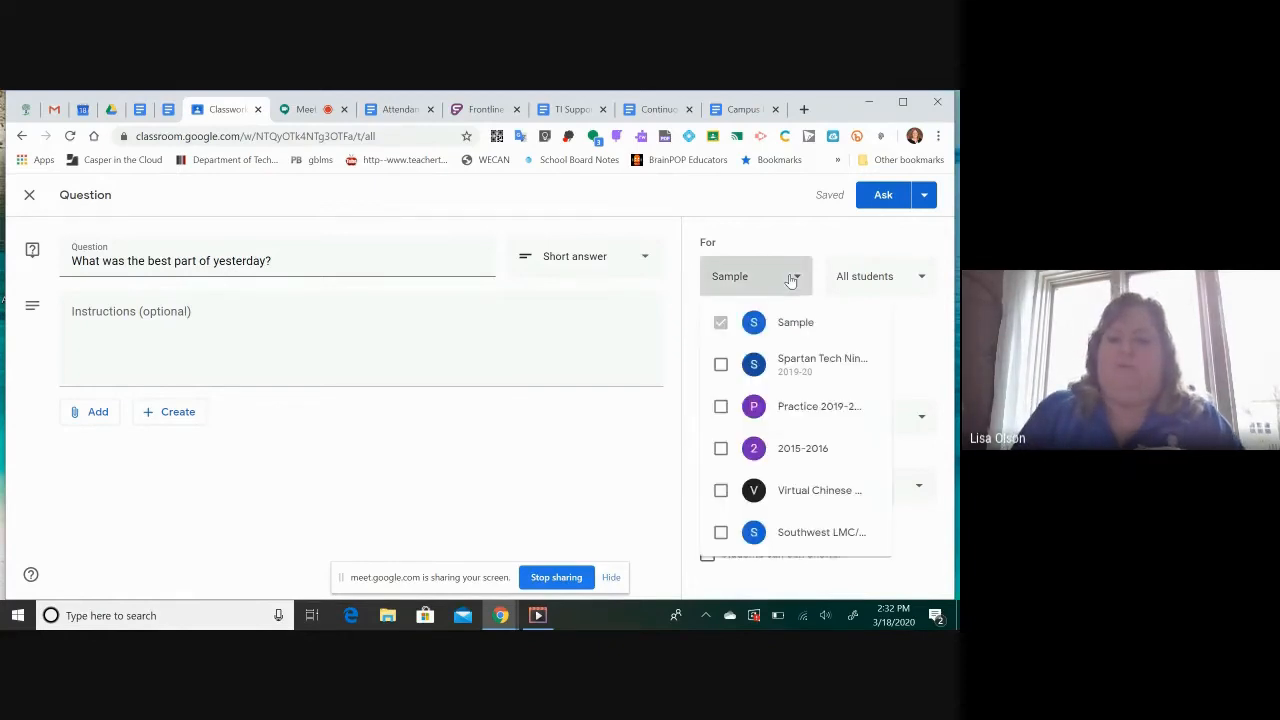
left_click(721, 366)
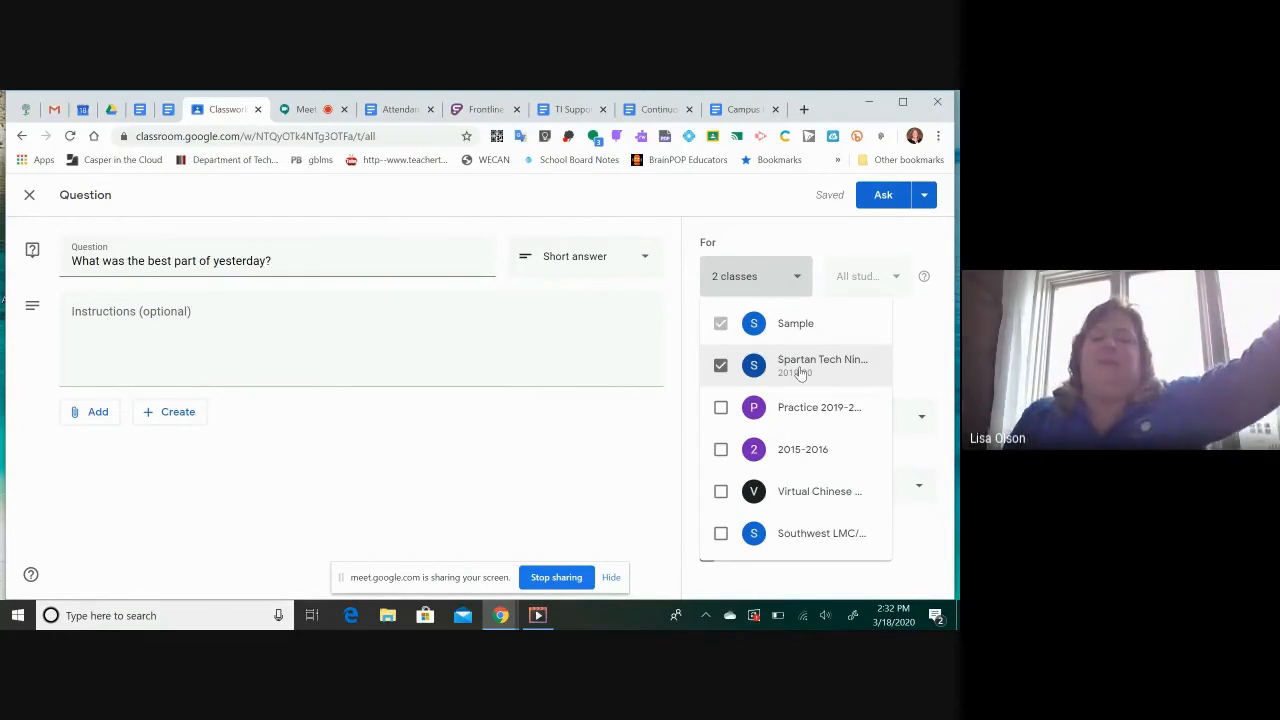
left_click(720, 366)
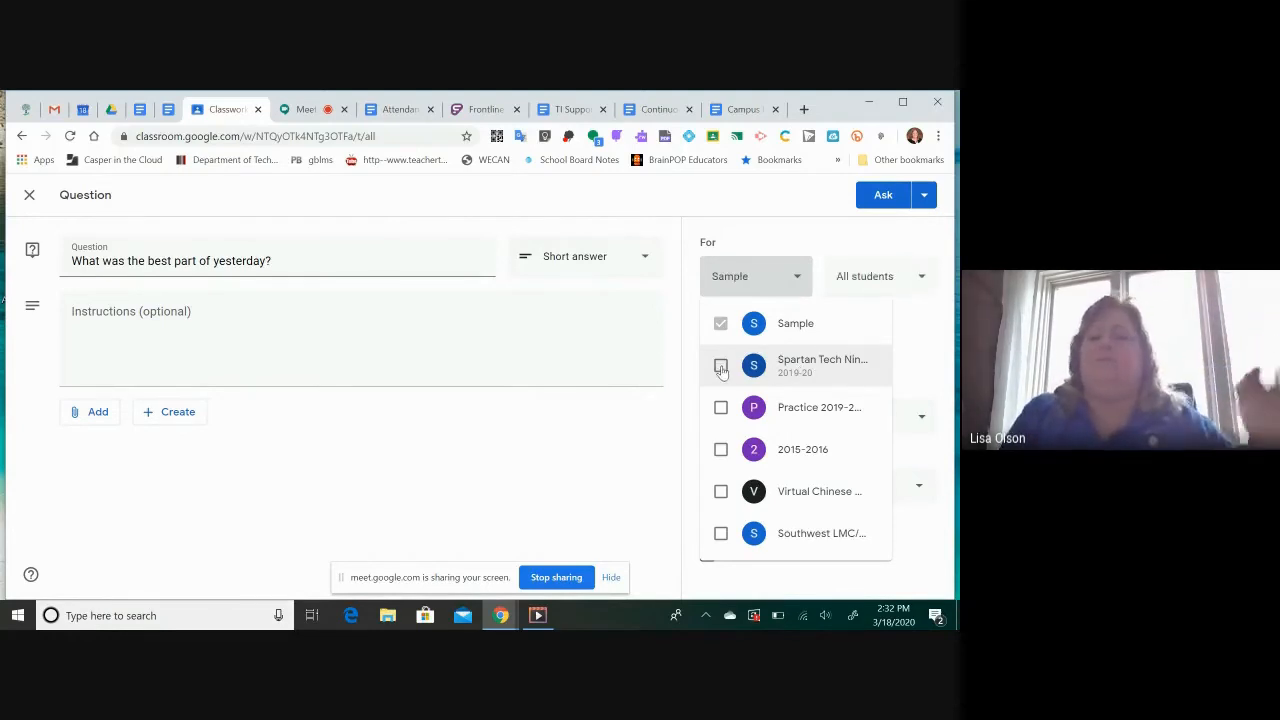
Try letting students edit their answers to the question, and turn that permission off again
left_click(634, 452)
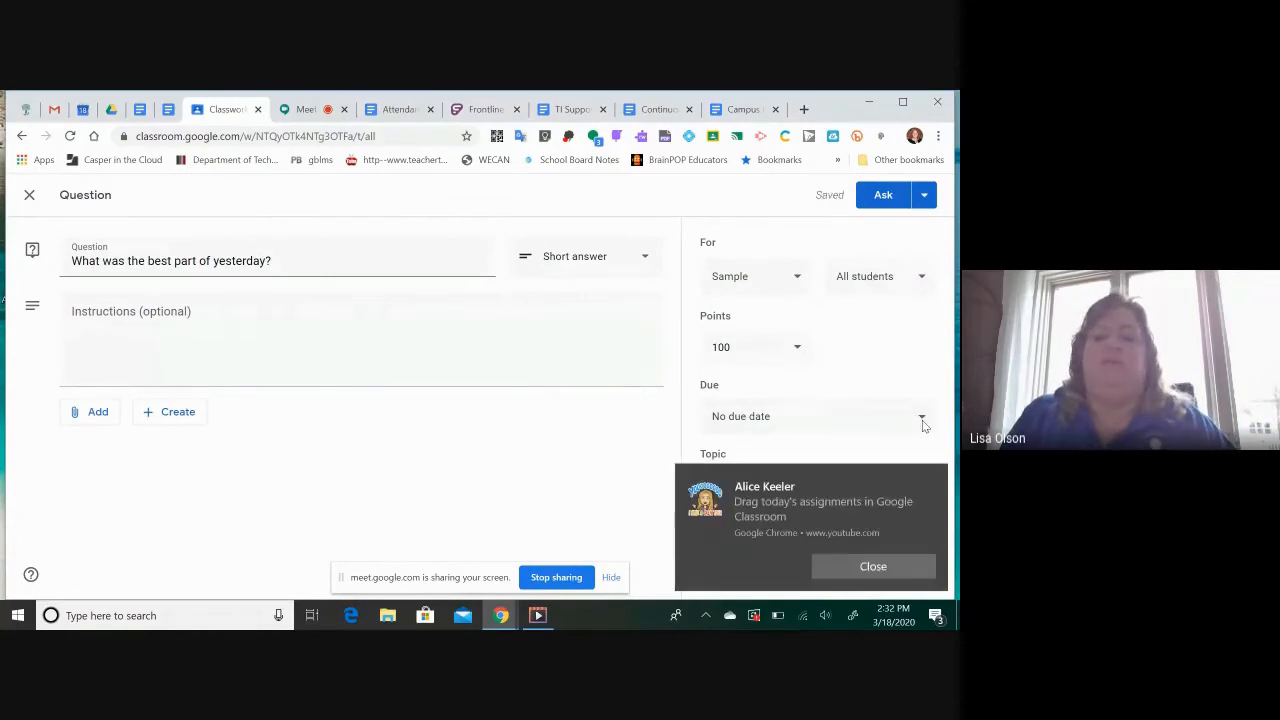
left_click(874, 567)
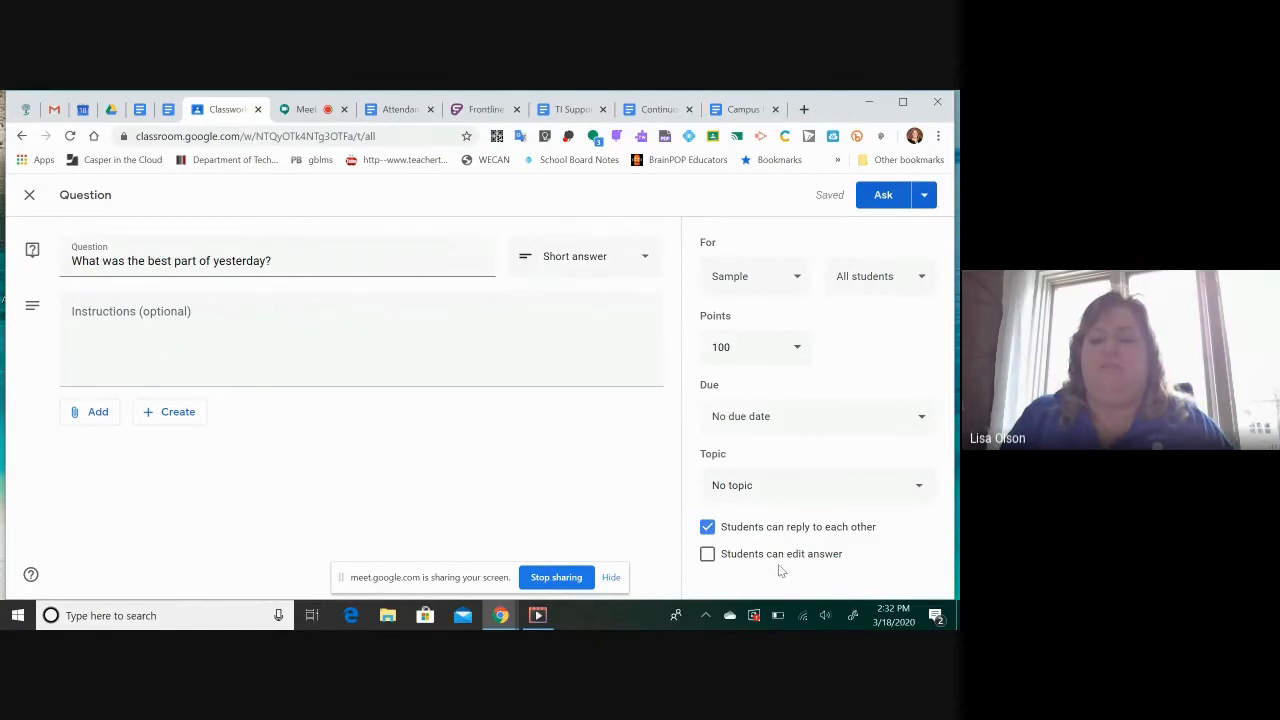
right_click(709, 556)
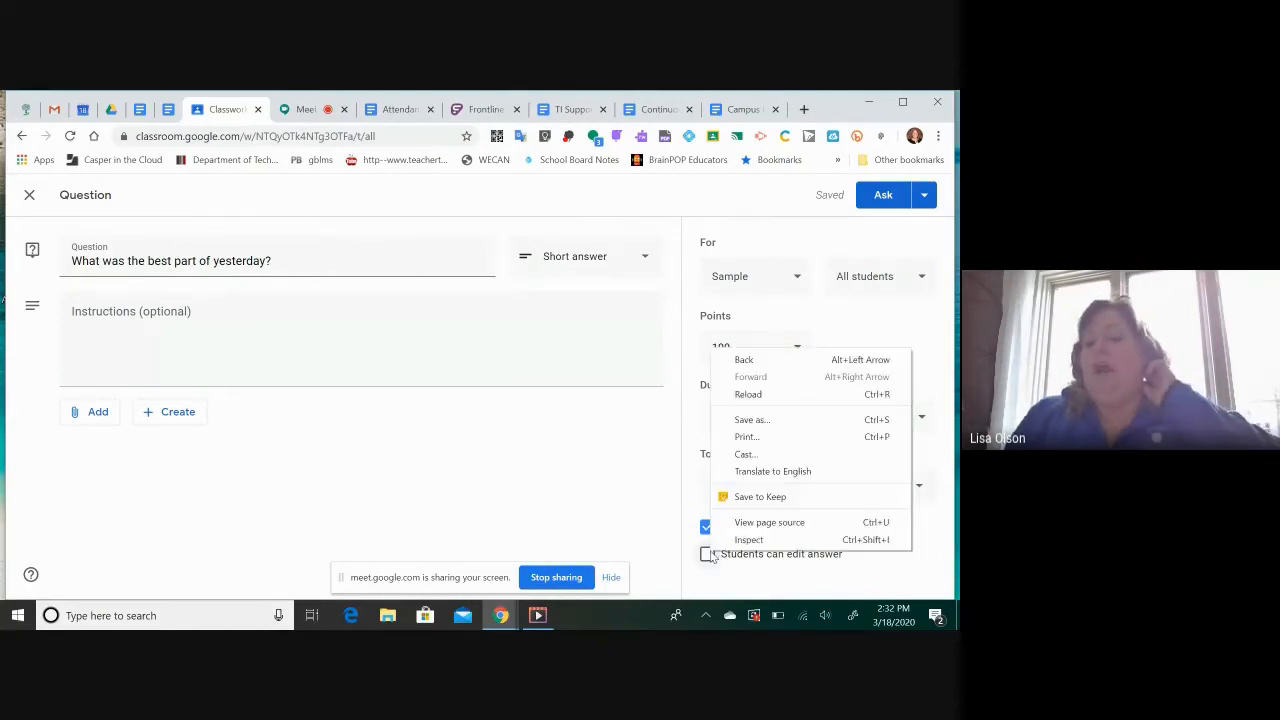
right_click(710, 557)
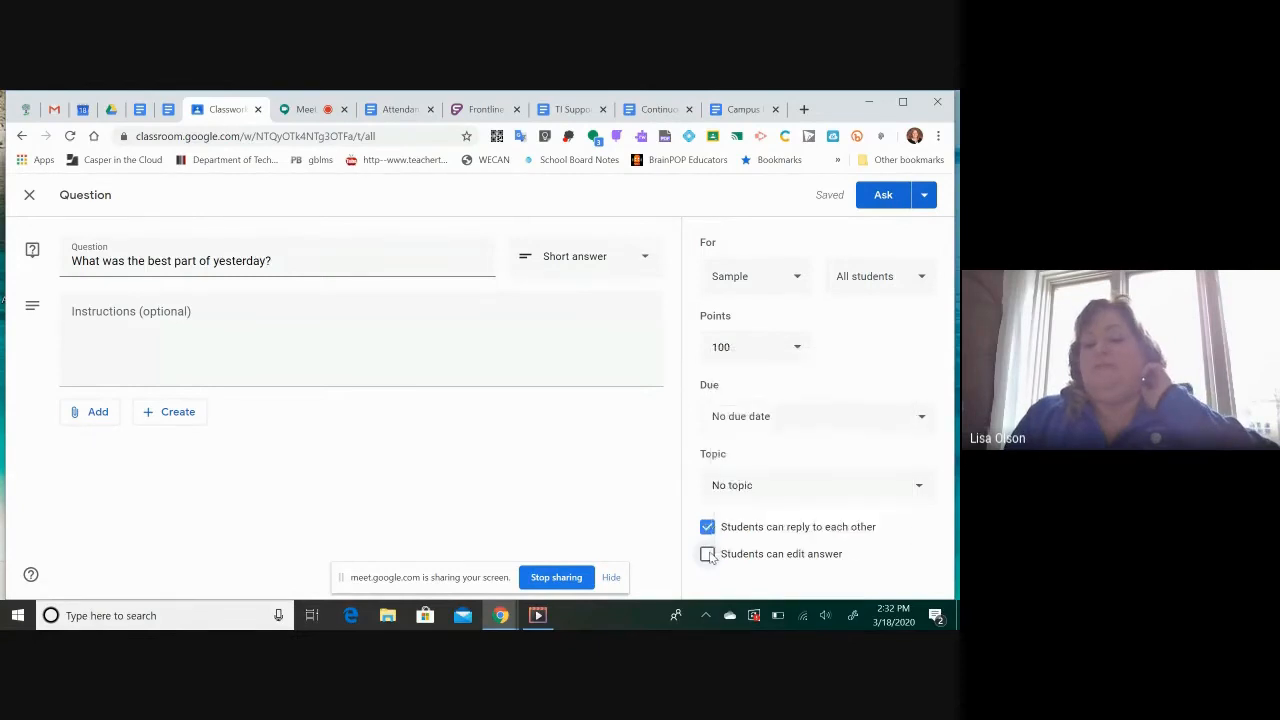
right_click(706, 559)
left_click(707, 556)
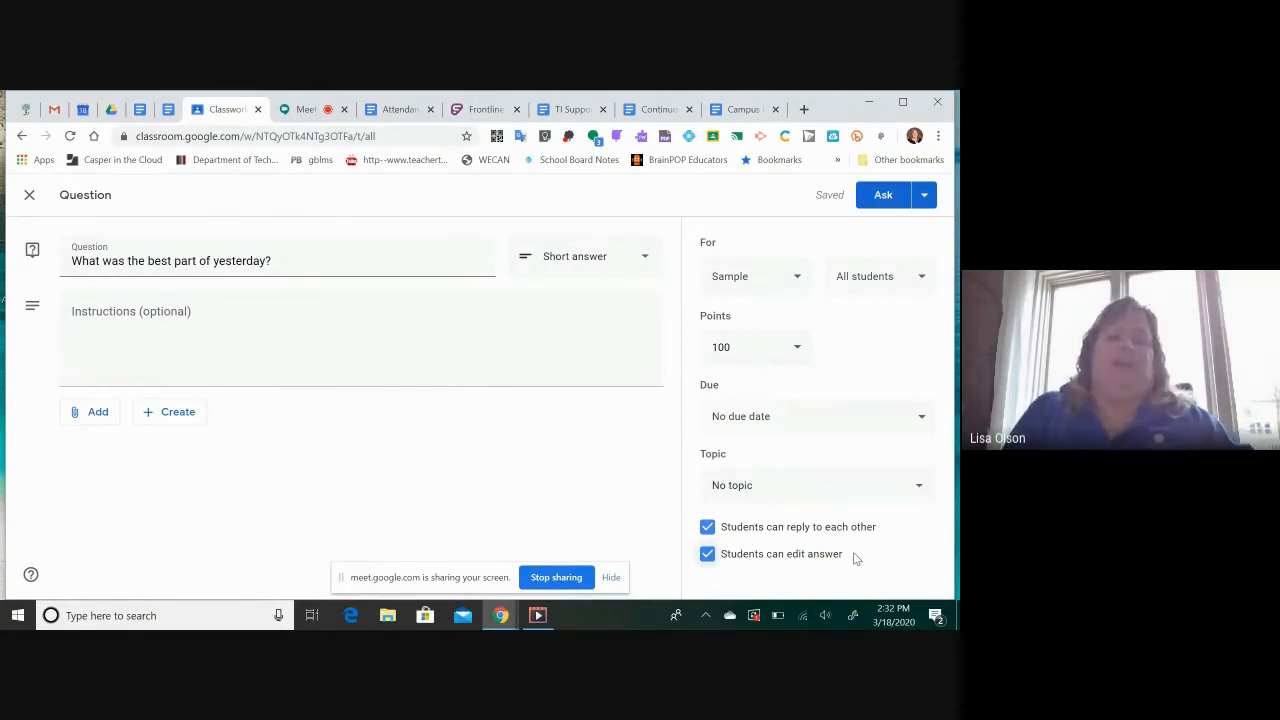
left_click(708, 556)
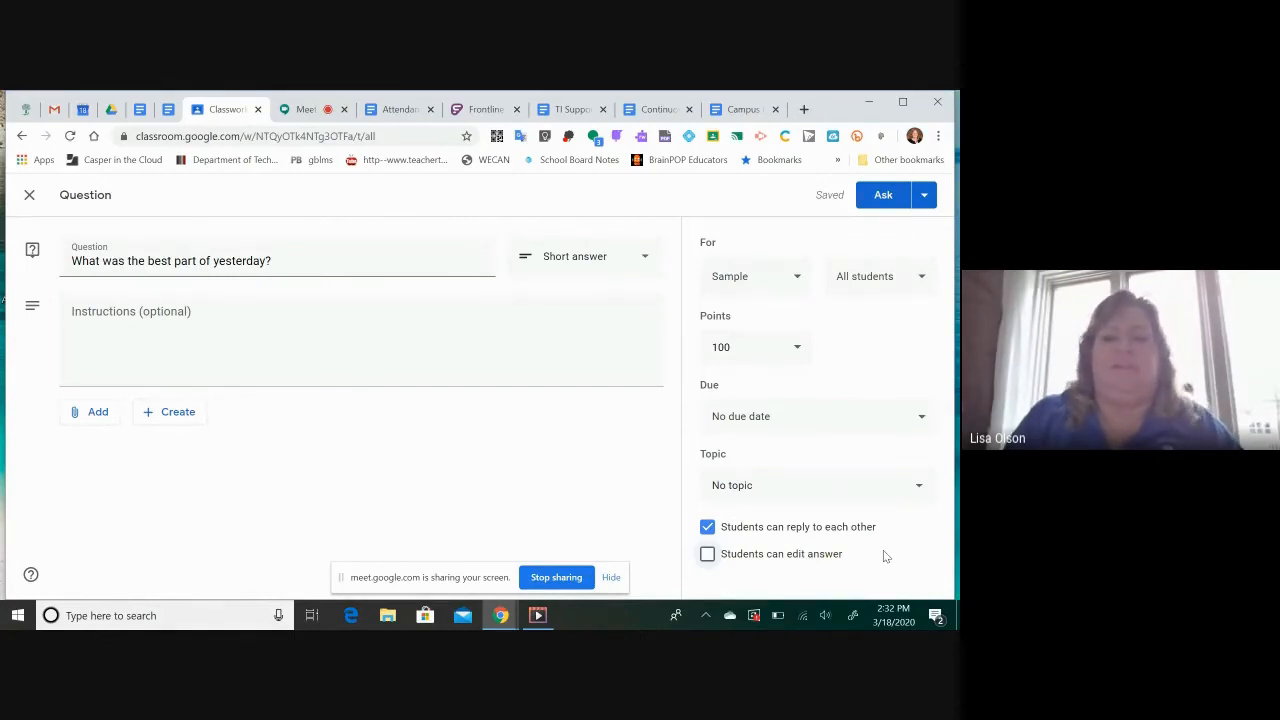
Schedule the question for Mar 20 at 8:00 AM
left_click(924, 196)
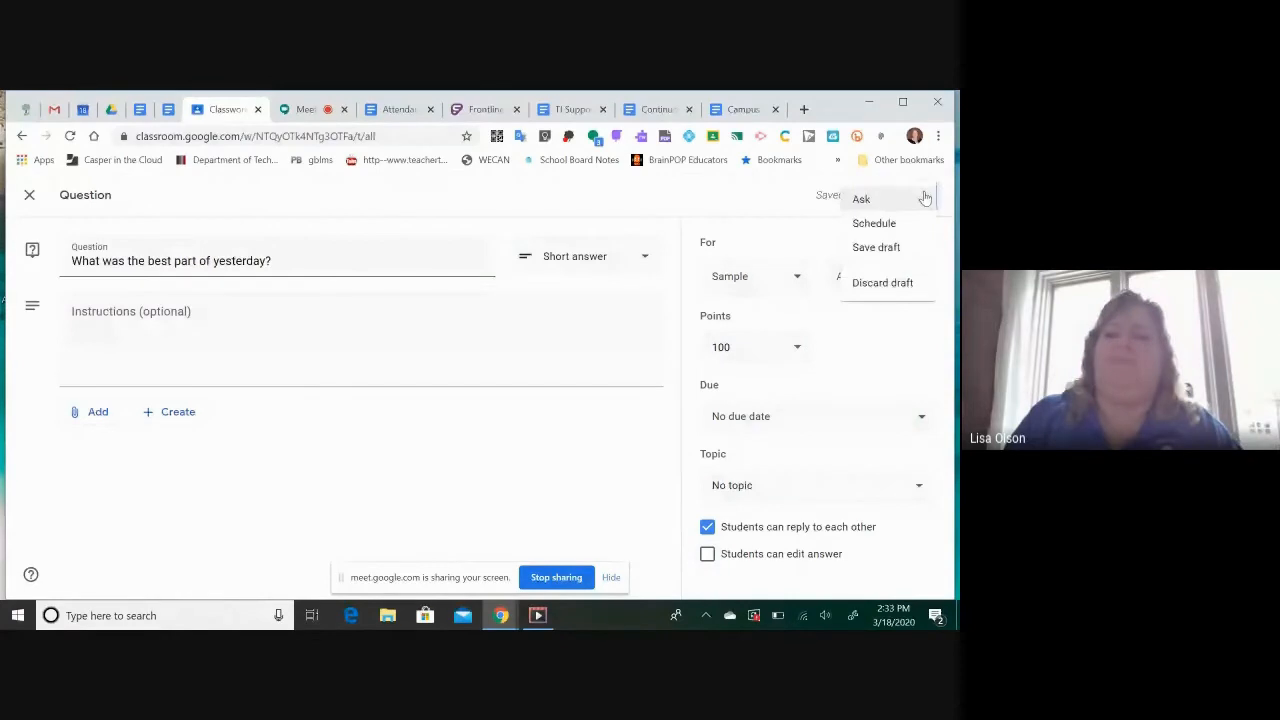
left_click(860, 198)
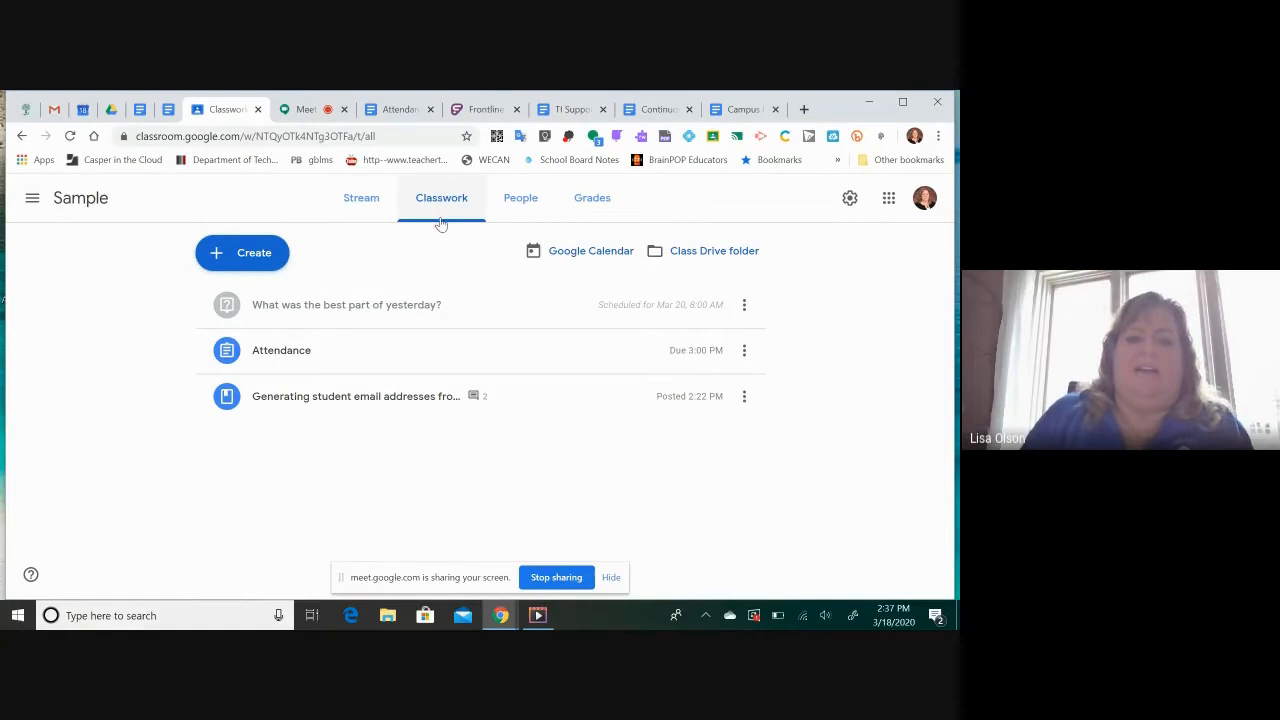
Create a quiz assignment titled "Facts" with locked mode on Chromebooks turned on
left_click(260, 264)
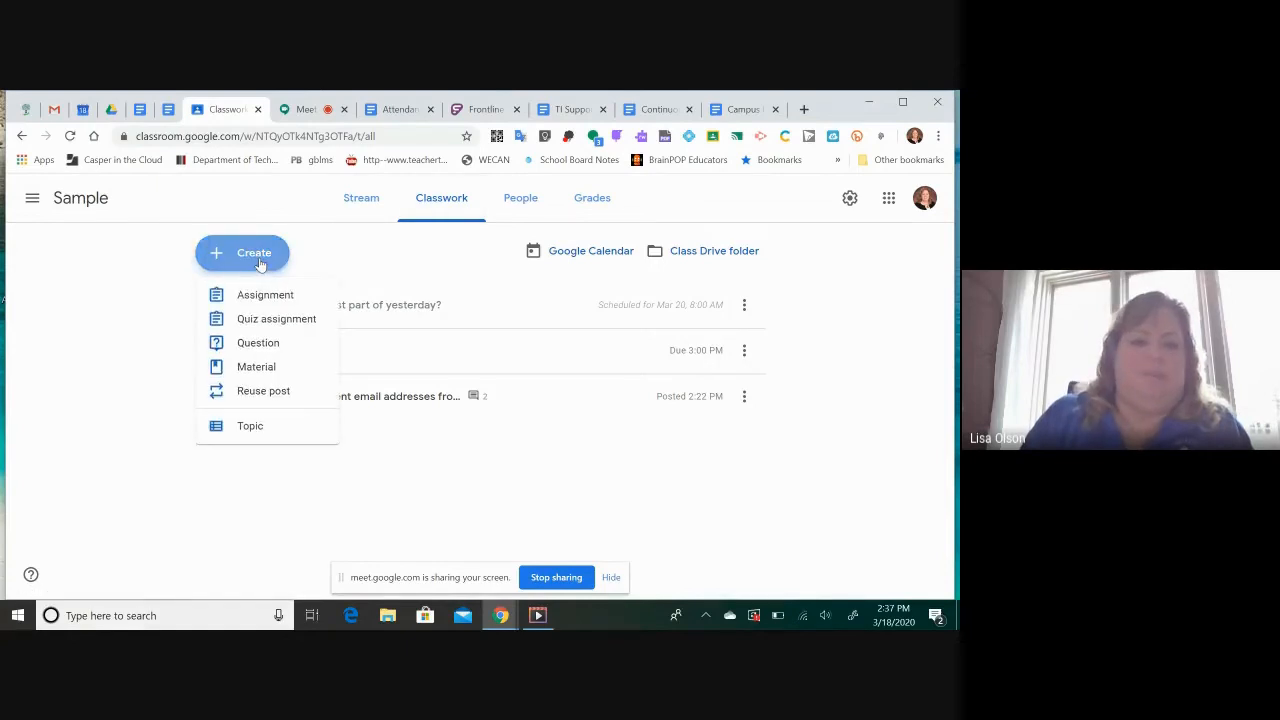
left_click(278, 318)
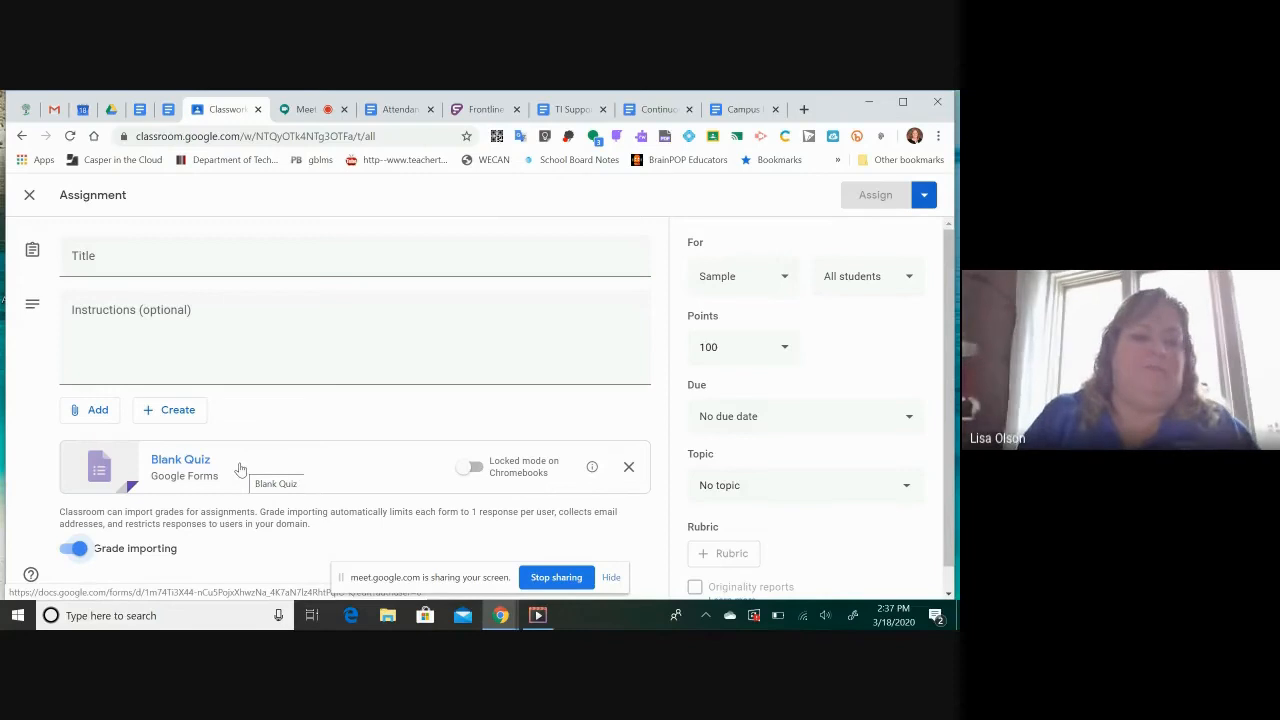
left_click(470, 470)
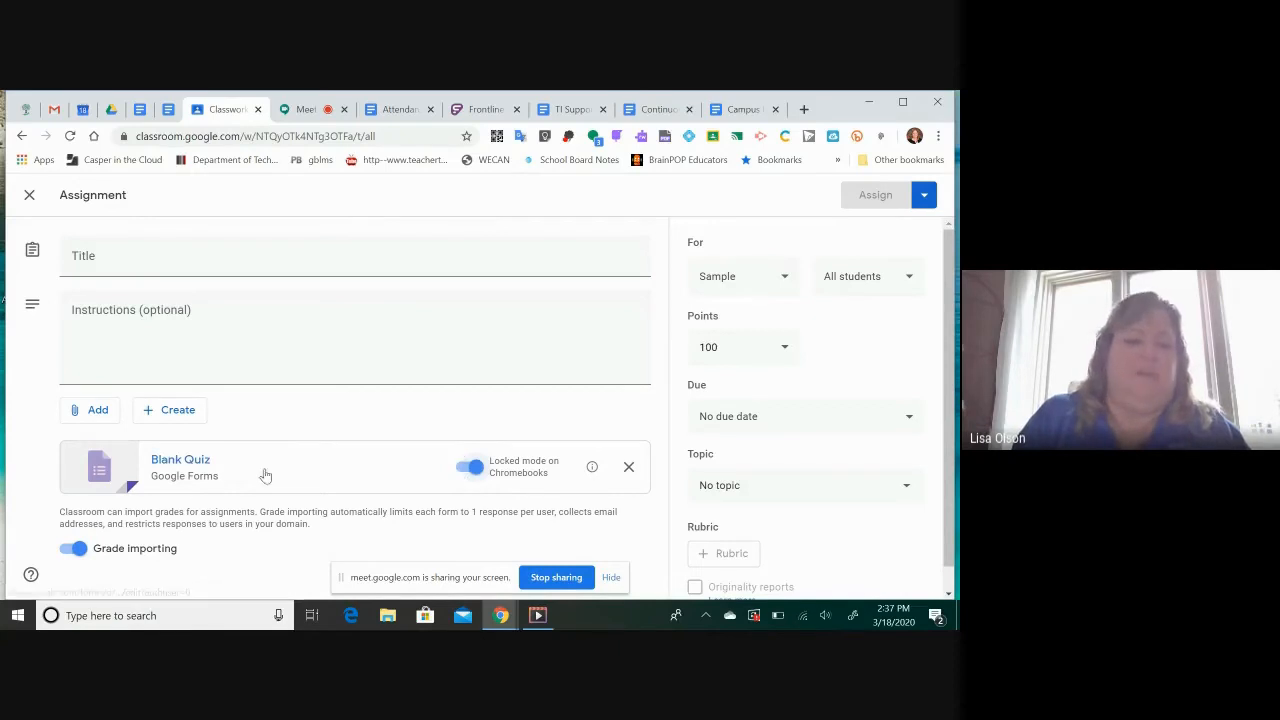
left_click(161, 263)
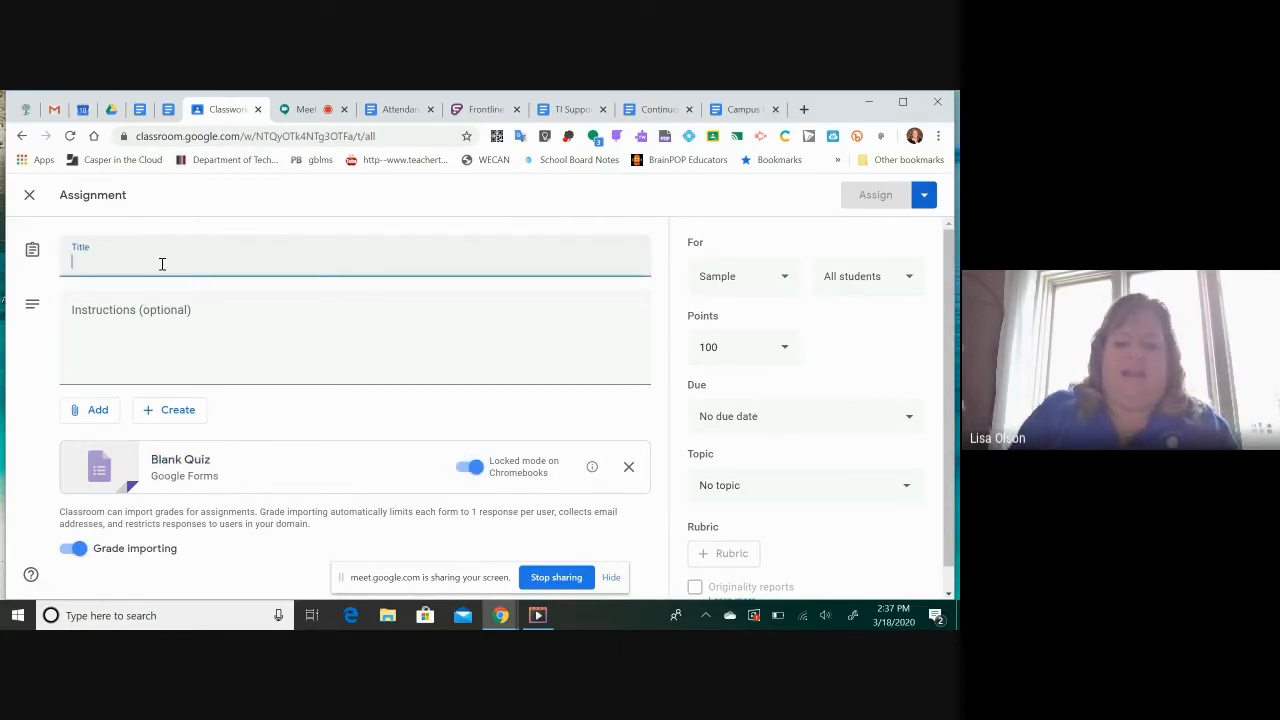
type("Facts")
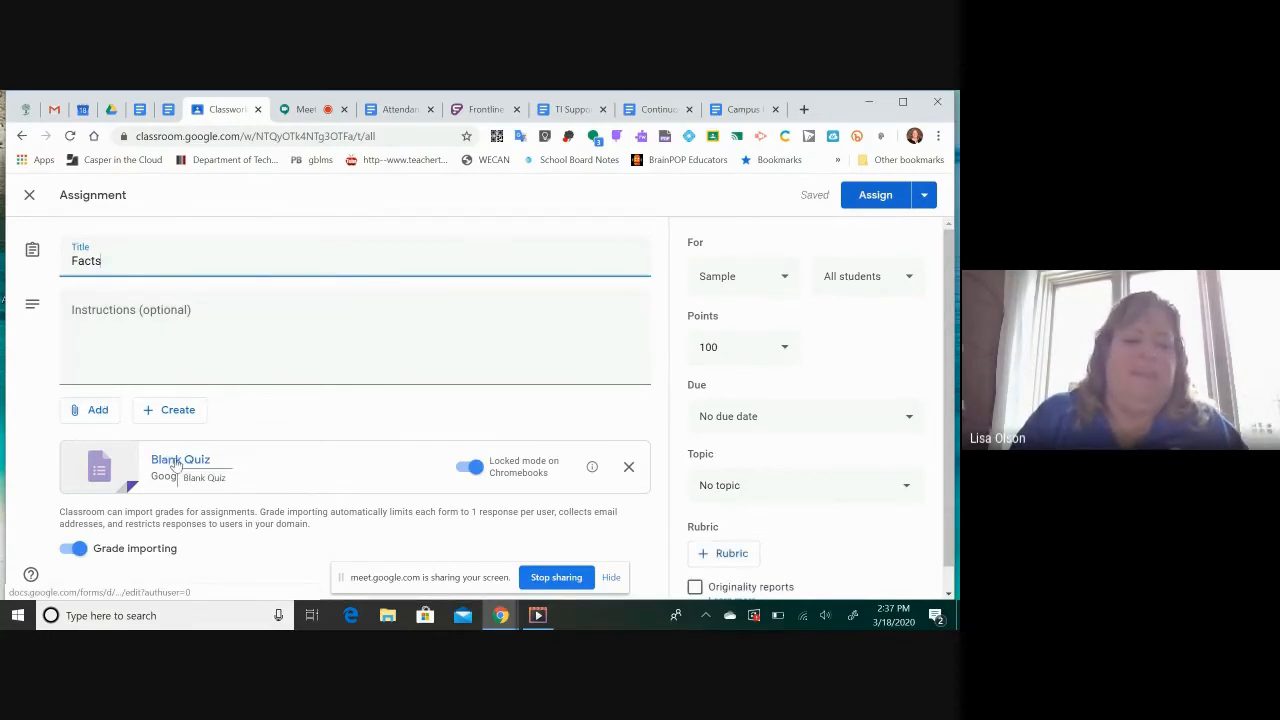
Open the attached Blank Quiz form and enter "What is 5x5" as its first question
left_click(110, 472)
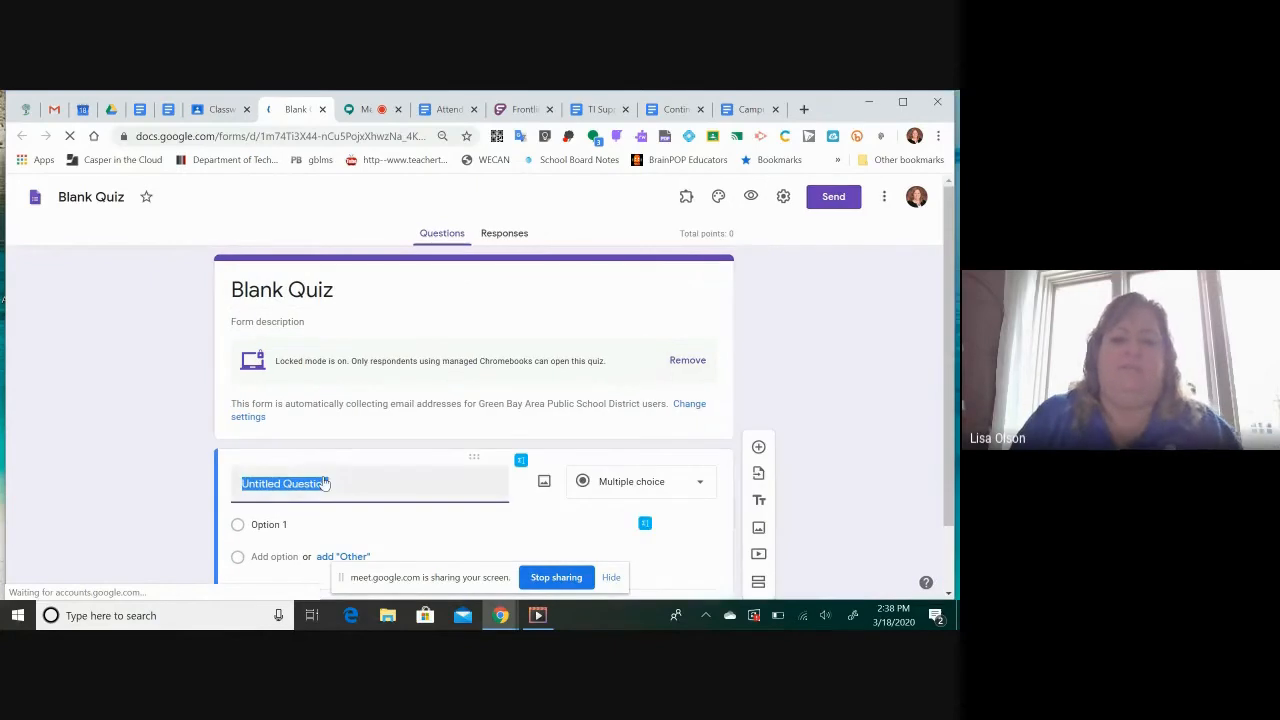
type("What is ")
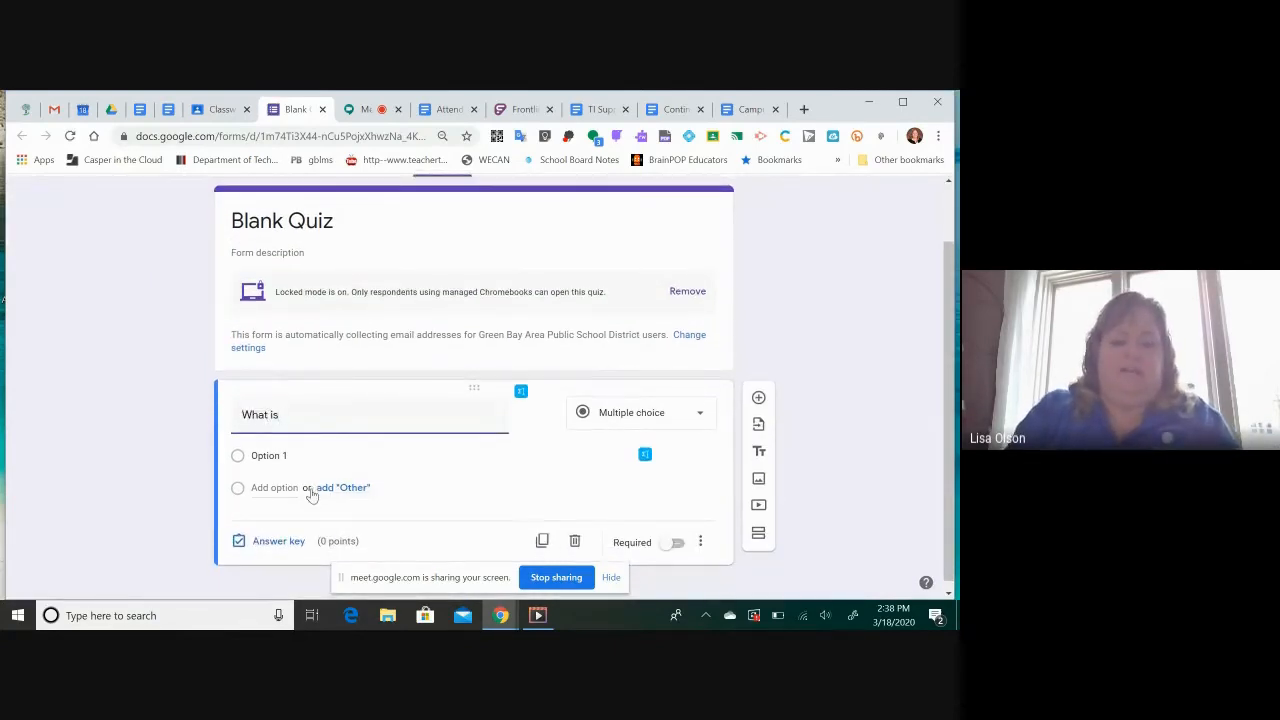
type("5x5")
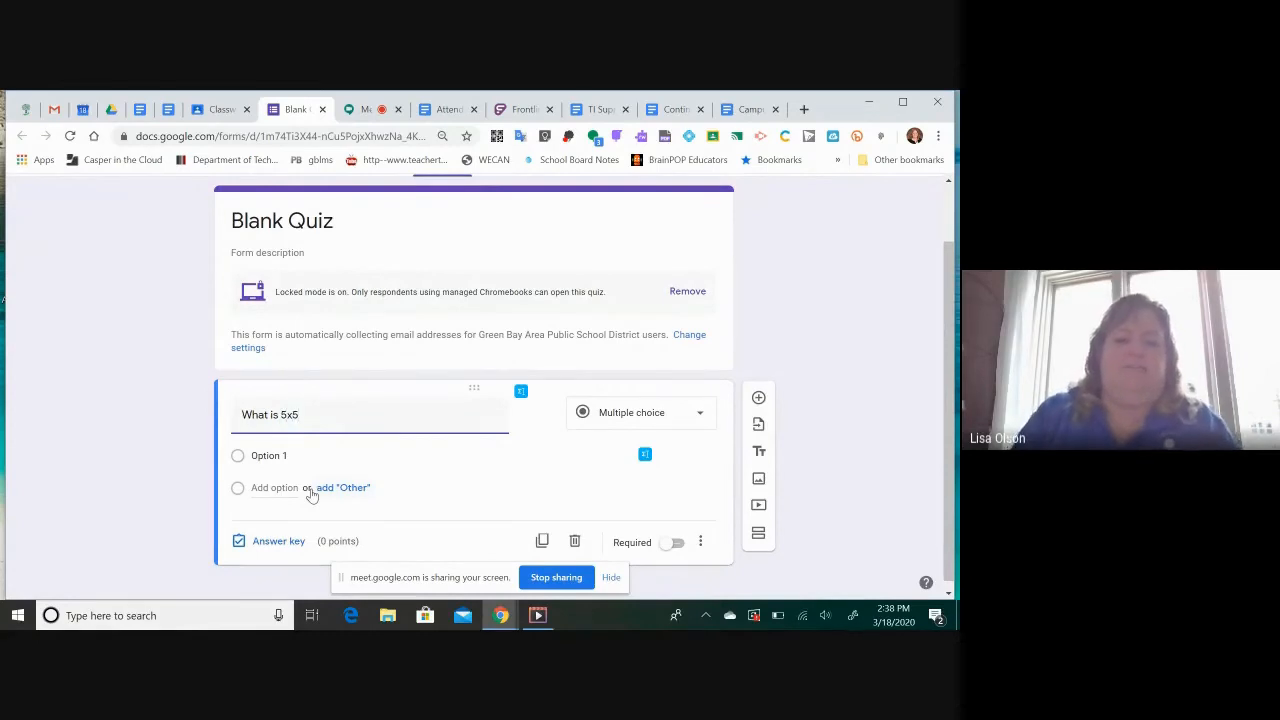
Set the first answer option of the 5x5 question to 20 and add an "Other" option
left_click(298, 457)
type("20")
left_click(310, 503)
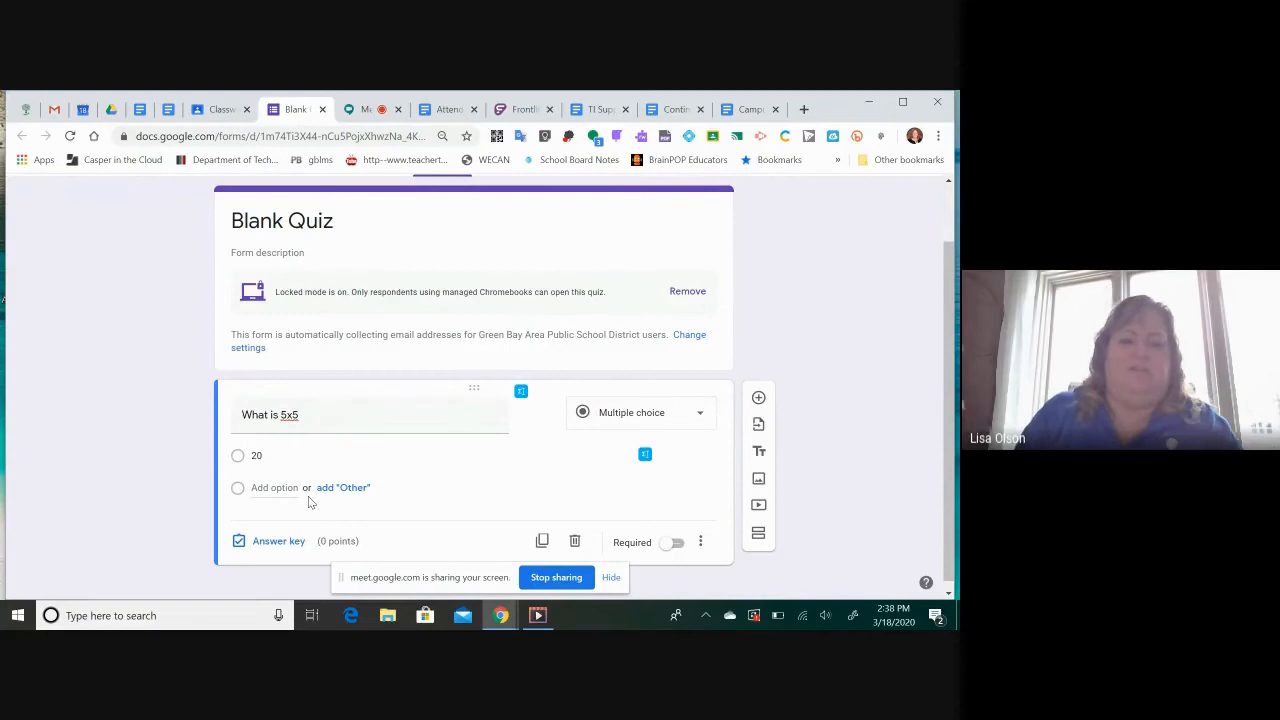
left_click(297, 462)
key("Tab")
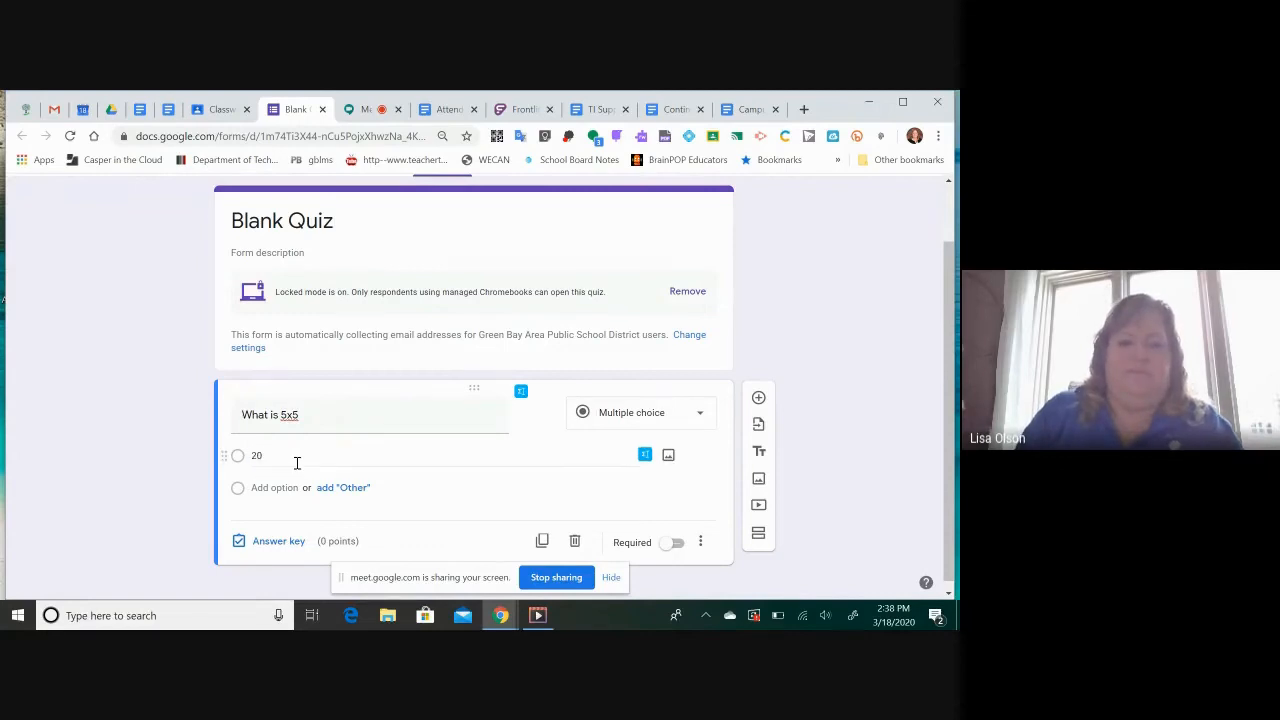
left_click(297, 462)
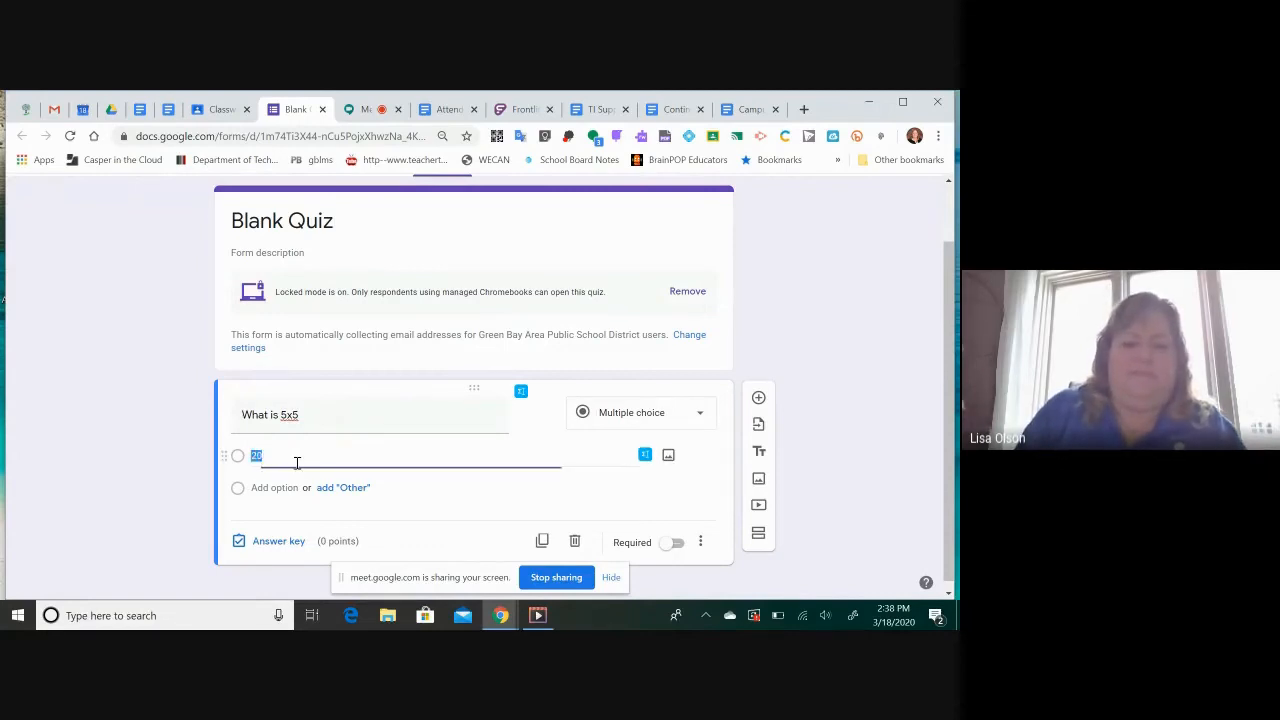
key("Tab")
left_click(346, 490)
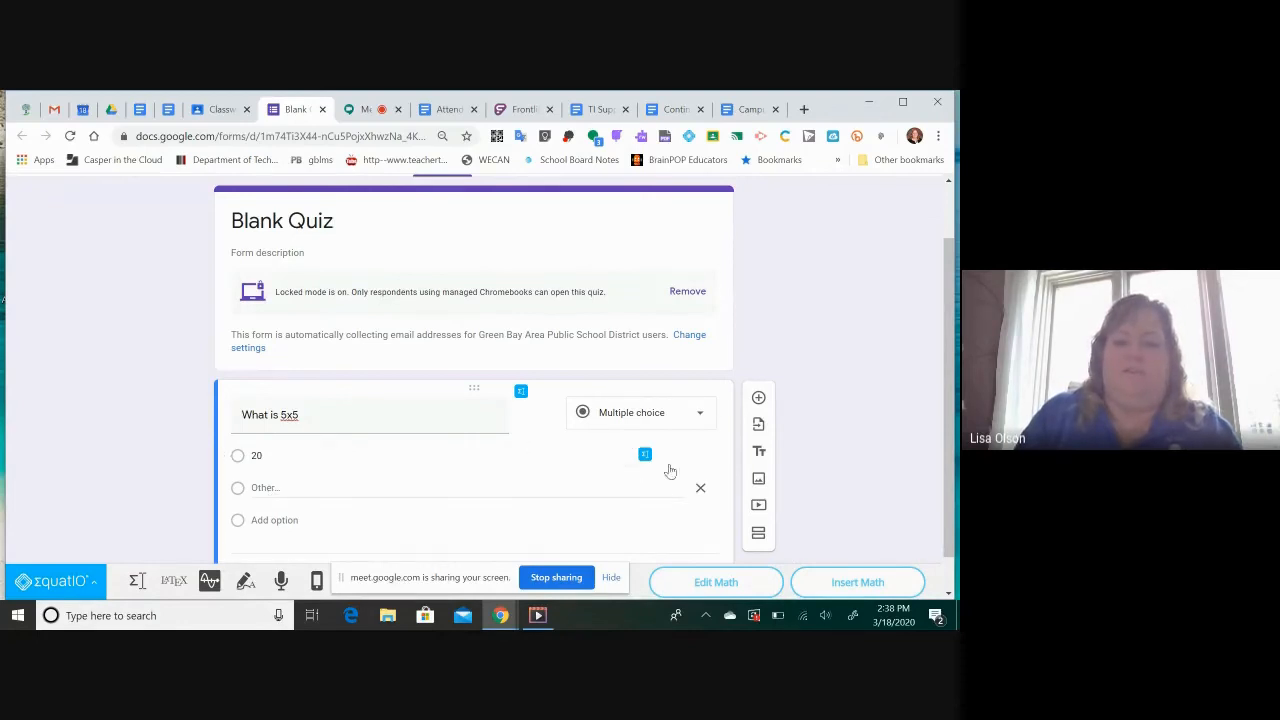
Add the answer options 25 and 30 to the 5x5 question, plus a fourth option with its default text
left_click(278, 521)
type("25")
key("Return")
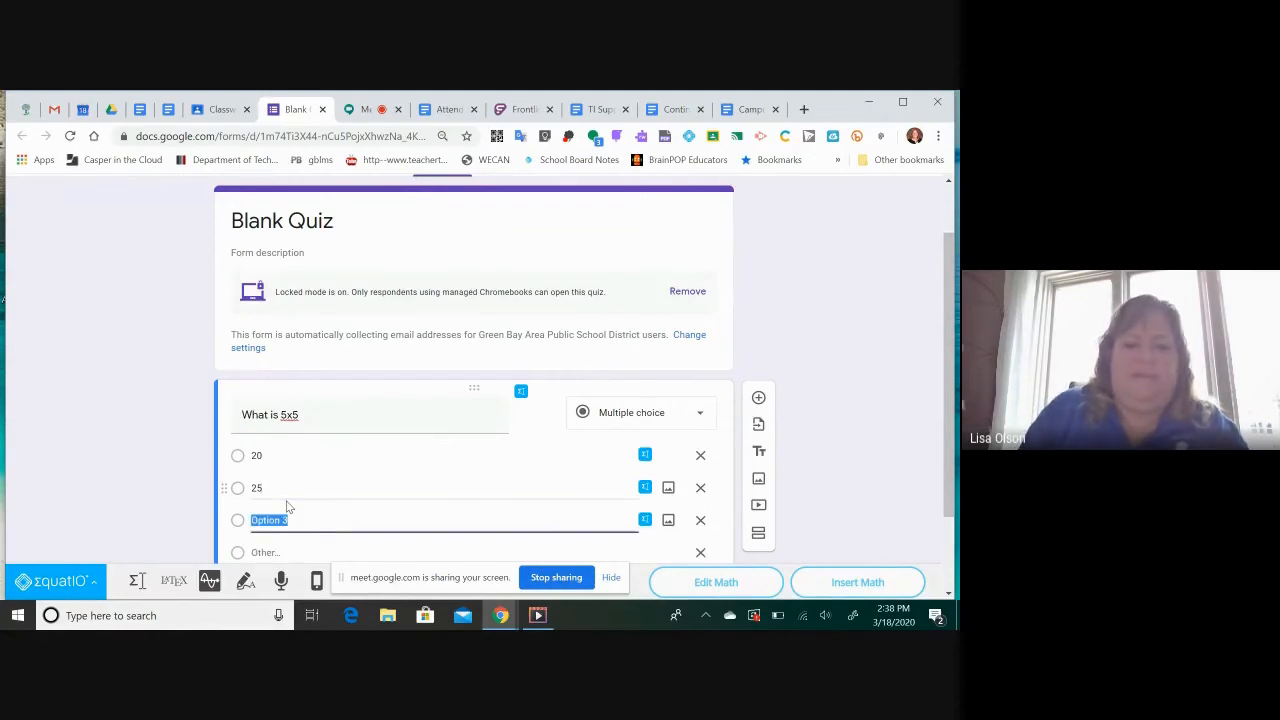
type("30")
key("Return")
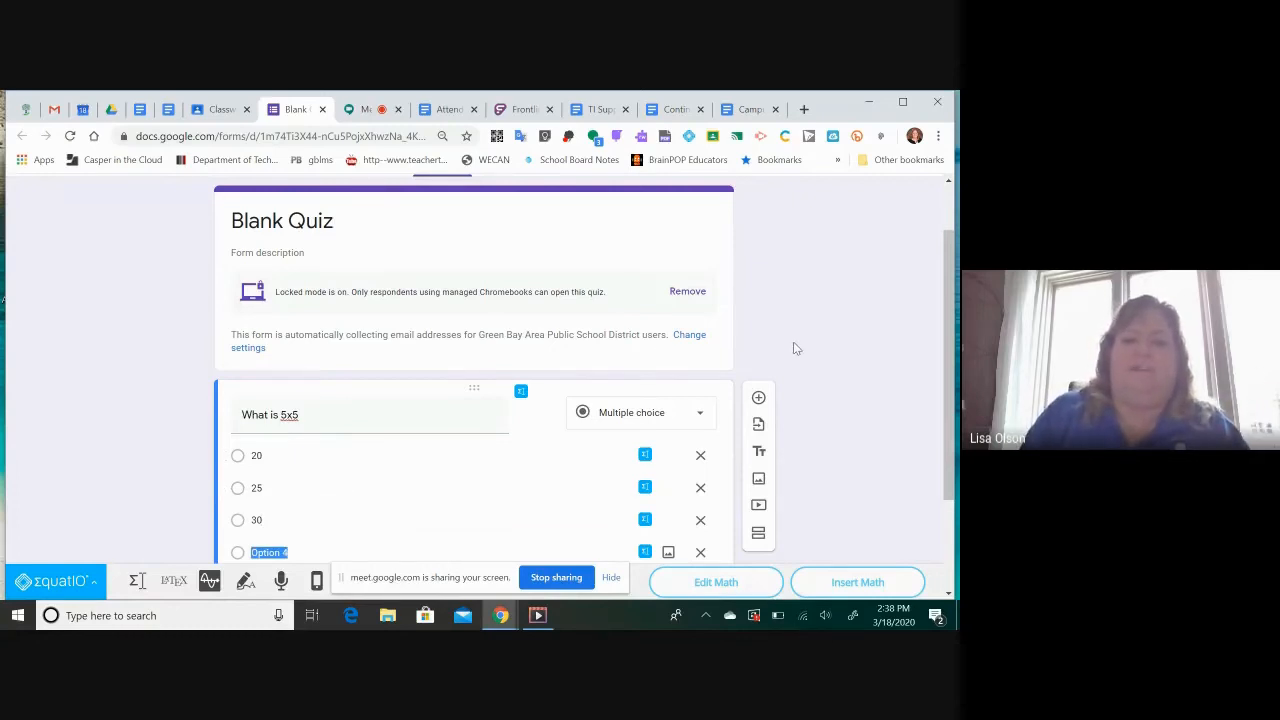
Add a new blank multiple-choice question below the 5x5 question
scroll(795, 348, "down", 1)
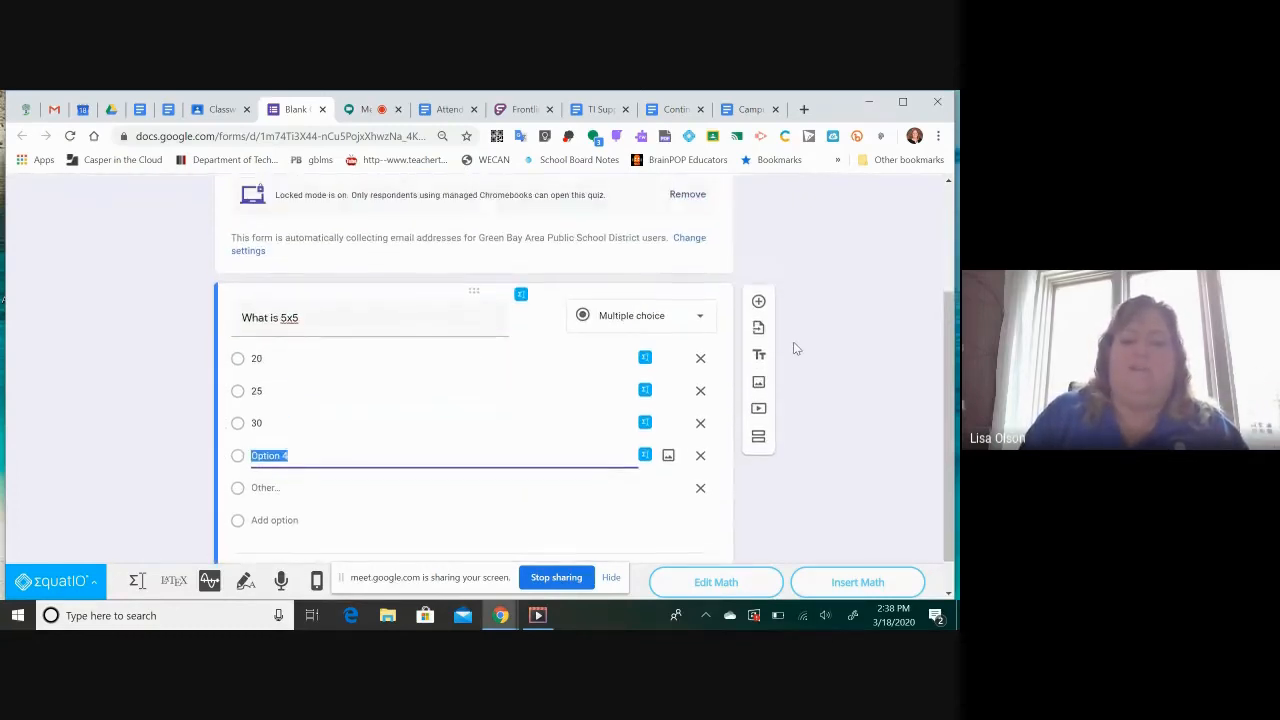
scroll(796, 348, "up", 1)
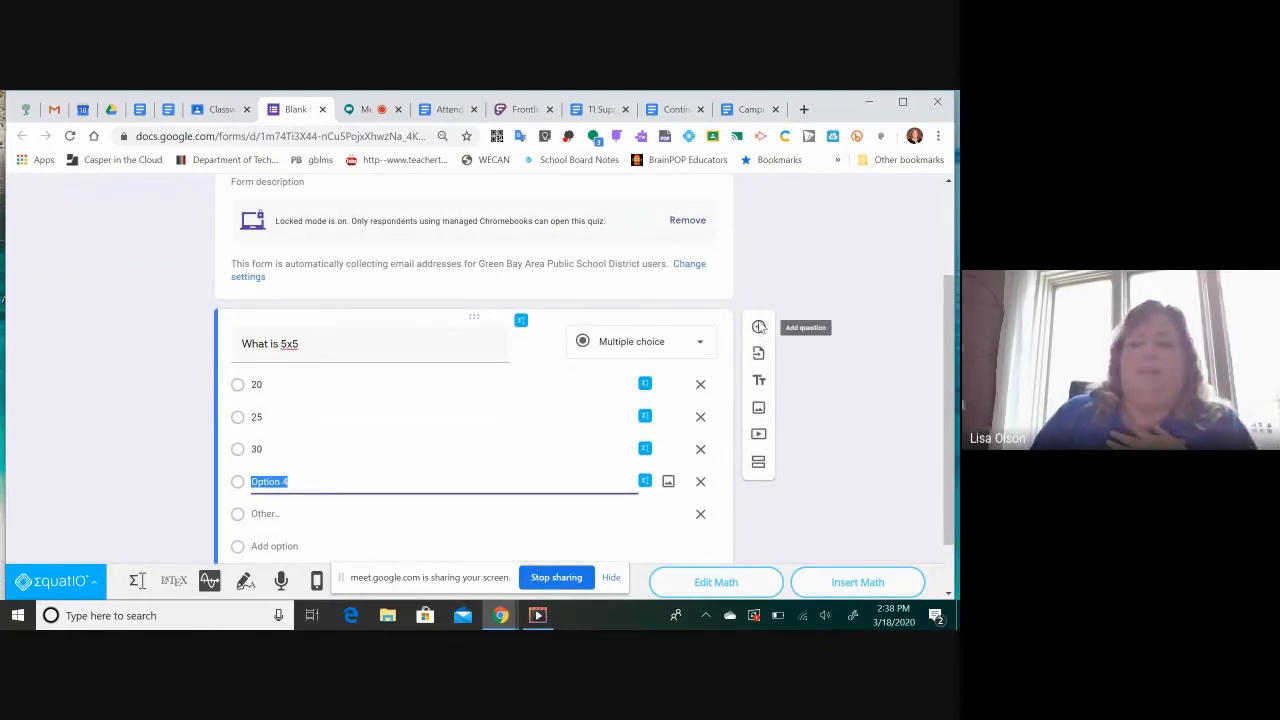
left_click(759, 327)
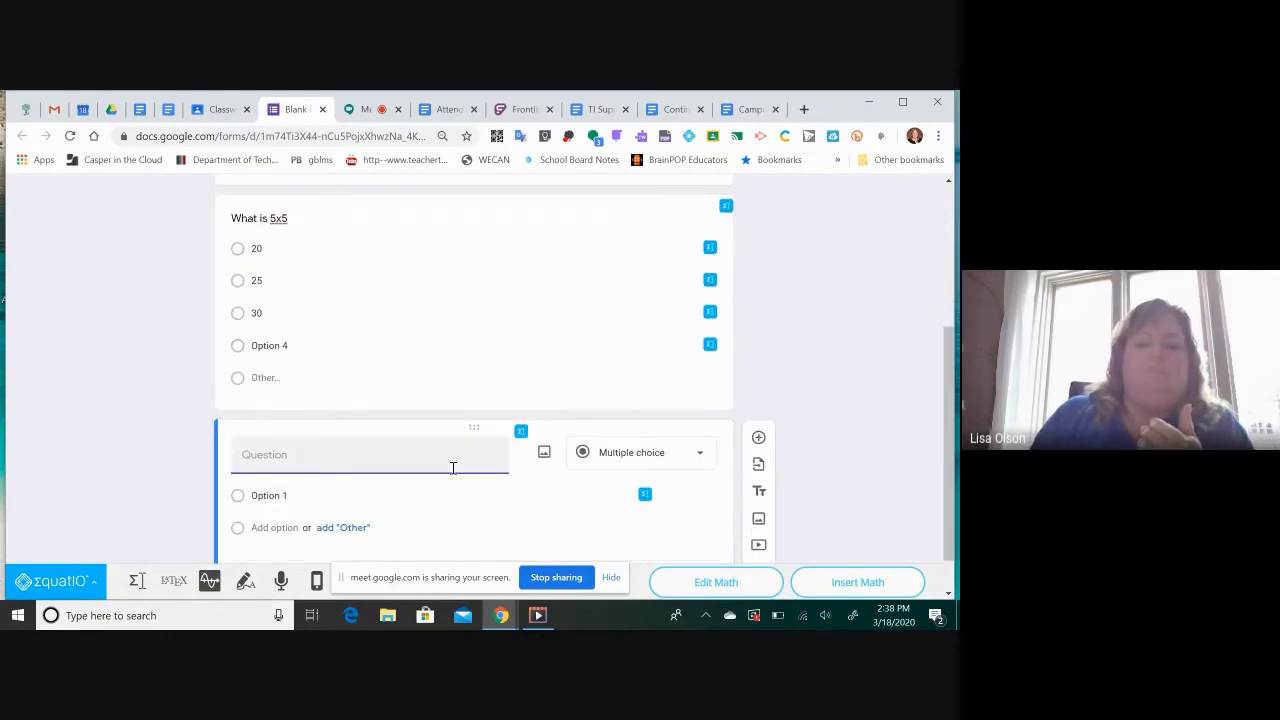
Duplicate the 5x5 question and change the copy's text to "What is 5x6"
scroll(451, 474, "up", 2)
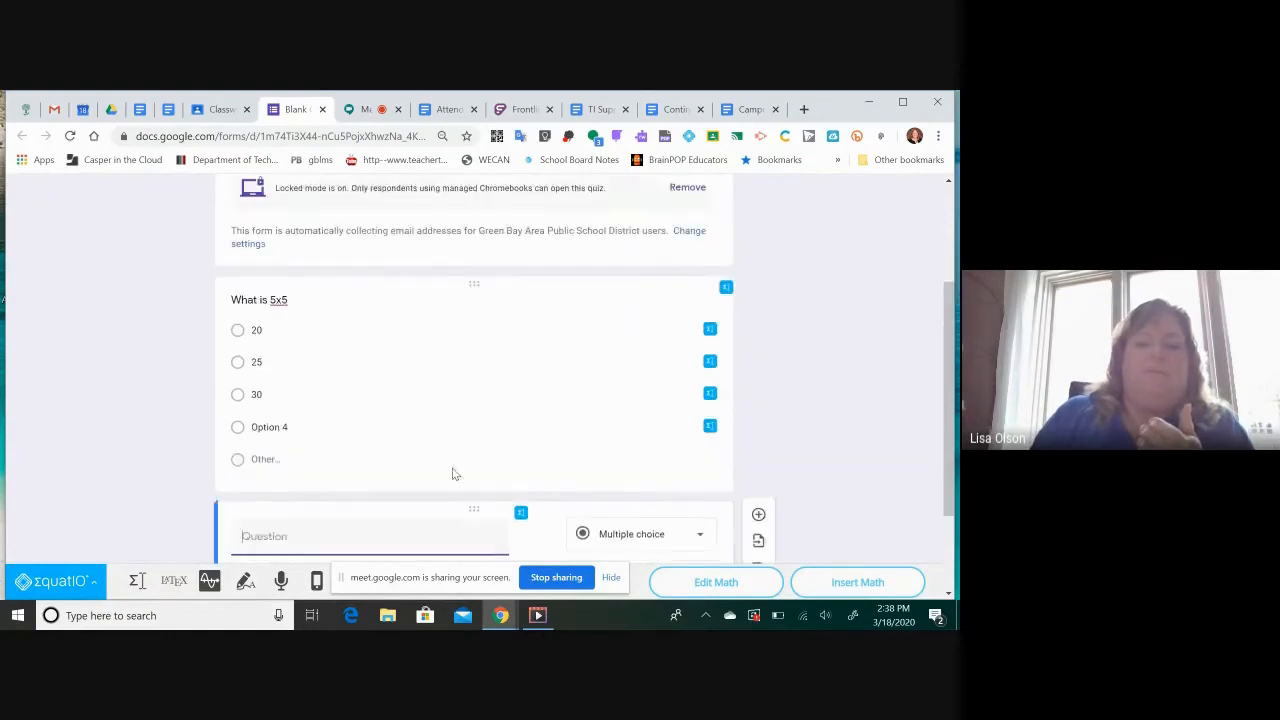
left_click(375, 366)
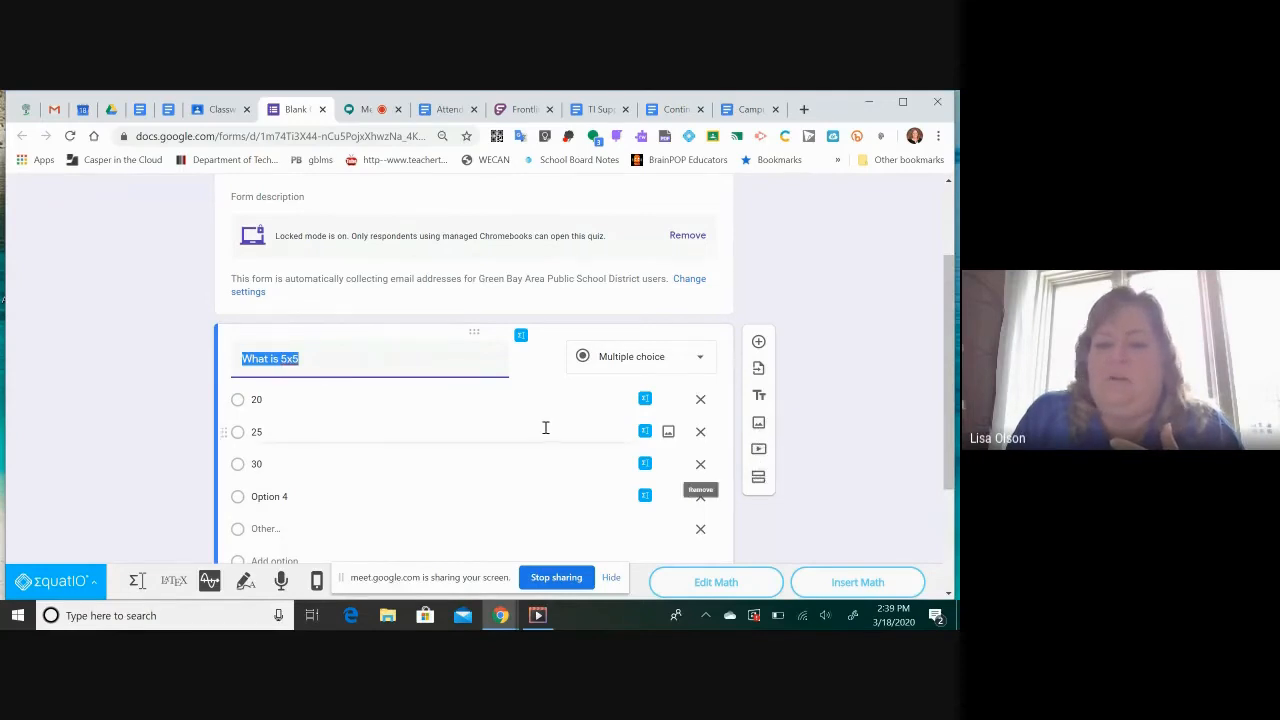
scroll(545, 427, "down", 2)
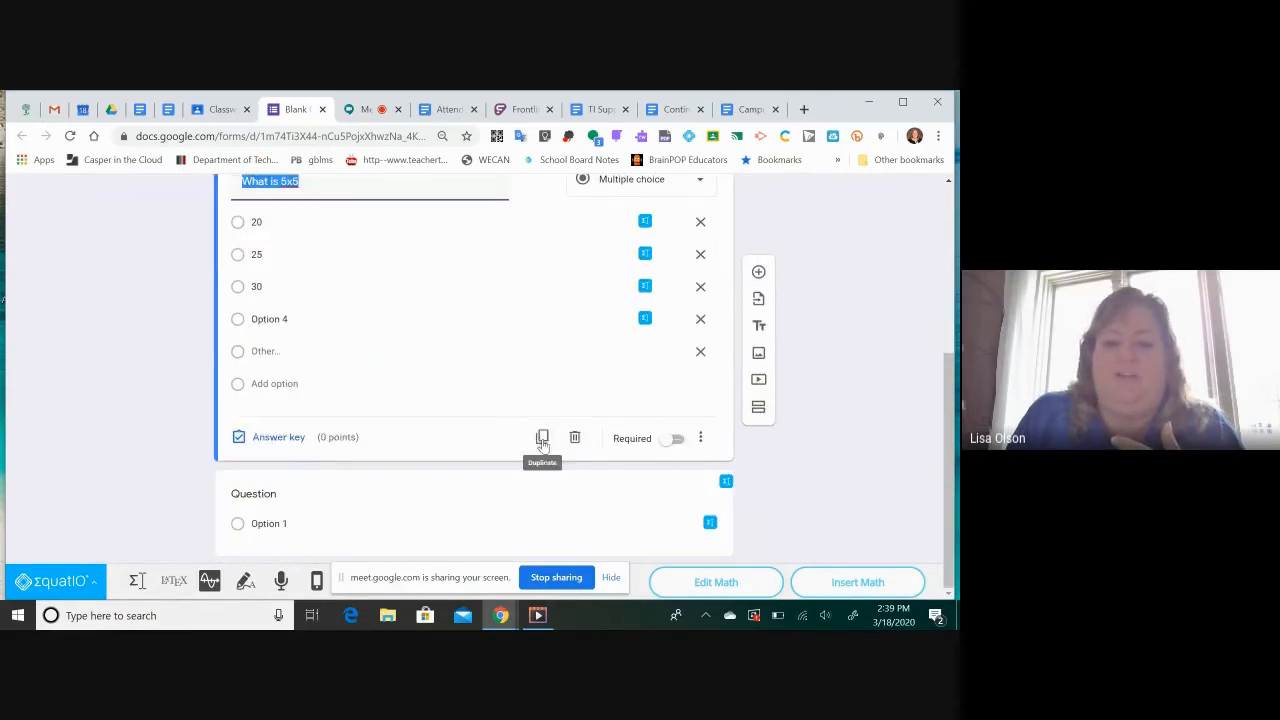
left_click(542, 438)
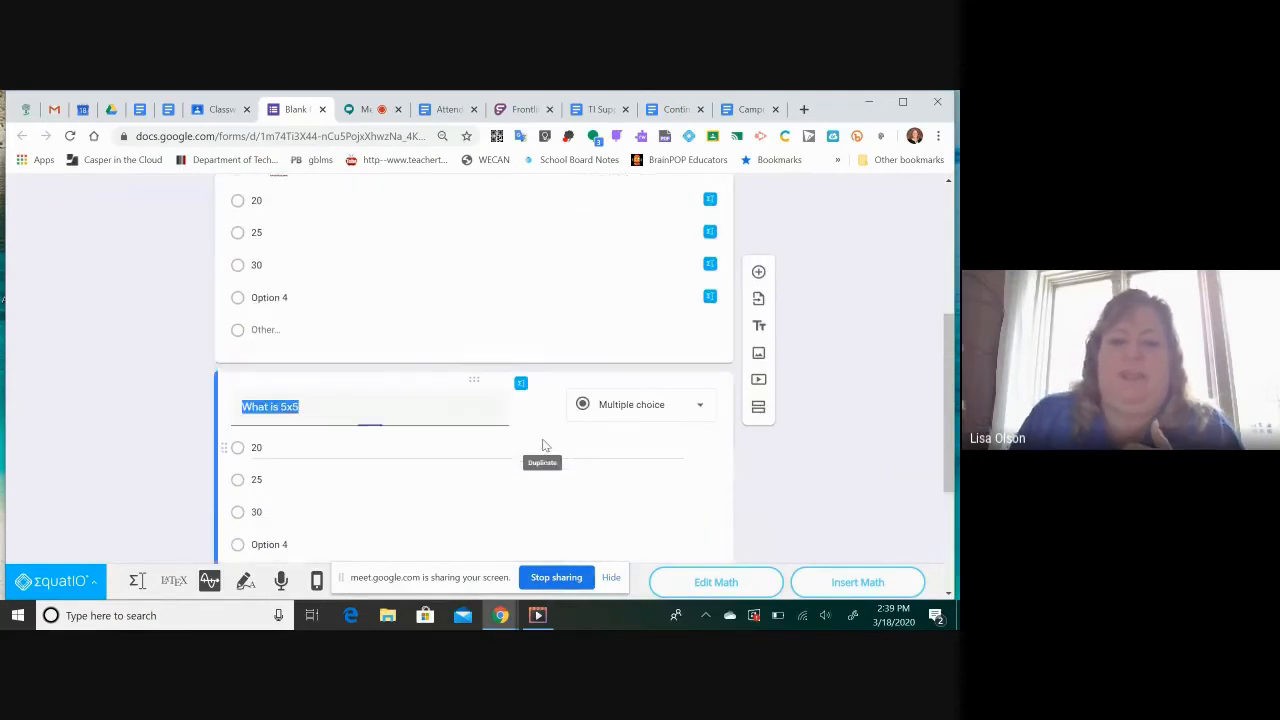
left_click(301, 407)
key("BackSpace")
type("6")
Duplicate the 5x6 question and change the copy's text to "What is 5x3"
scroll(394, 467, "down", 3)
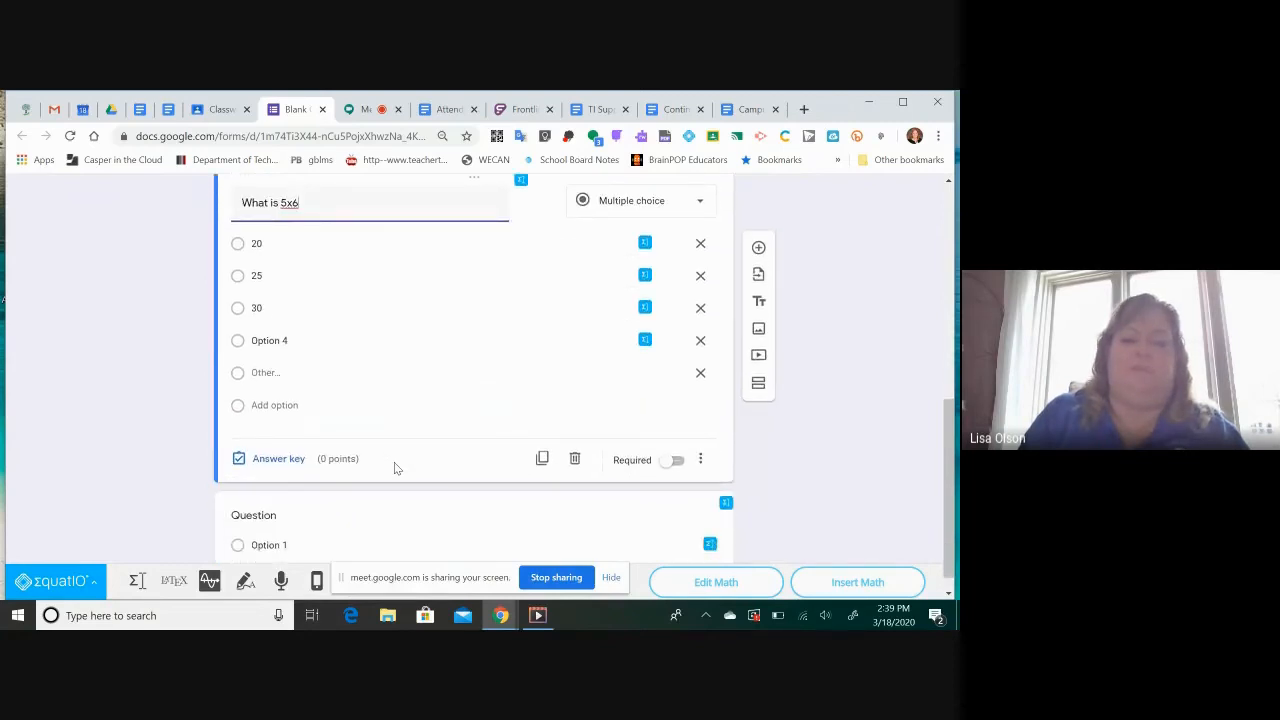
left_click(542, 458)
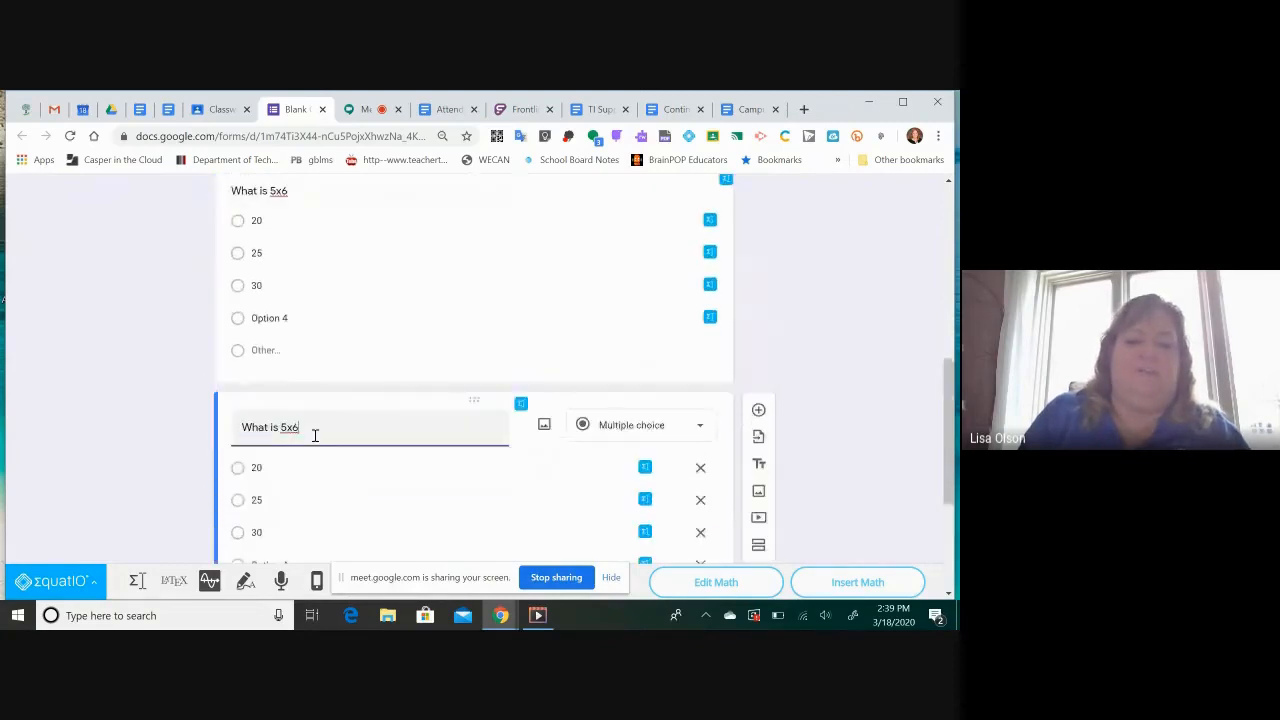
key("BackSpace")
type("3")
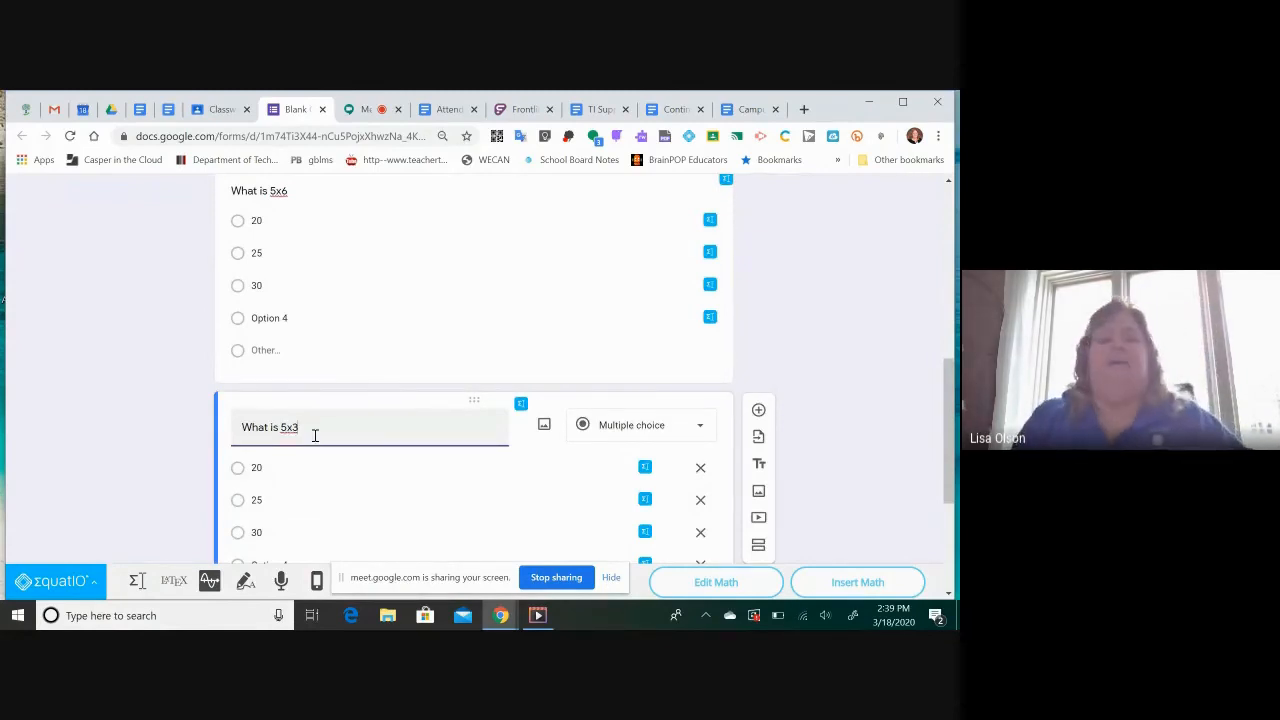
Set the text of the blank multiple-choice question below the 5x3 question to "What is 8x7"
scroll(365, 347, "up", 5)
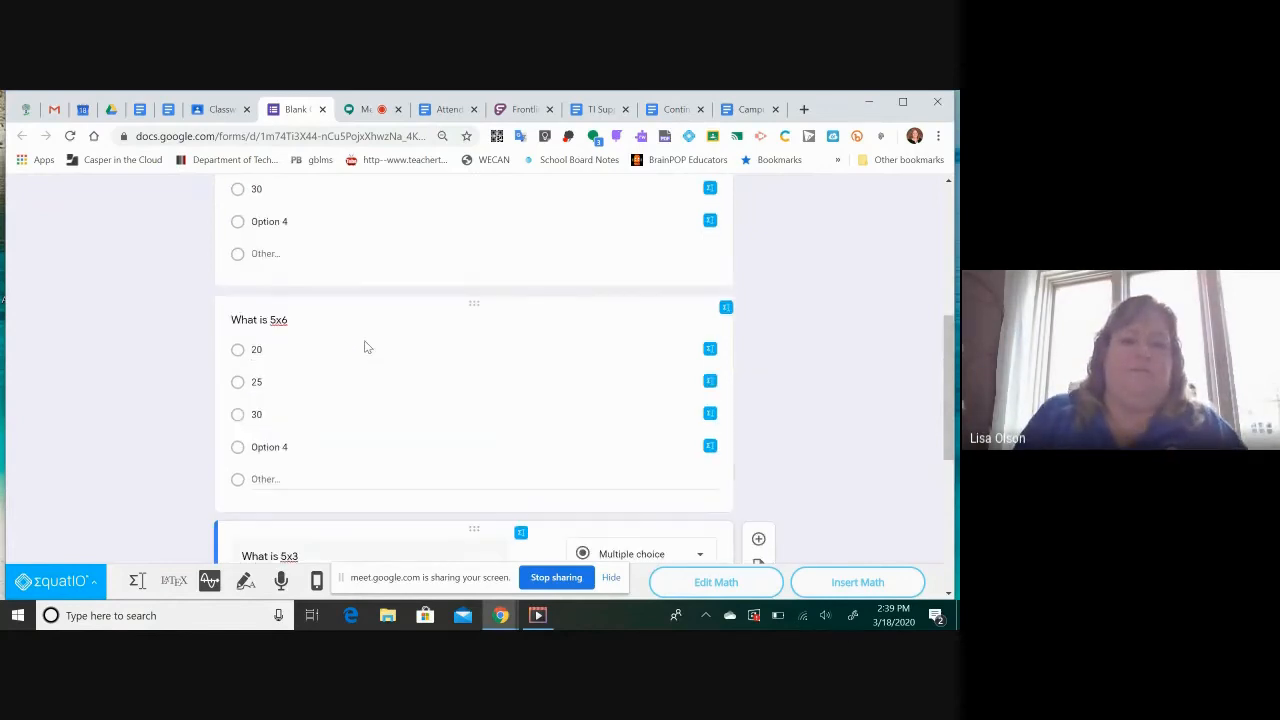
scroll(367, 346, "up", 1)
scroll(366, 345, "down", 9)
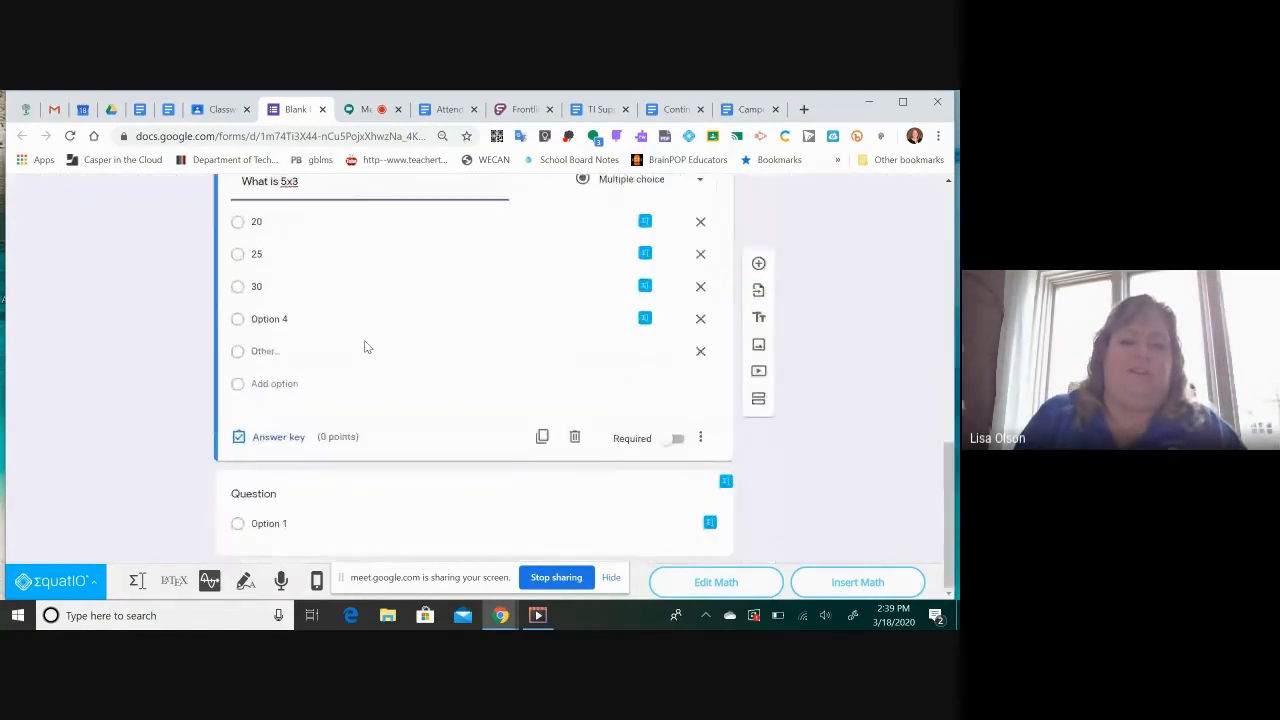
left_click(278, 504)
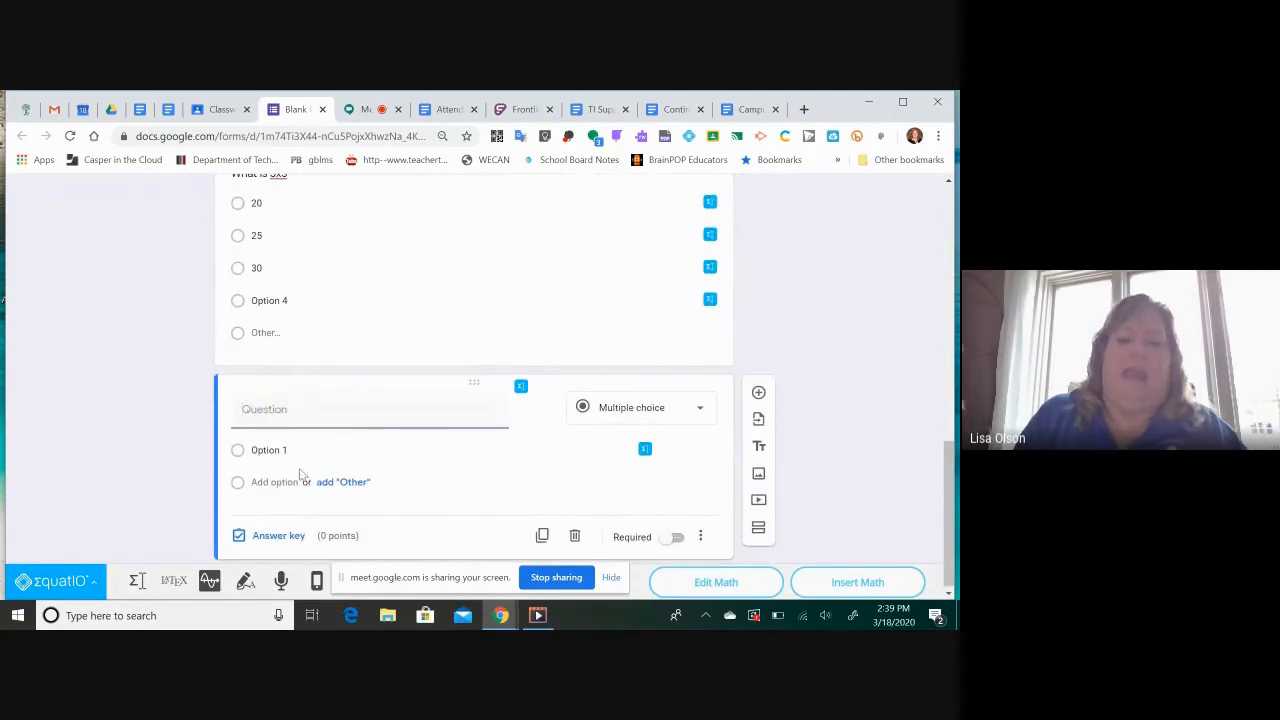
type("Wh")
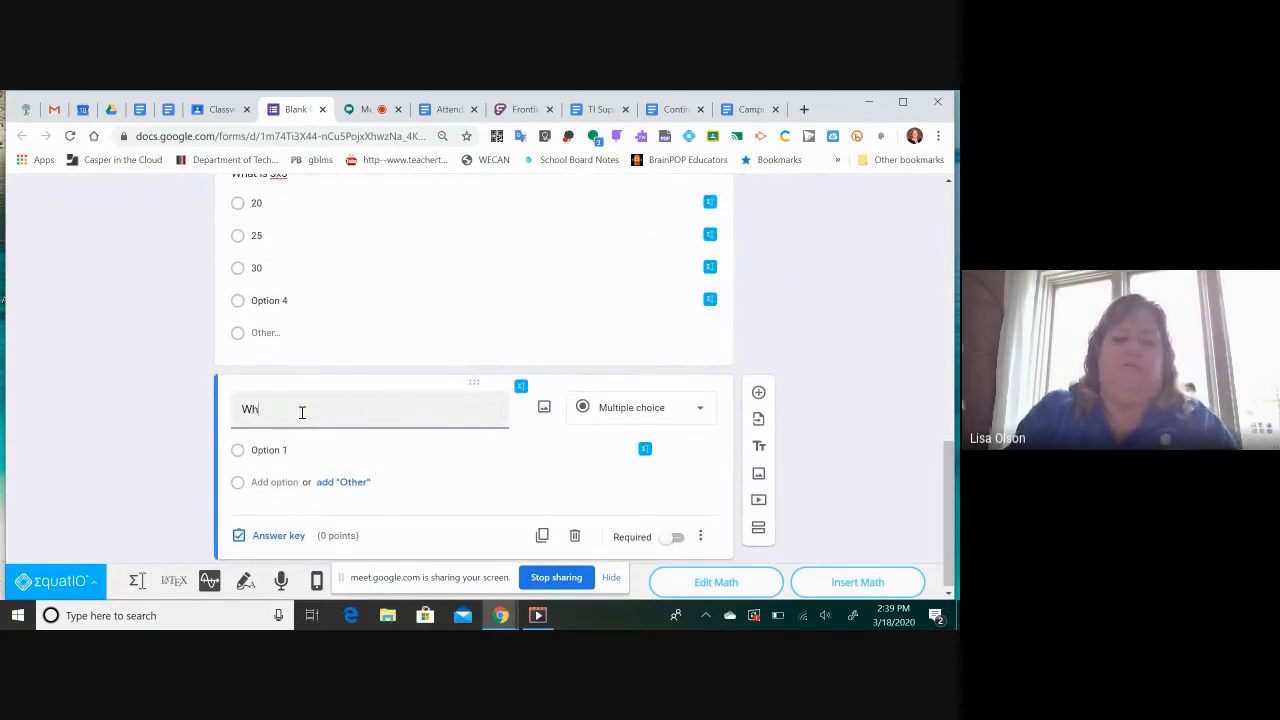
type("at is 8")
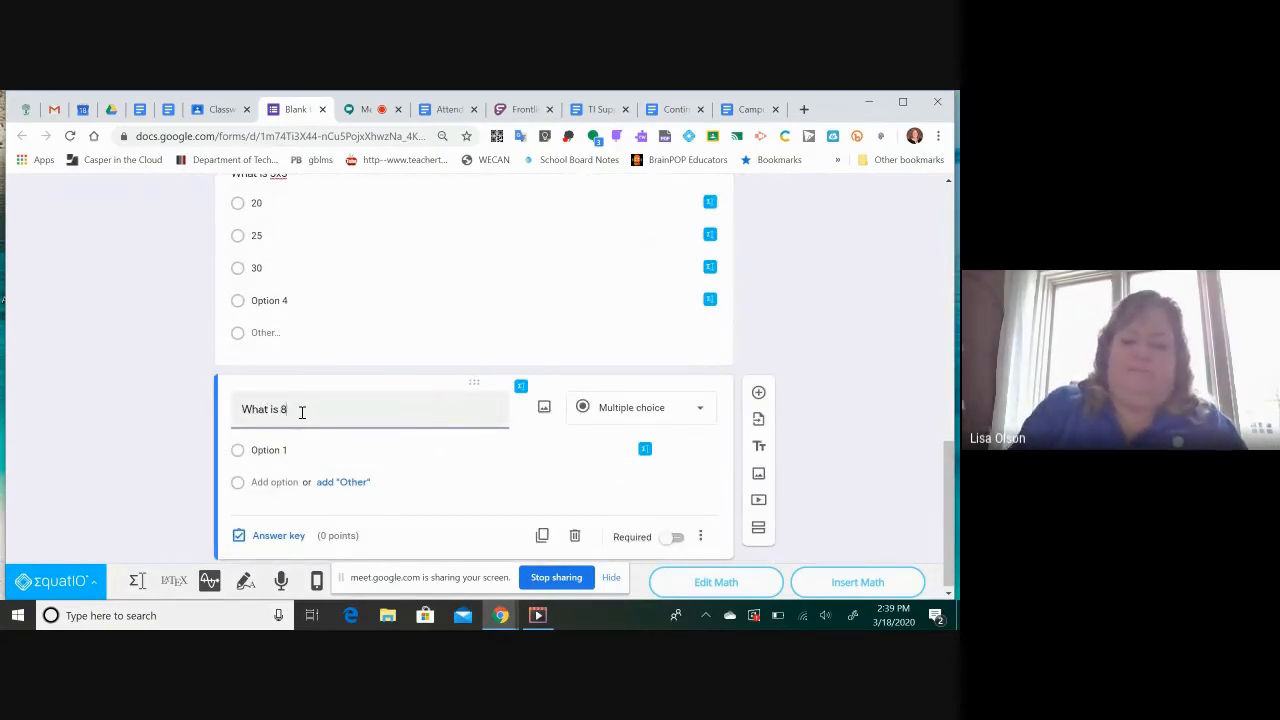
type("x7")
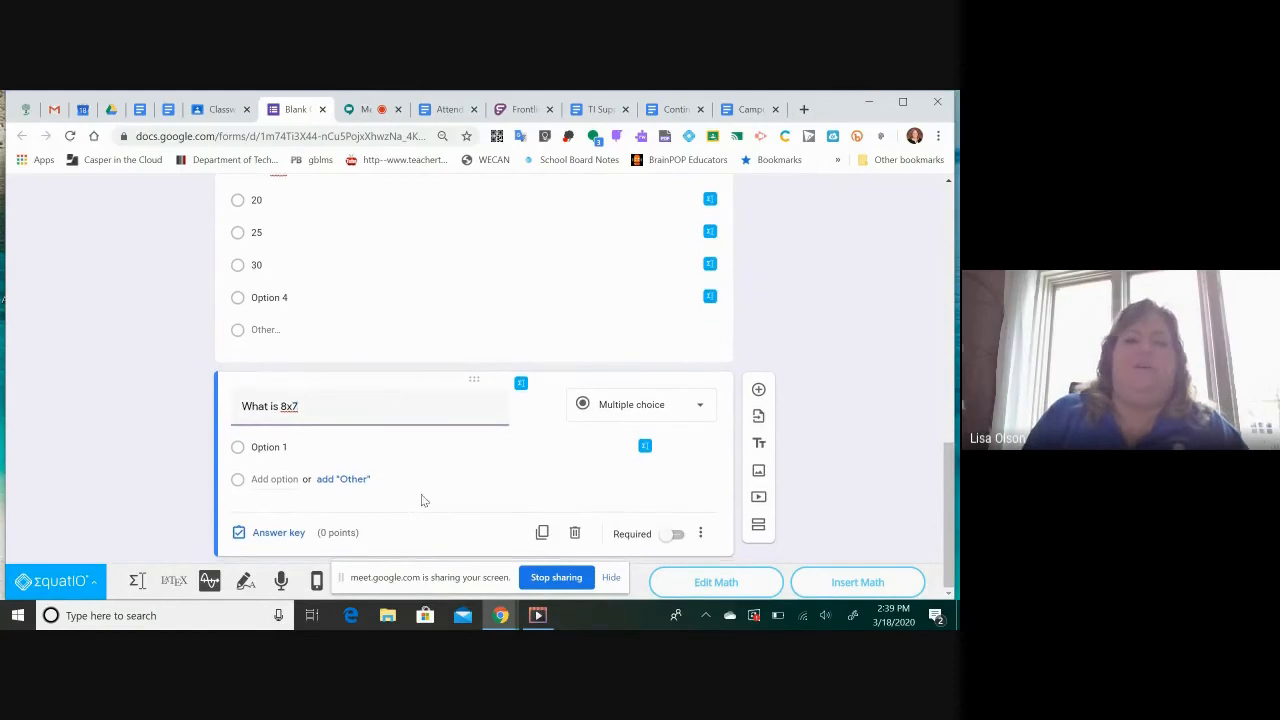
Give the 8x7 question the answer options 48 and 56, plus a third option with its default text
scroll(412, 352, "up", 3)
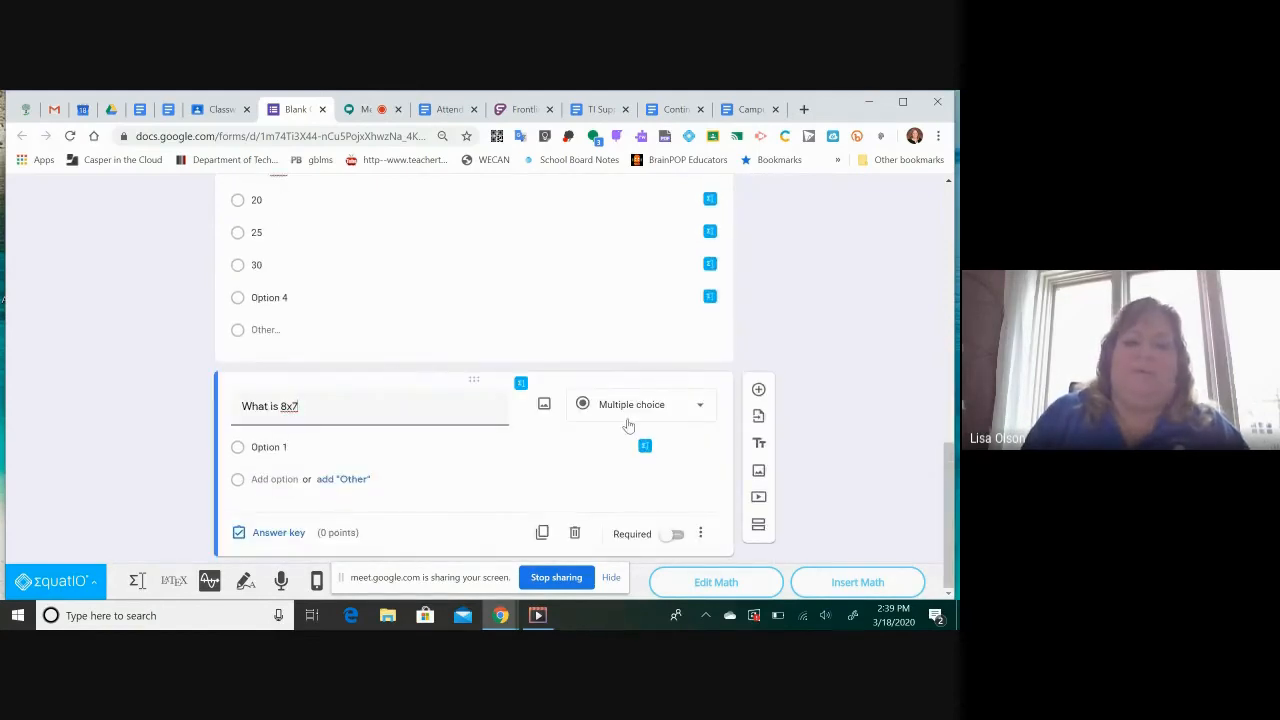
left_click(280, 450)
type("48")
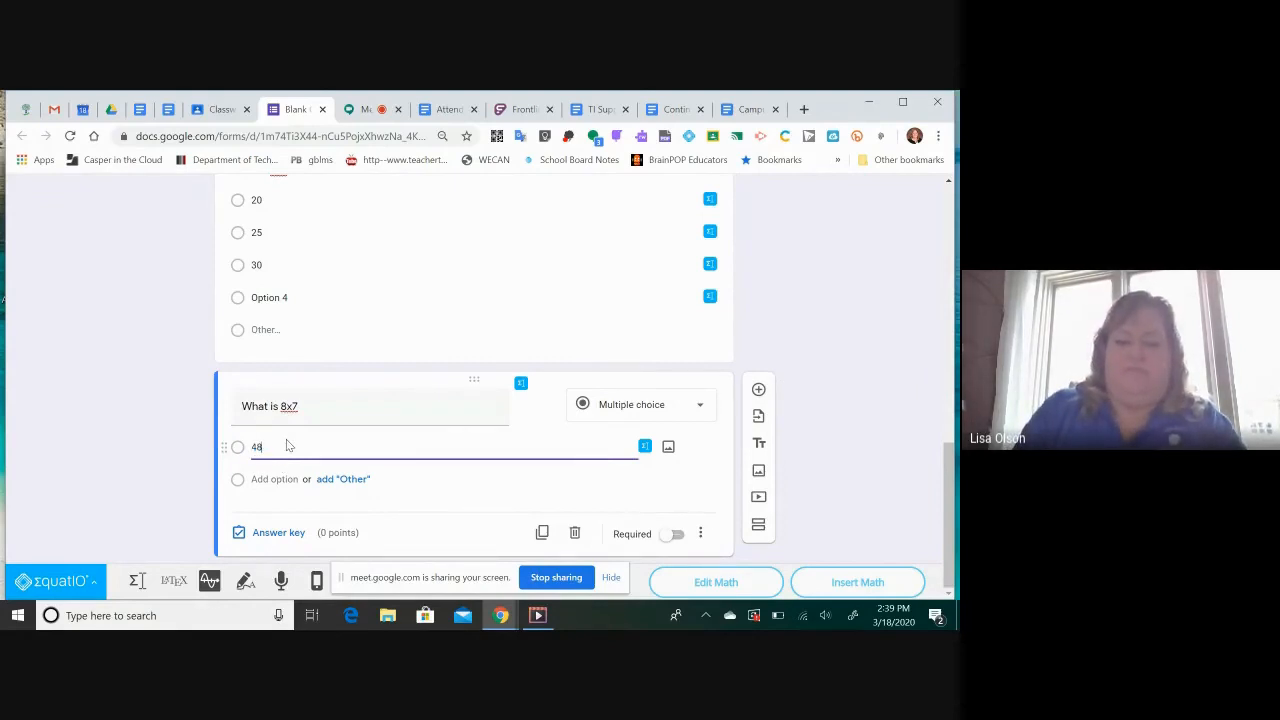
key("Return")
type("56")
key("Return")
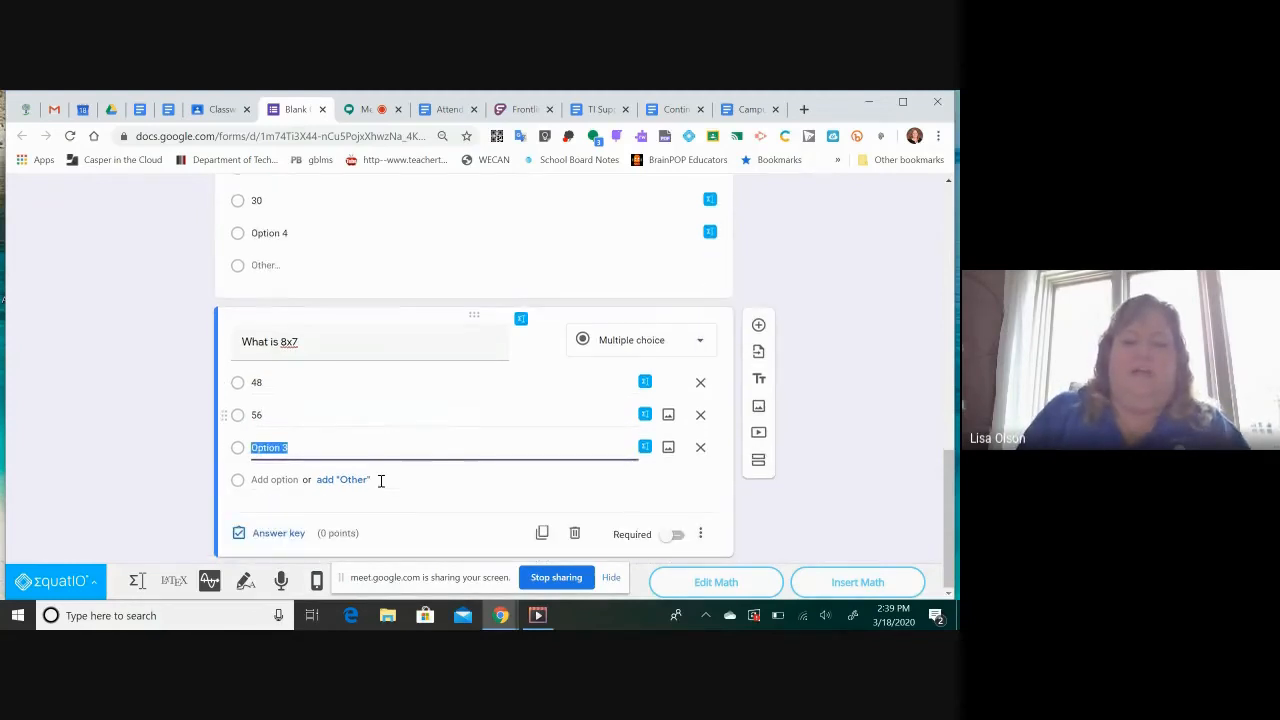
Add a multiple-choice question below the 8x7 question with the text "Which Class Period are you in?"
left_click(759, 327)
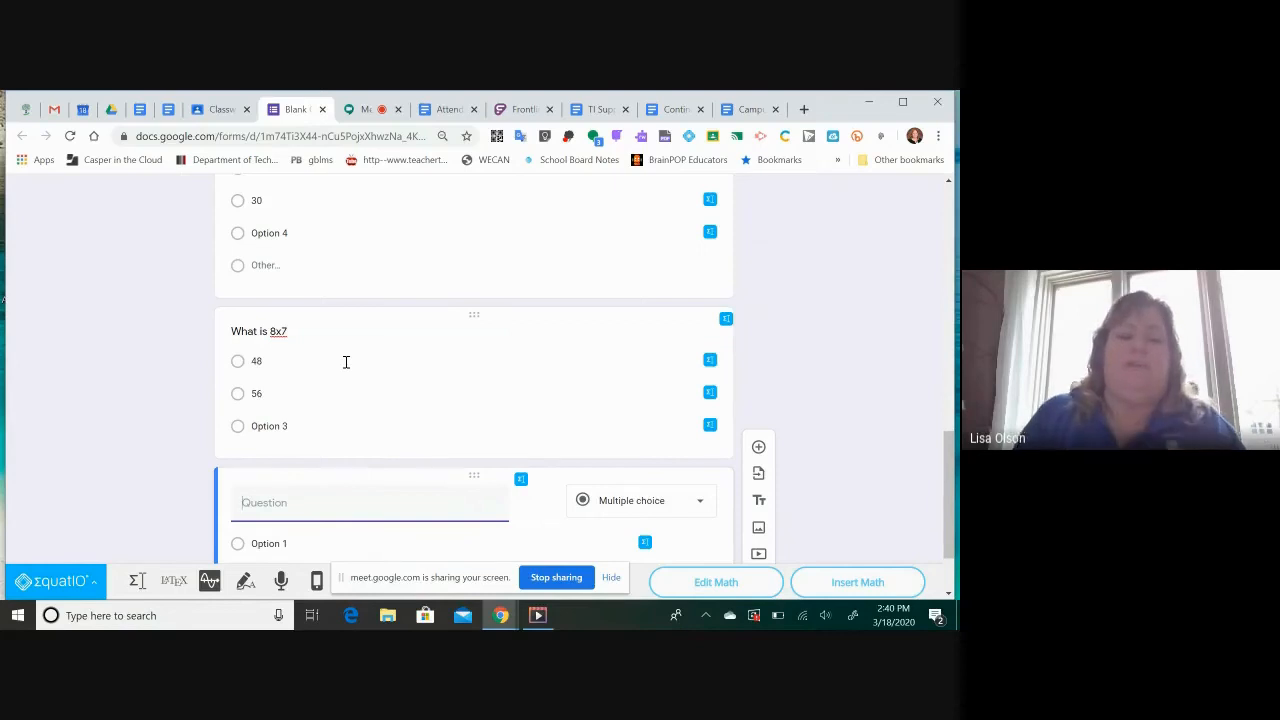
scroll(449, 280, "up", 8)
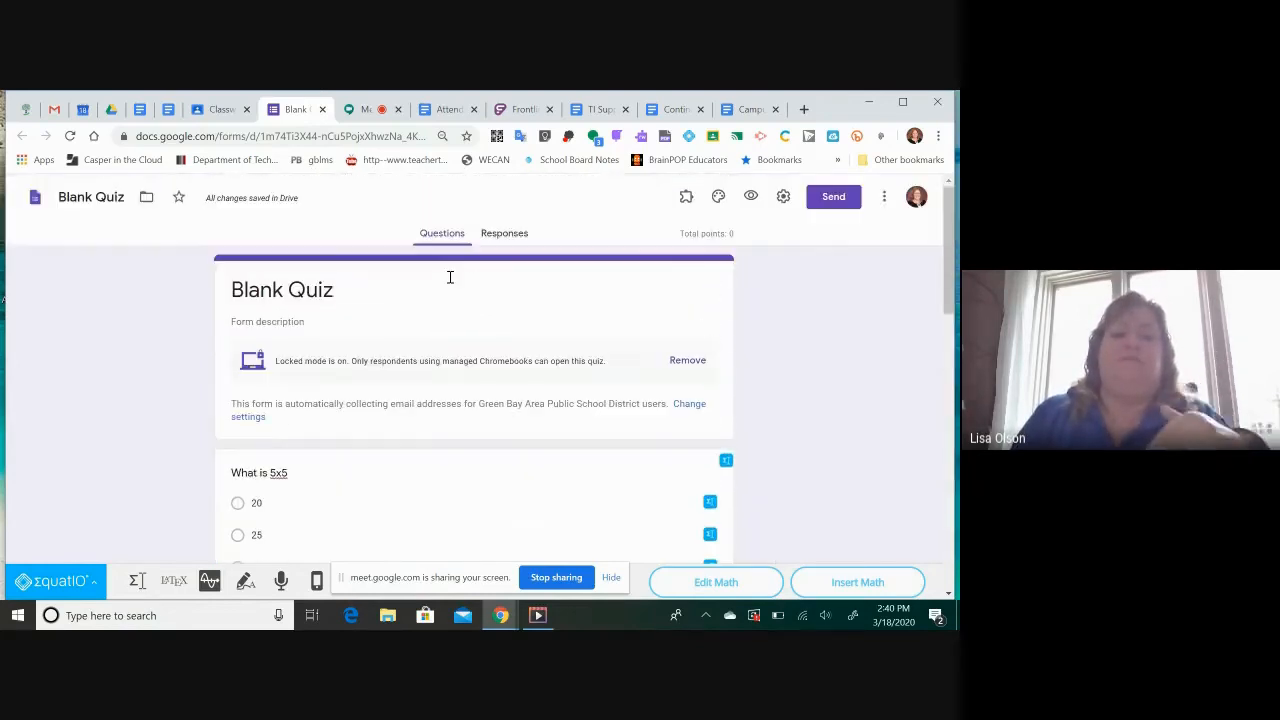
scroll(450, 277, "down", 2)
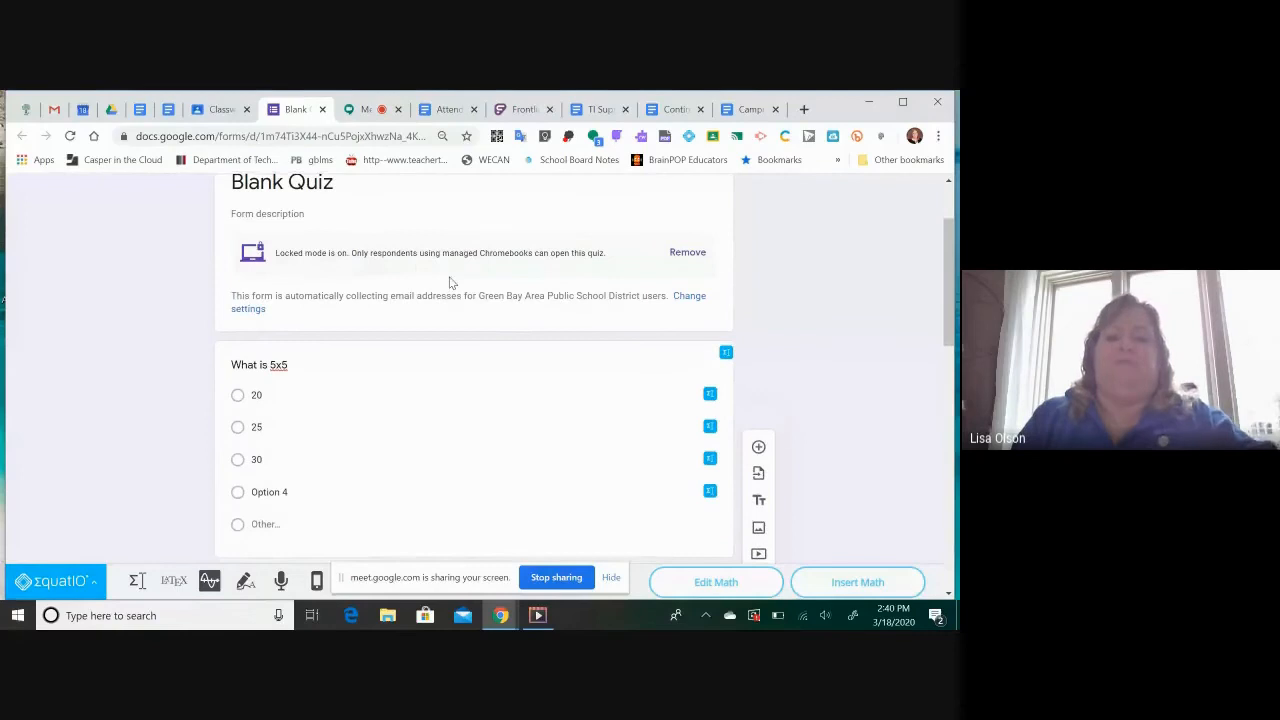
scroll(450, 283, "down", 5)
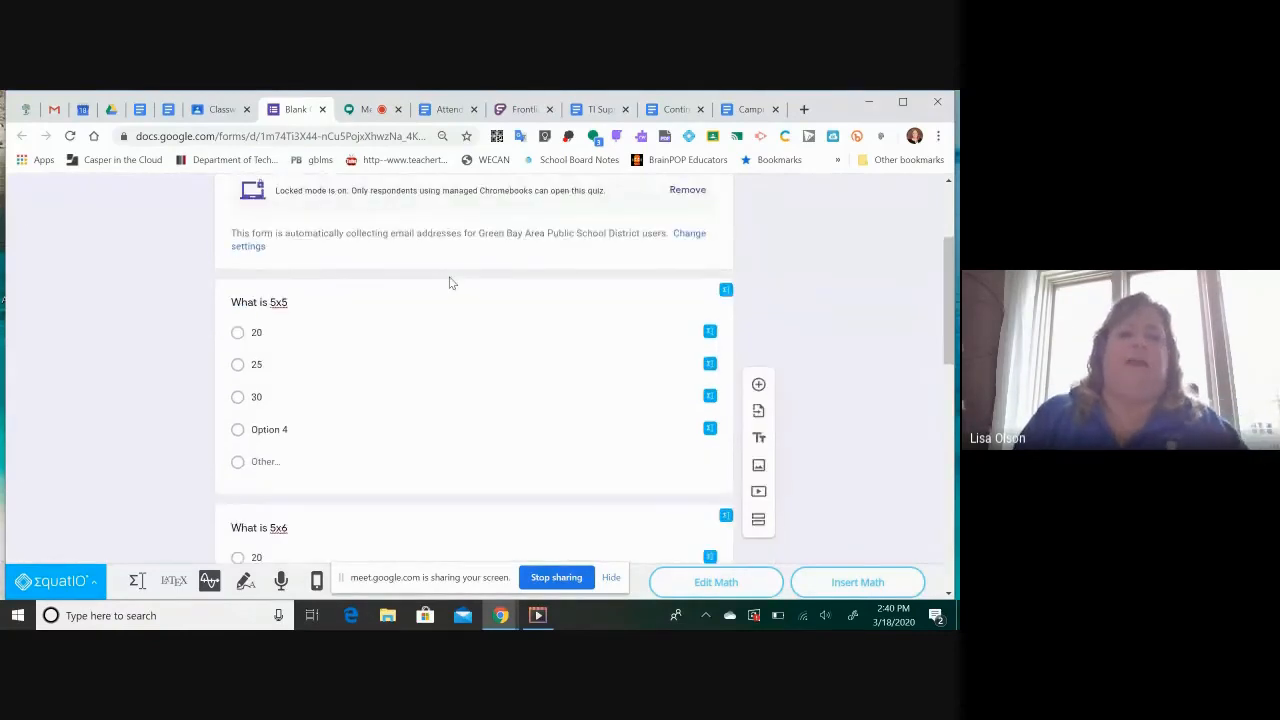
left_click(307, 408)
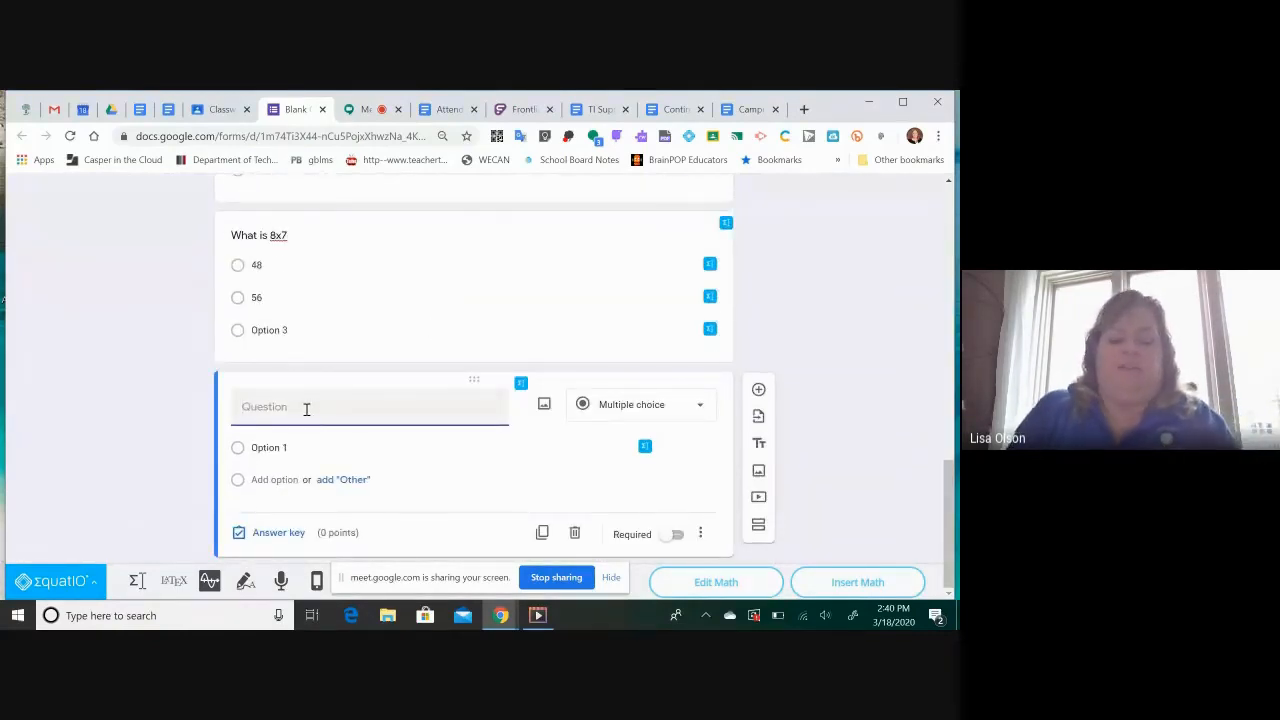
type("Whichh")
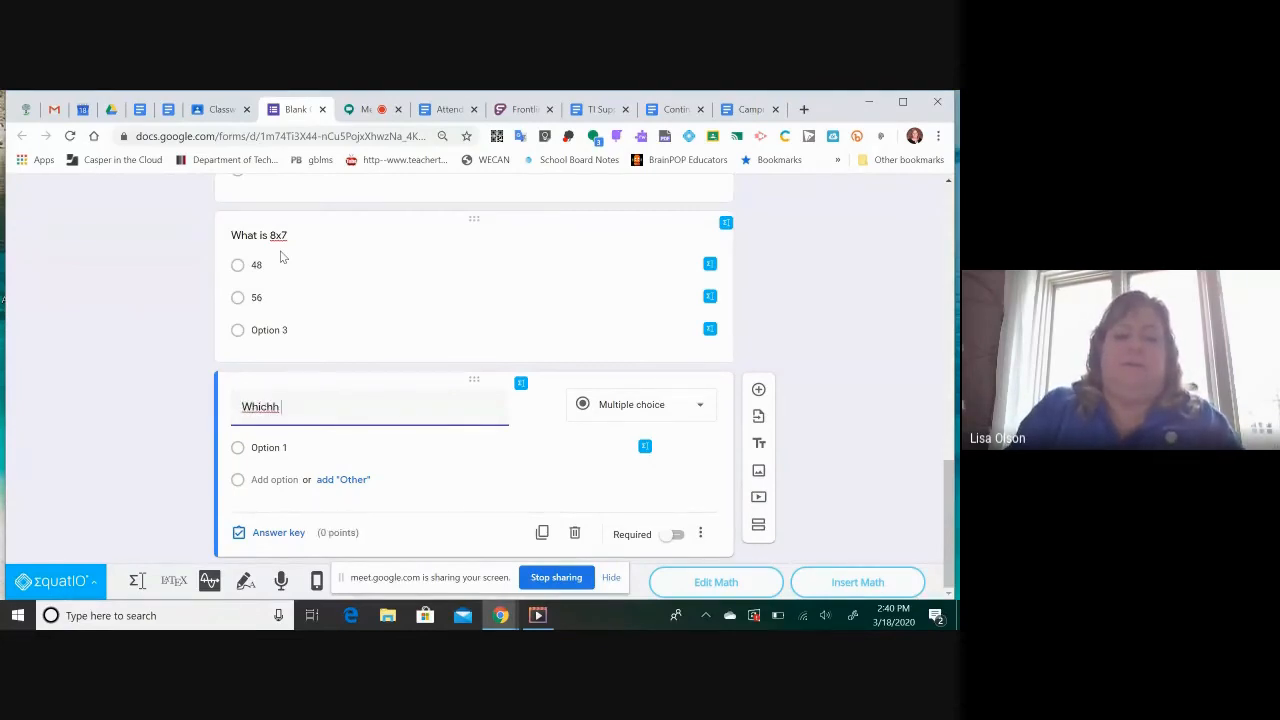
key("BackSpace")
key("BackSpace")
type("Class Period are")
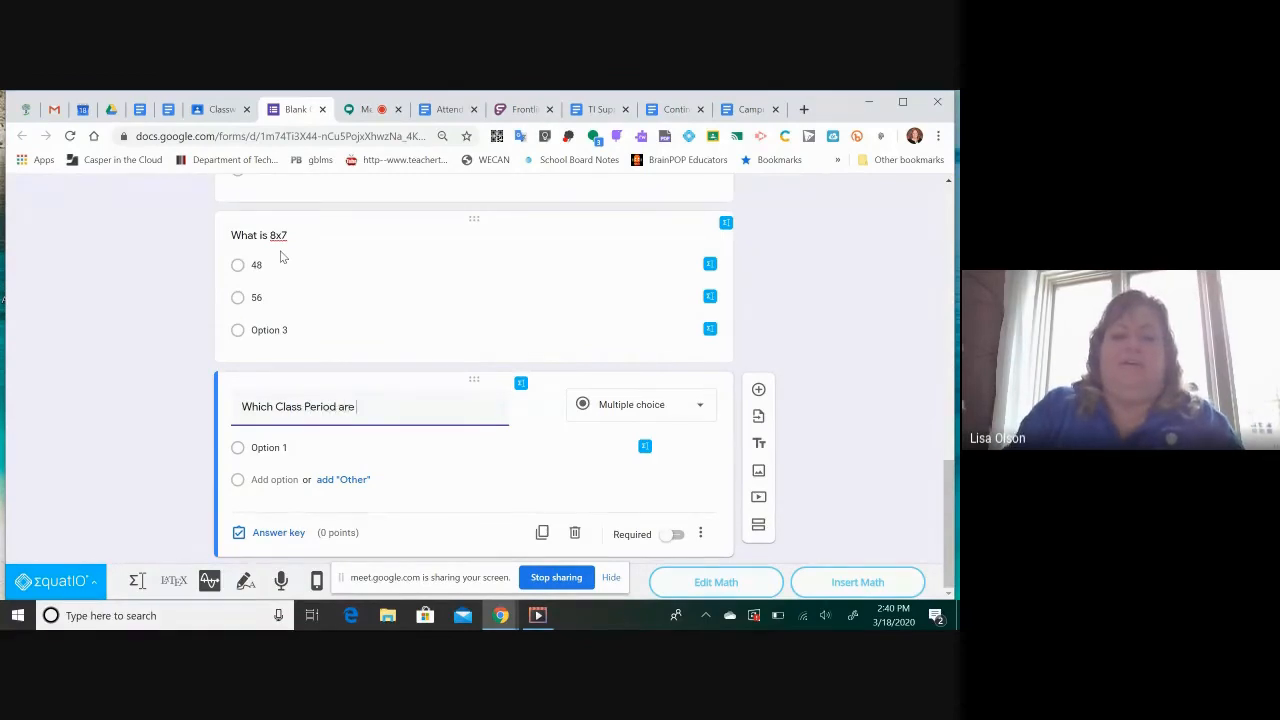
type(" you in?")
Give the class period question the answer options Period 1, Period 3 and Period 5
left_click(270, 447)
type("Period 1")
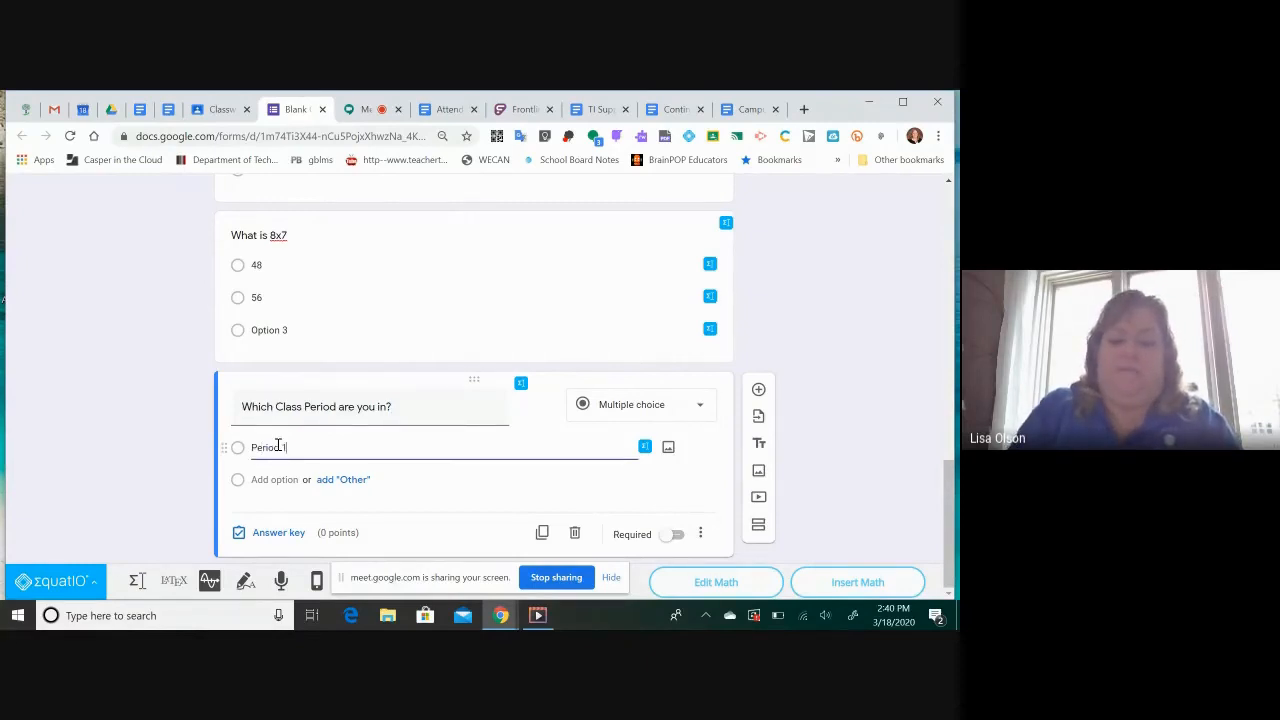
key("Return")
type("Period")
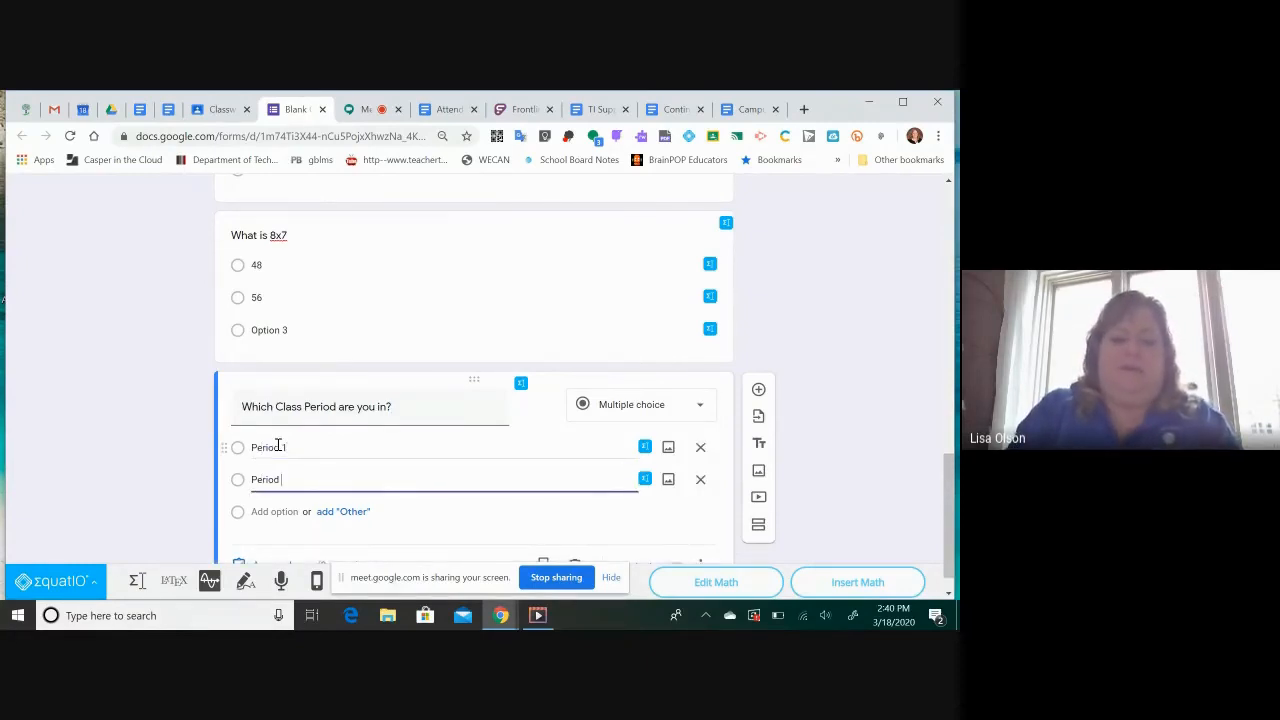
key("Return")
type("Period 5")
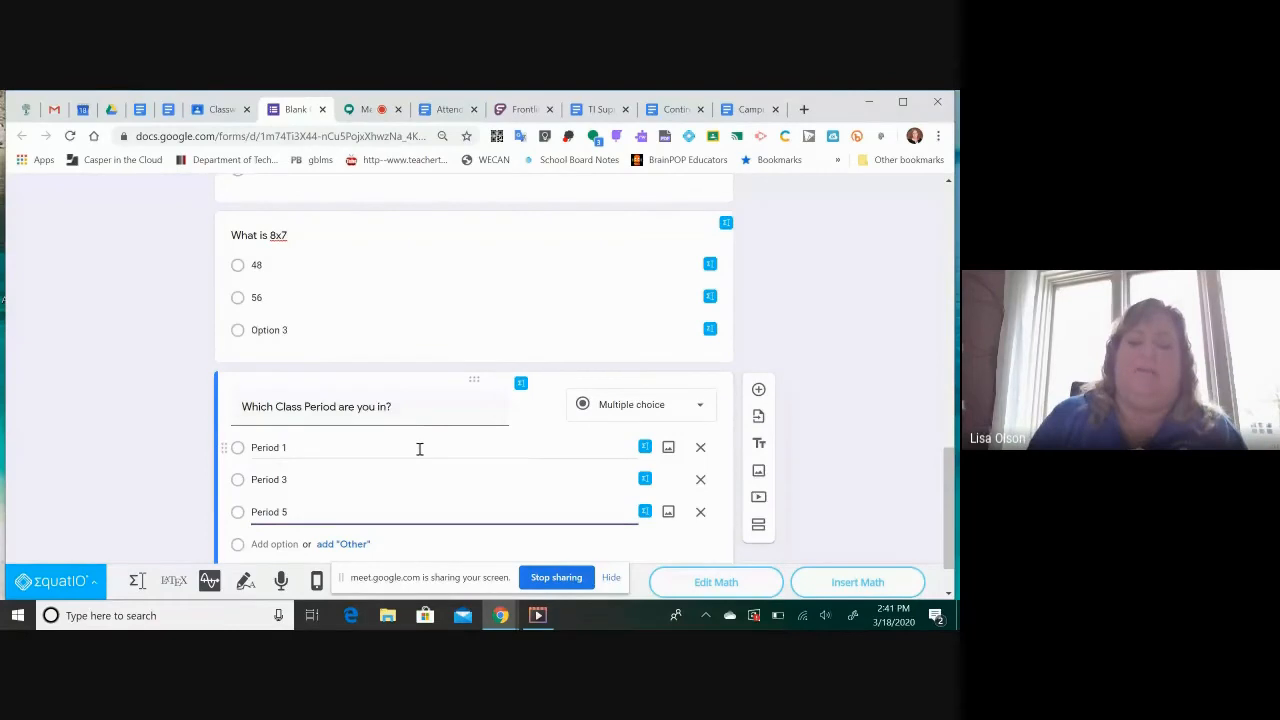
Review the quiz's general settings for email collection and sign-in requirements, and close them without saving
scroll(420, 449, "down", 1)
scroll(420, 449, "up", 10)
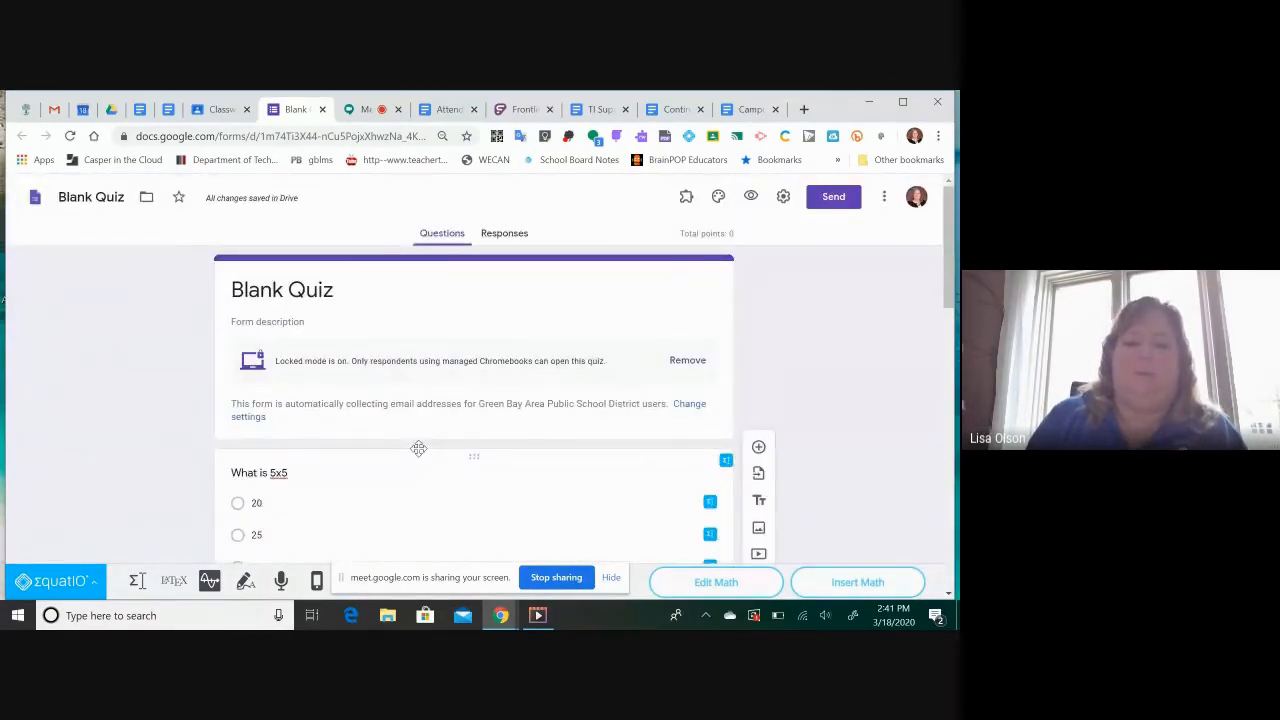
scroll(418, 449, "down", 1)
scroll(418, 449, "up", 1)
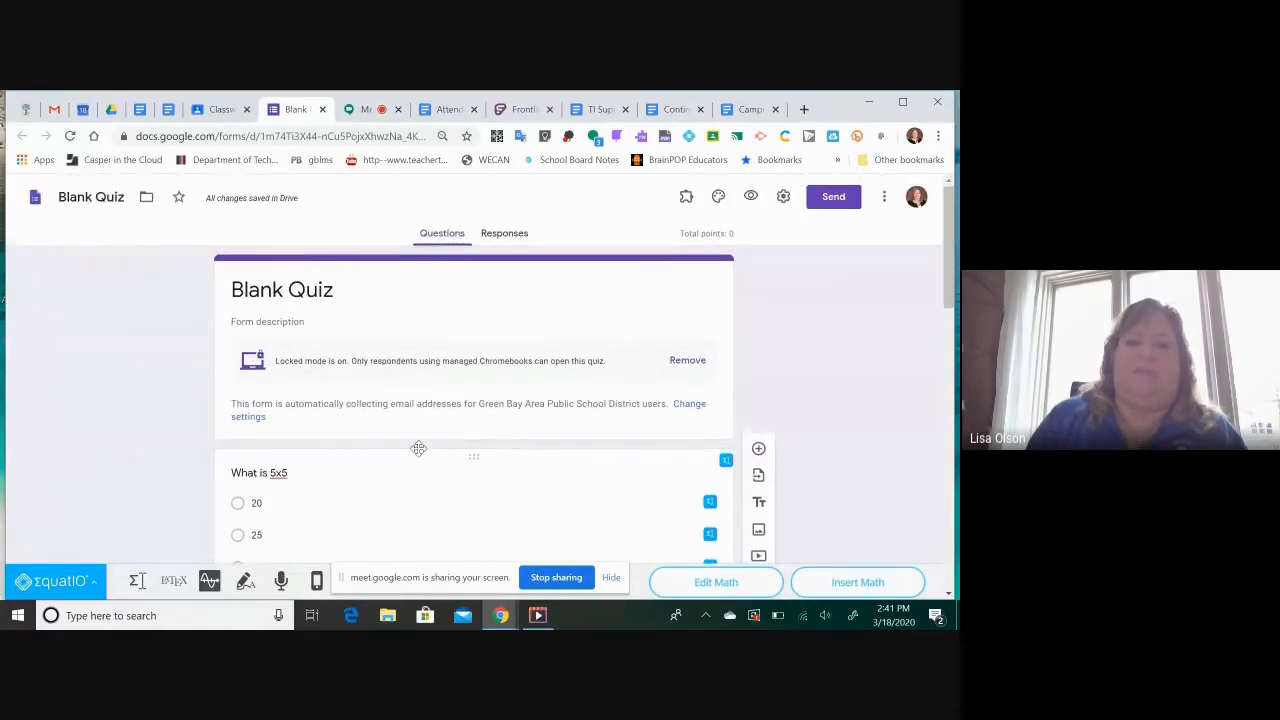
left_click(785, 198)
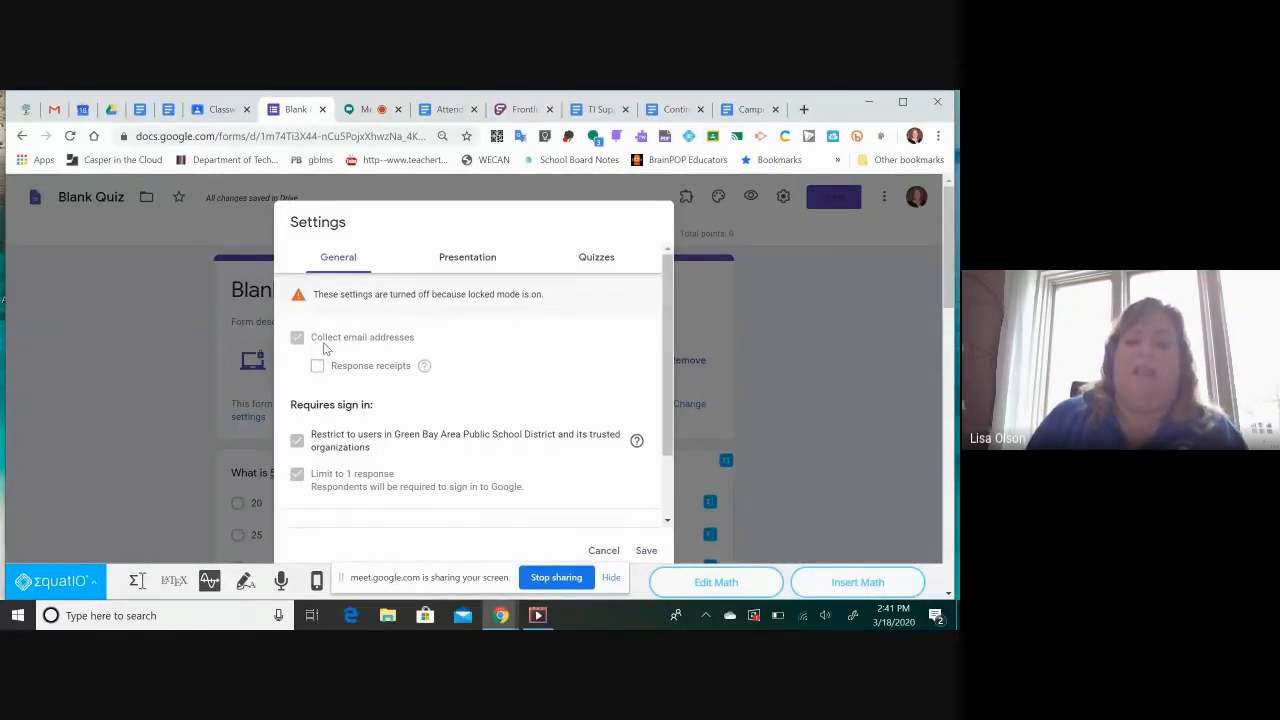
left_click(603, 550)
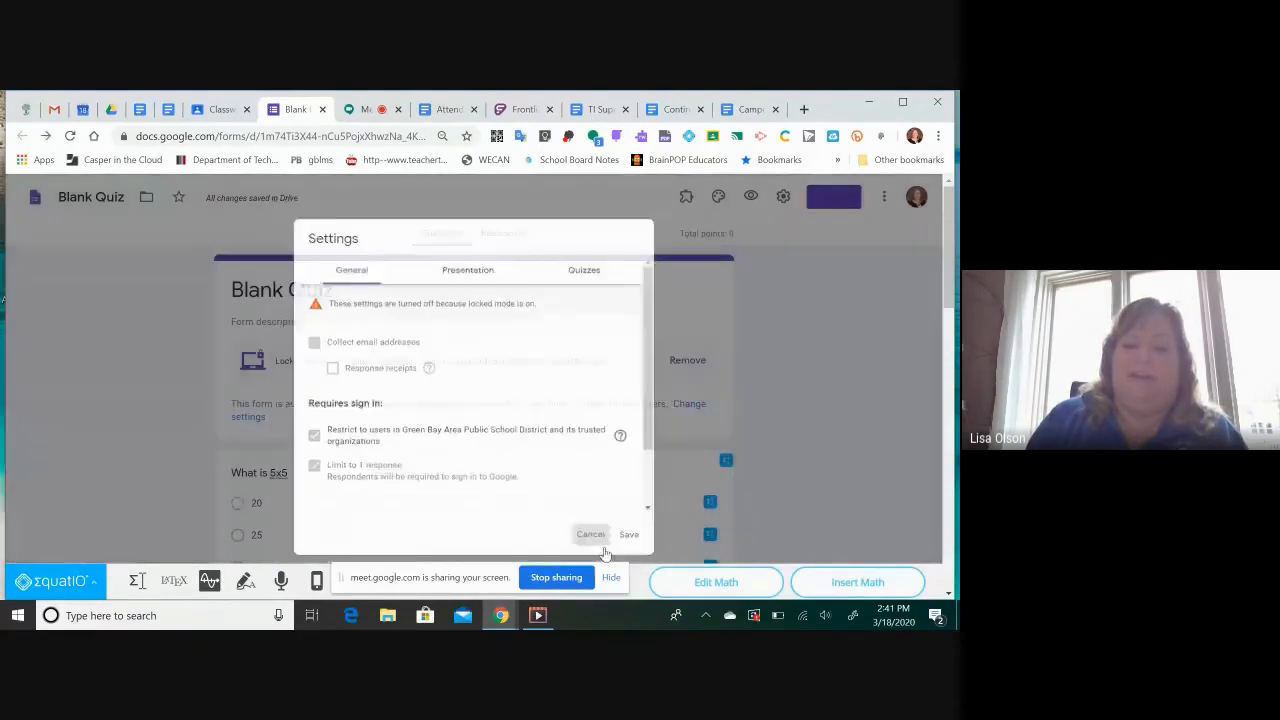
Add a short-answer question "Last Name" below the class period question and duplicate it as "First Name"
scroll(529, 449, "down", 5)
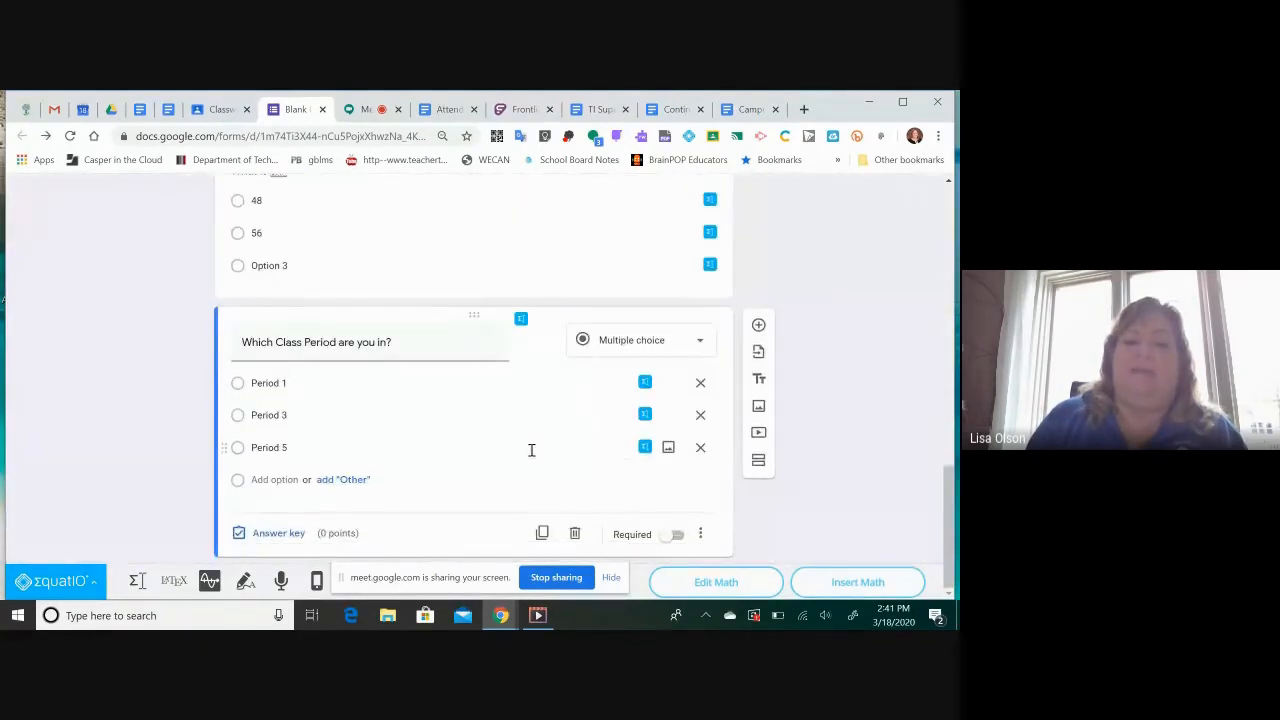
left_click(759, 326)
type("Last Name")
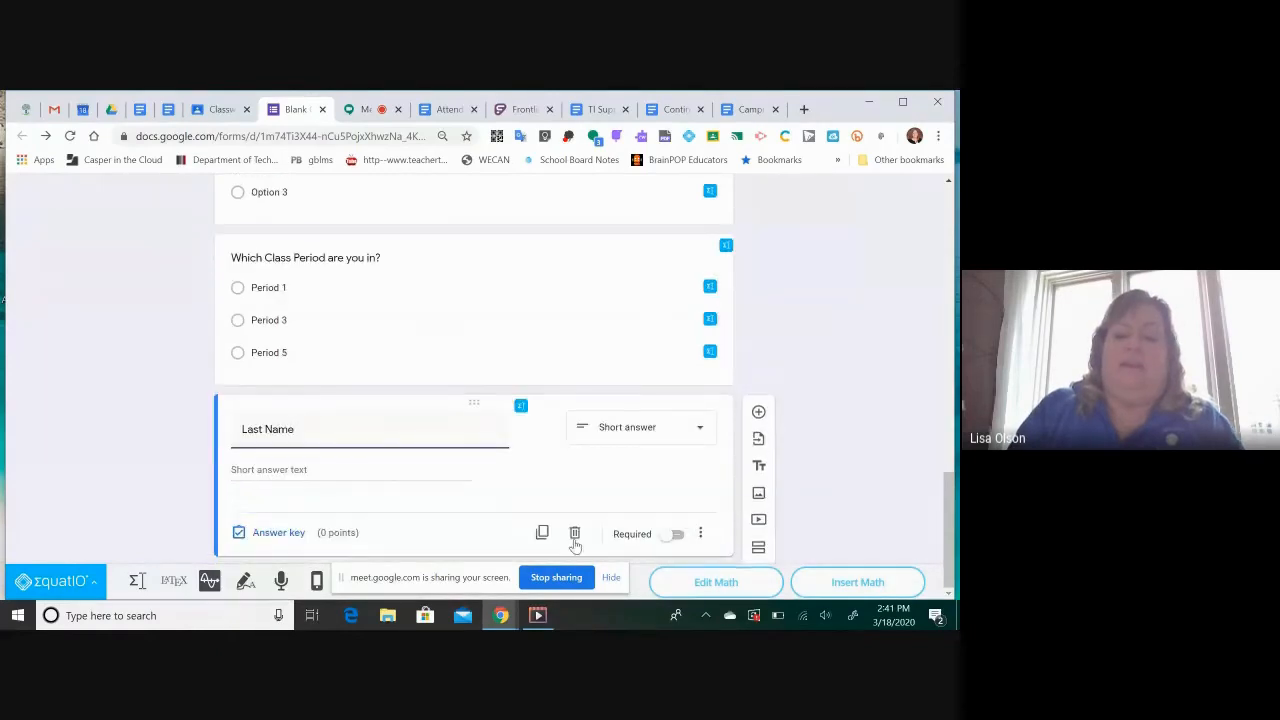
left_click(542, 532)
type("First Name")
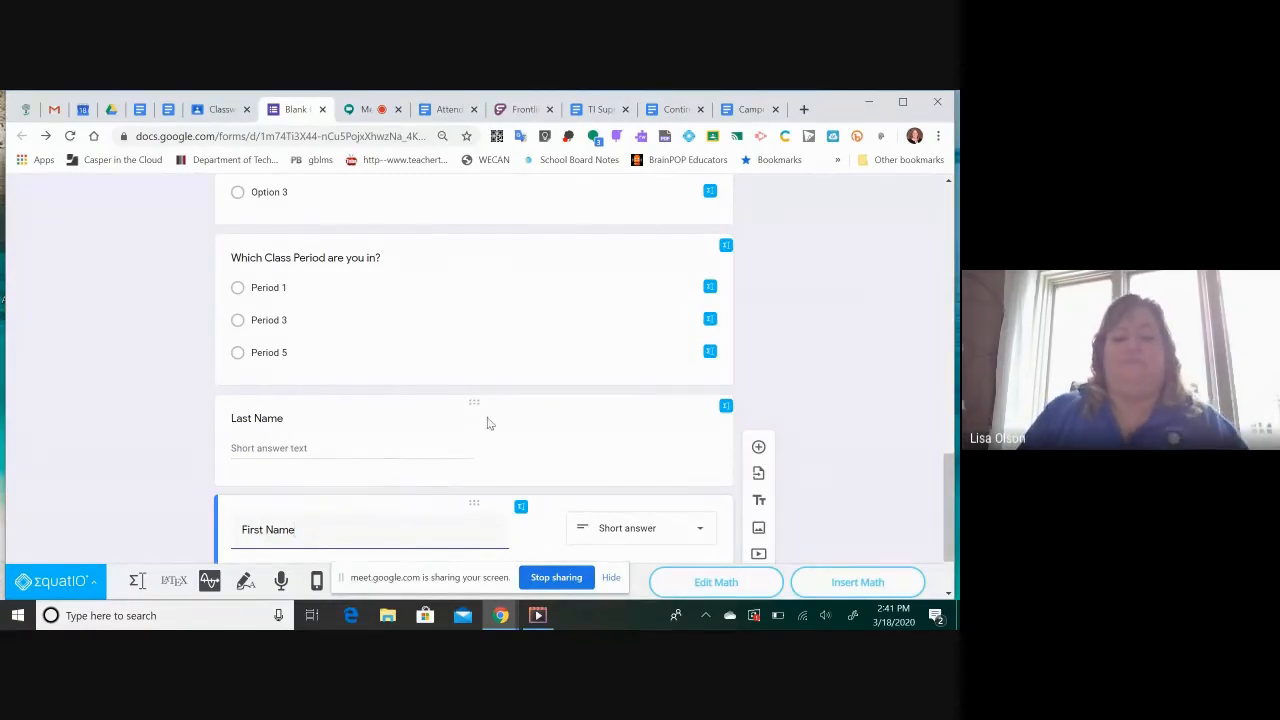
Reorder the questions so that Last Name comes first in the quiz, directly above the 5x5 question
scroll(445, 416, "up", 10)
scroll(445, 414, "down", 9)
scroll(445, 412, "down", 2)
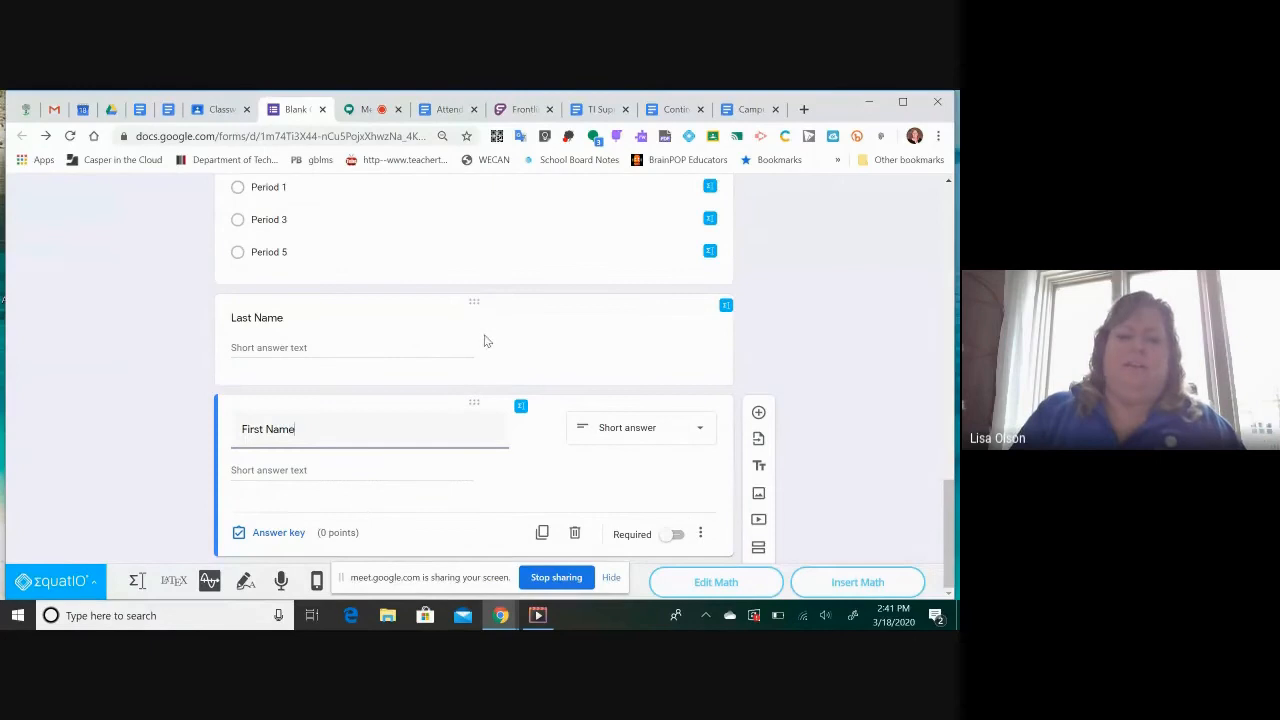
left_click_drag(477, 306, 463, 205)
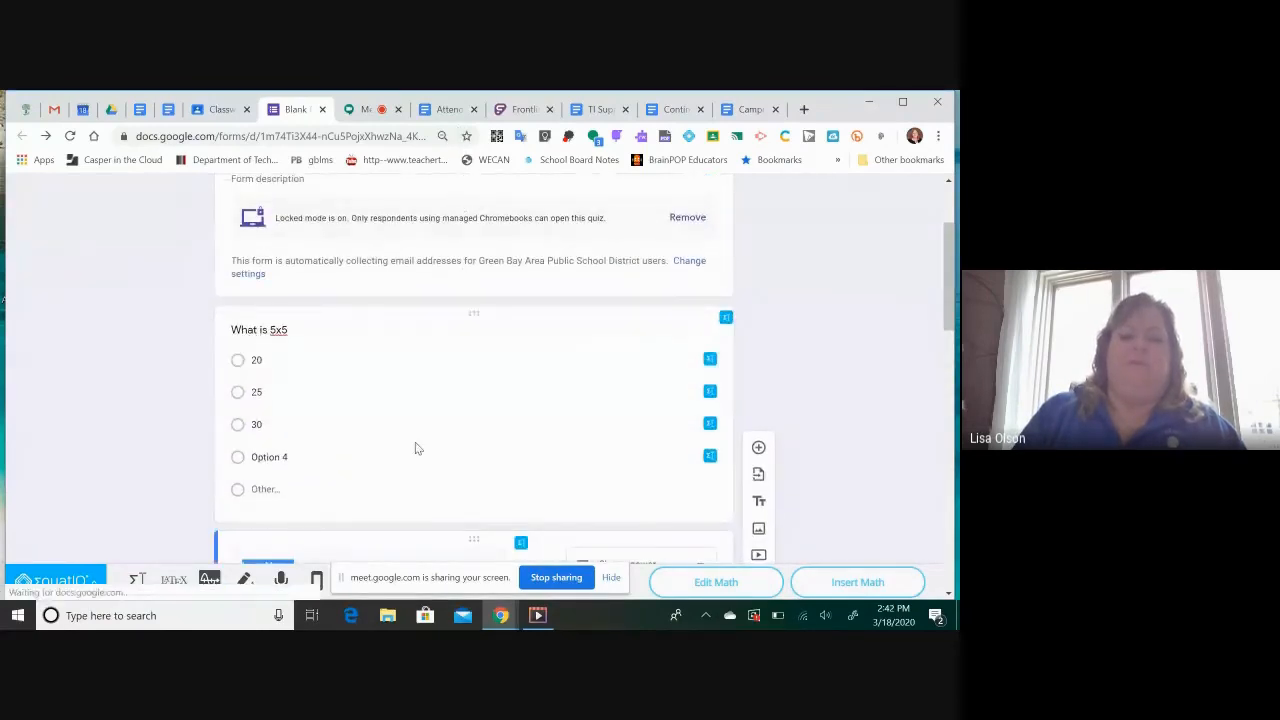
scroll(417, 447, "down", 2)
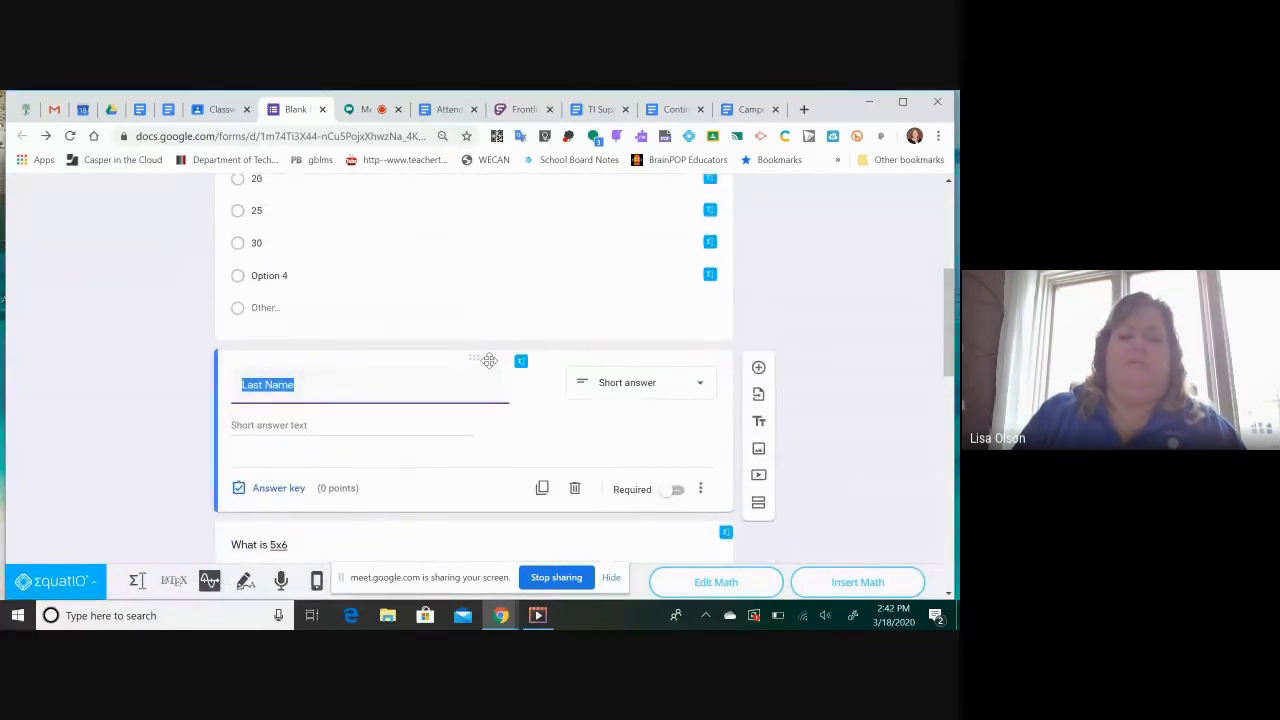
left_click_drag(475, 357, 466, 136)
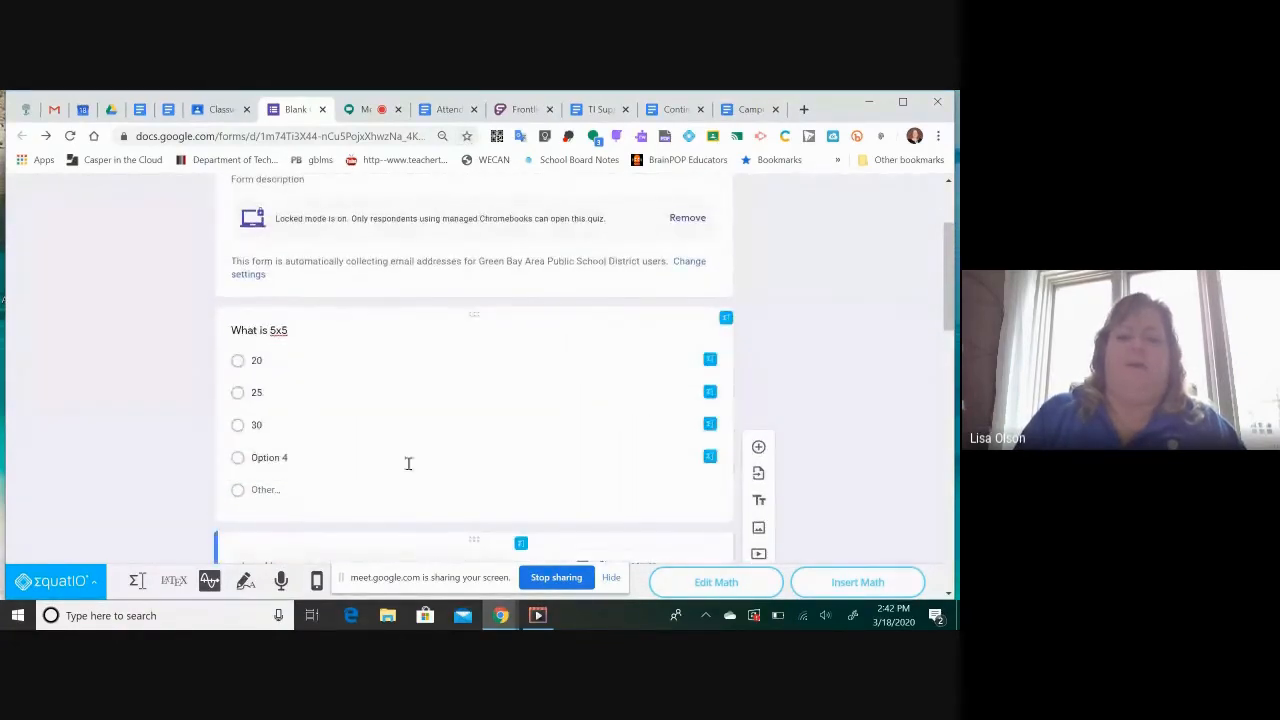
scroll(420, 440, "down", 2)
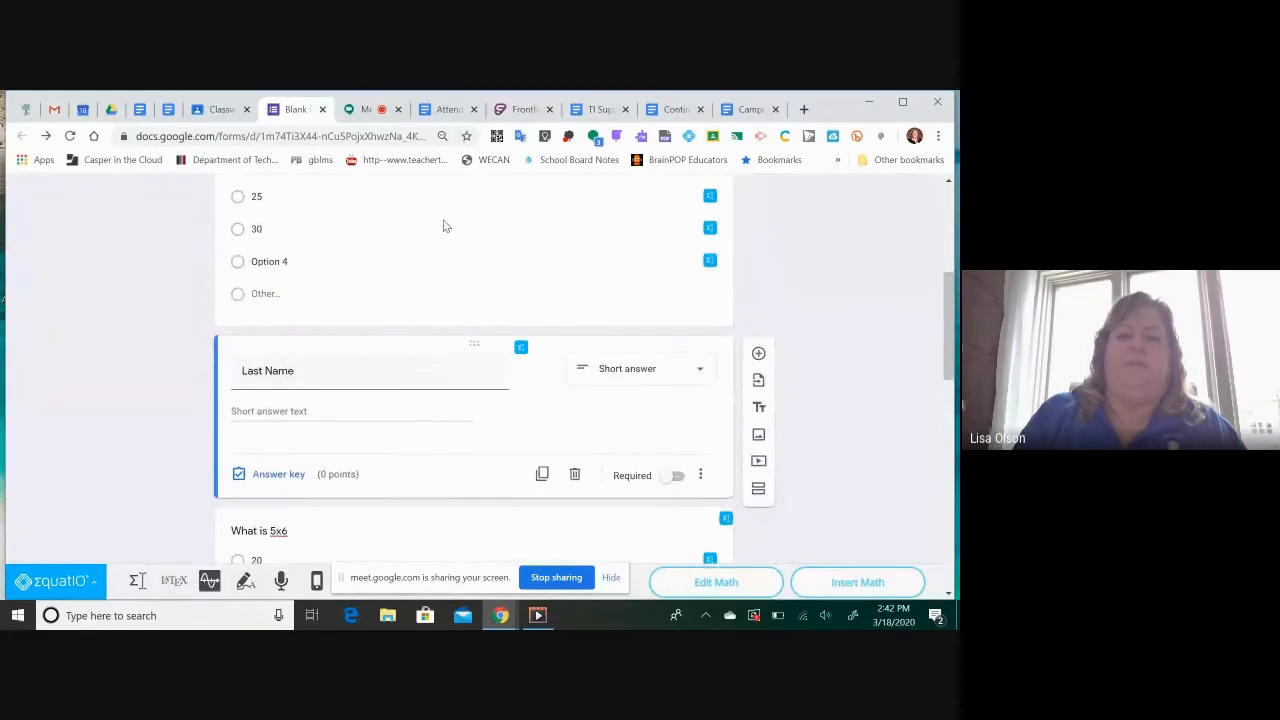
scroll(445, 226, "up", 1)
left_click_drag(474, 178, 490, 371)
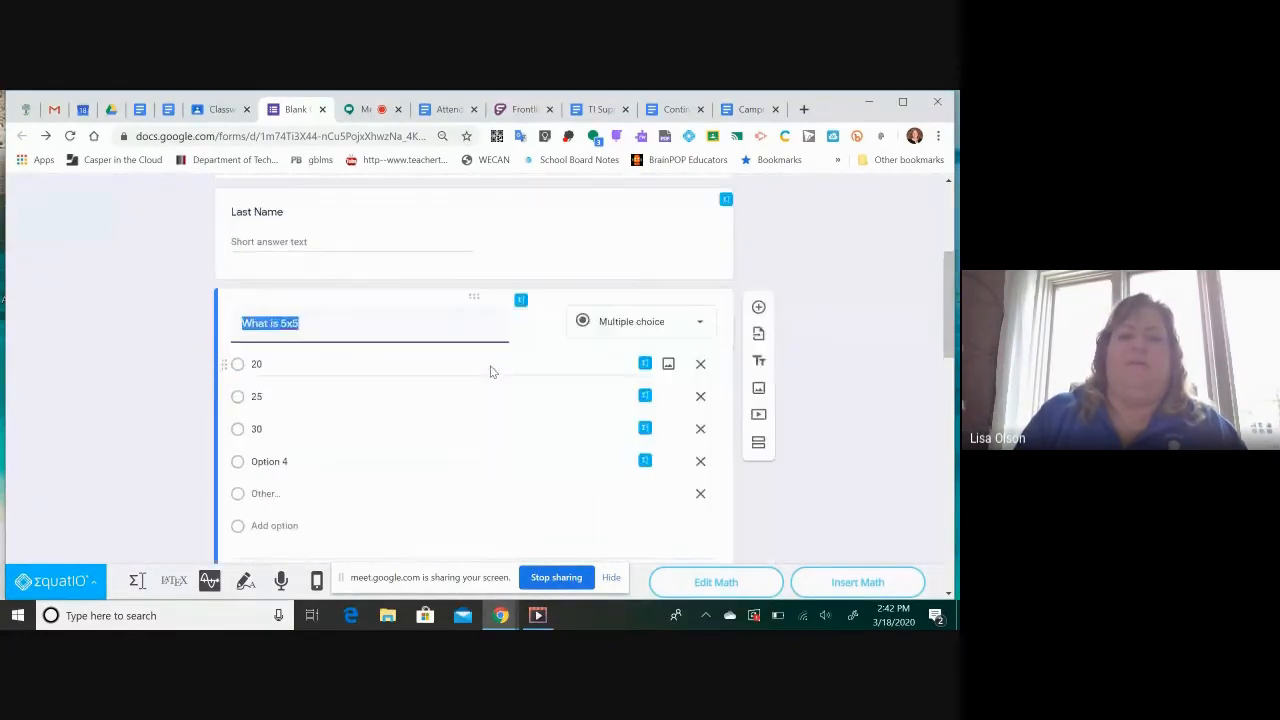
Move the First Name question from the end of the quiz to directly below Last Name
scroll(490, 372, "down", 5)
scroll(490, 371, "down", 5)
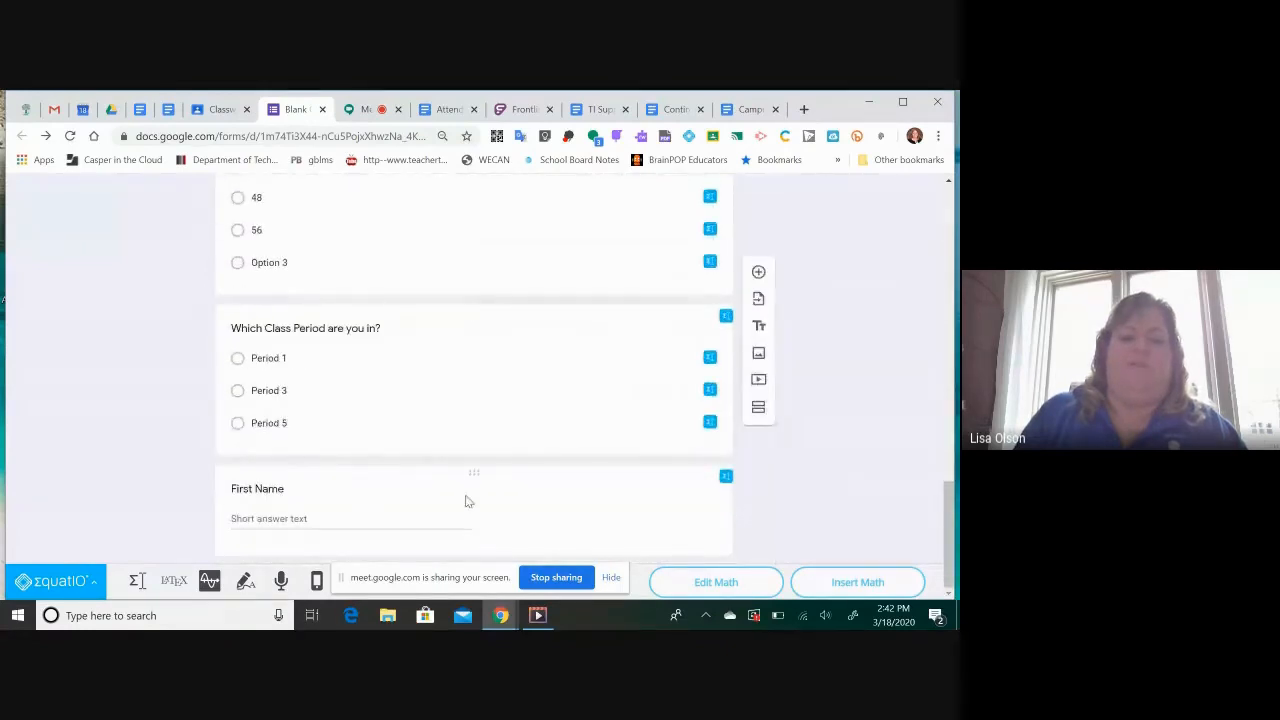
left_click_drag(473, 473, 434, 386)
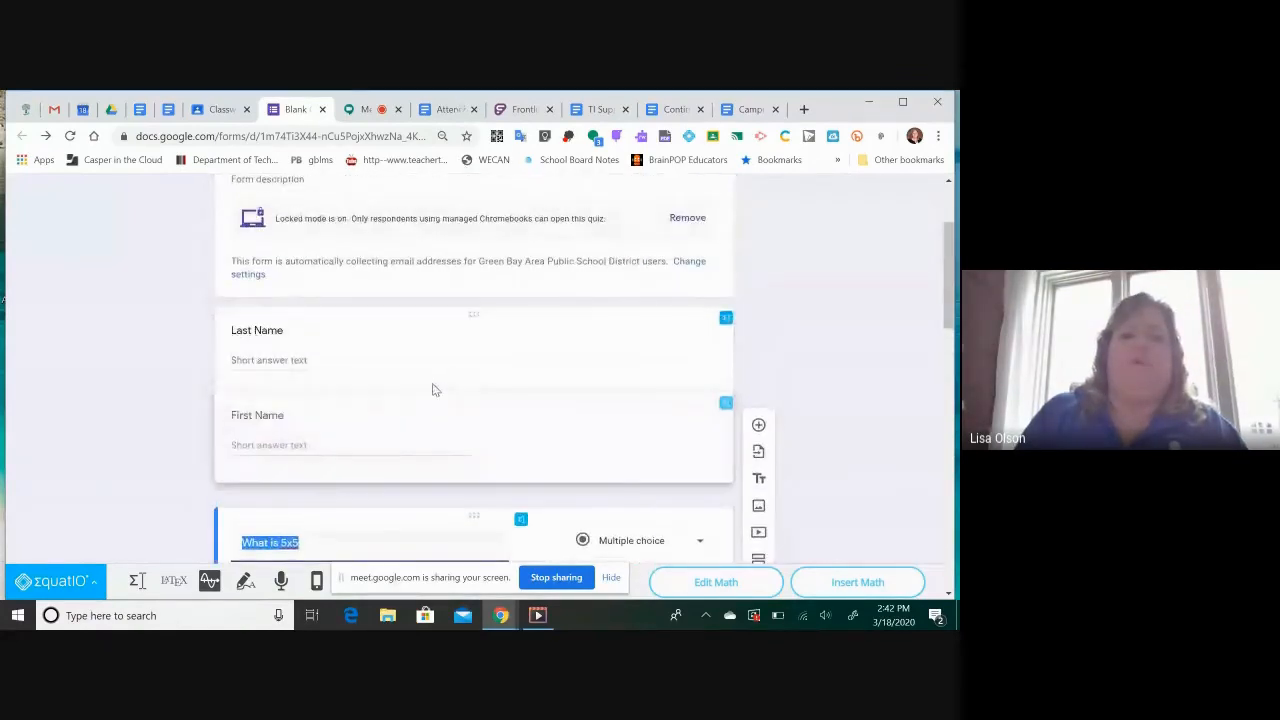
scroll(433, 384, "down", 10)
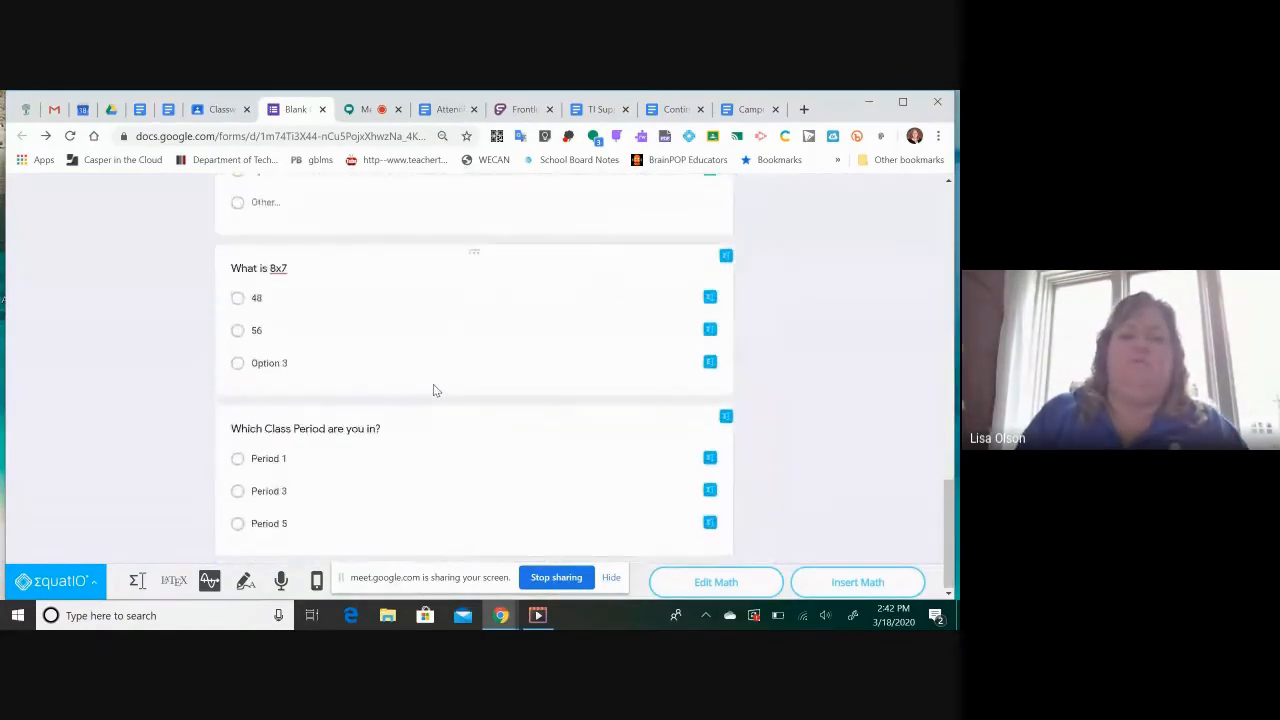
Move the question "Which Class Period are you in?" from the end of the quiz to directly below First Name
left_click_drag(472, 412, 437, 506)
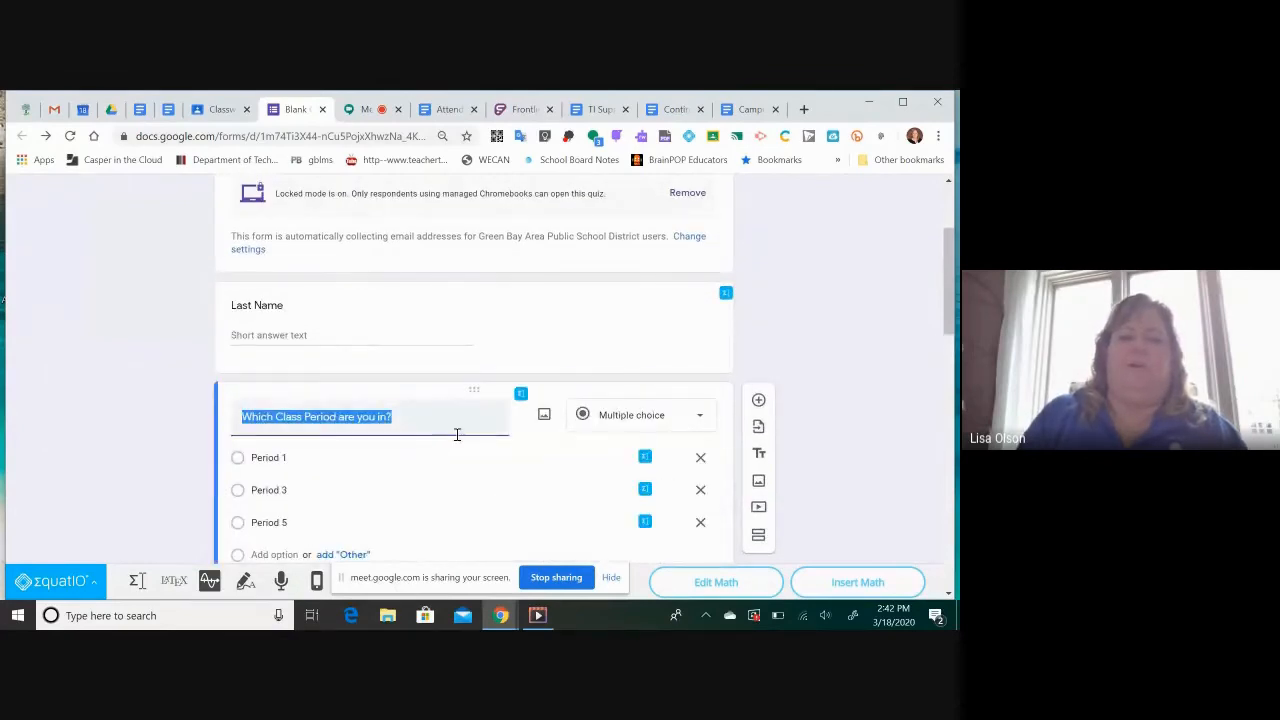
scroll(460, 454, "down", 2)
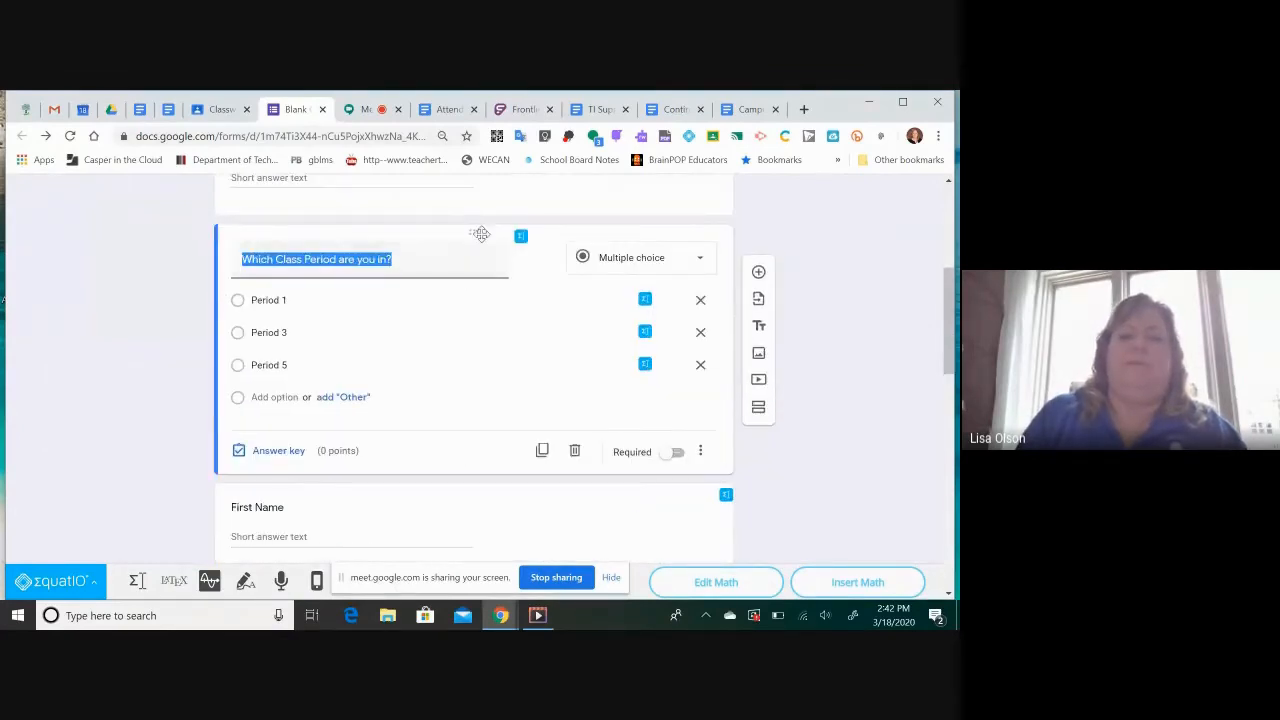
left_click_drag(478, 236, 483, 466)
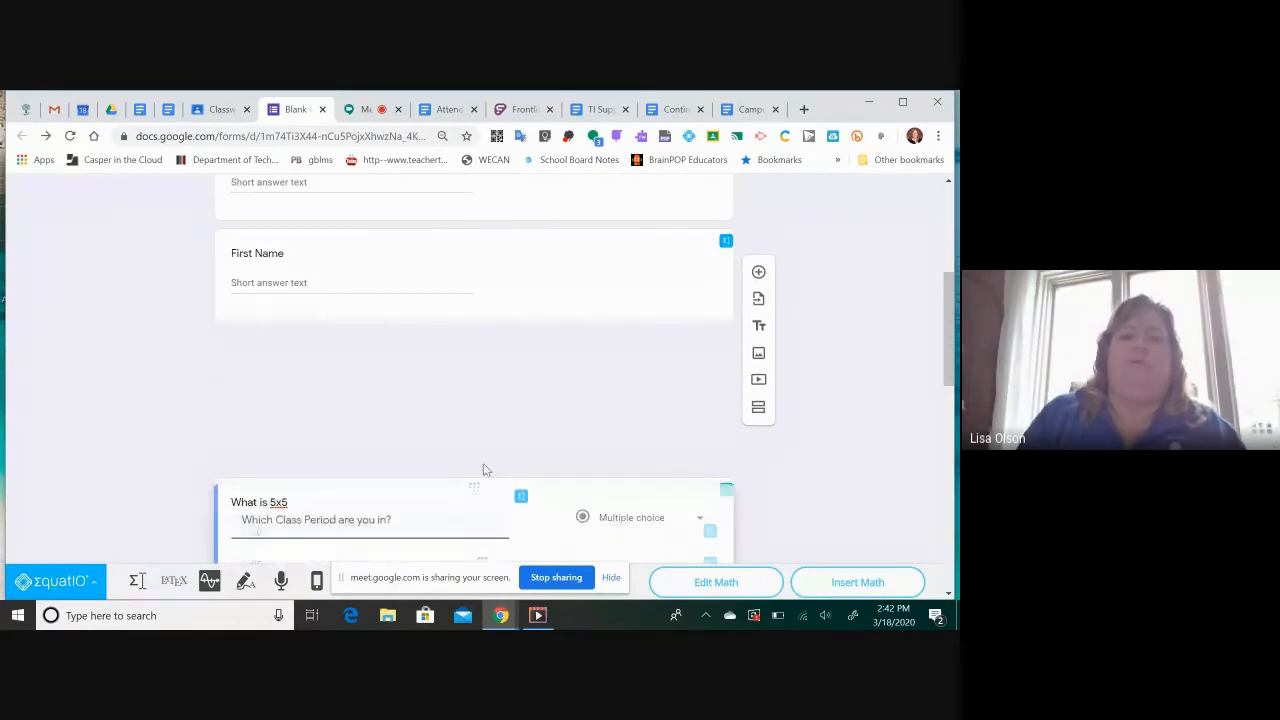
left_click(830, 315)
Look through the whole quiz to check the order of the name, class period and multiplication questions
scroll(829, 316, "up", 5)
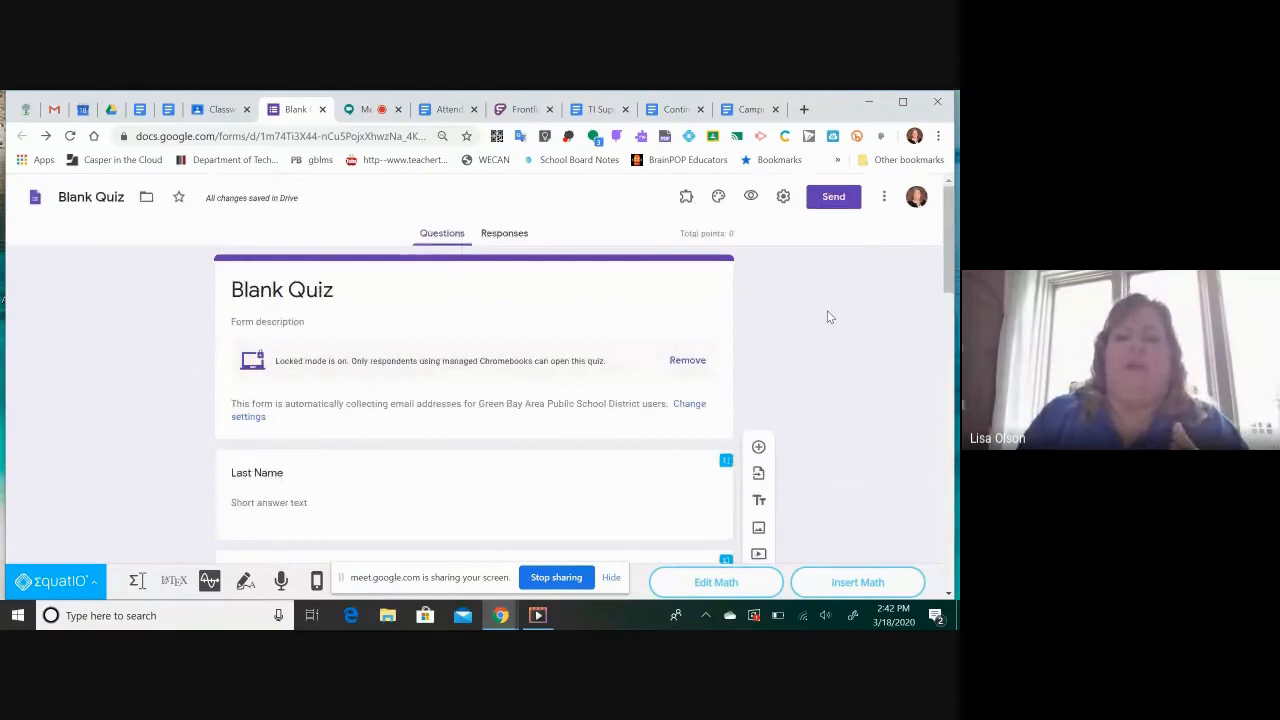
scroll(448, 429, "down", 2)
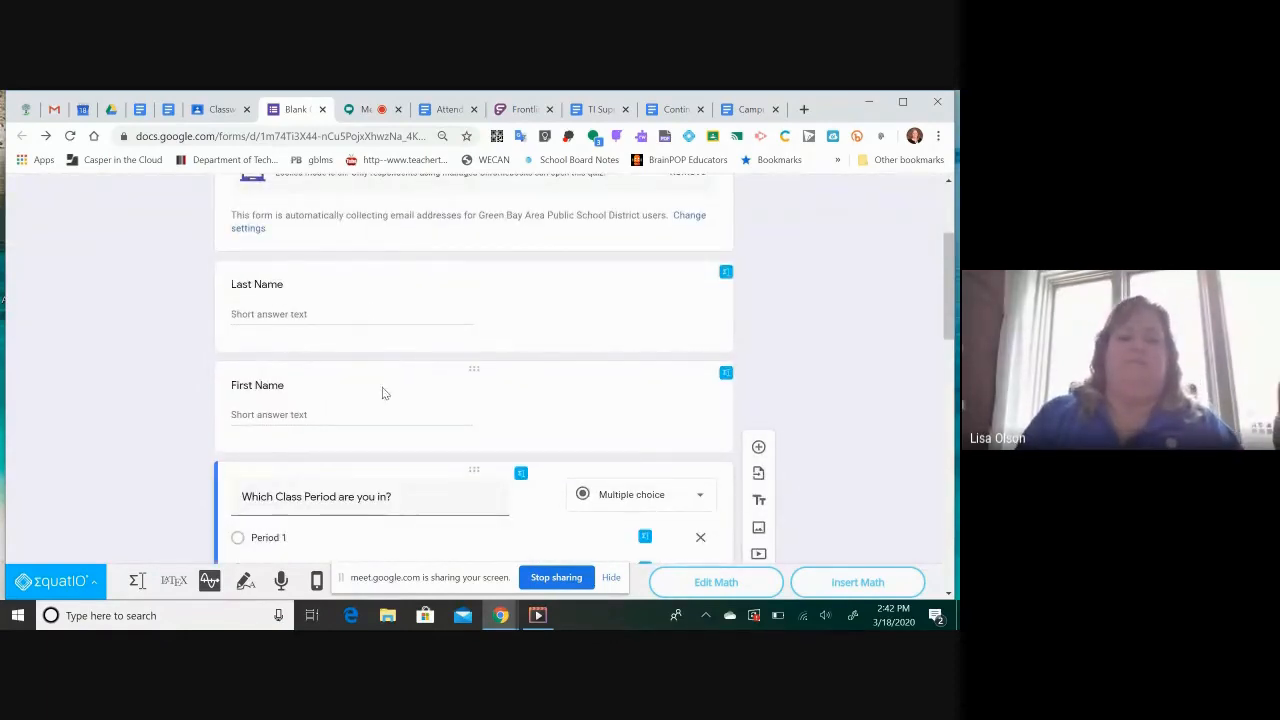
scroll(384, 395, "down", 2)
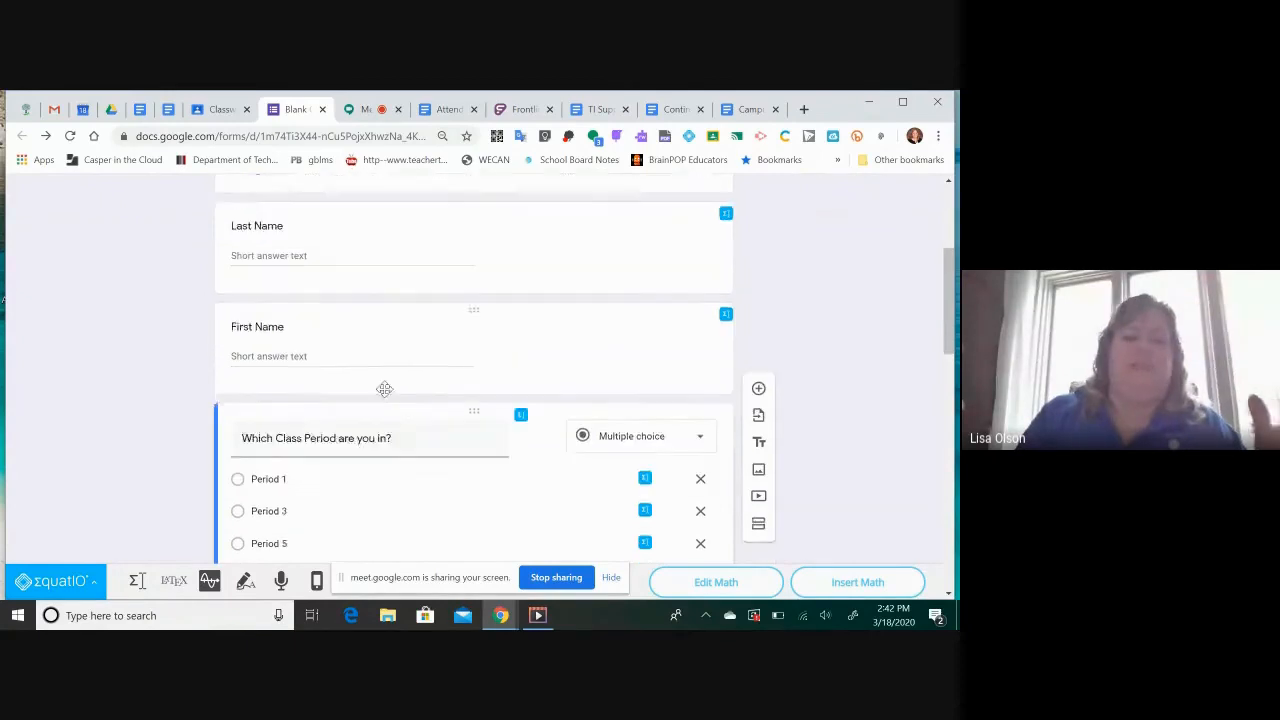
scroll(386, 392, "down", 2)
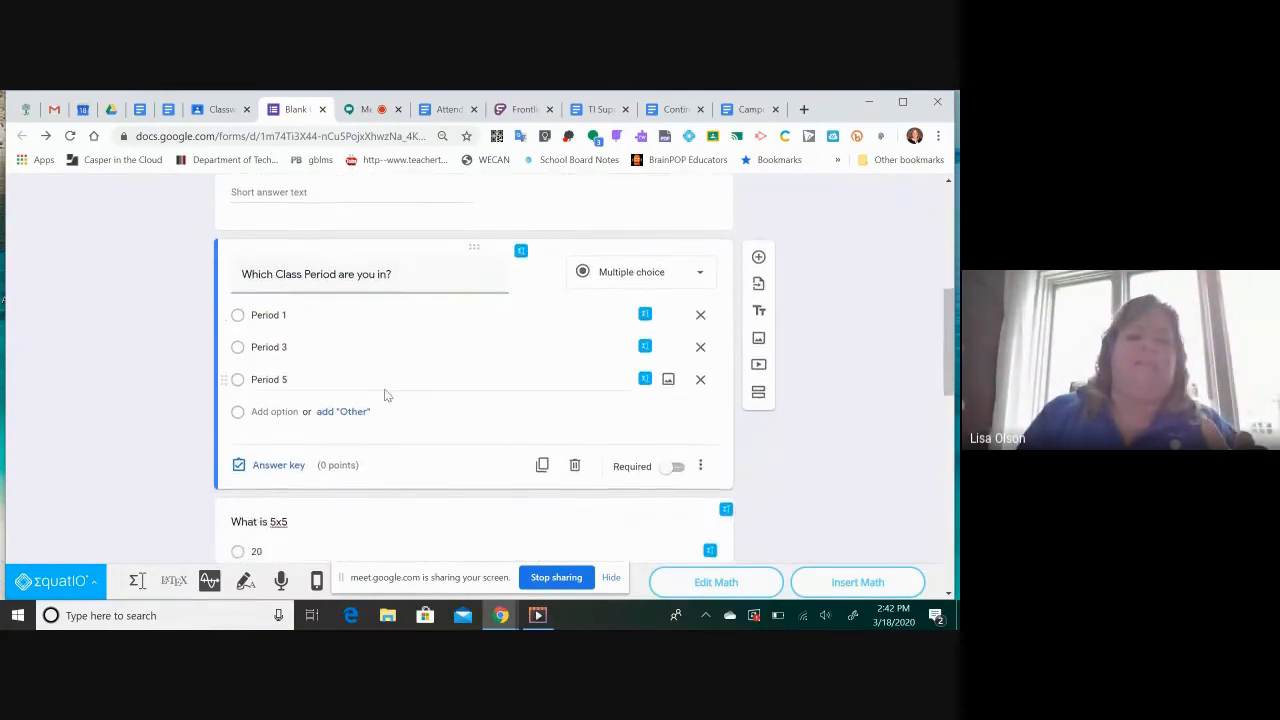
scroll(386, 392, "down", 4)
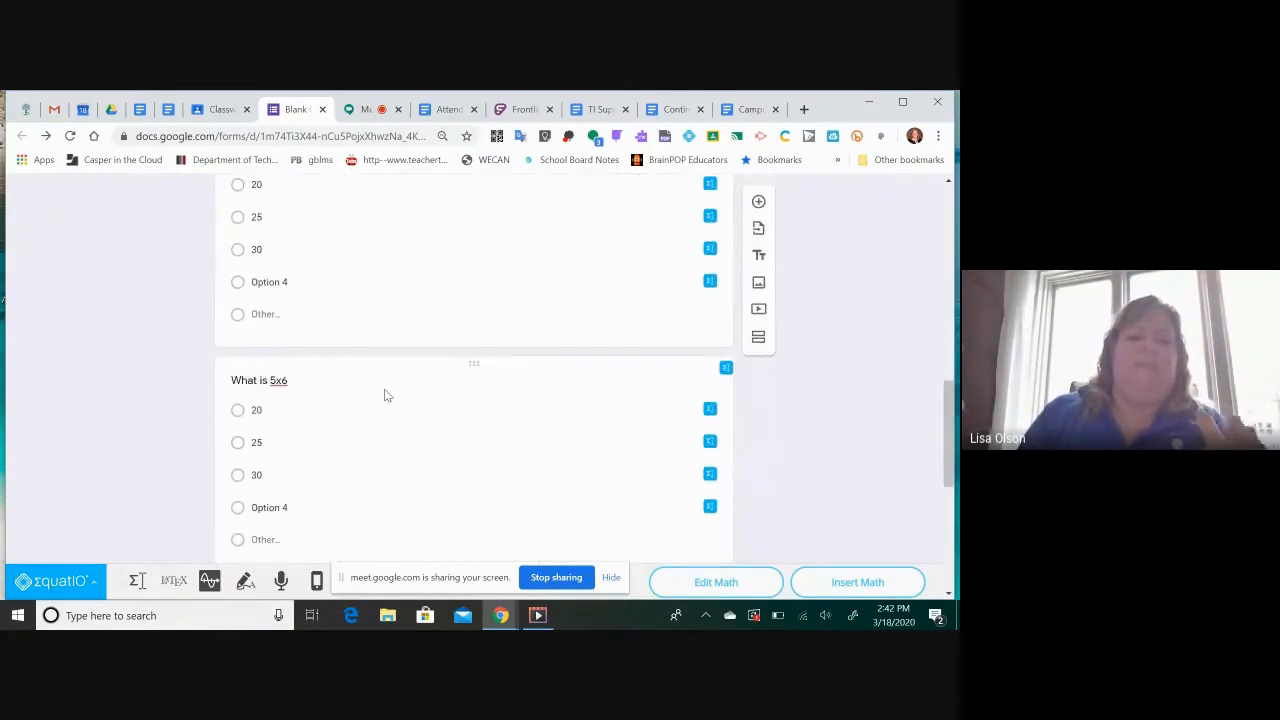
scroll(386, 392, "down", 5)
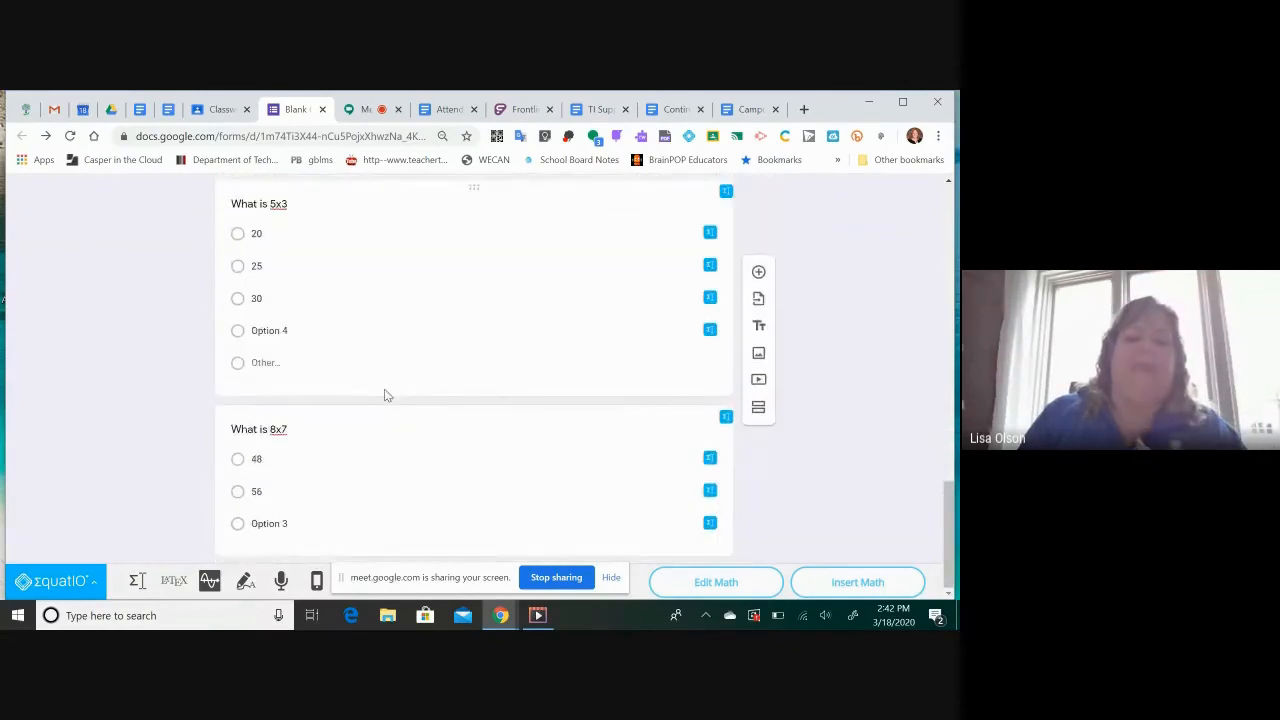
scroll(386, 395, "up", 15)
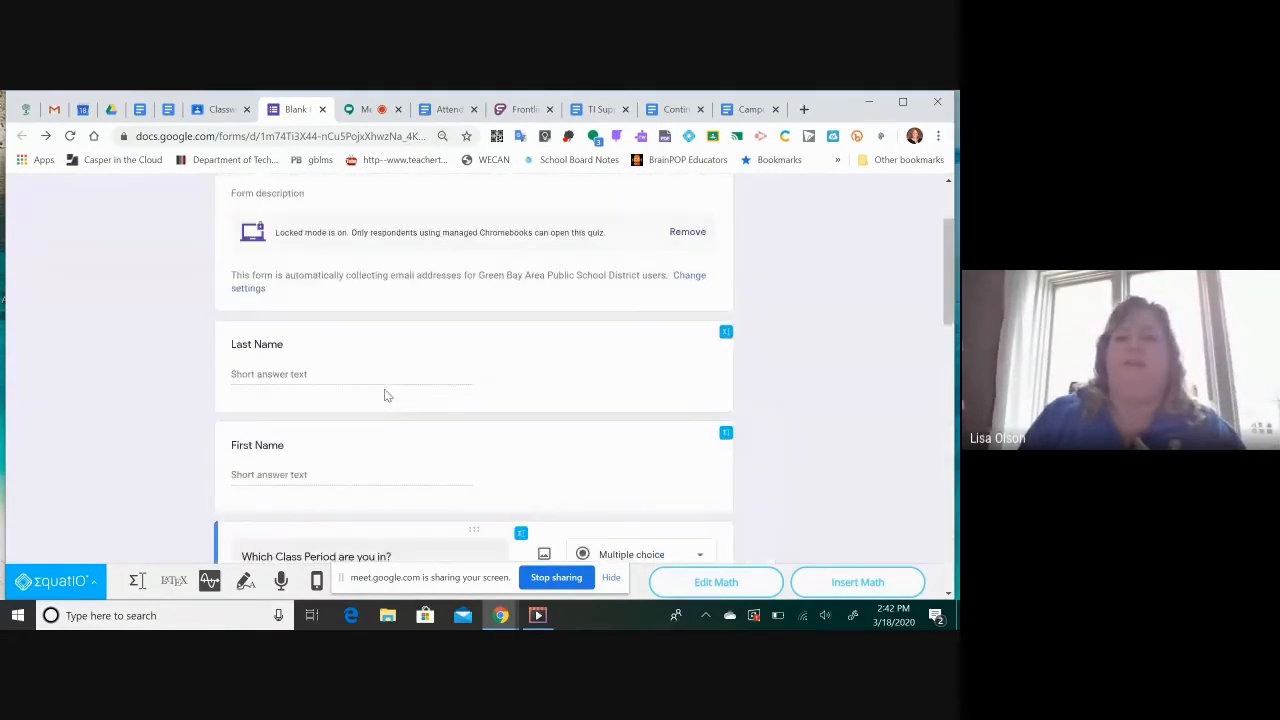
scroll(385, 393, "down", 1)
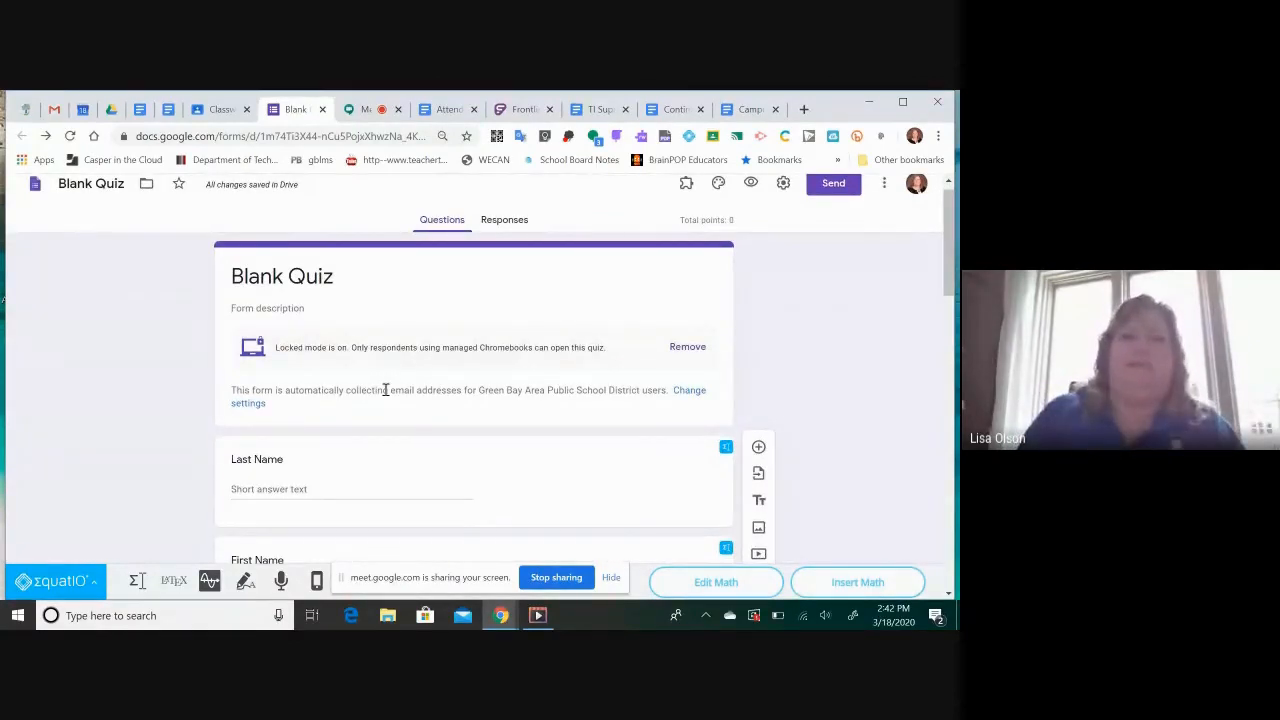
Create a new spreadsheet "Blank Quiz (Responses)" to collect the quiz responses, look at its columns, and close it
left_click(507, 221)
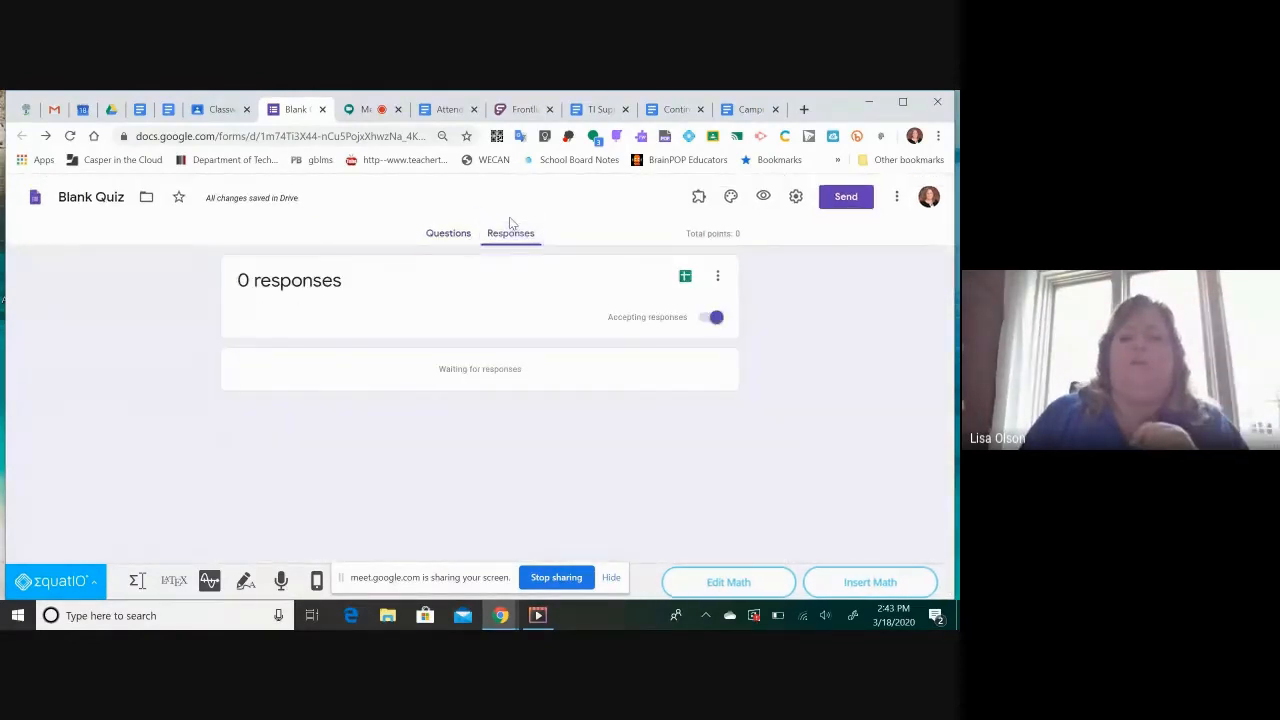
left_click(685, 277)
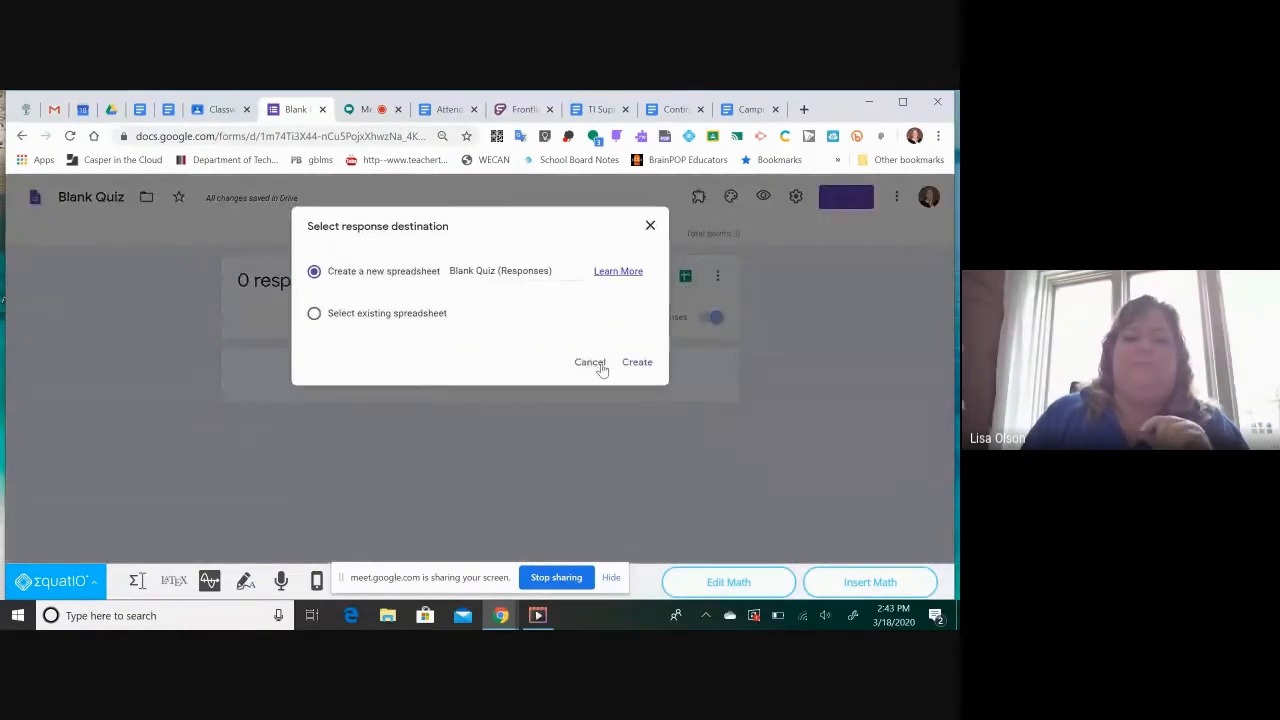
left_click(637, 362)
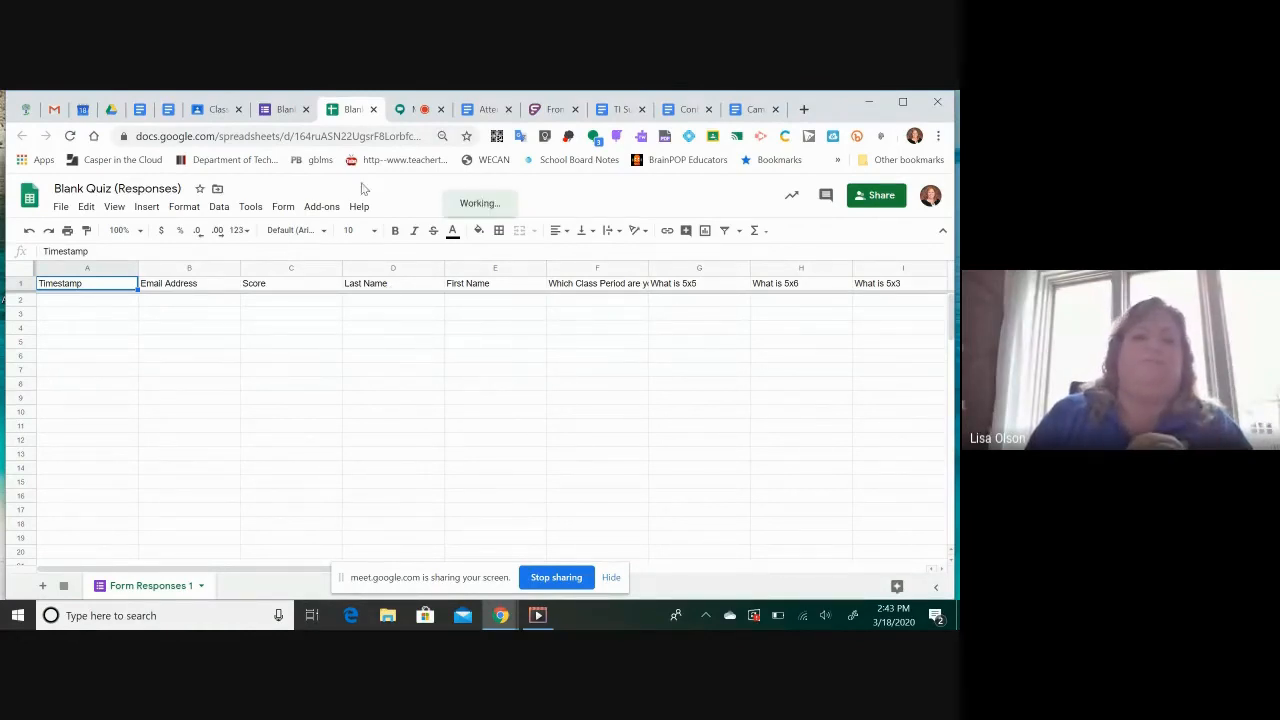
left_click(374, 110)
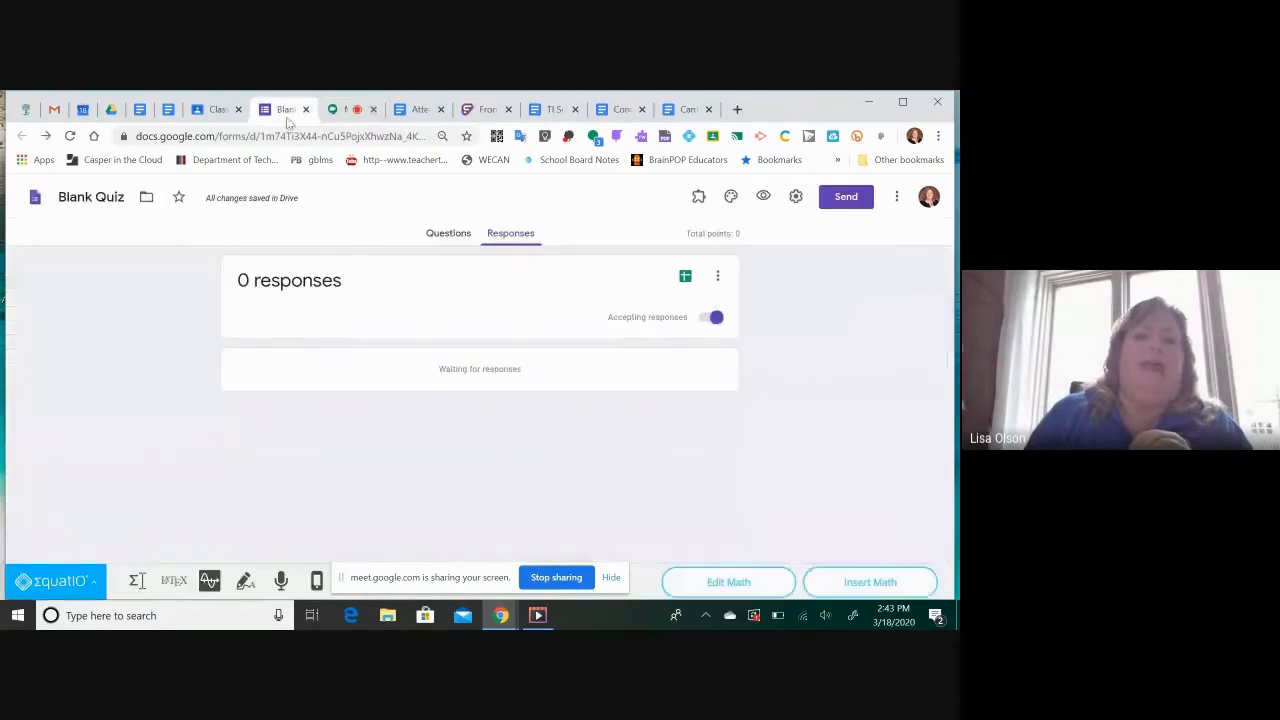
Check the form attached to the Facts assignment in Google Classroom, and rename the form file "Math Quiz" in Google Forms
left_click(208, 115)
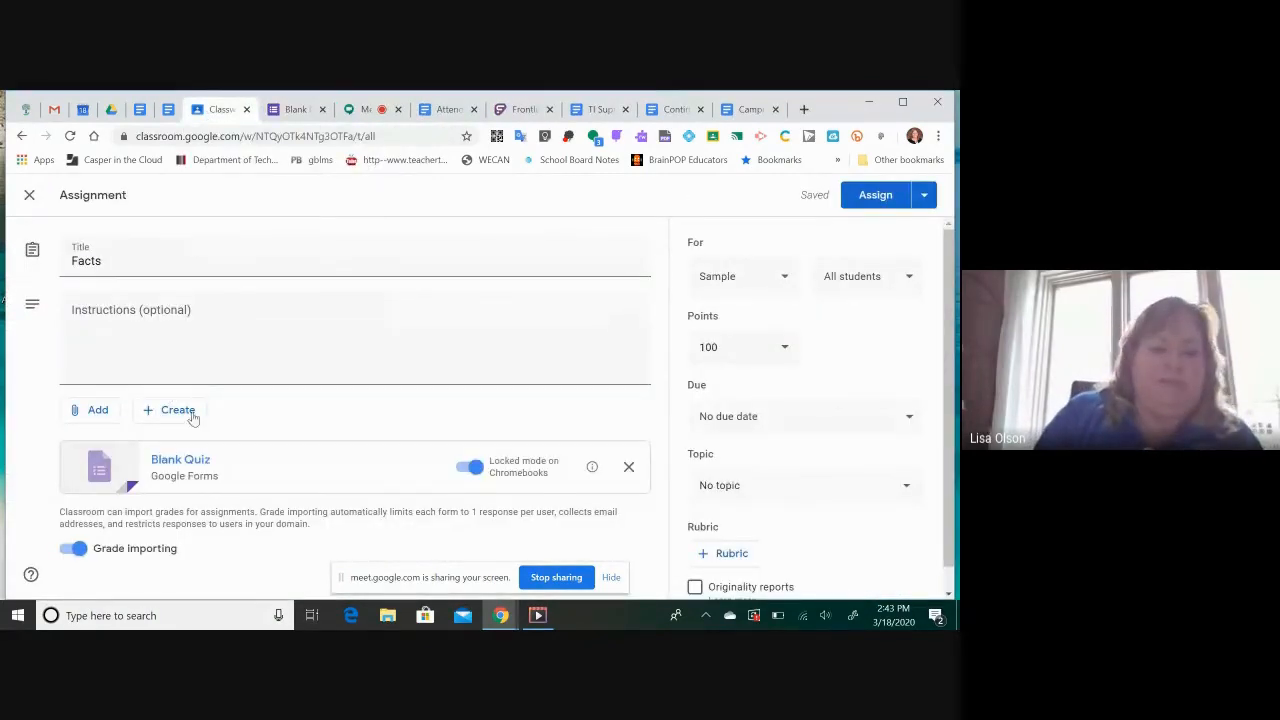
left_click(289, 112)
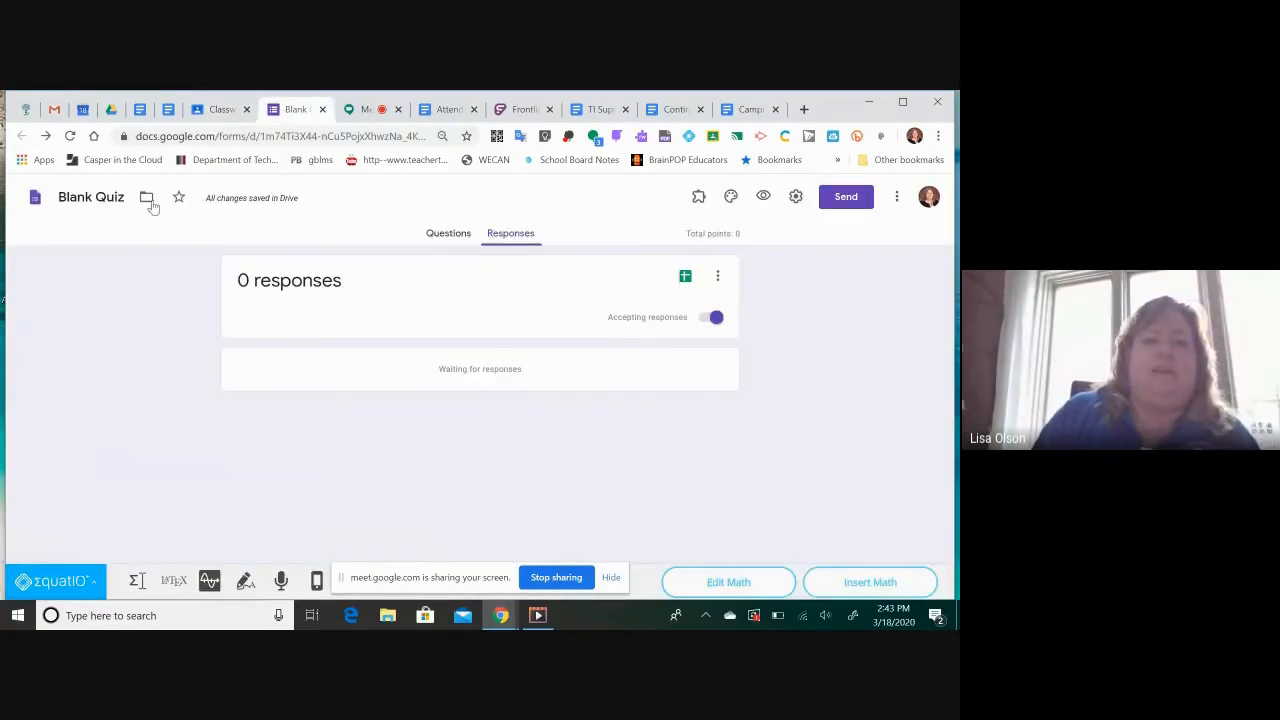
left_click(101, 196)
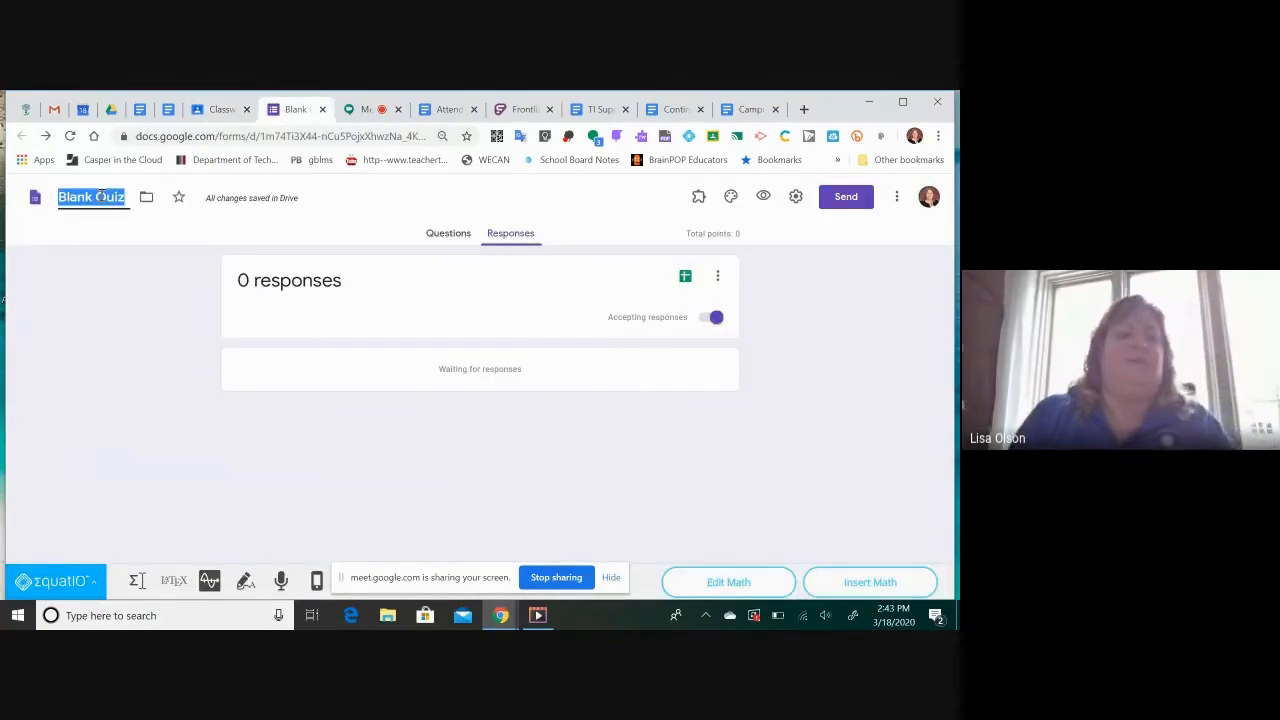
type("Math Quiz")
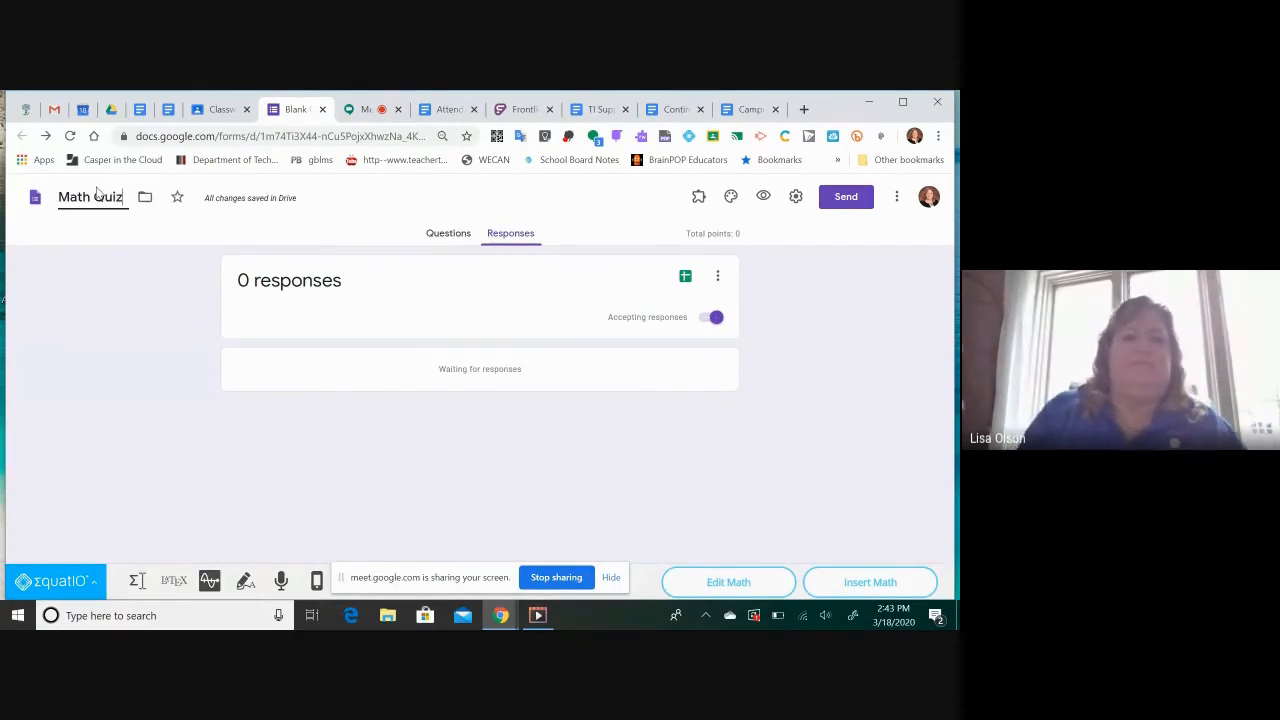
Switch to the Facts assignment in Google Classroom and turn off grade importing for the attached quiz
left_click(214, 110)
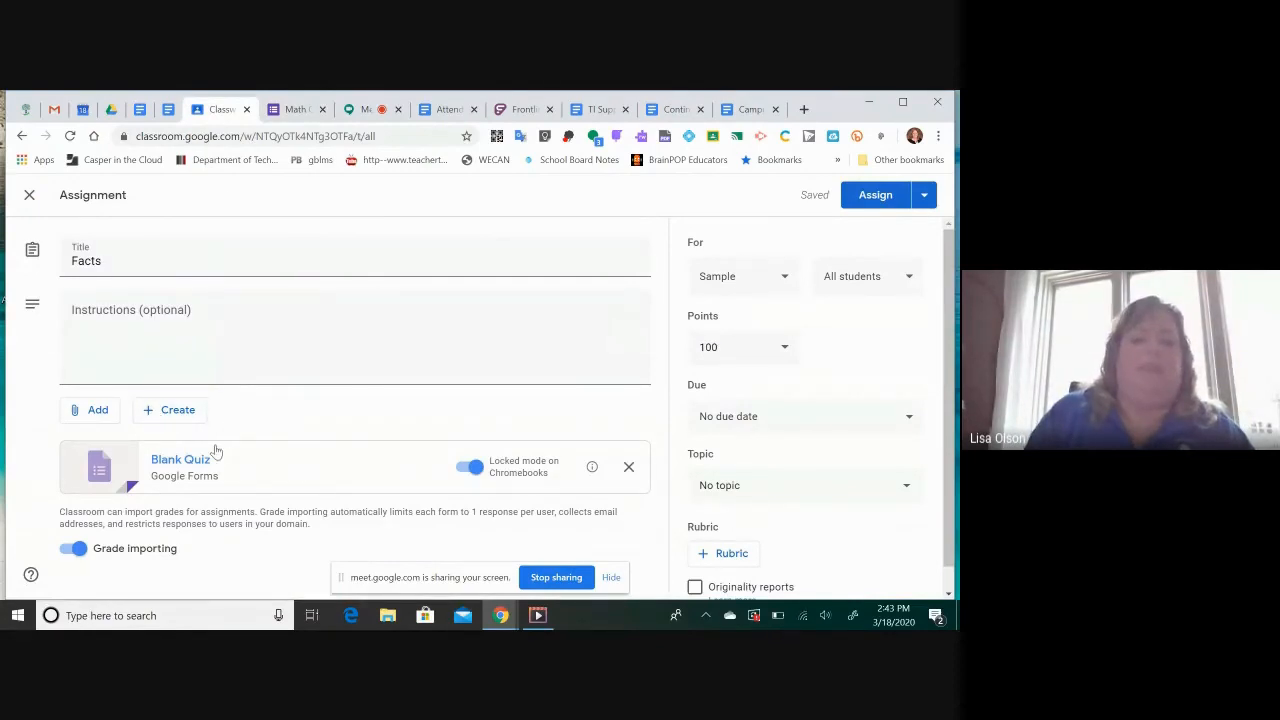
scroll(263, 466, "down", 1)
scroll(263, 464, "up", 1)
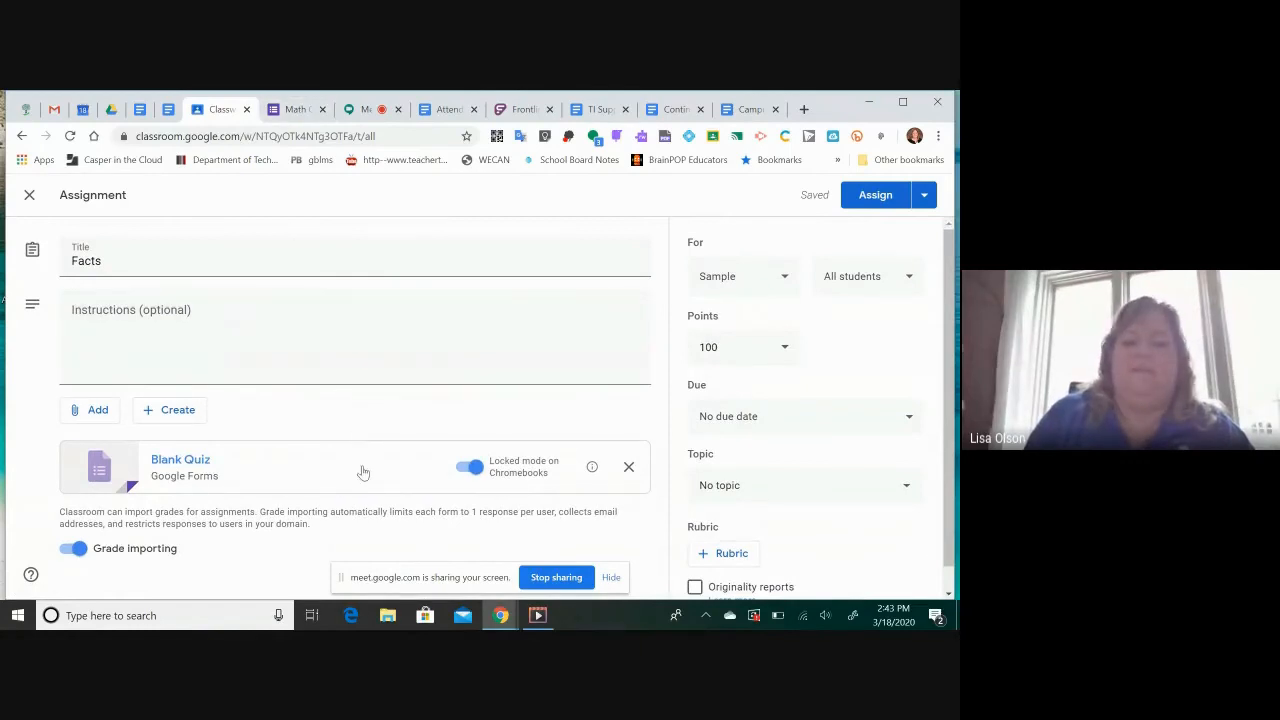
scroll(332, 488, "down", 1)
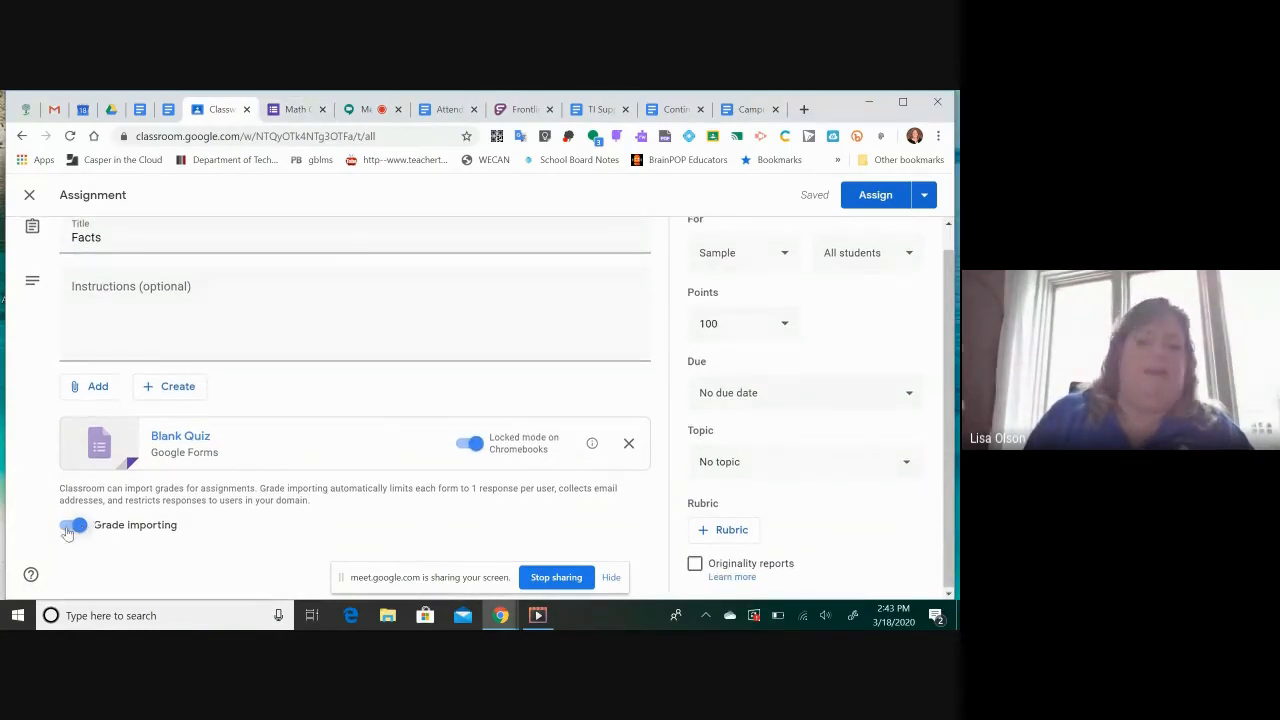
left_click(72, 525)
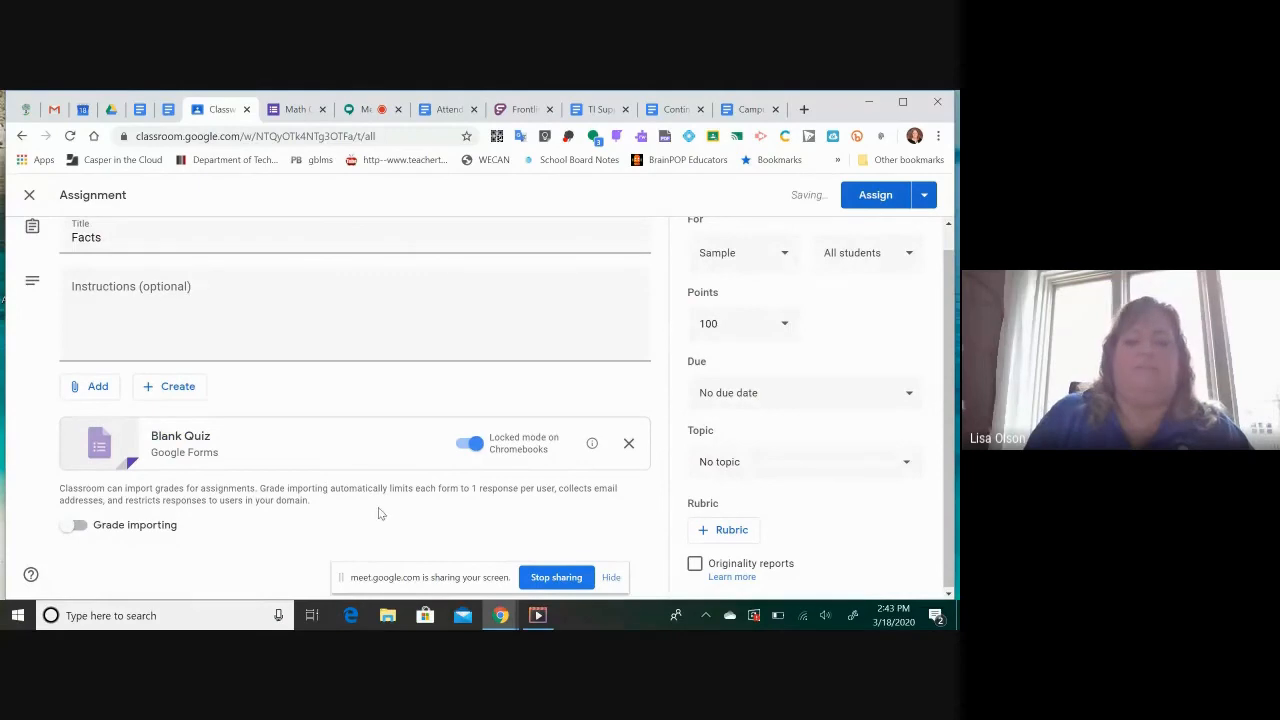
Glance at the Math Quiz form again and assign the Facts assignment immediately to all students in Sample
left_click(292, 114)
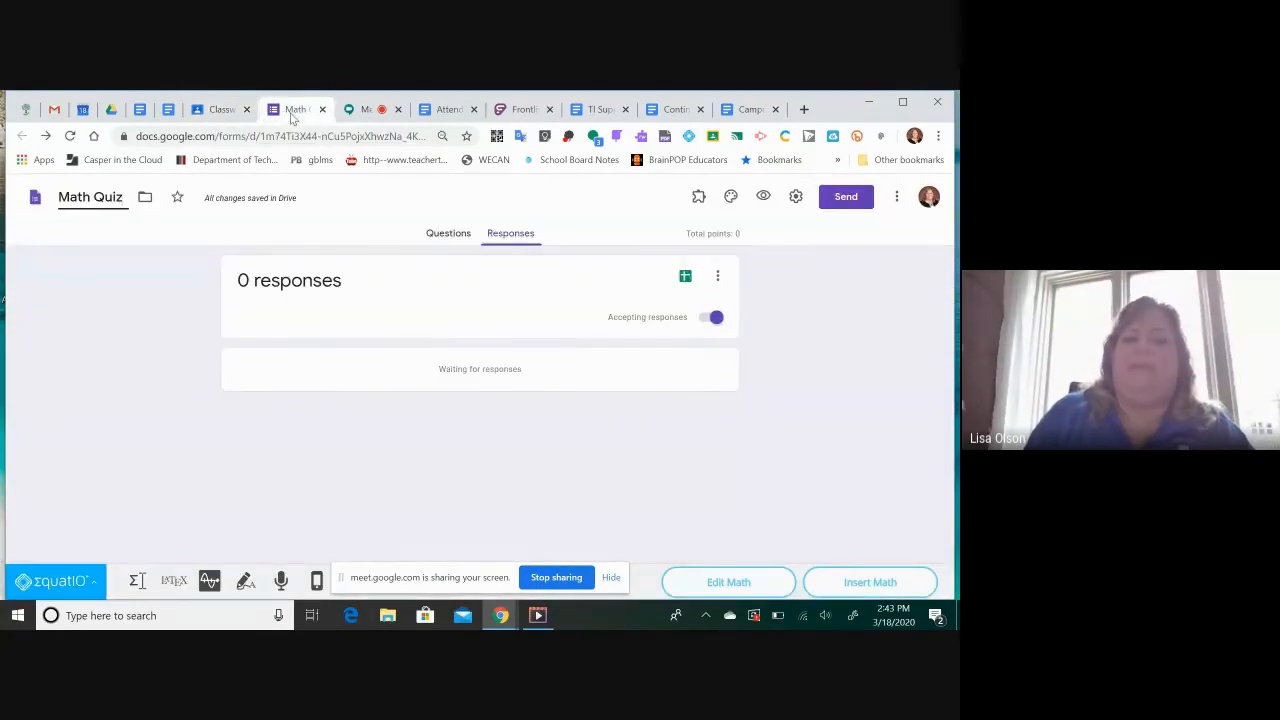
left_click(212, 113)
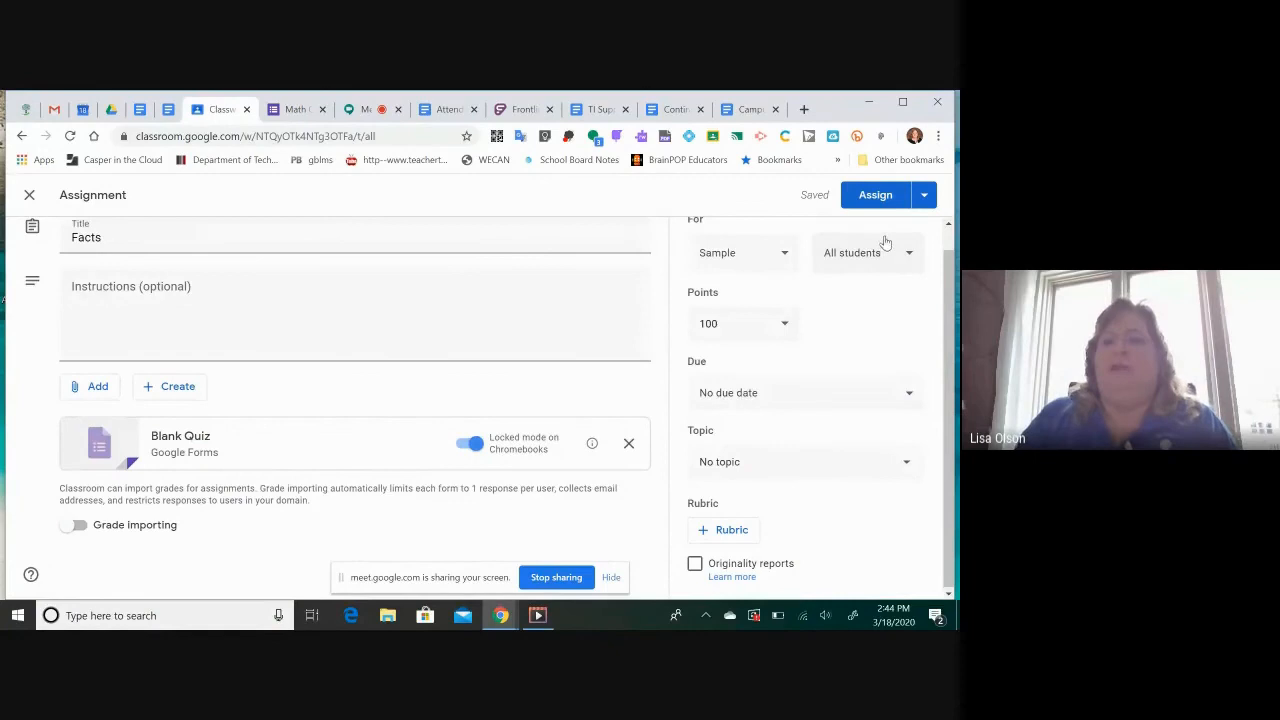
left_click(924, 196)
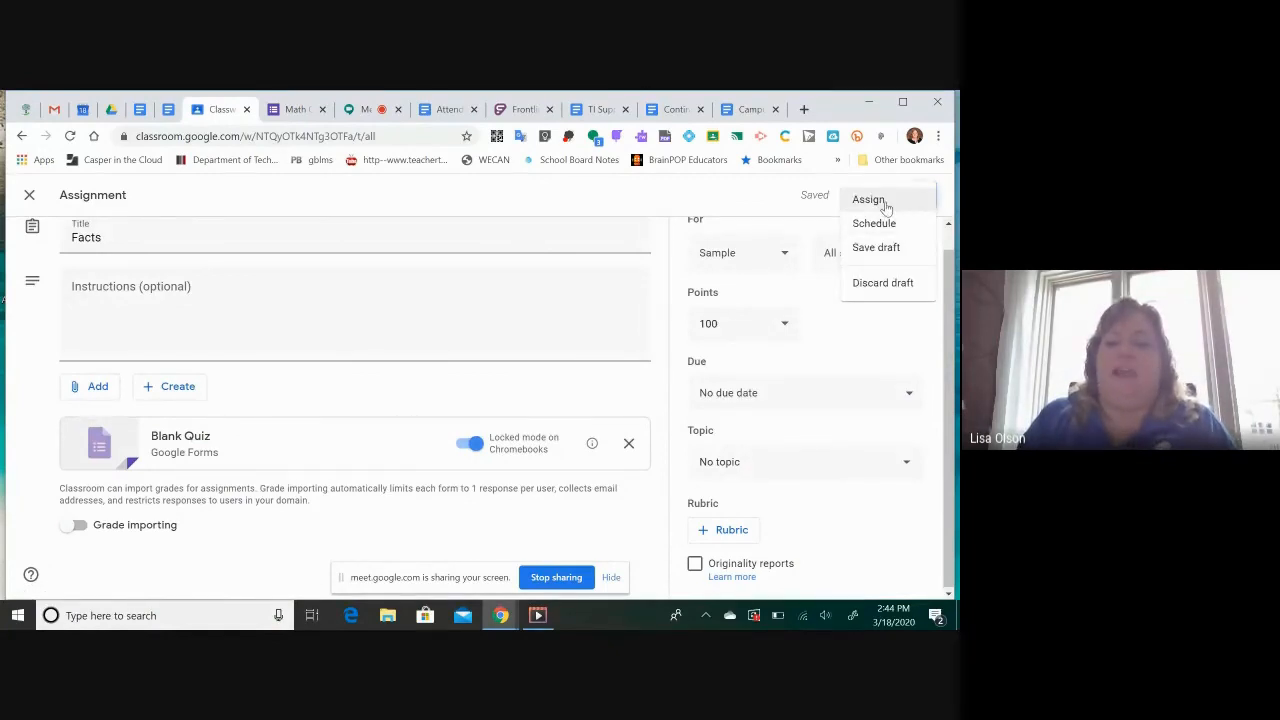
left_click(884, 205)
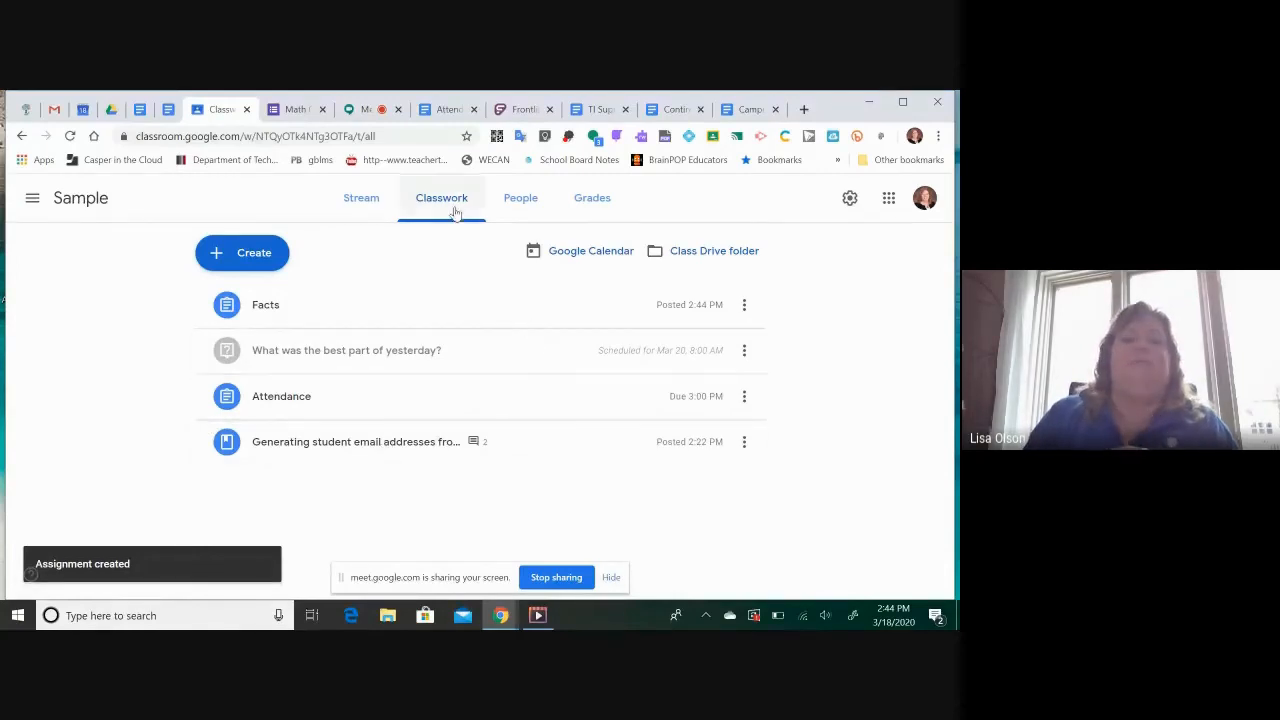
Reopen the posted Facts assignment for editing and set its points to Ungraded
left_click(745, 305)
left_click(685, 338)
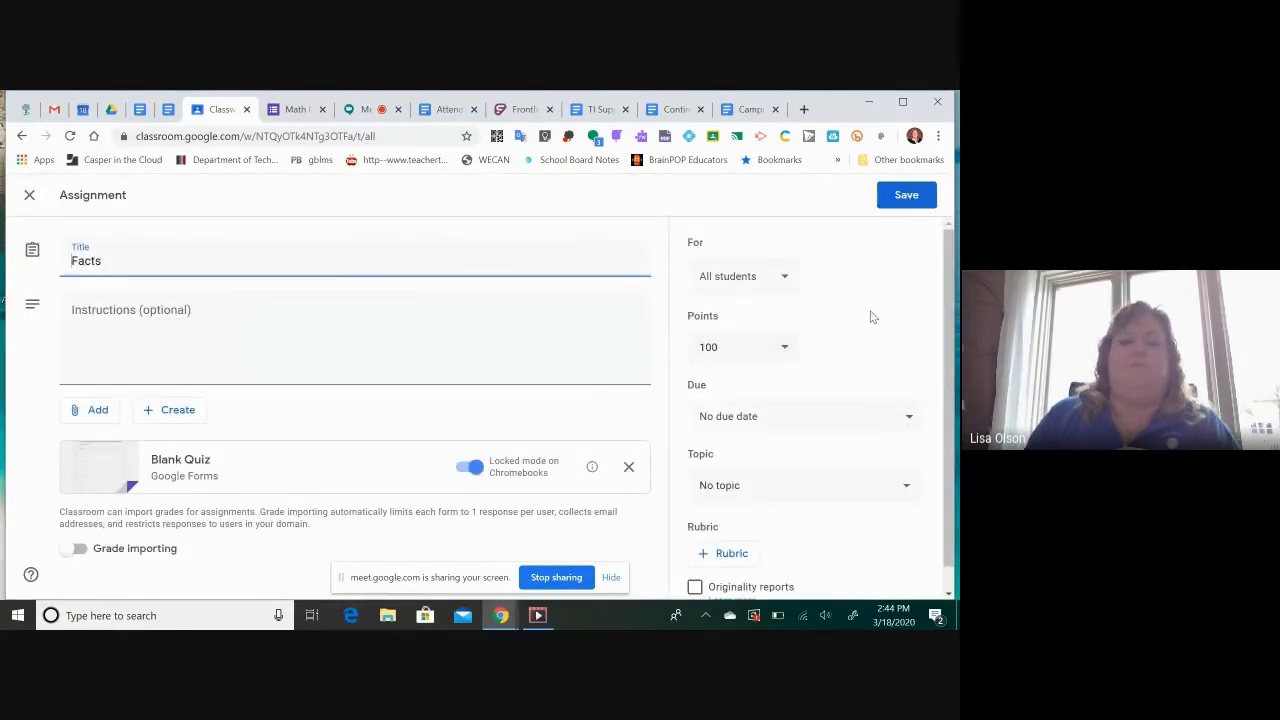
scroll(870, 317, "down", 1)
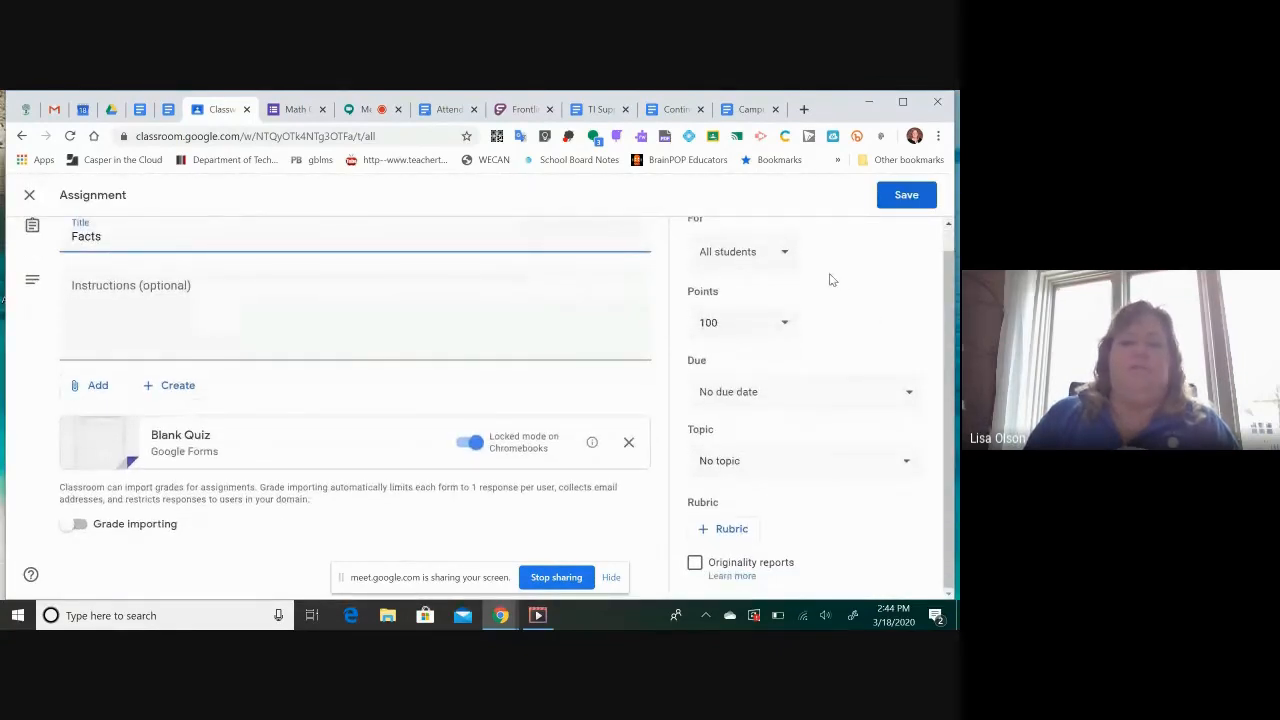
left_click(785, 330)
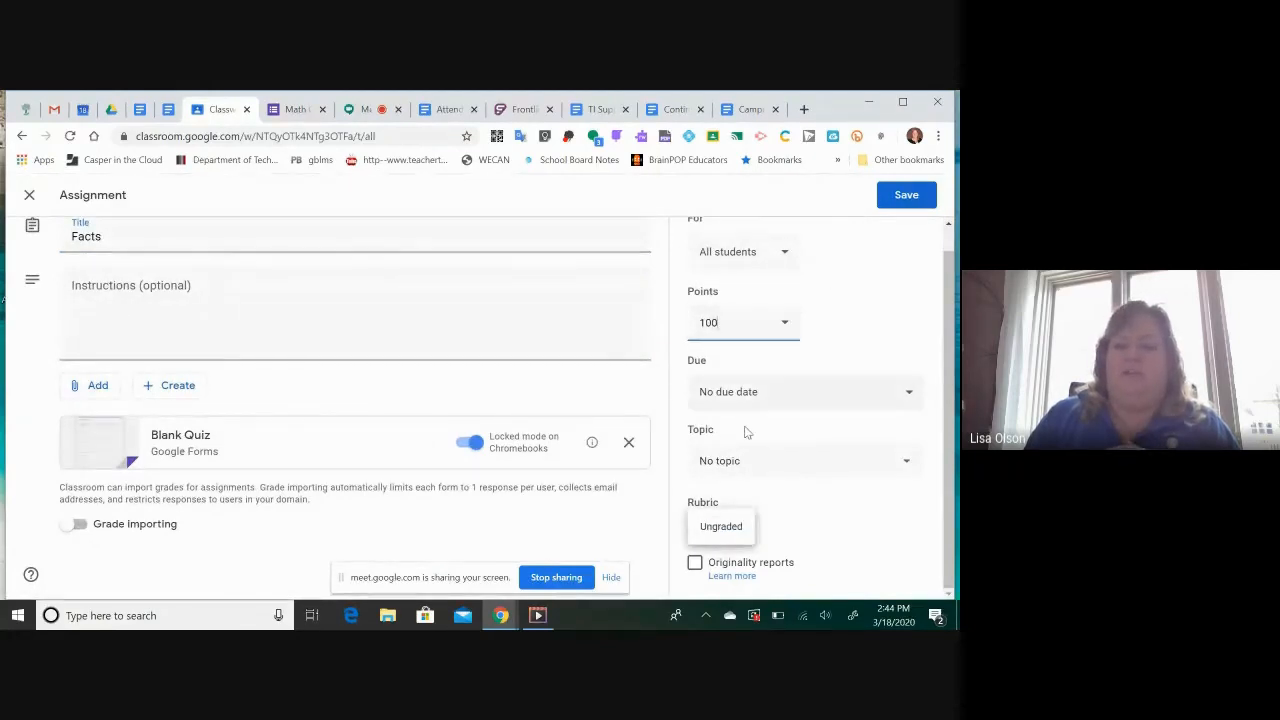
left_click(714, 532)
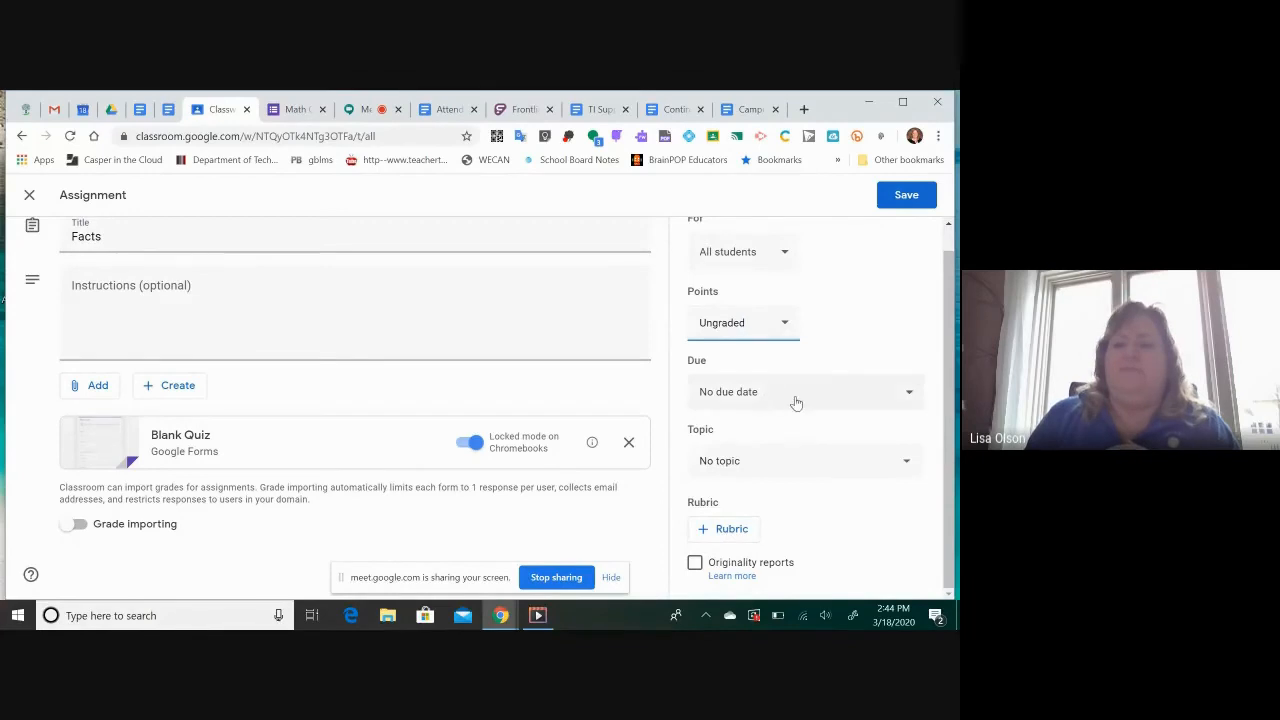
Set the Facts assignment's due date to Mar 19, 2020 at 11:59 PM
left_click(907, 393)
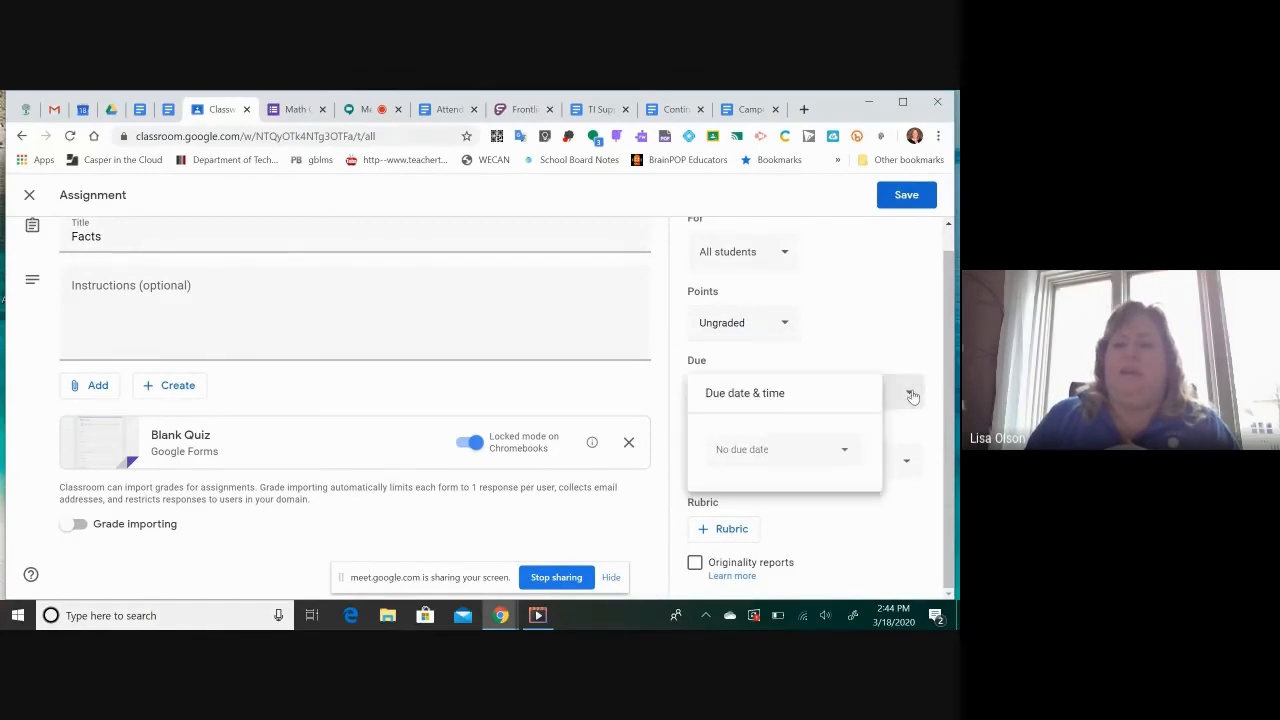
left_click(773, 455)
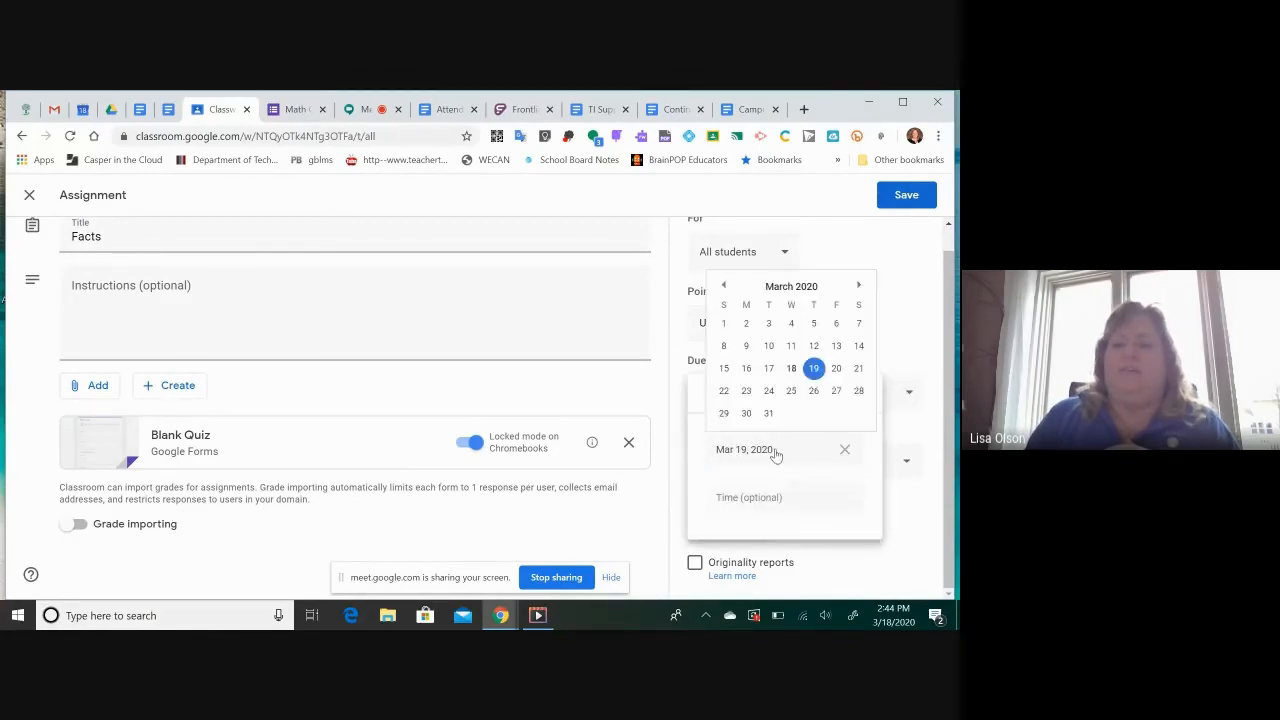
left_click(815, 369)
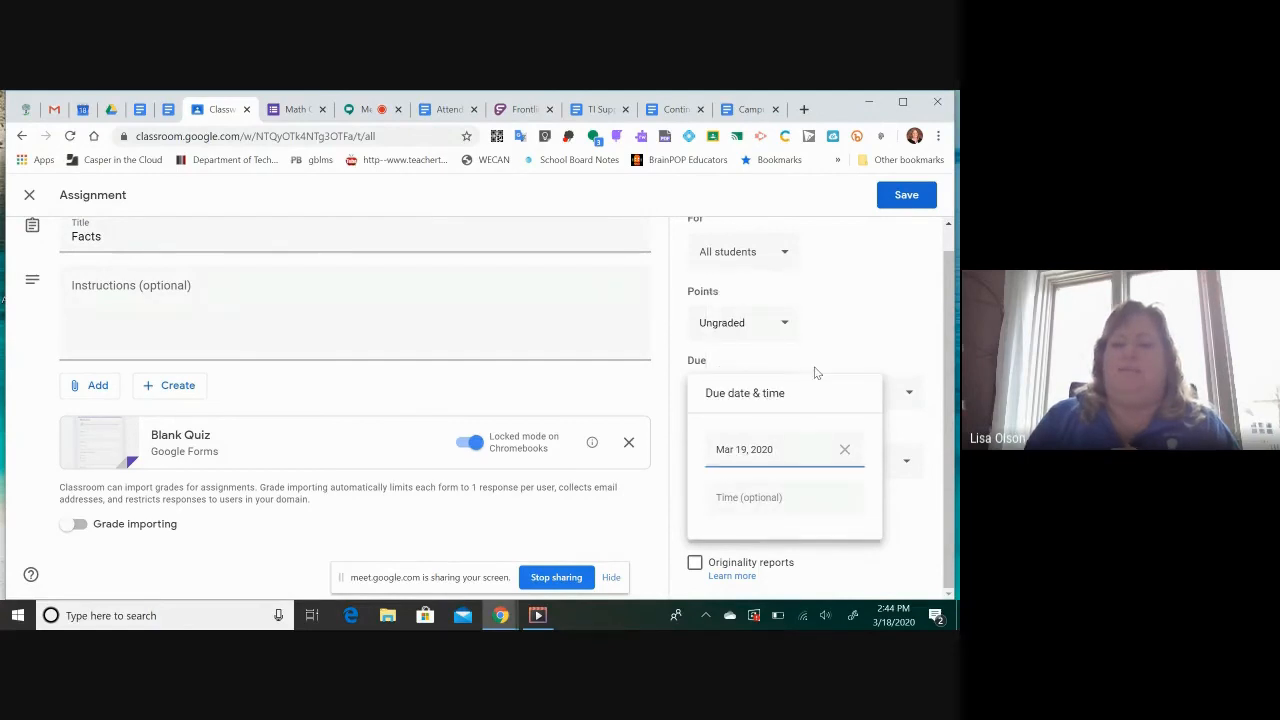
left_click(791, 497)
left_click(827, 562)
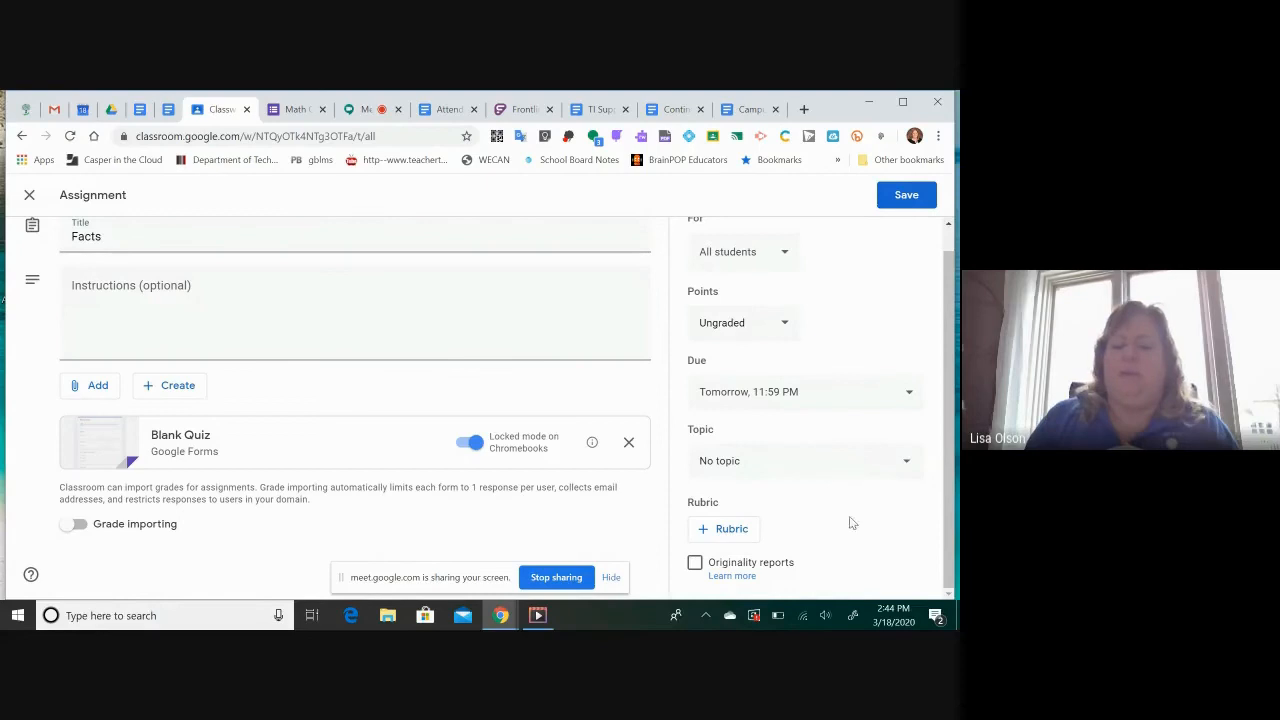
Save the edited Facts assignment and confirm the point value update
left_click(909, 195)
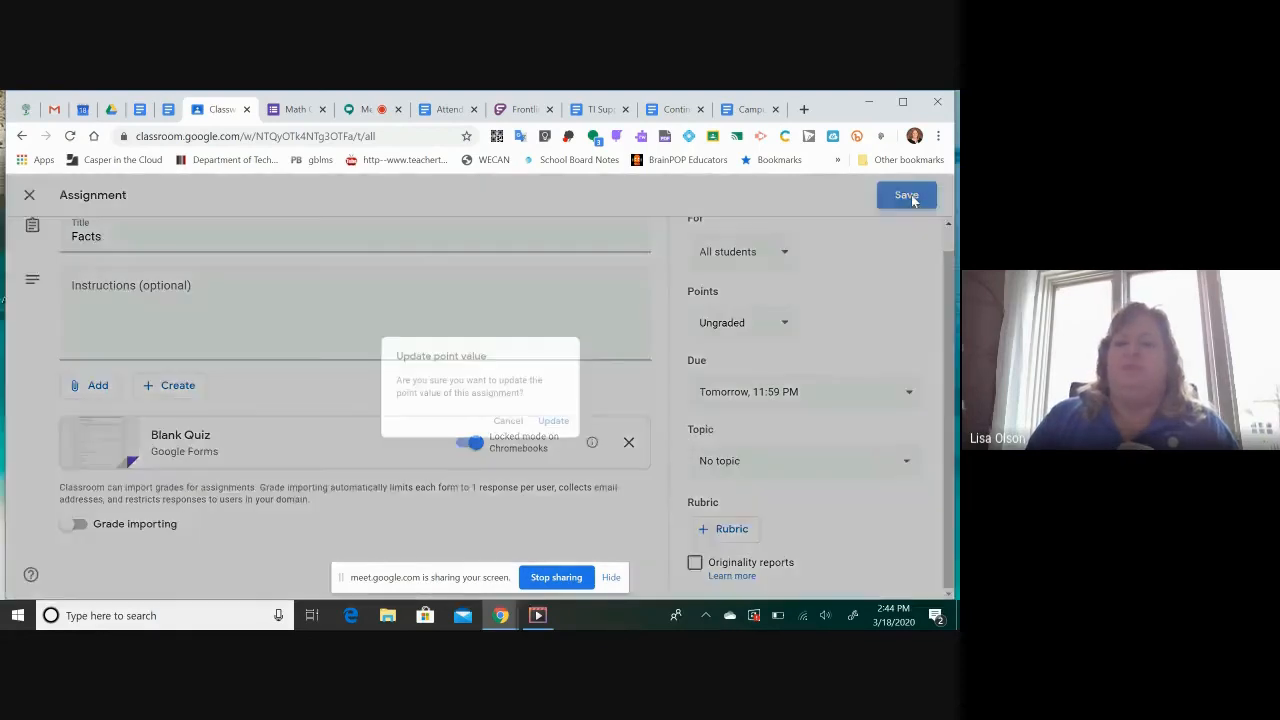
left_click(563, 426)
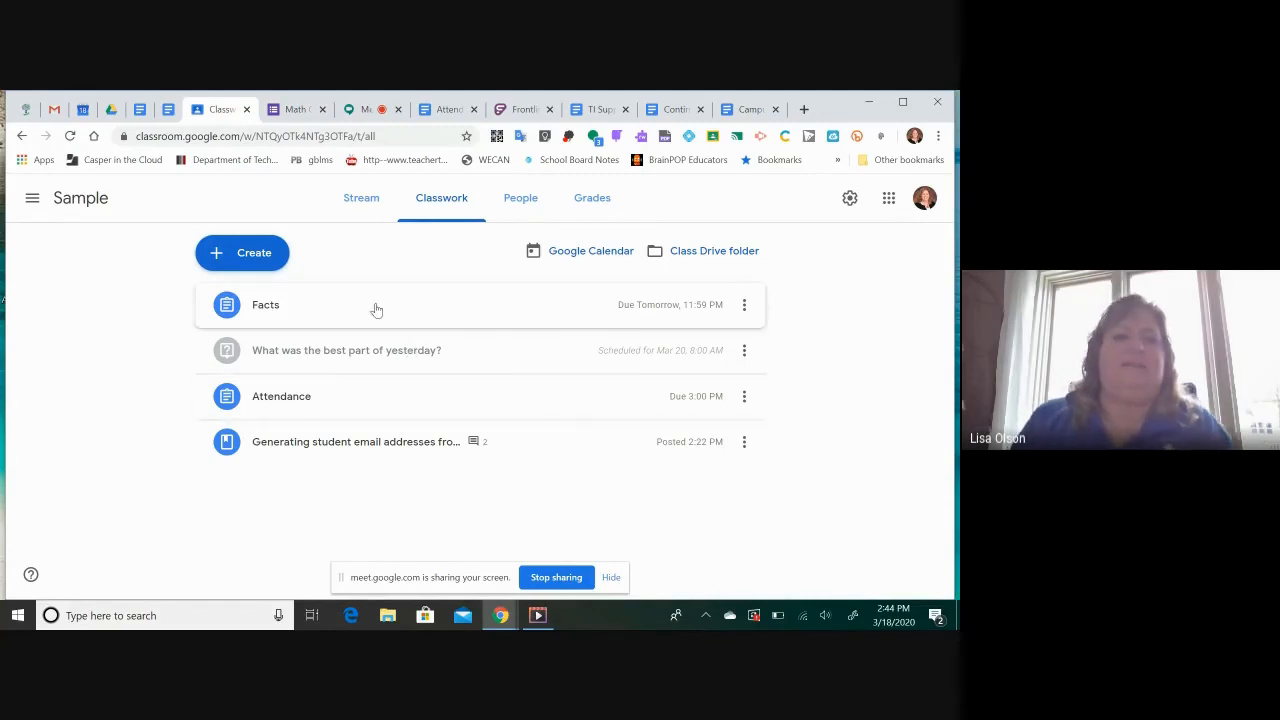
Check the chat messages in the Google Meet call, return to the Sample class in Google Classroom and dismiss the presenting notification
left_click(355, 110)
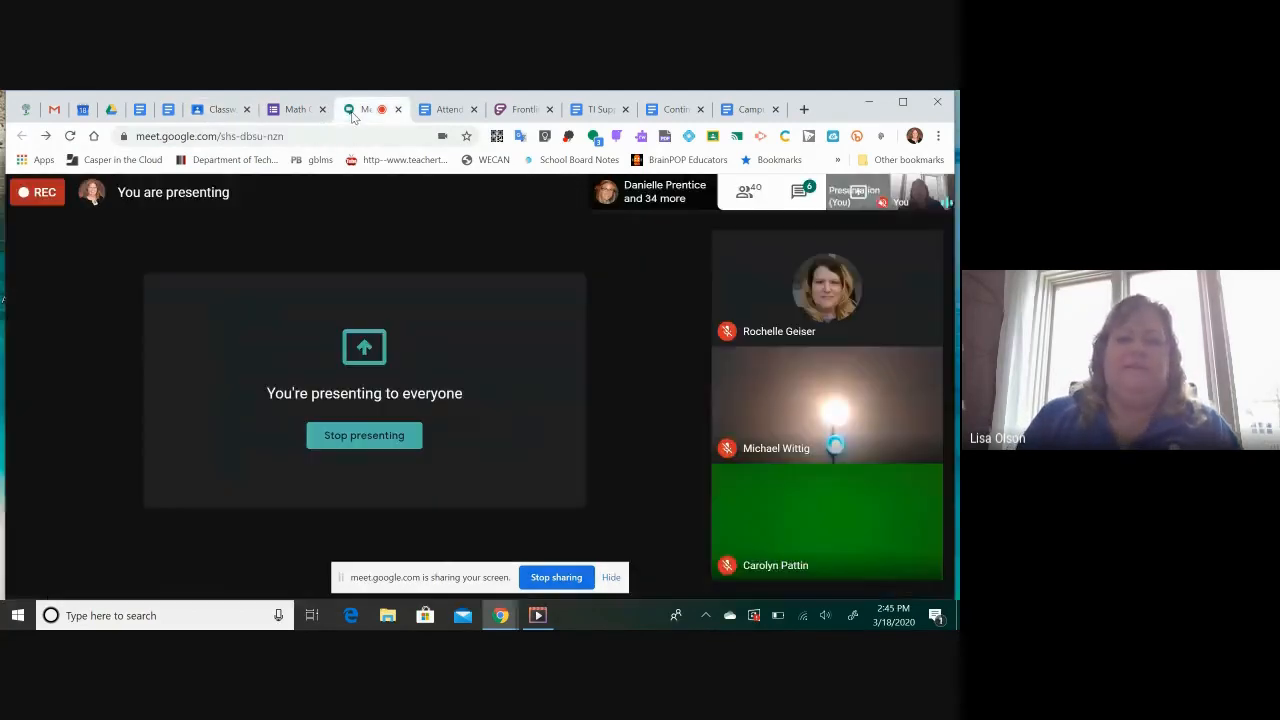
left_click(799, 190)
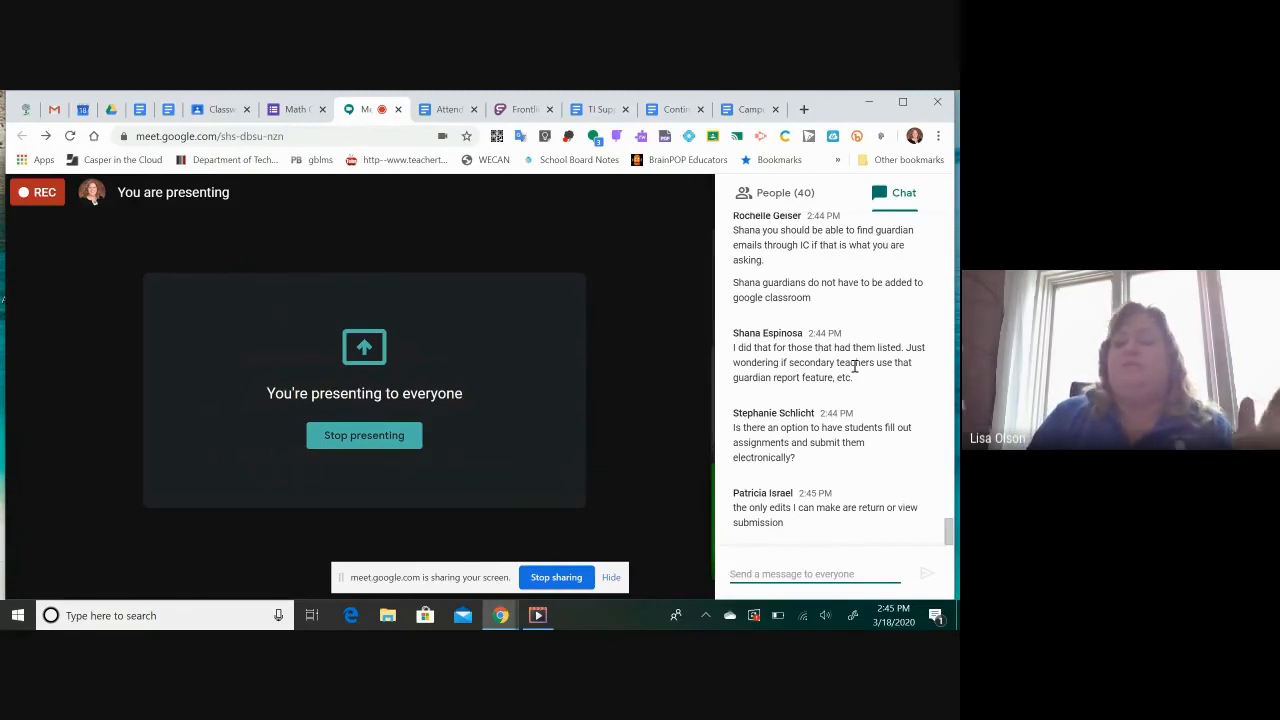
left_click(293, 109)
left_click(220, 109)
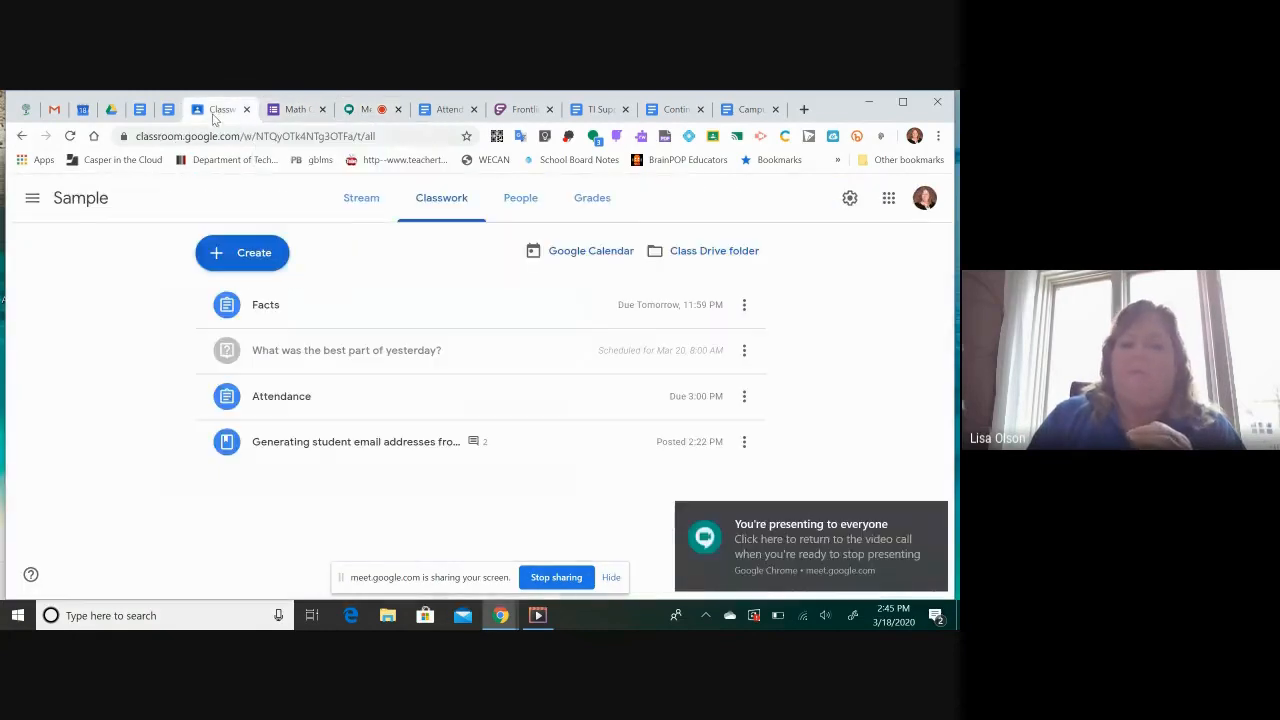
left_click(934, 516)
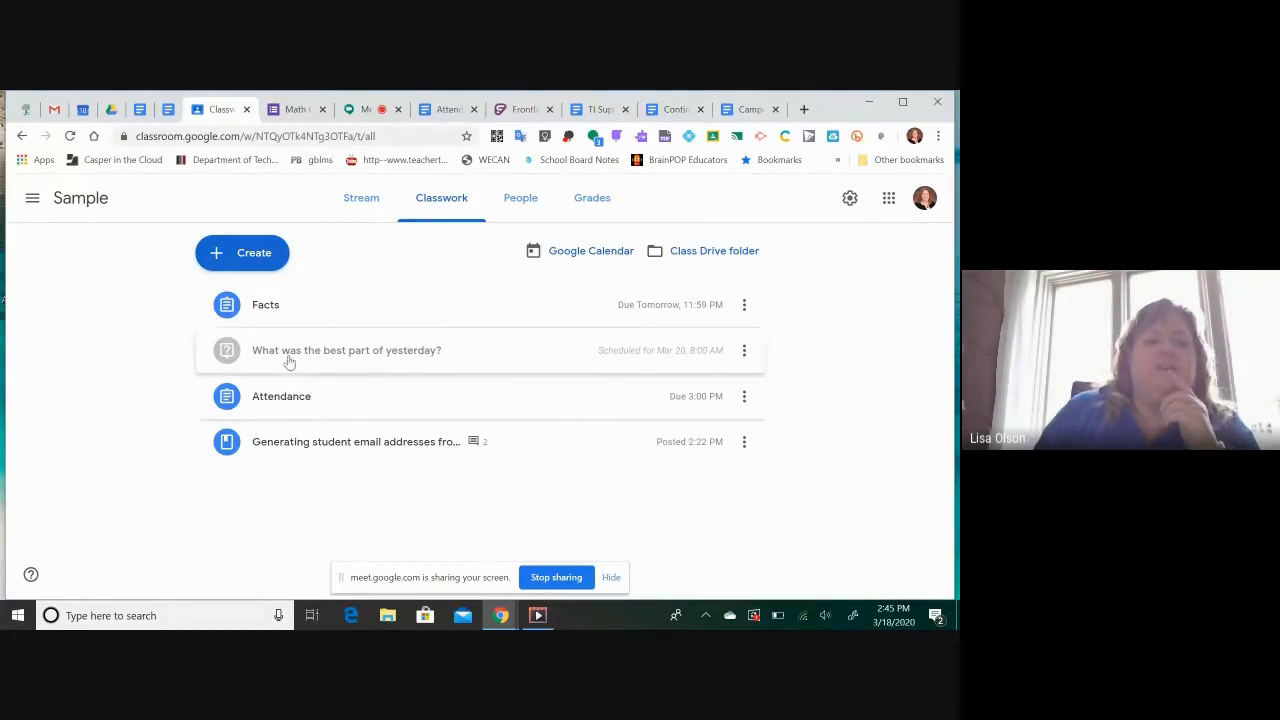
Create a new assignment in the Sample class titled "Writing Assignment"
left_click(255, 256)
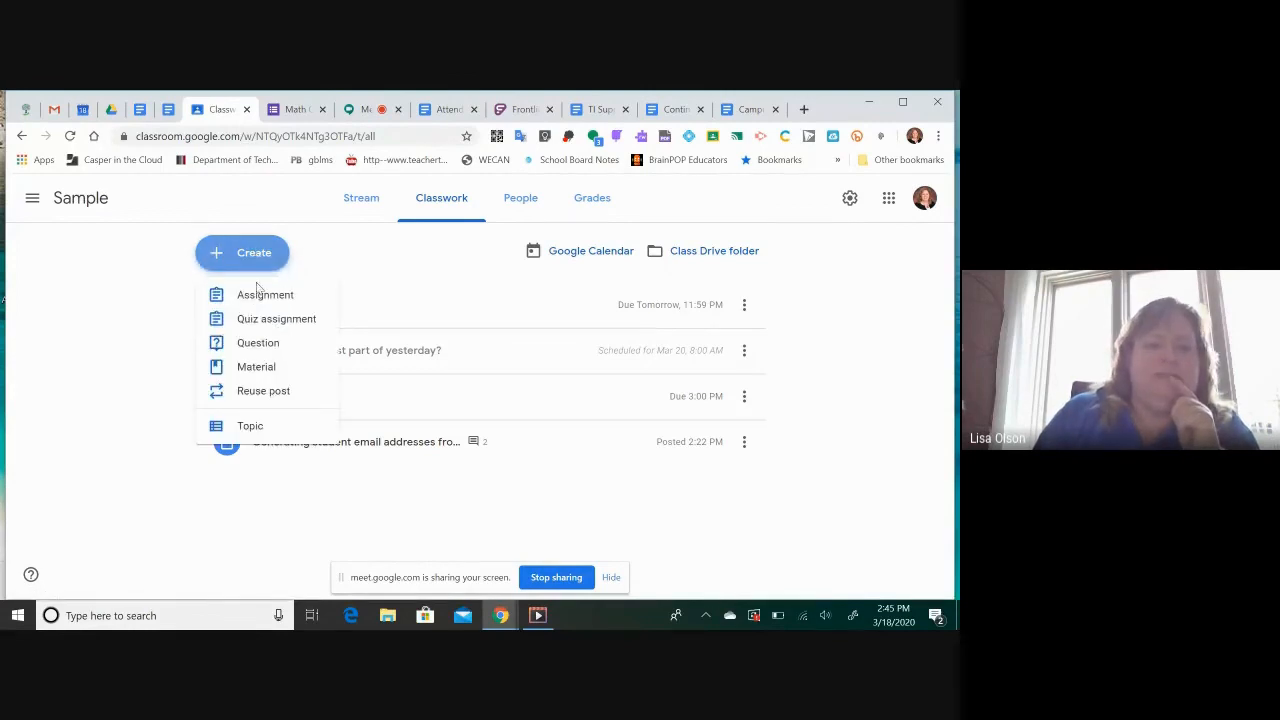
left_click(262, 300)
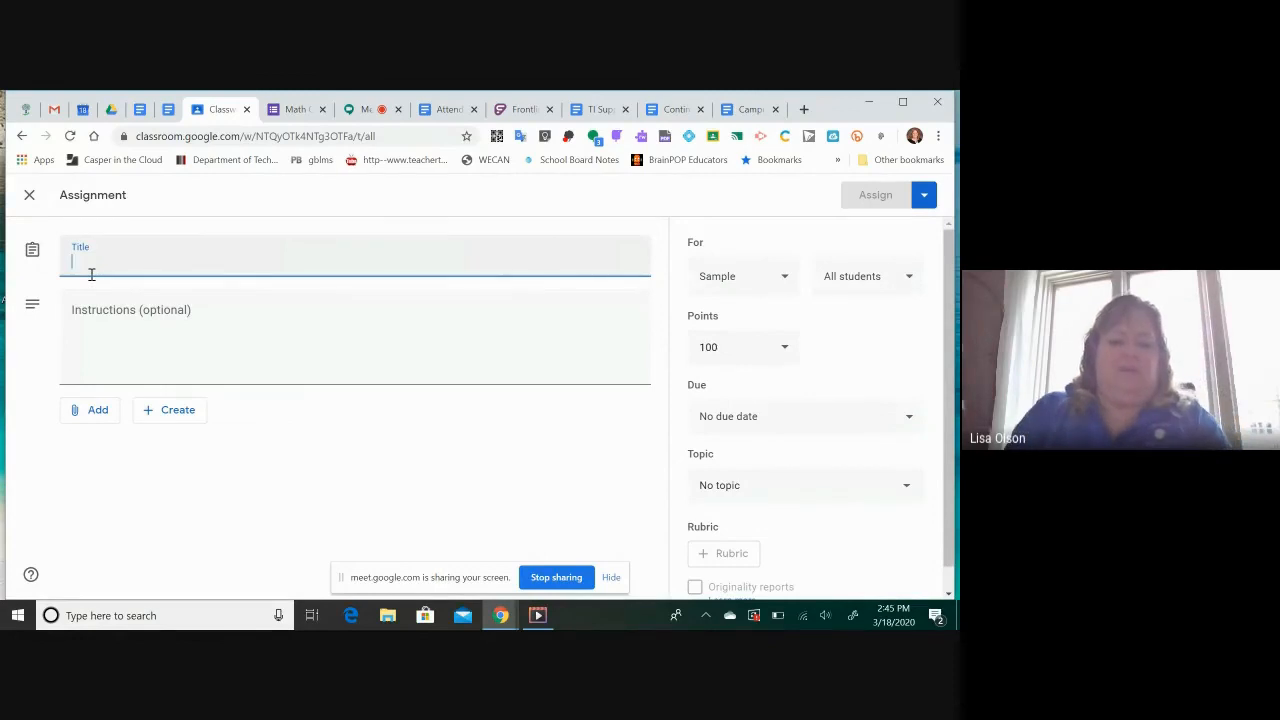
type("Writing Assignment")
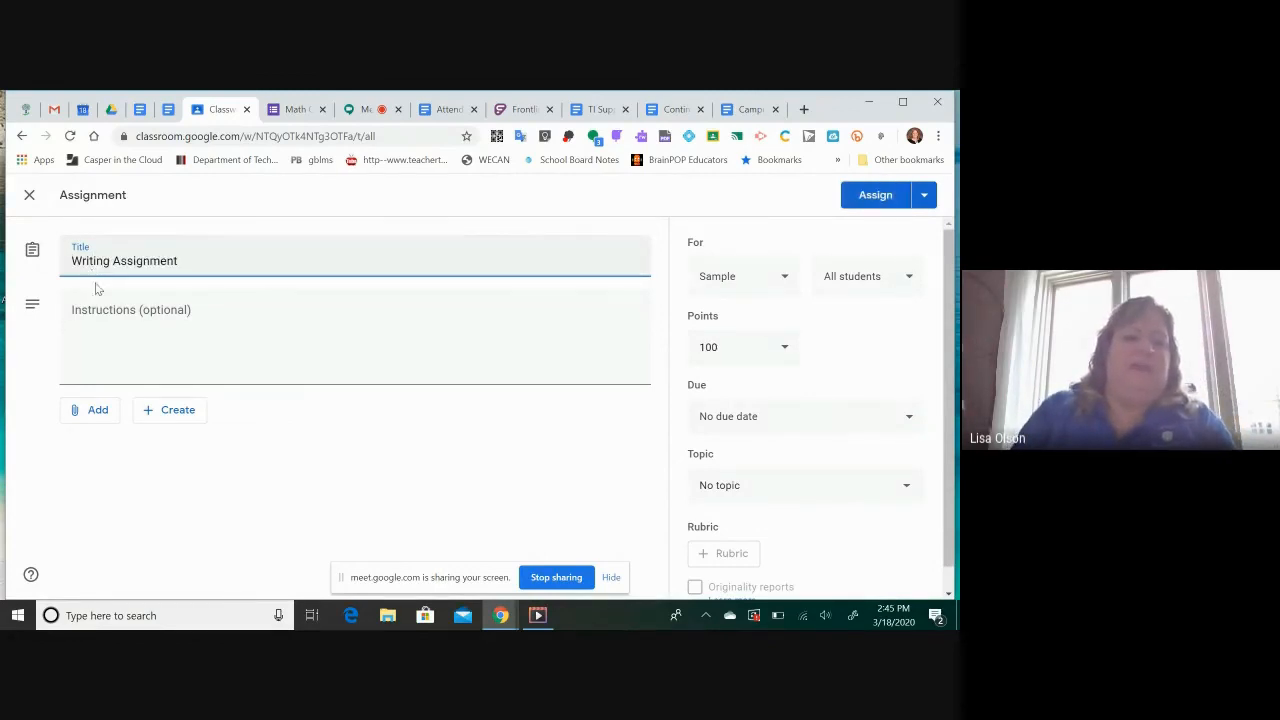
Search Google Drive for "scholastic" and attach the "[Template] Scholastic Story Starter" document to the assignment
left_click(97, 413)
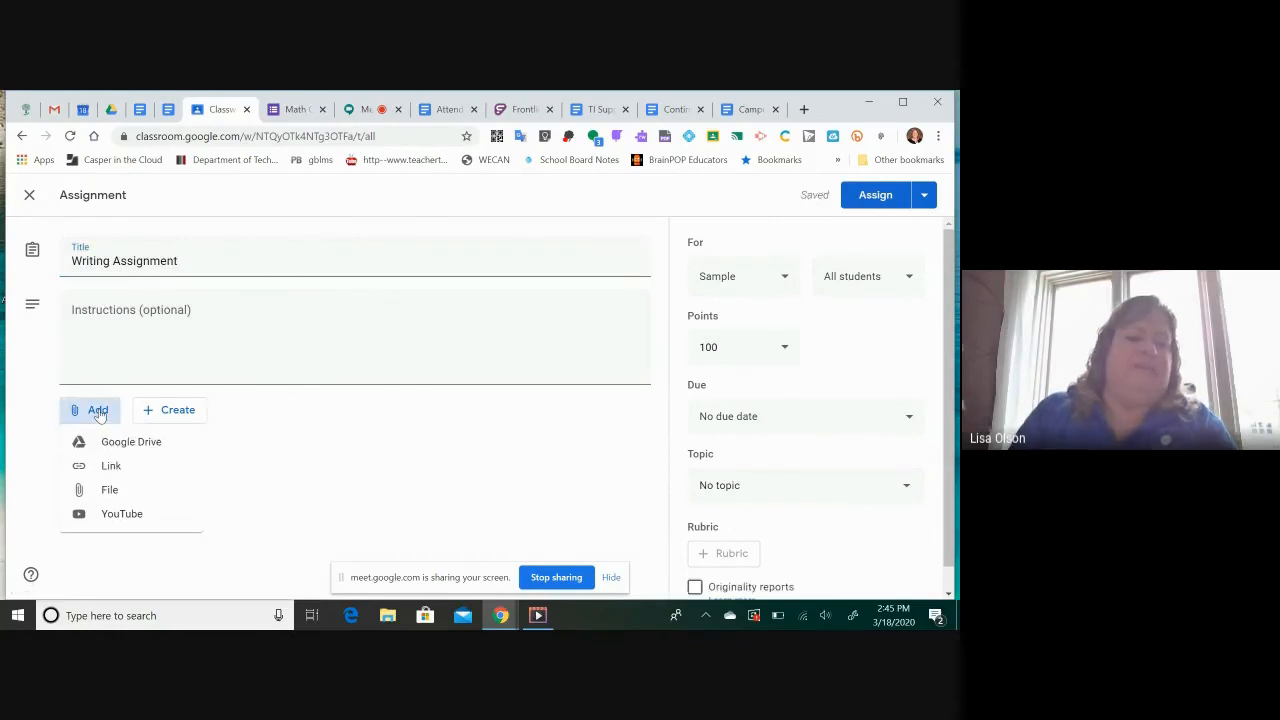
left_click(111, 445)
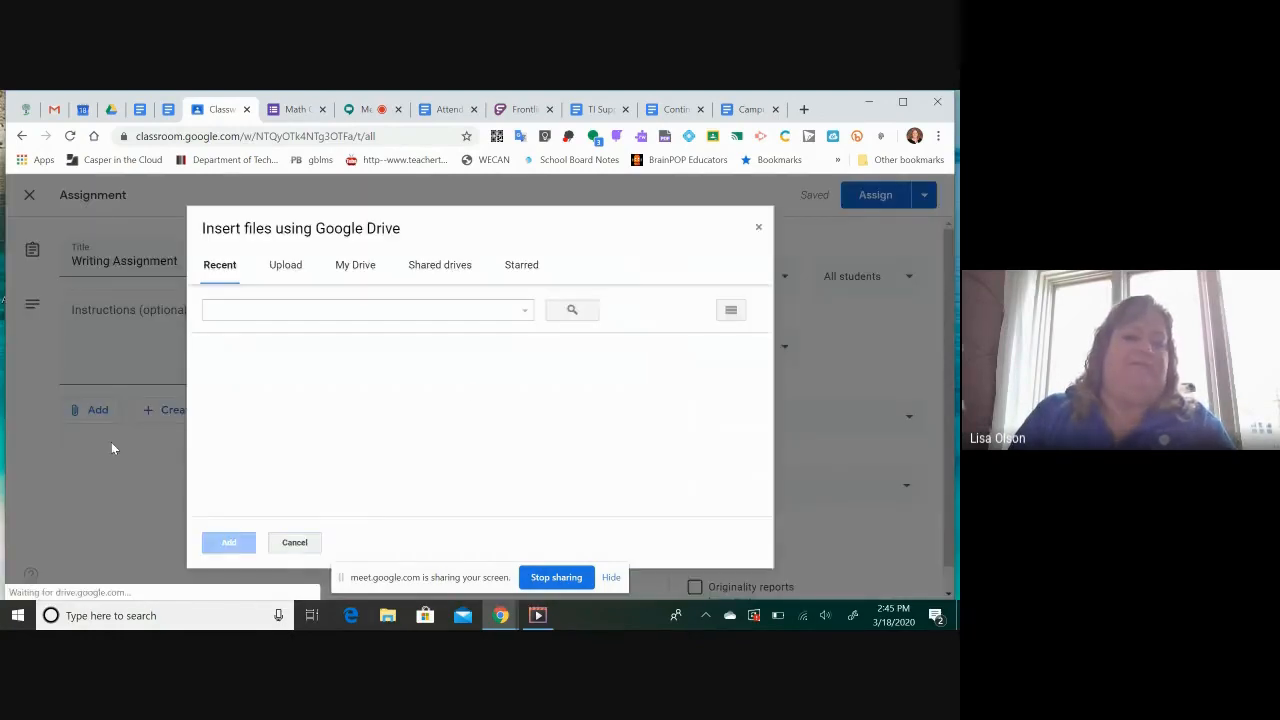
left_click(291, 311)
type("schals")
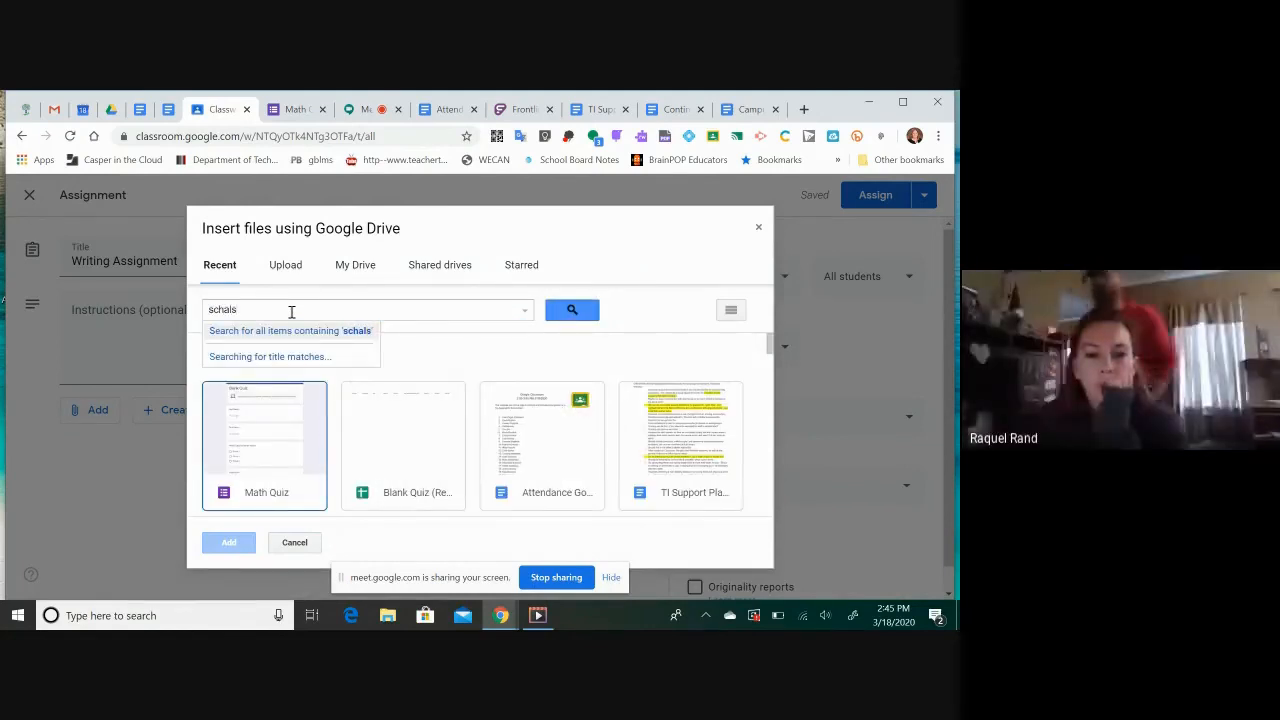
left_click(291, 311)
key("BackSpace")
key("BackSpace")
key("BackSpace")
type("olastic")
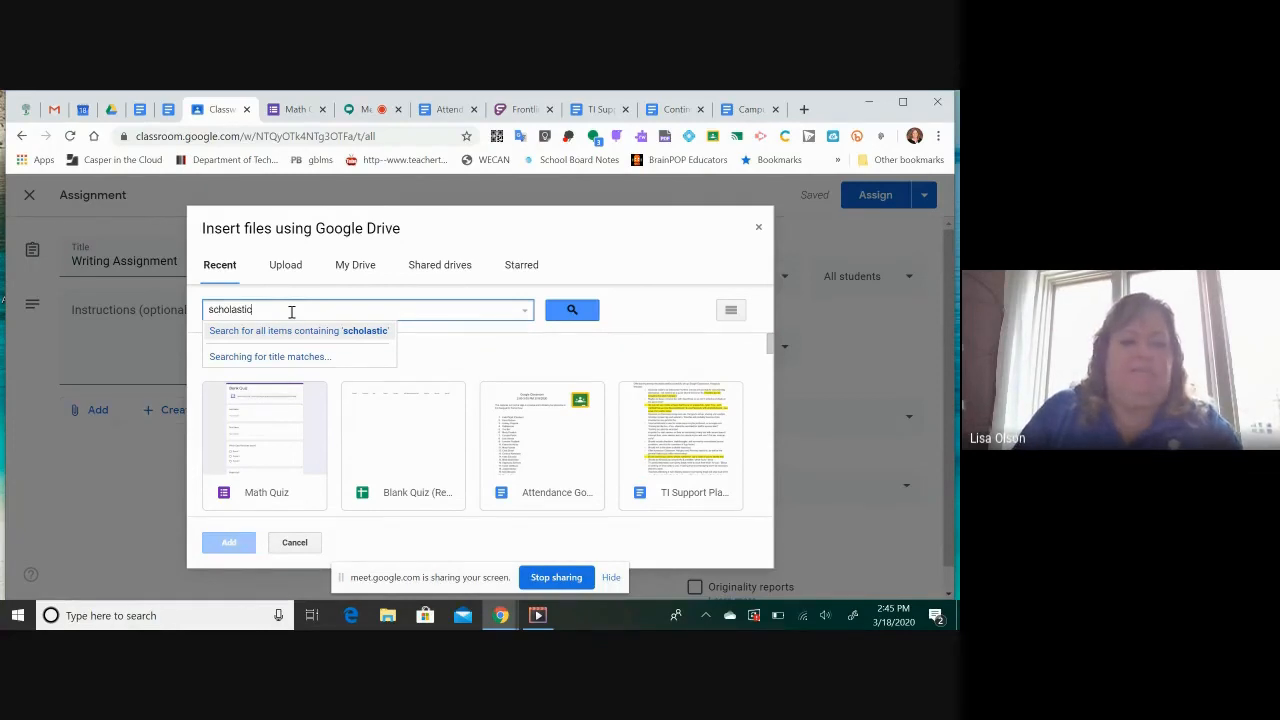
key("Return")
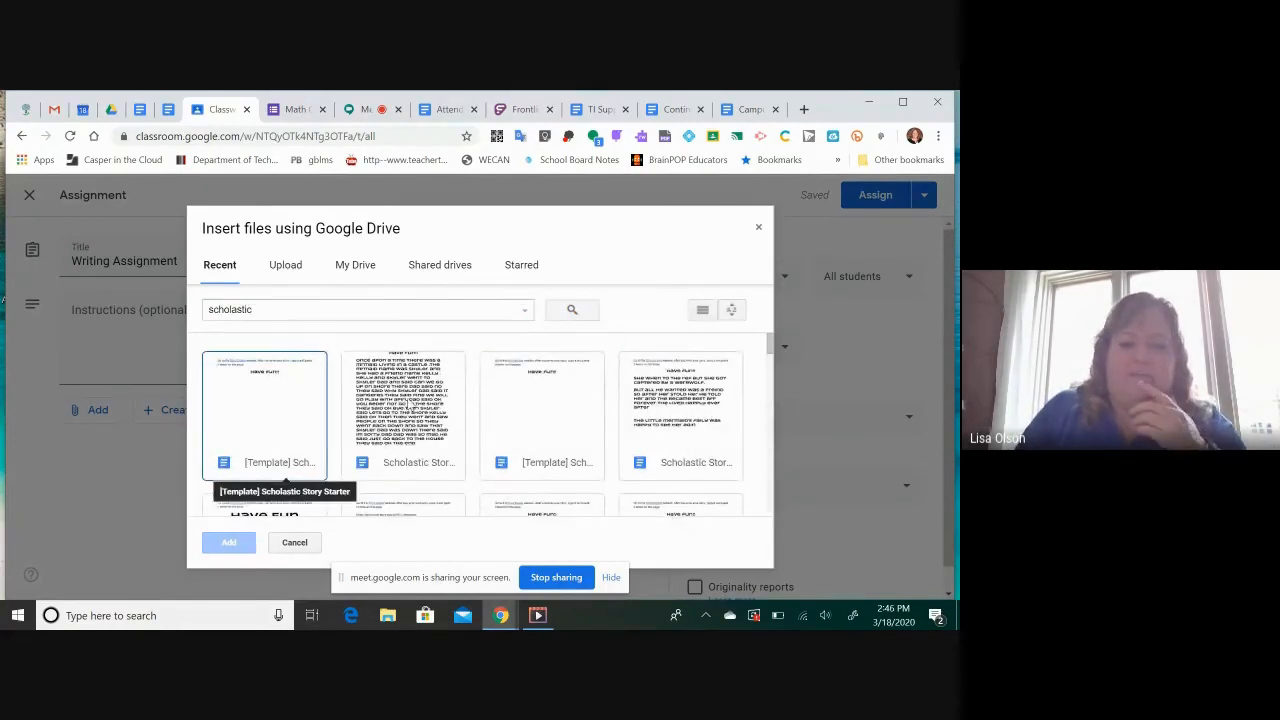
double_click(279, 400)
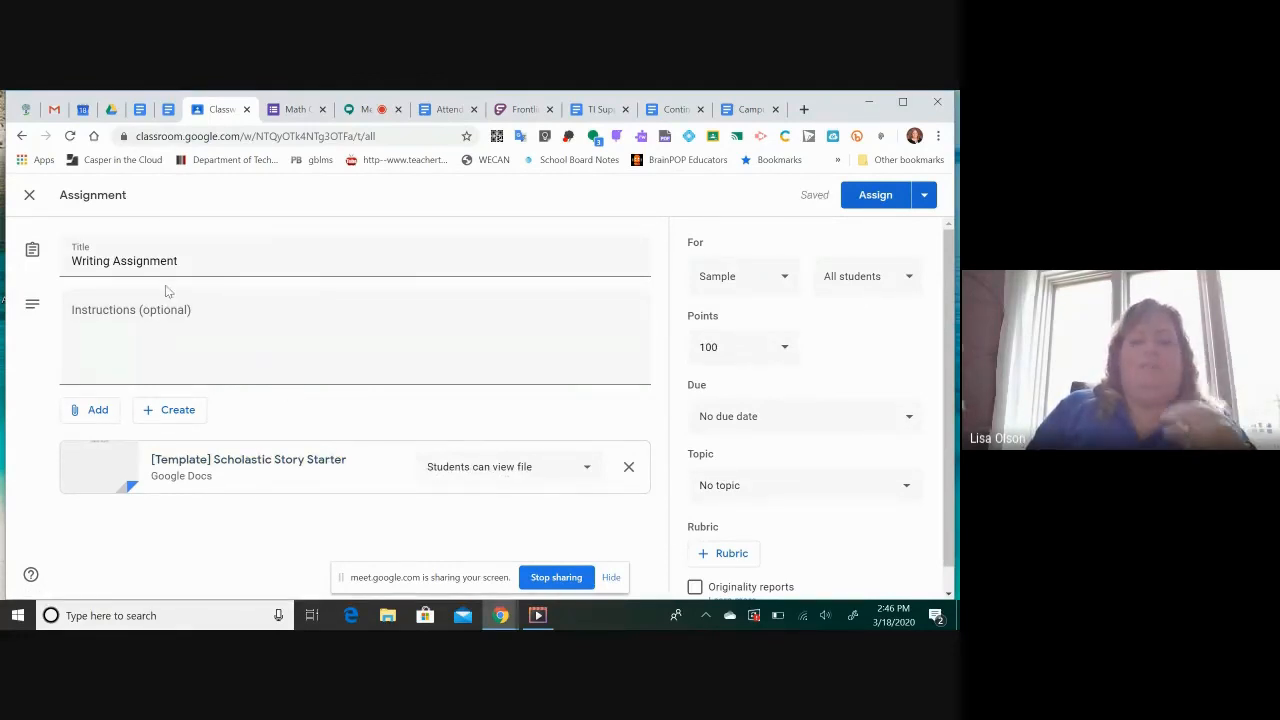
Set the attached template to "Make a copy for each student" and assign Writing Assignment to all students in Sample
left_click(588, 467)
left_click(517, 539)
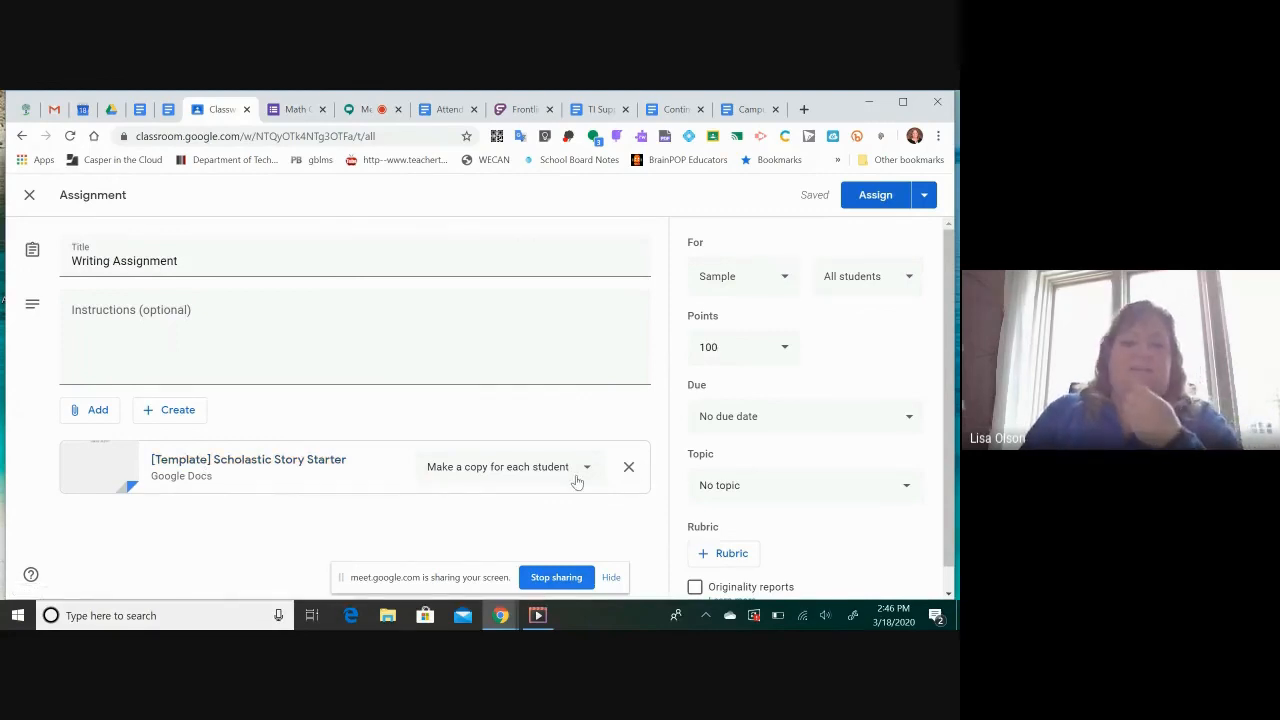
left_click(873, 195)
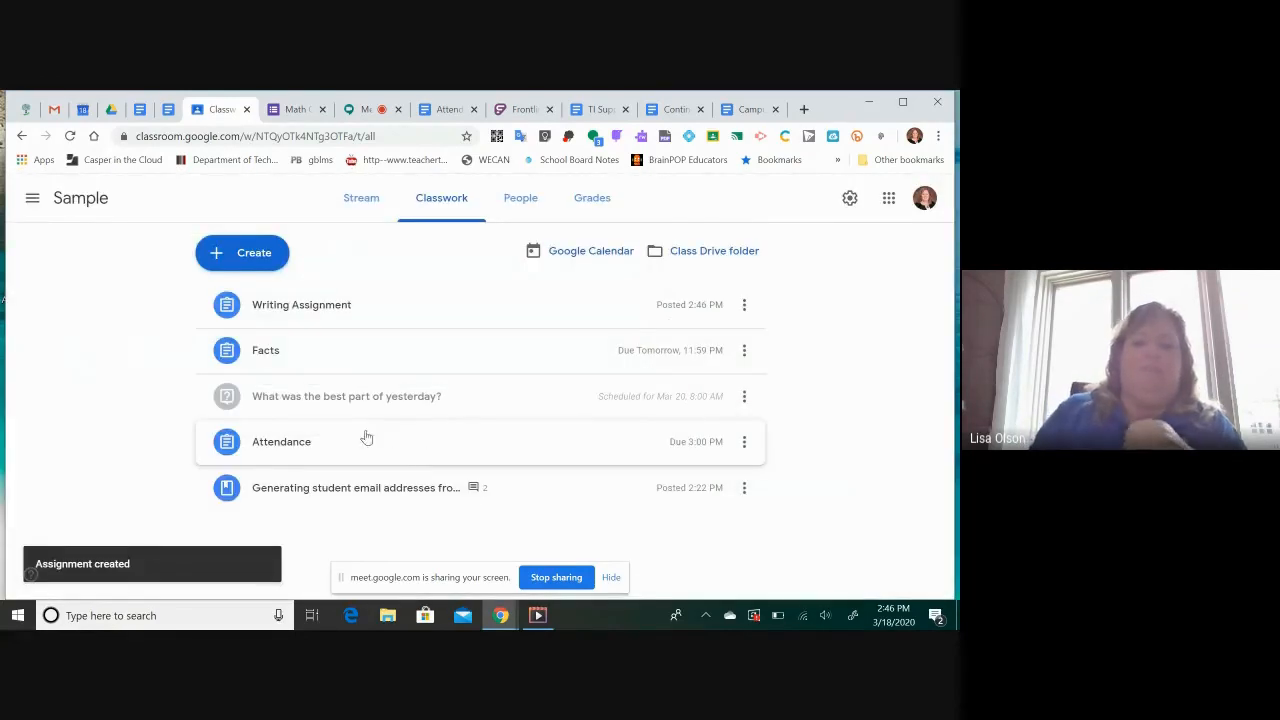
Open Writing Assignment from the class stream and review the student work filtered to turned-in submissions
left_click(361, 199)
scroll(515, 470, "down", 3)
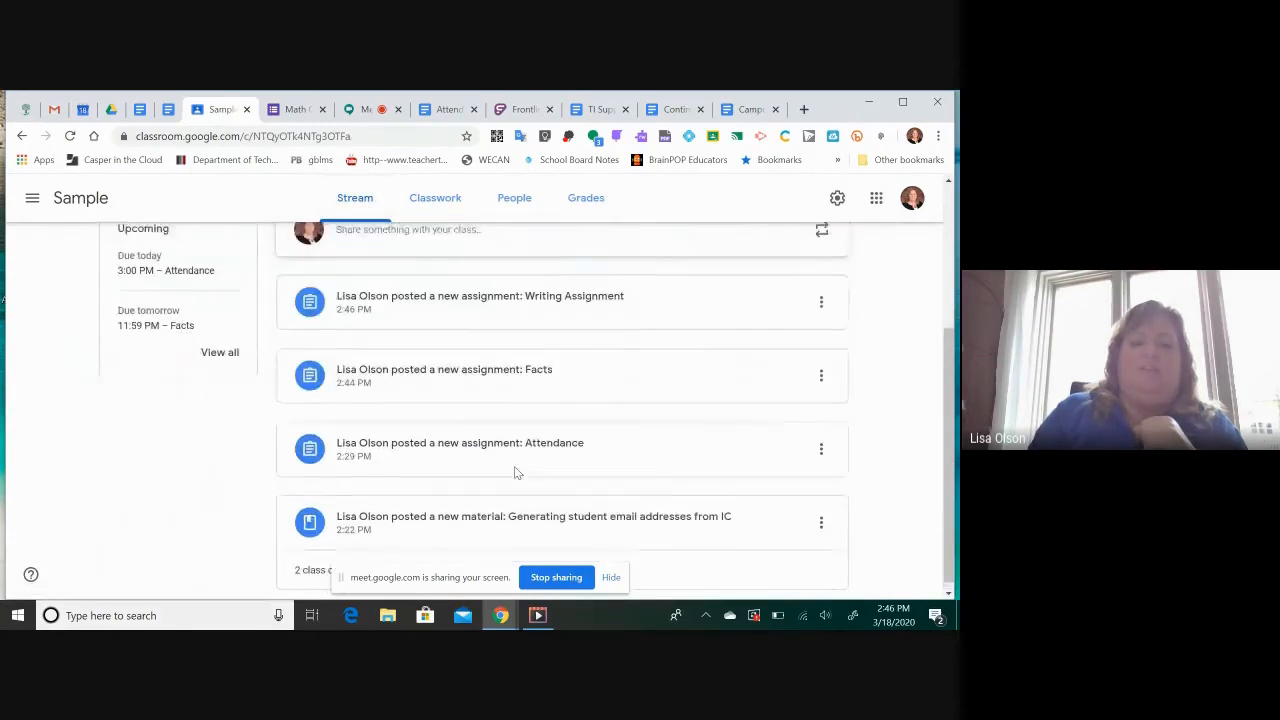
left_click(530, 331)
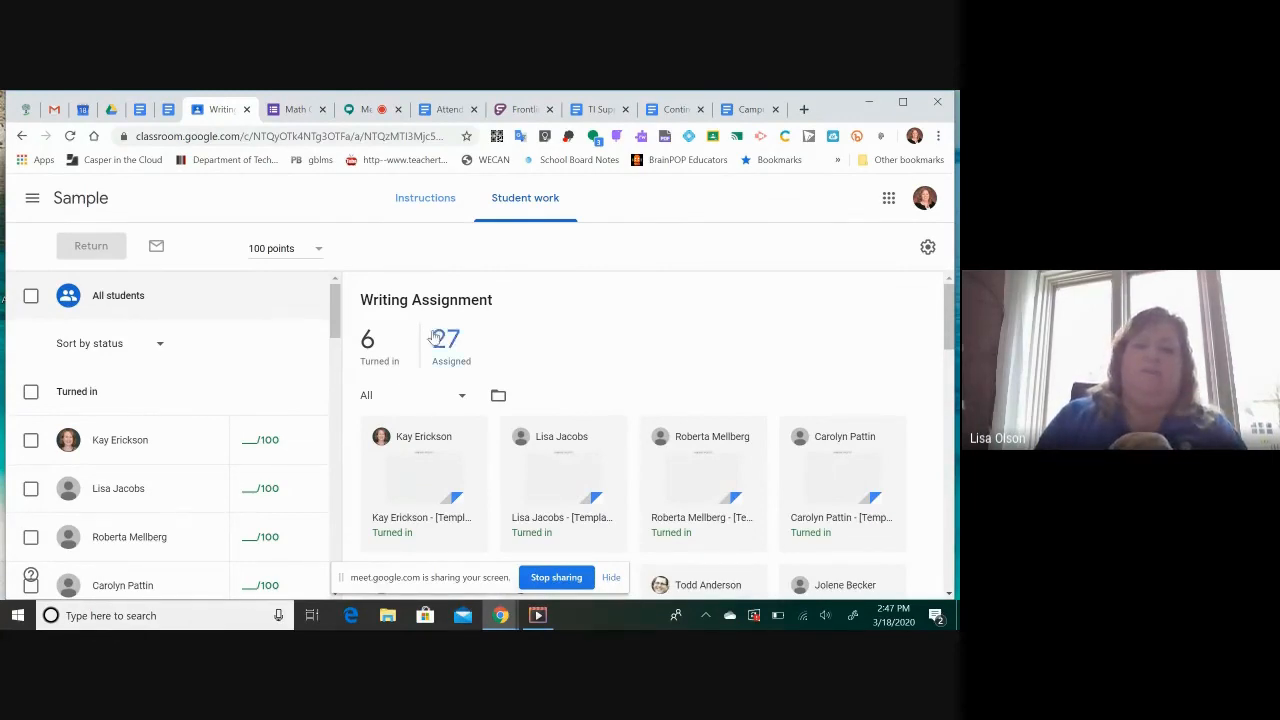
left_click(370, 340)
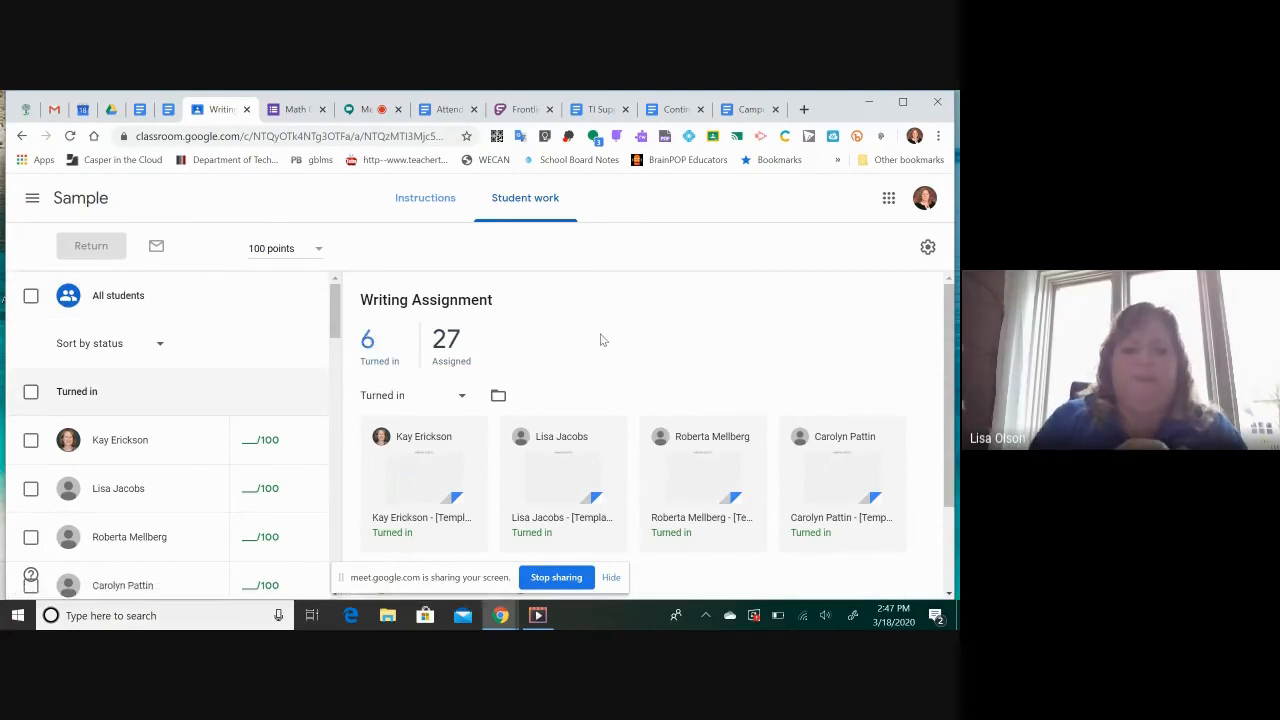
scroll(600, 340, "down", 1)
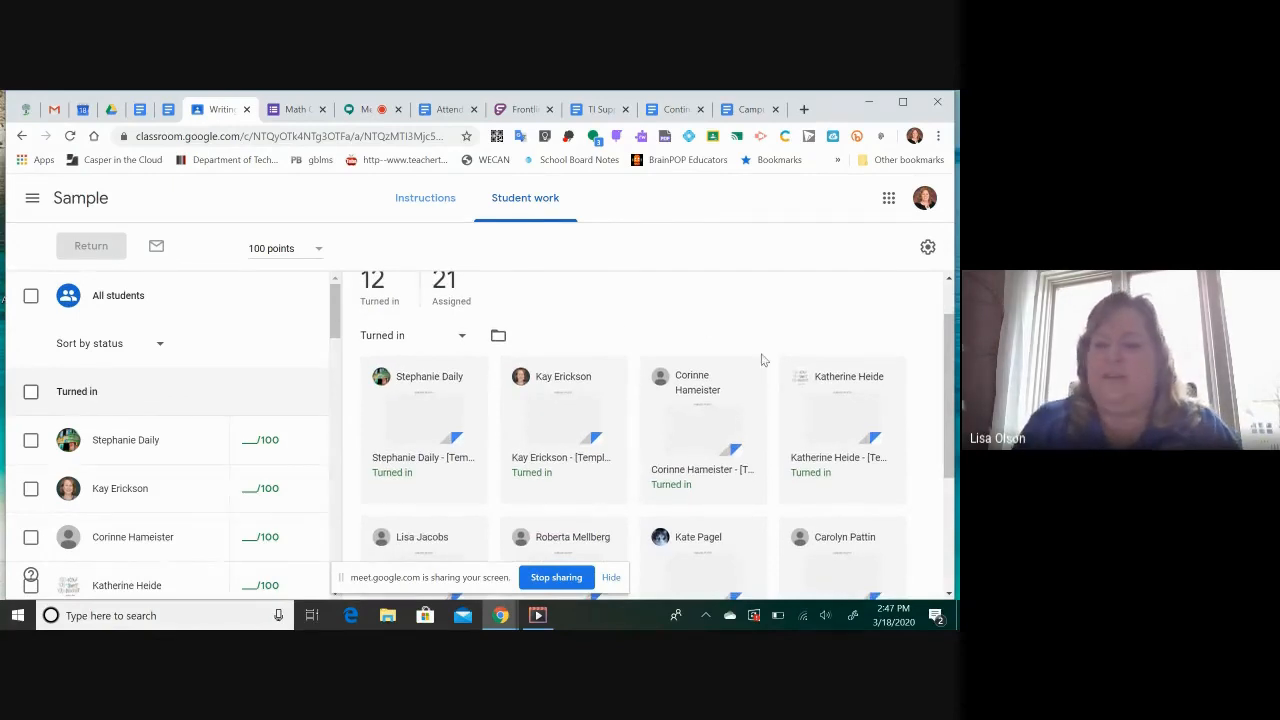
Open a student's turned-in story document, return it without a grade and go back to the Writing Assignment overview
left_click(822, 405)
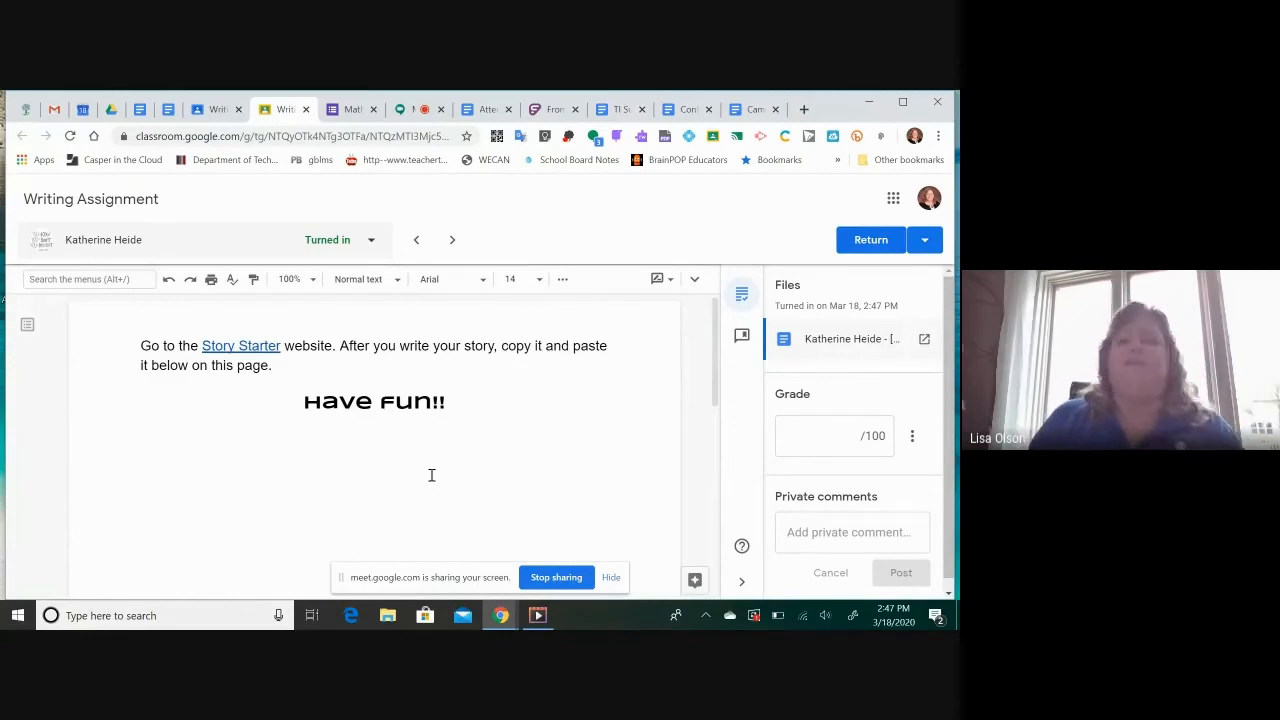
left_click(872, 240)
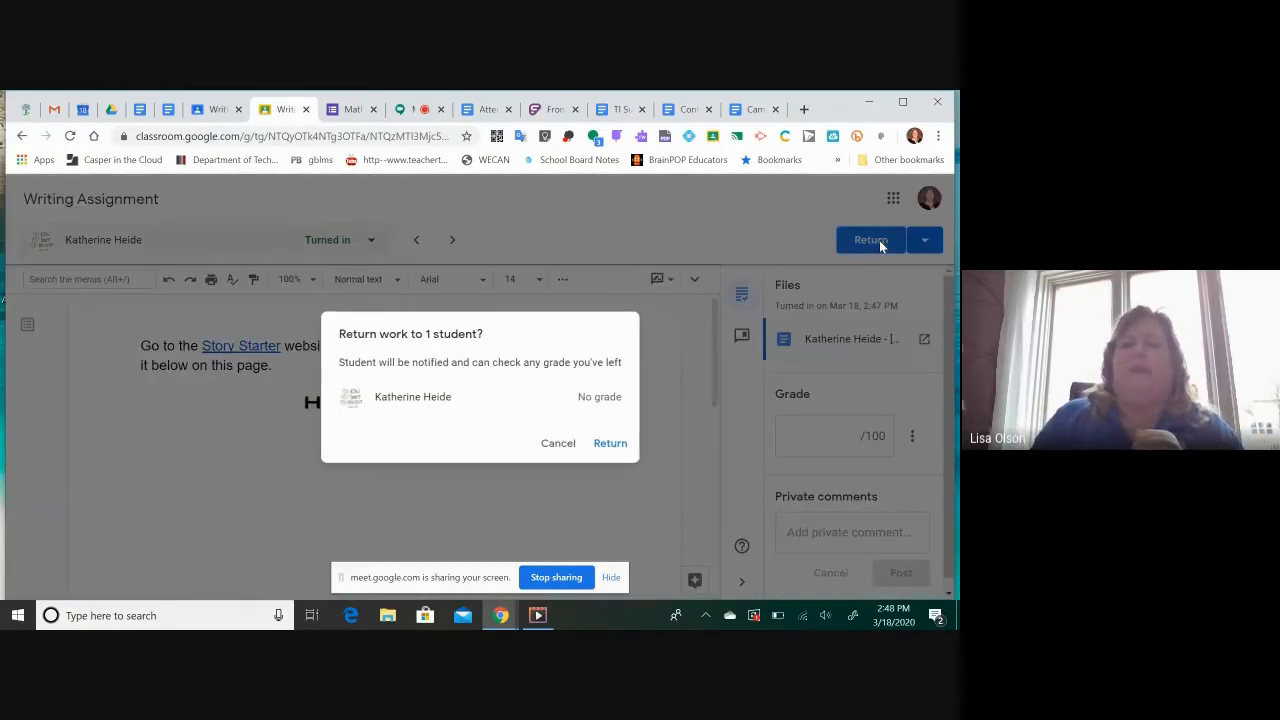
left_click(610, 444)
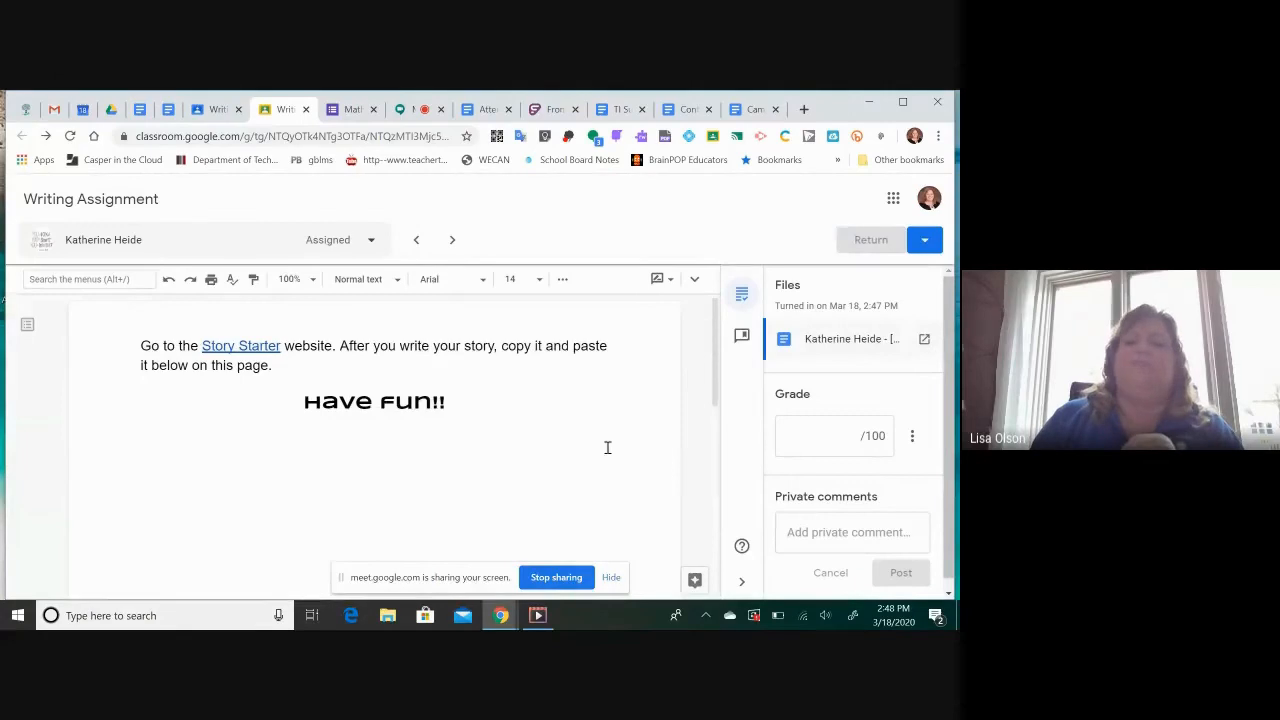
left_click(210, 109)
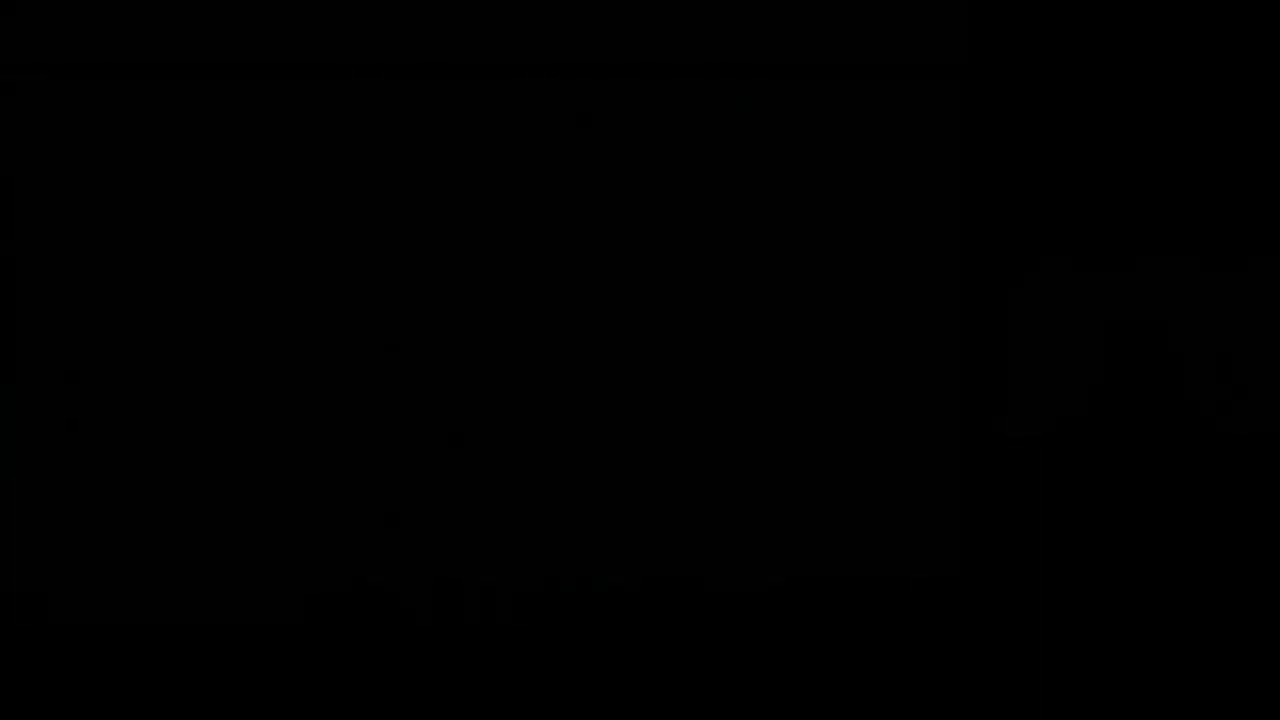